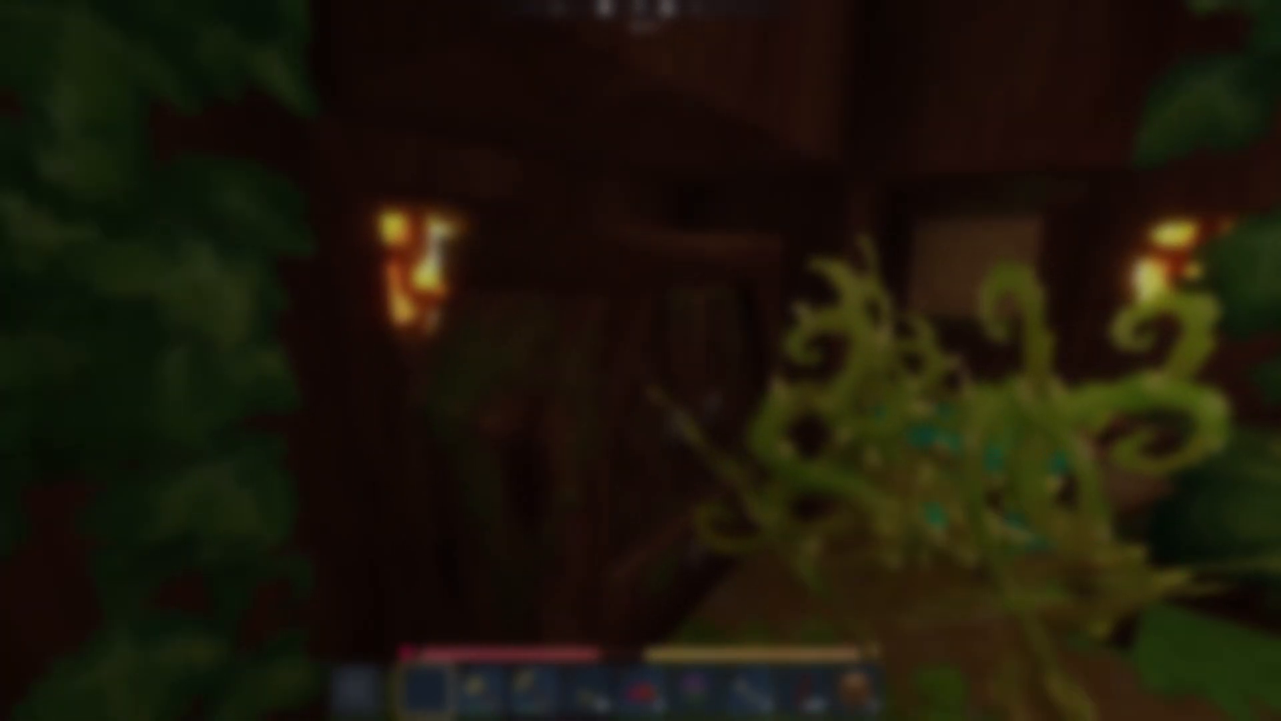
Bring up Hytale's naming prompt with F and cancel it to keep playing.
key("f")
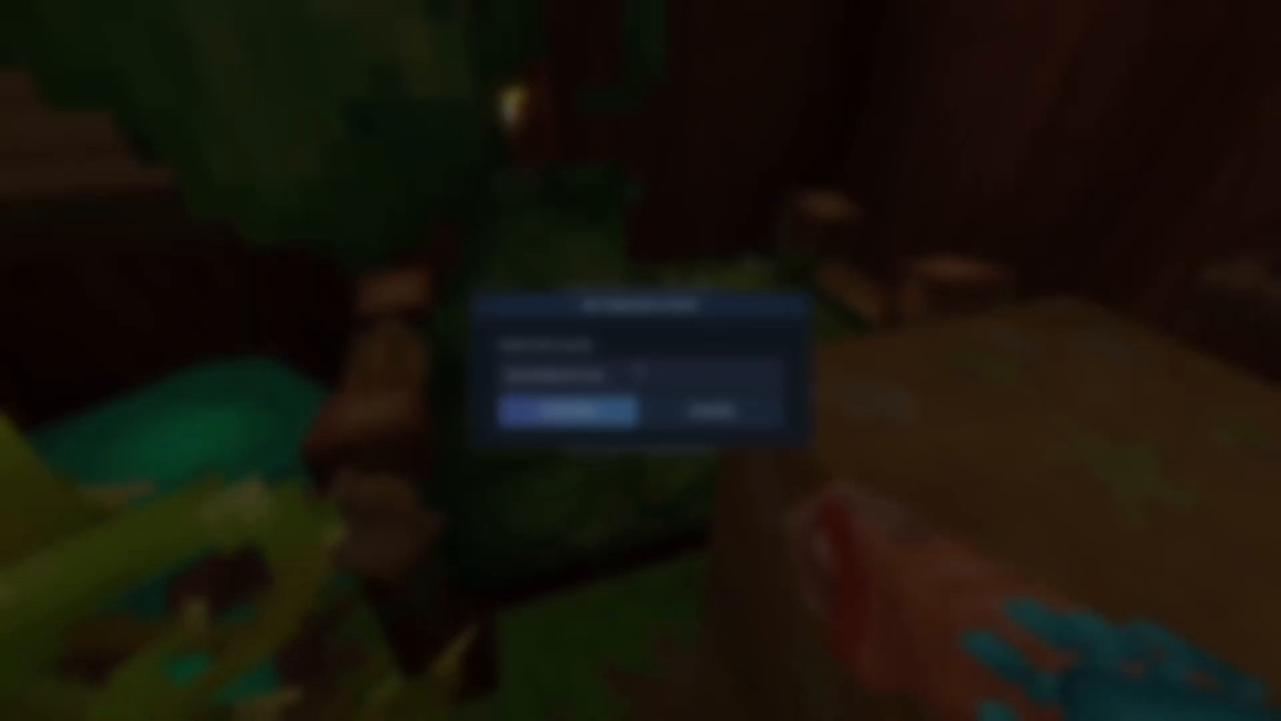
left_click(694, 412)
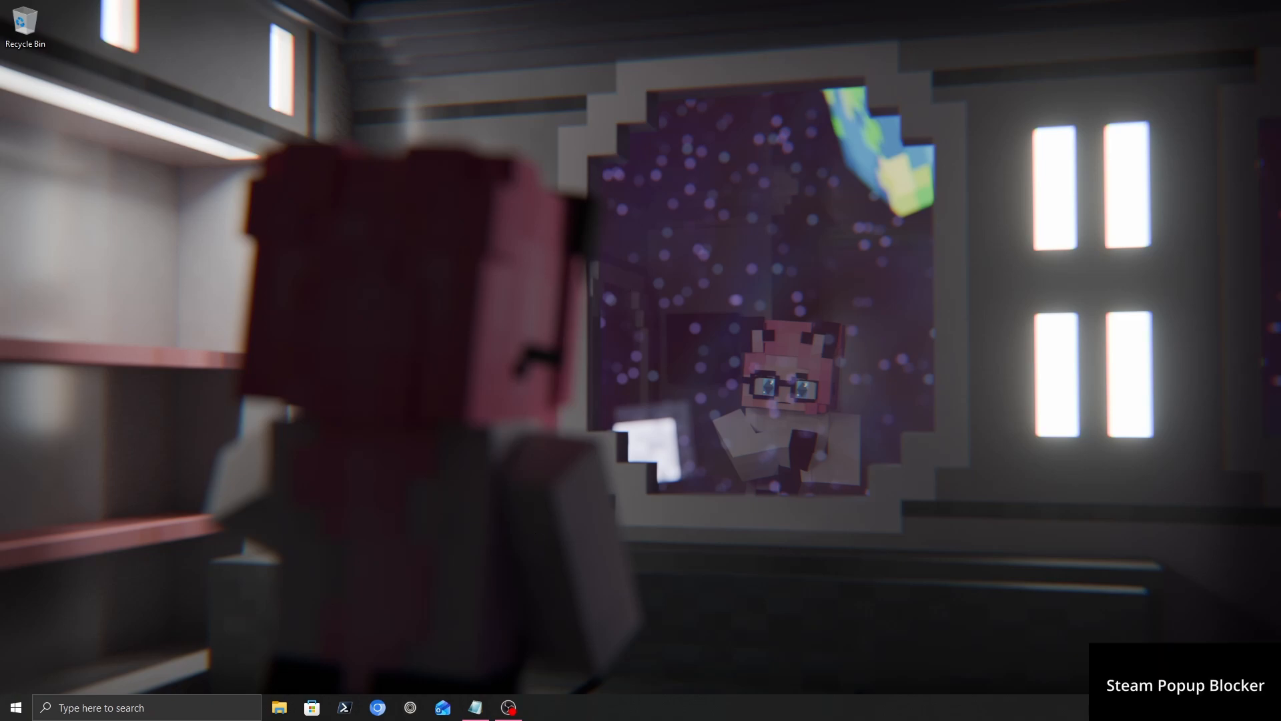
Exit Steam from the system tray, then launch Chrome on a new tab.
left_click(1131, 707)
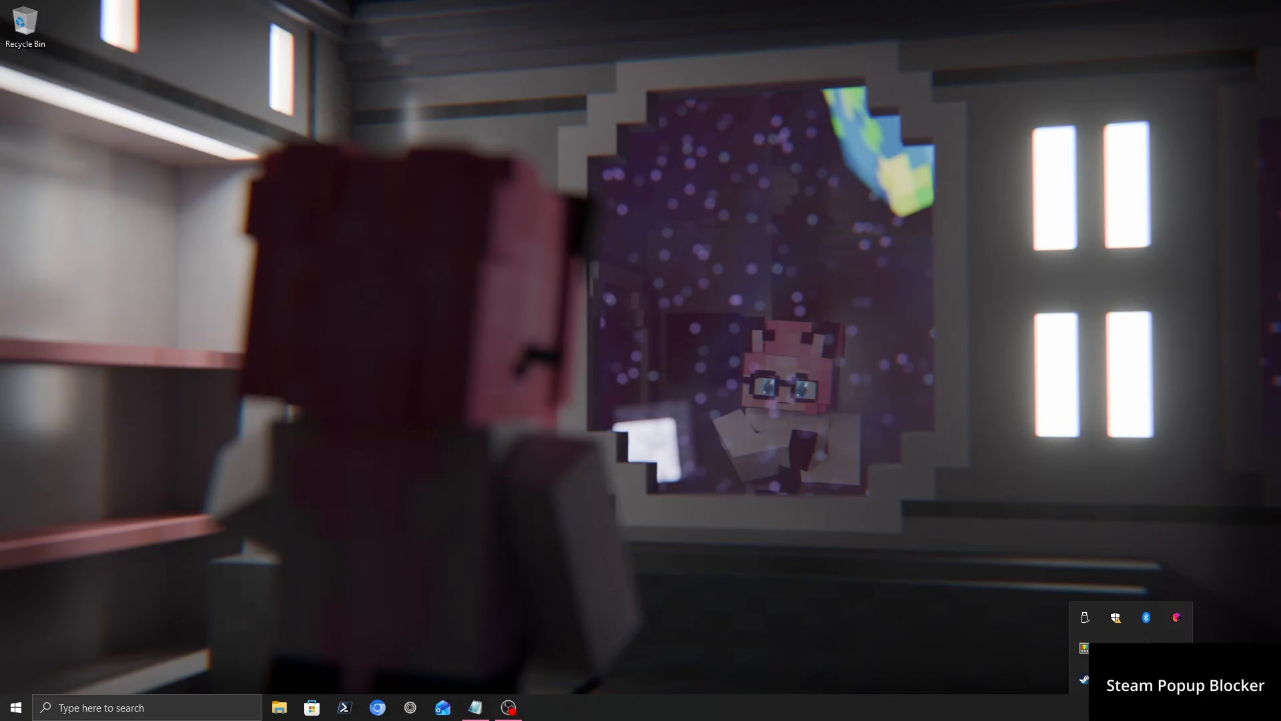
right_click(1077, 678)
left_click(1101, 666)
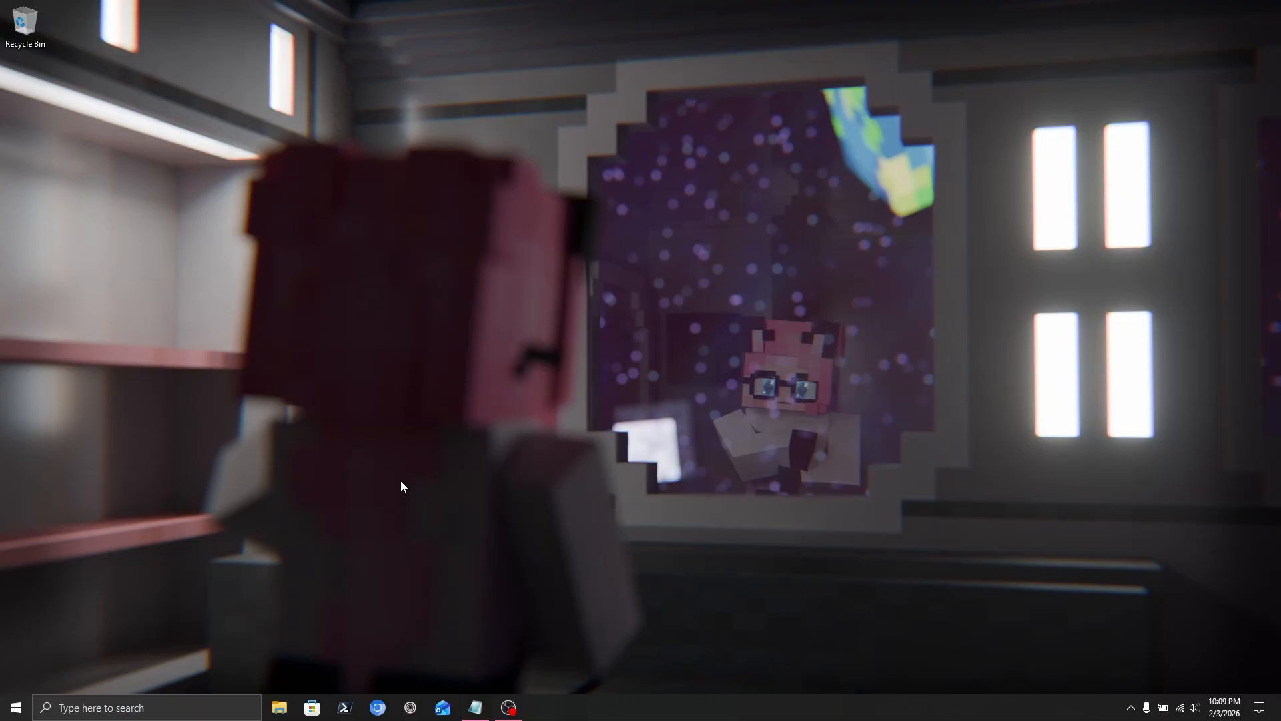
left_click(377, 707)
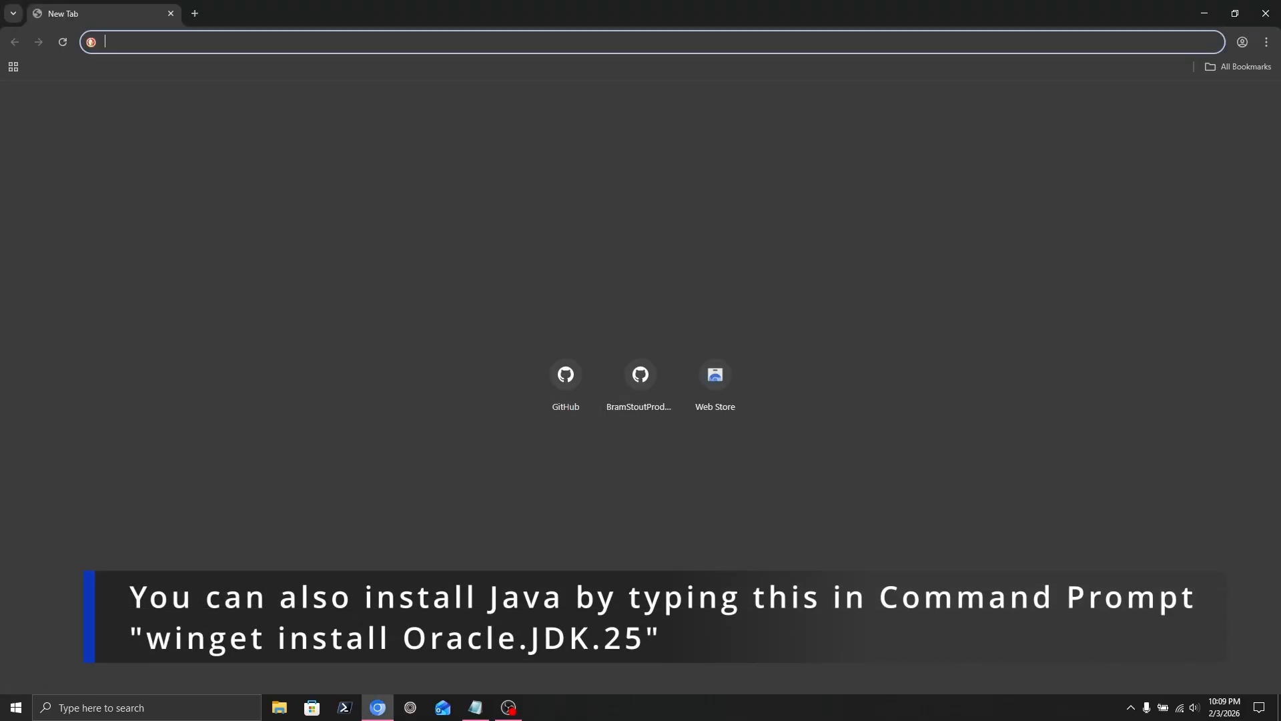
Load Oracle's Java downloads page and download the JDK 25 Windows x64 MSI installer.
key("alt+Tab")
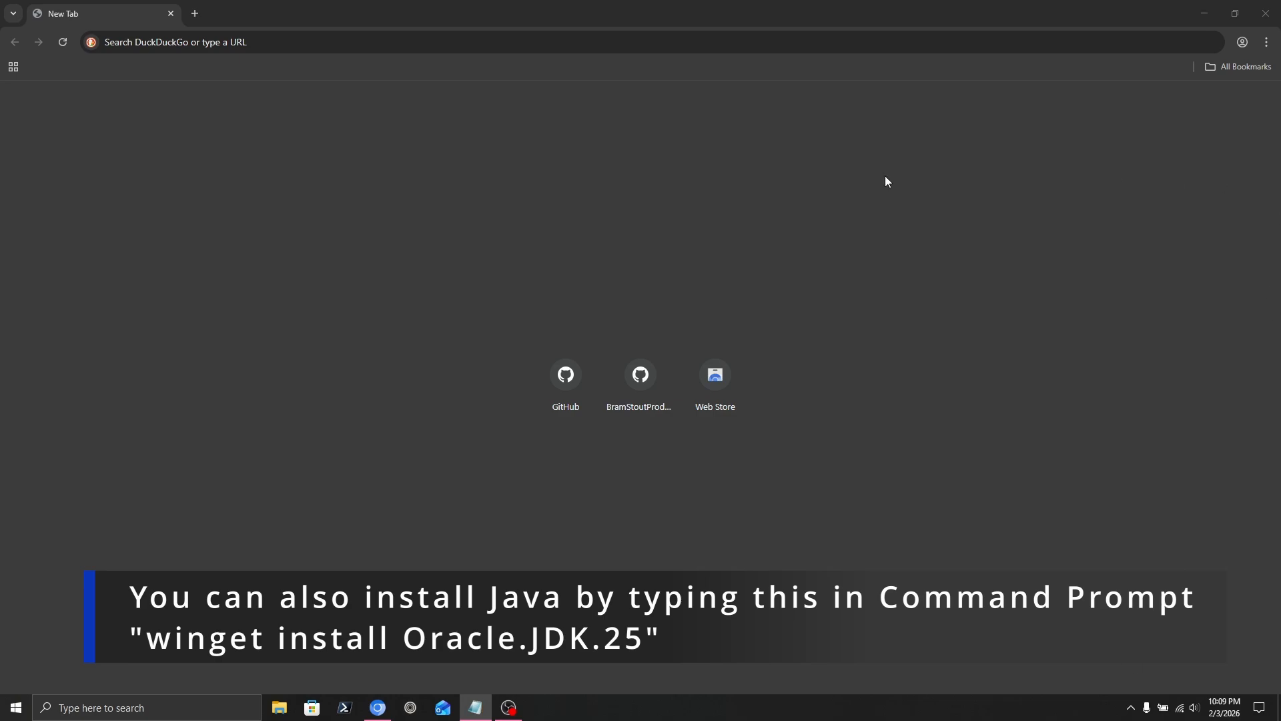
left_click(533, 41)
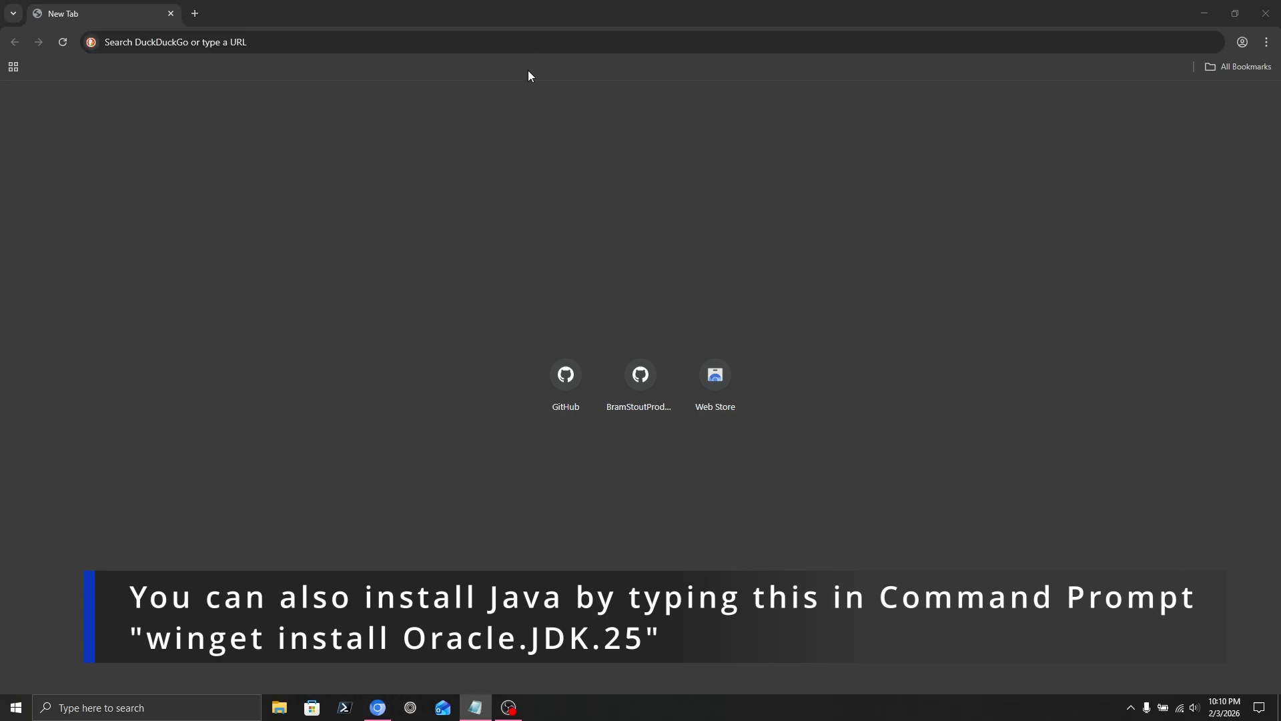
left_click(535, 44)
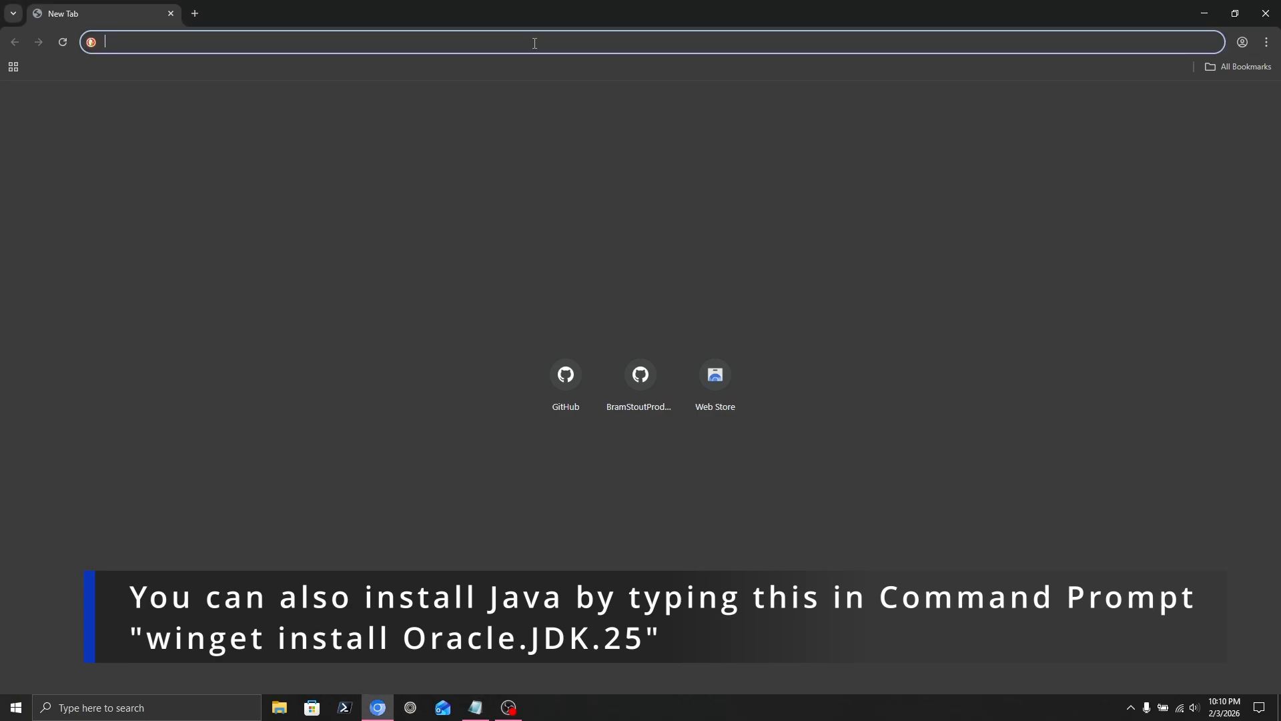
type("https://www.oracle.com/java/technologies/downloads/")
key("Return")
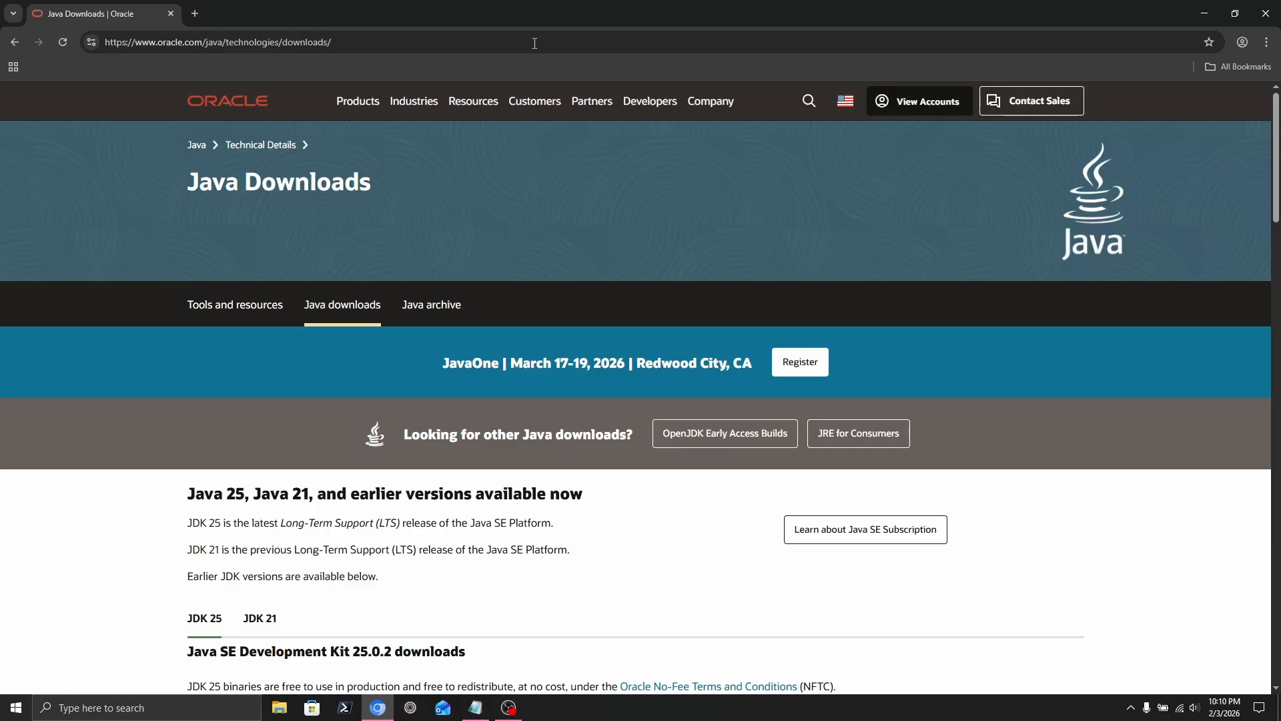
scroll(490, 125, "down", 4)
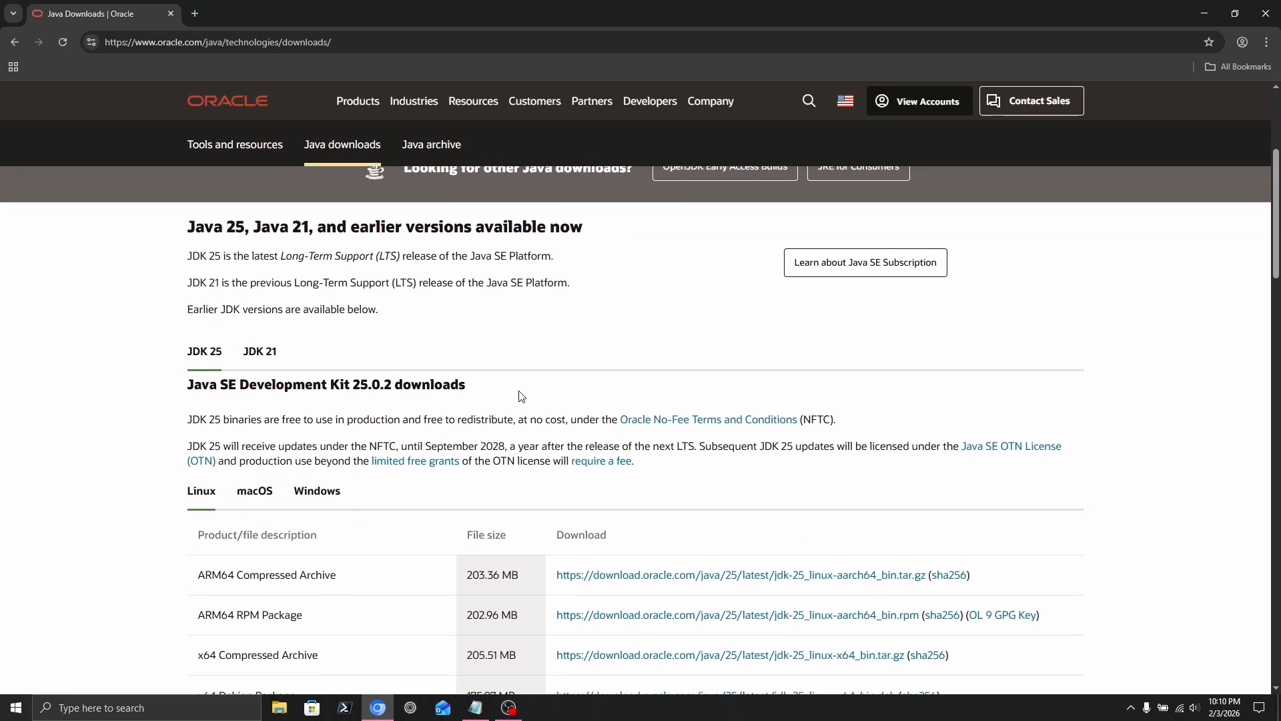
scroll(393, 410, "down", 2)
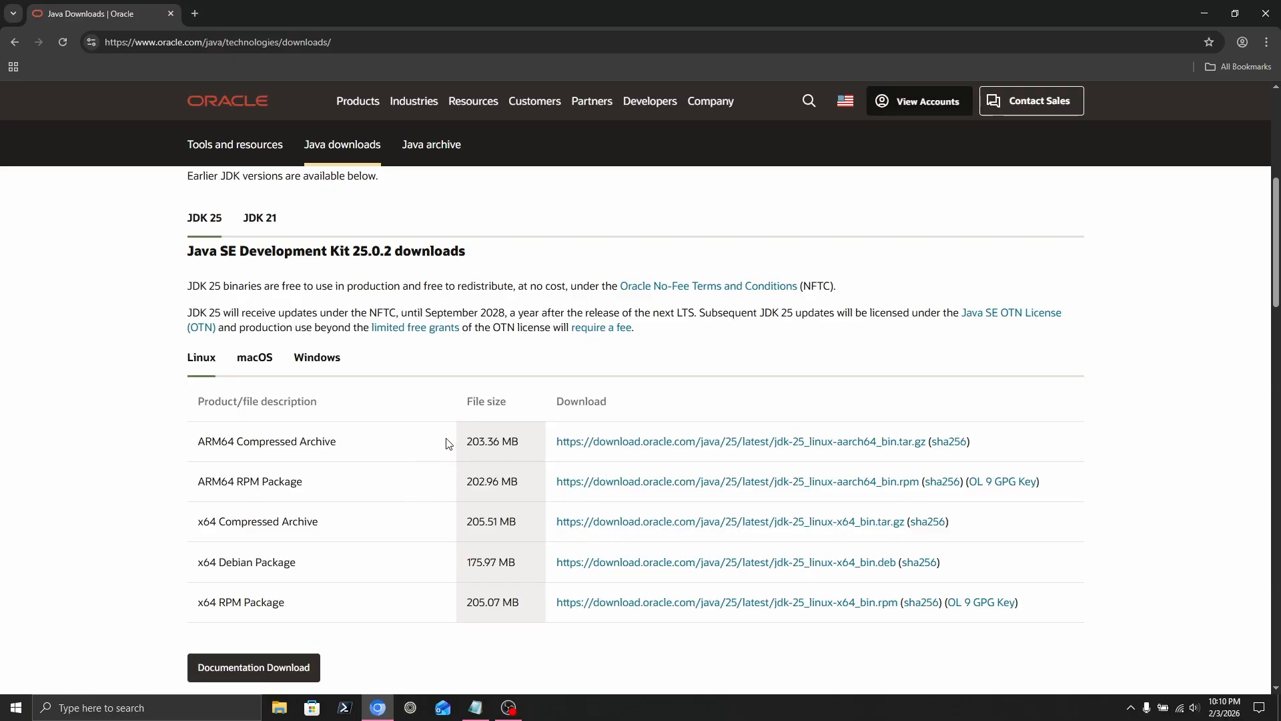
left_click(318, 358)
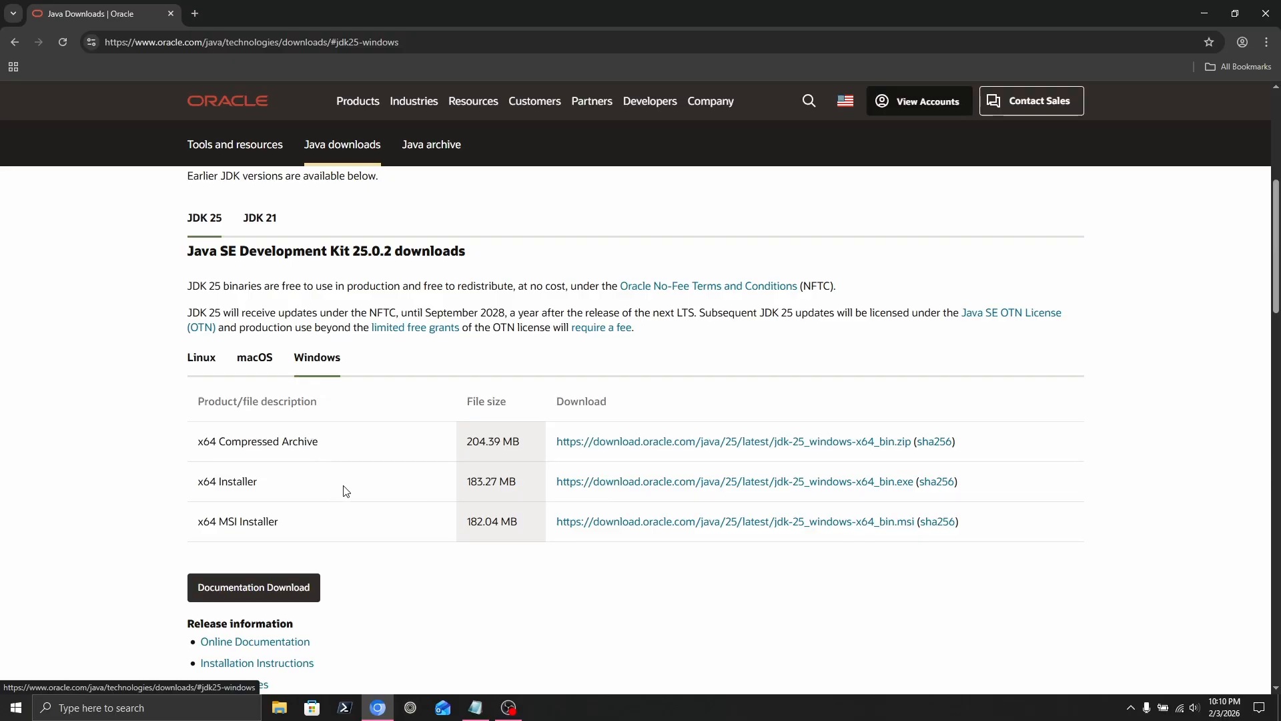
left_click(620, 527)
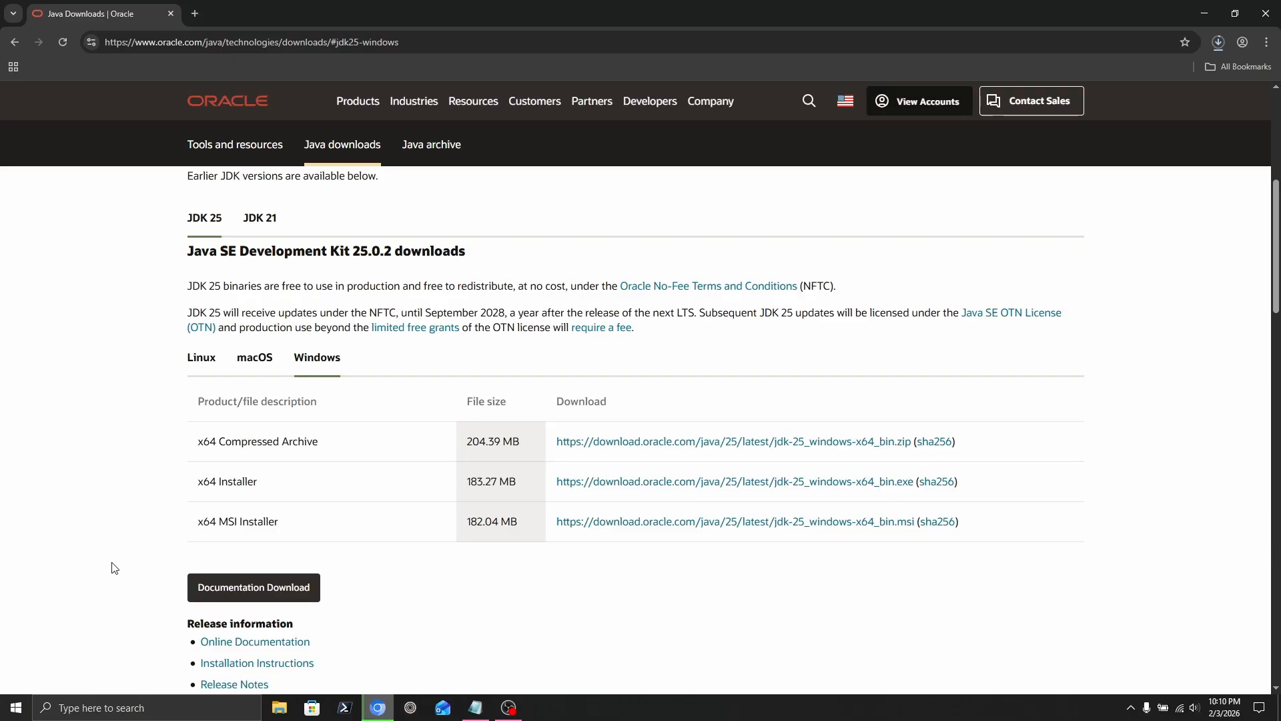
left_click(1219, 42)
left_click(1116, 314)
Go to the MiEx GitHub repository page using the copied address.
key("alt+Tab")
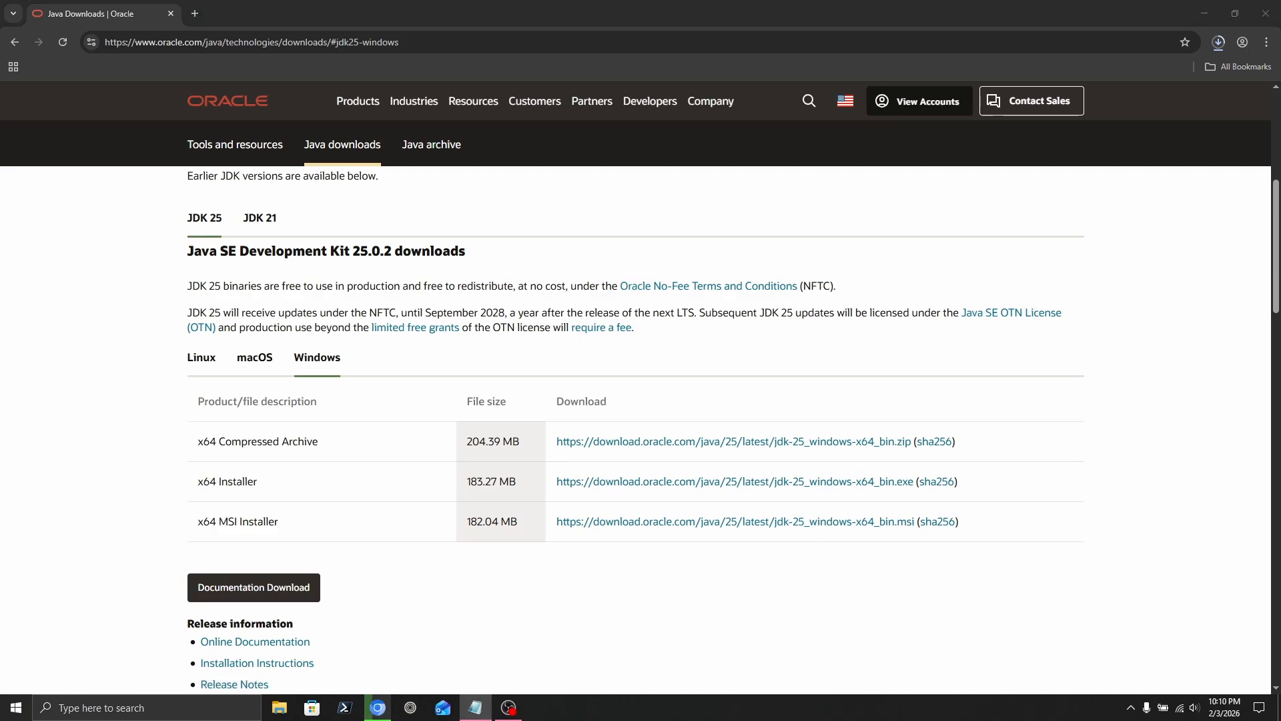
key("alt+Tab")
key("ctrl+l")
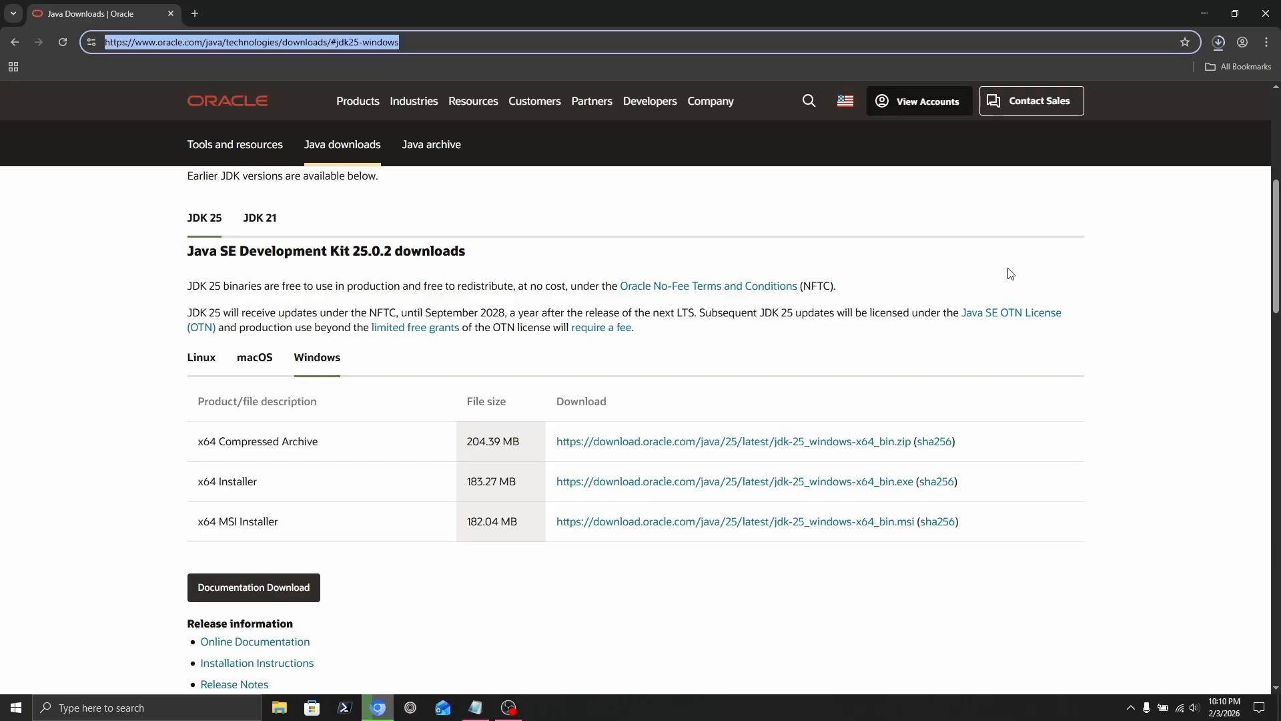
type("https://github.com/BramStoutProductions/MiEx/")
key("Return")
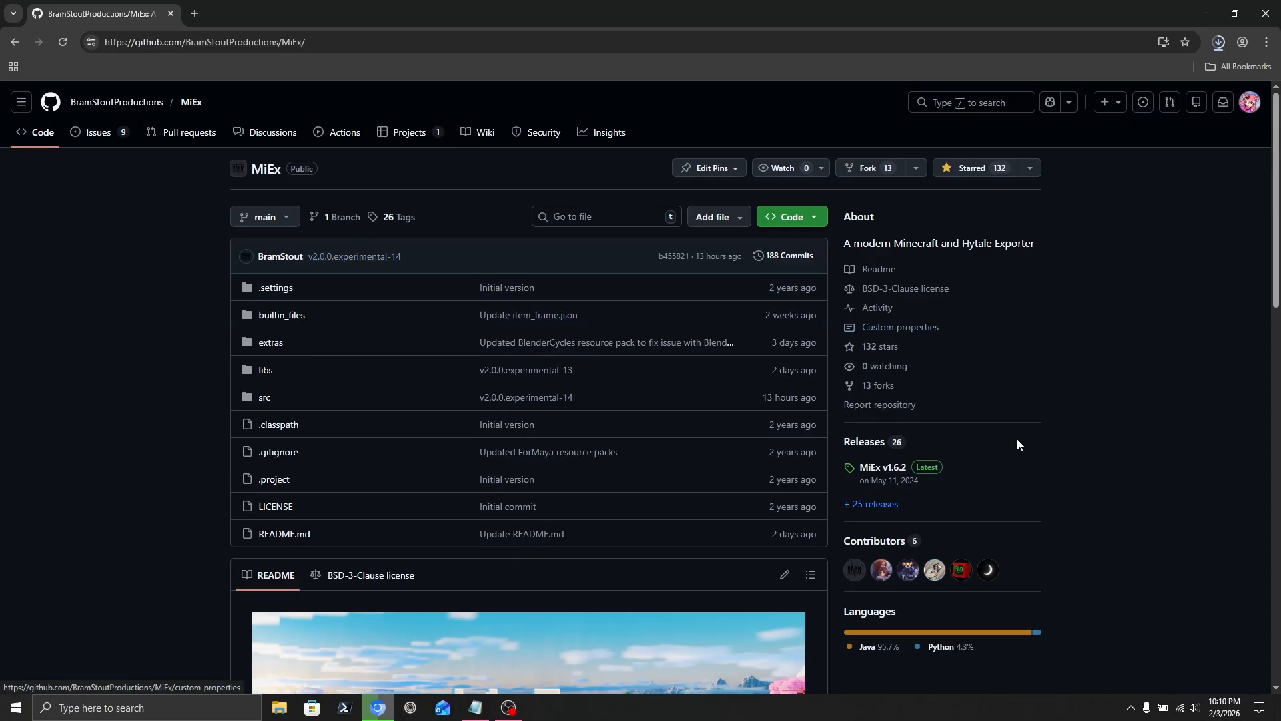
Download MiEx.jar from the v2.0.0.experimental-14 release's assets.
left_click(872, 505)
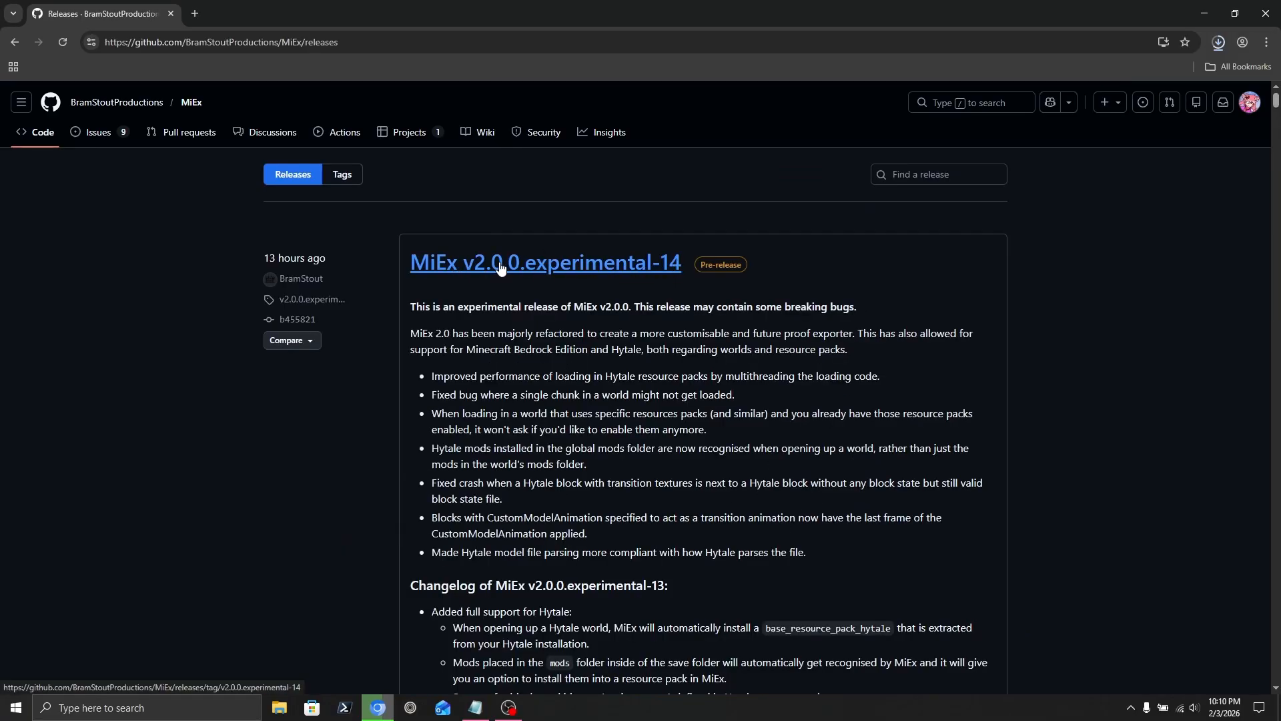
left_click(501, 265)
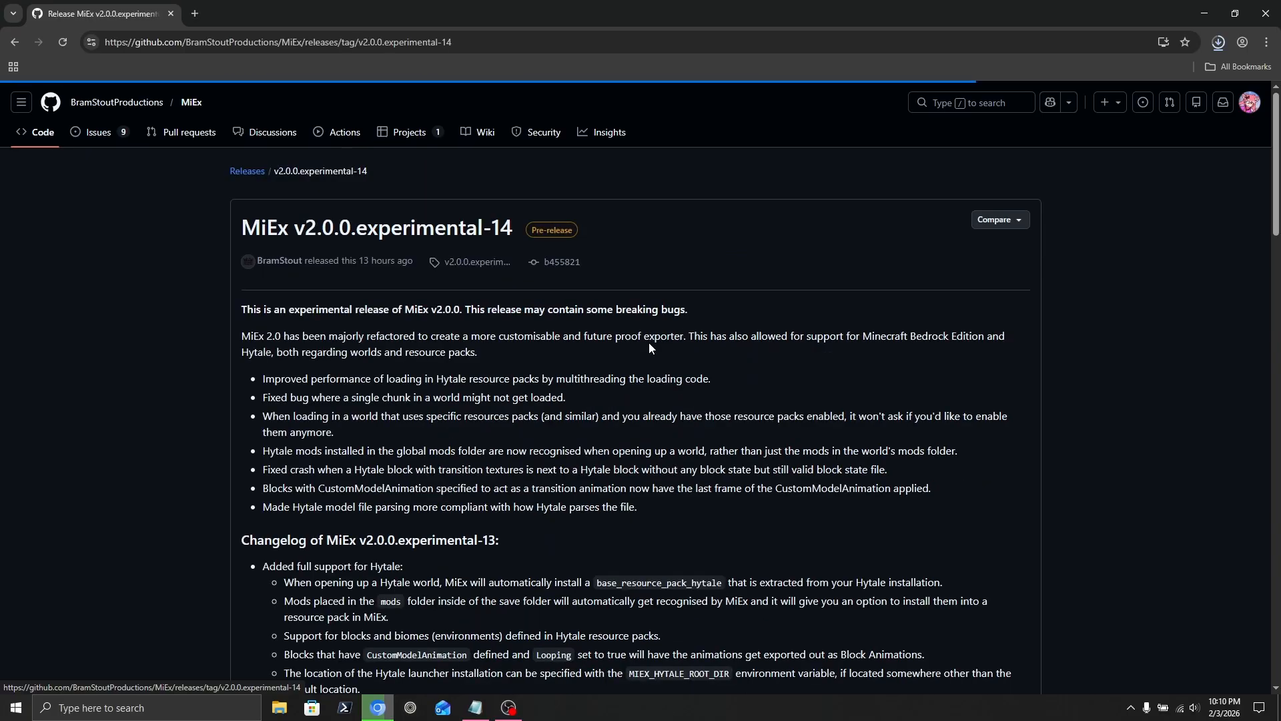
scroll(574, 389, "down", 15)
scroll(574, 388, "down", 15)
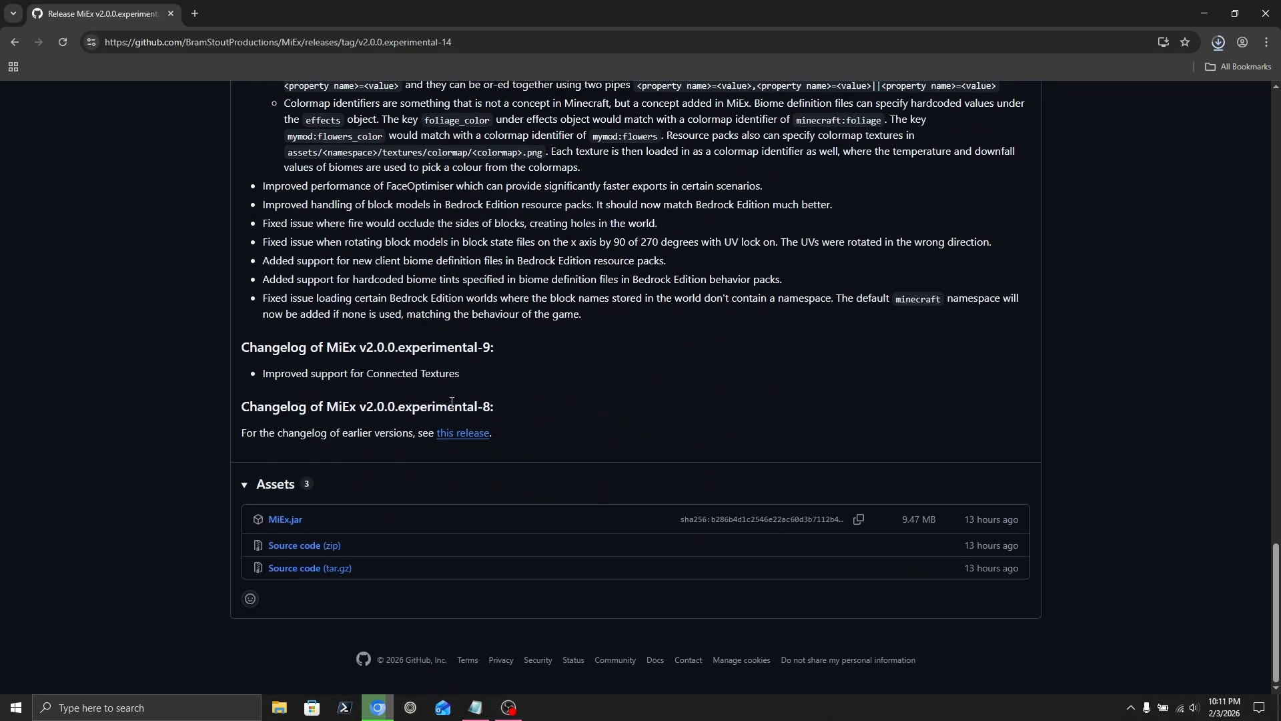
left_click(289, 522)
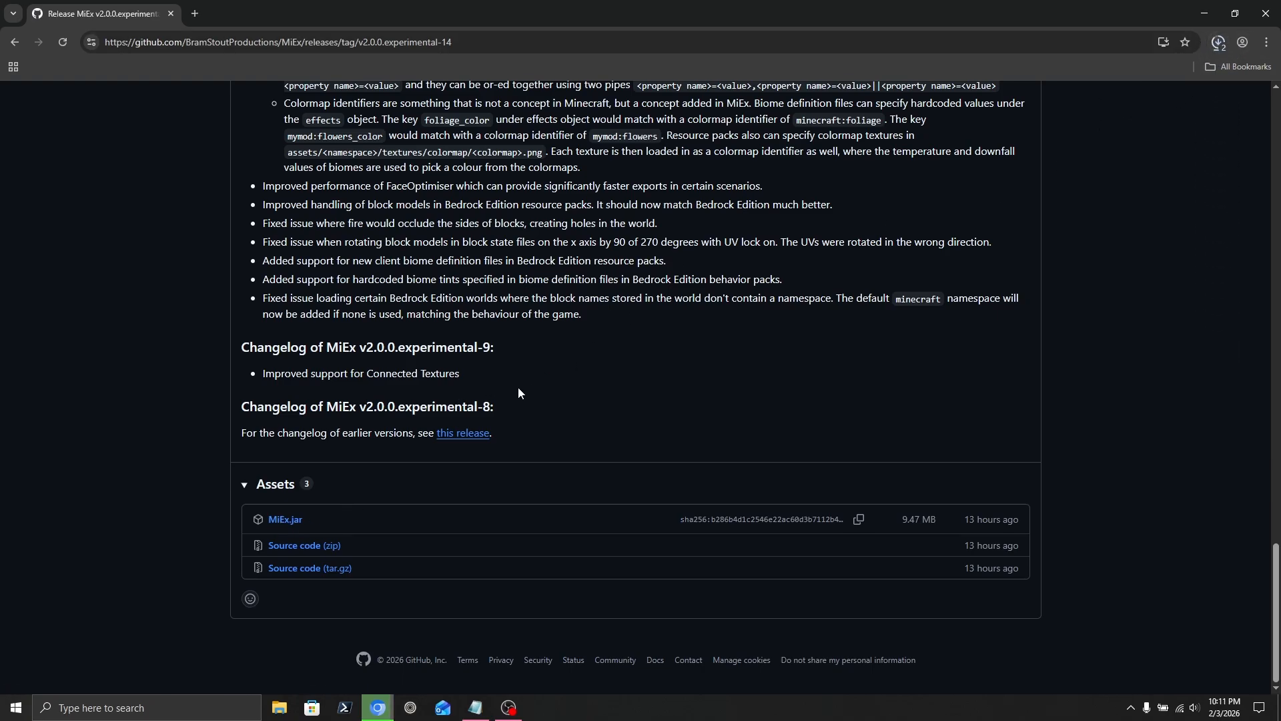
Return to the MiEx repository's Code overview.
scroll(518, 389, "up", 12)
scroll(518, 391, "up", 15)
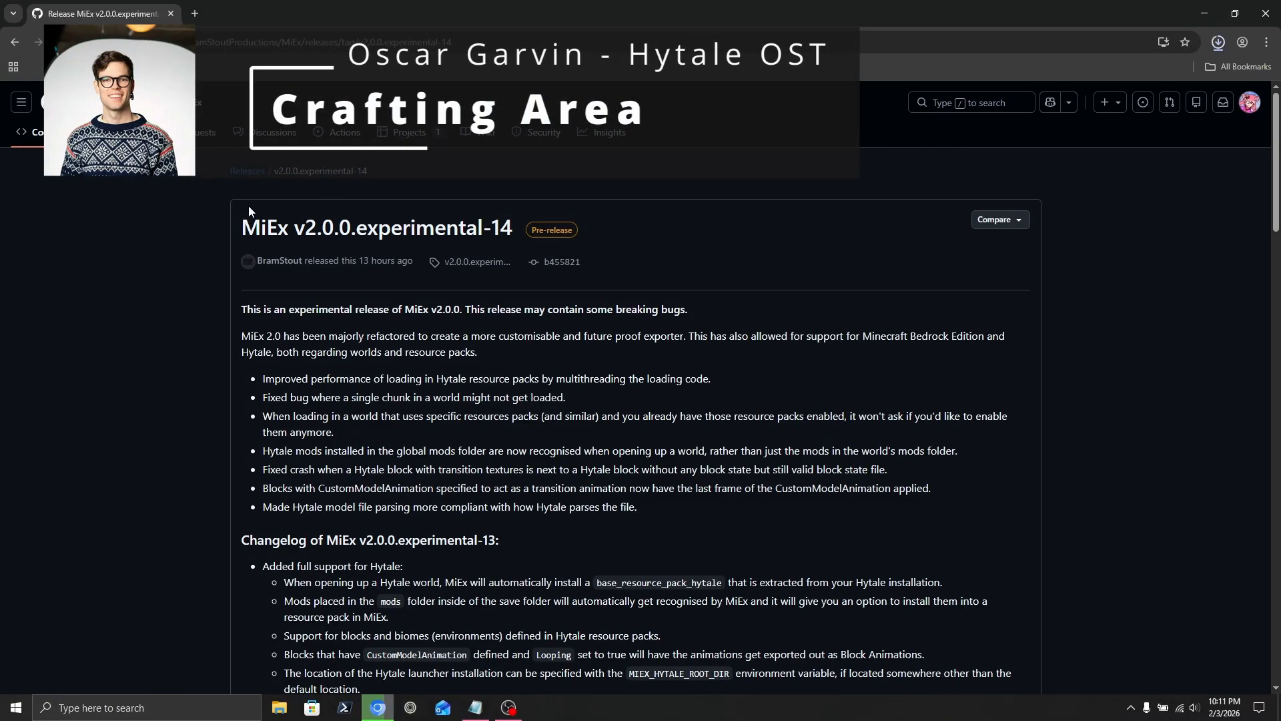
left_click(30, 135)
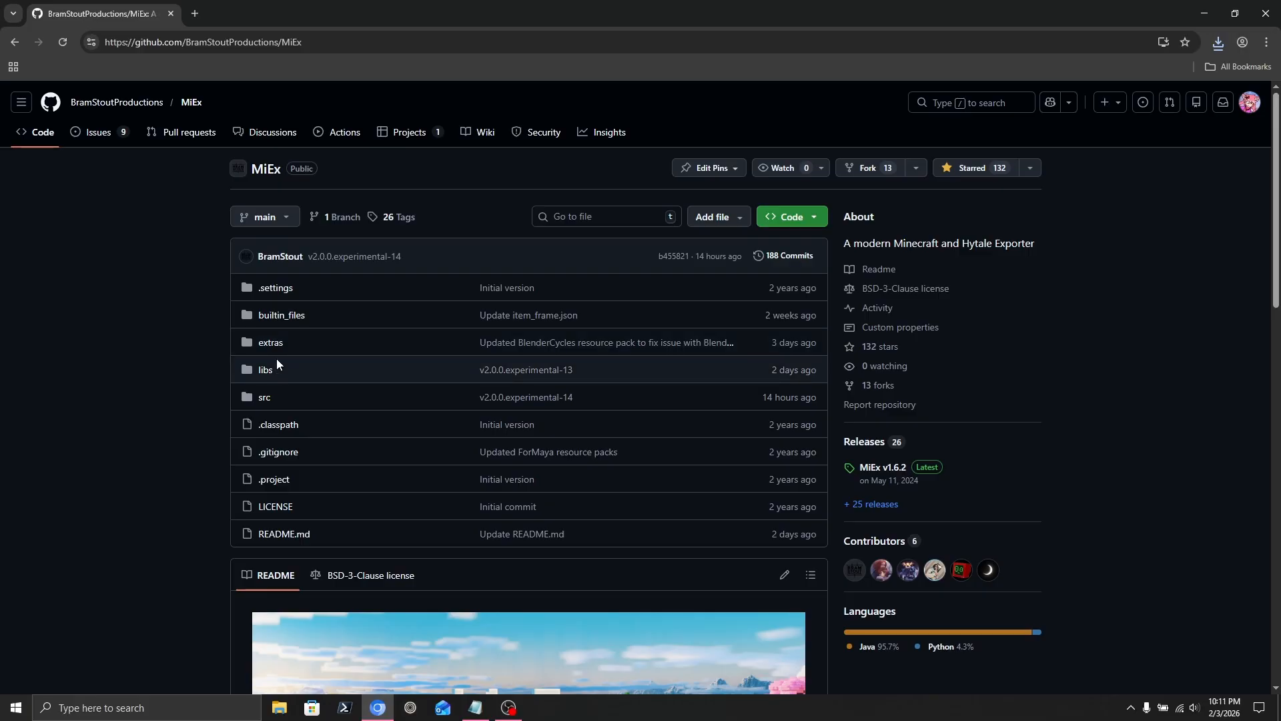
Download MiExImport.py as a raw file from extras/Blender/BlenderAddon.
left_click(275, 341)
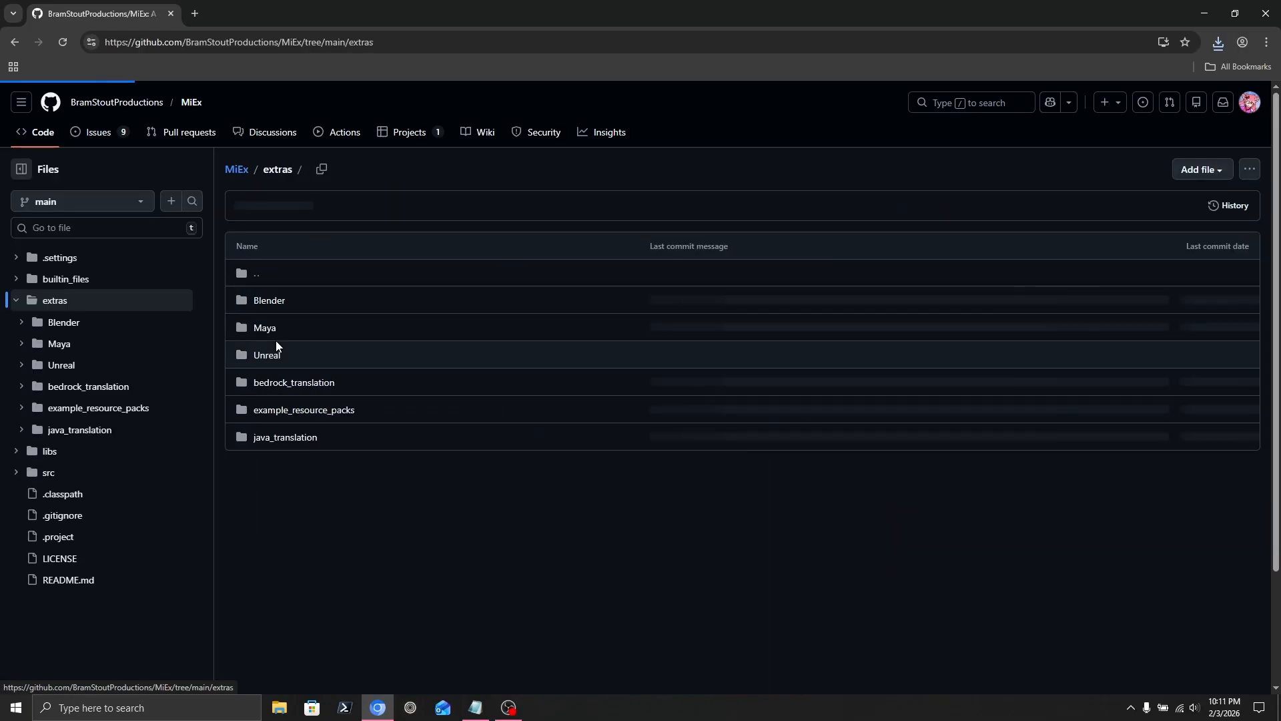
left_click(273, 301)
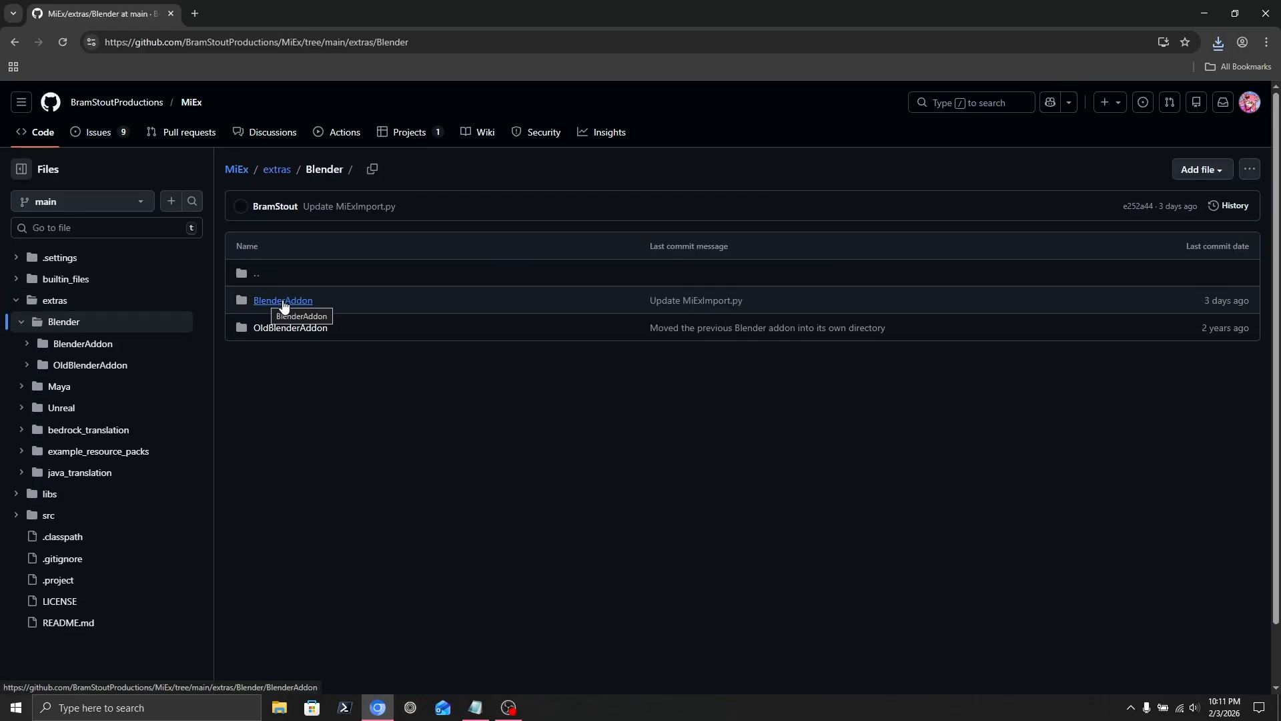
left_click(284, 304)
left_click(291, 306)
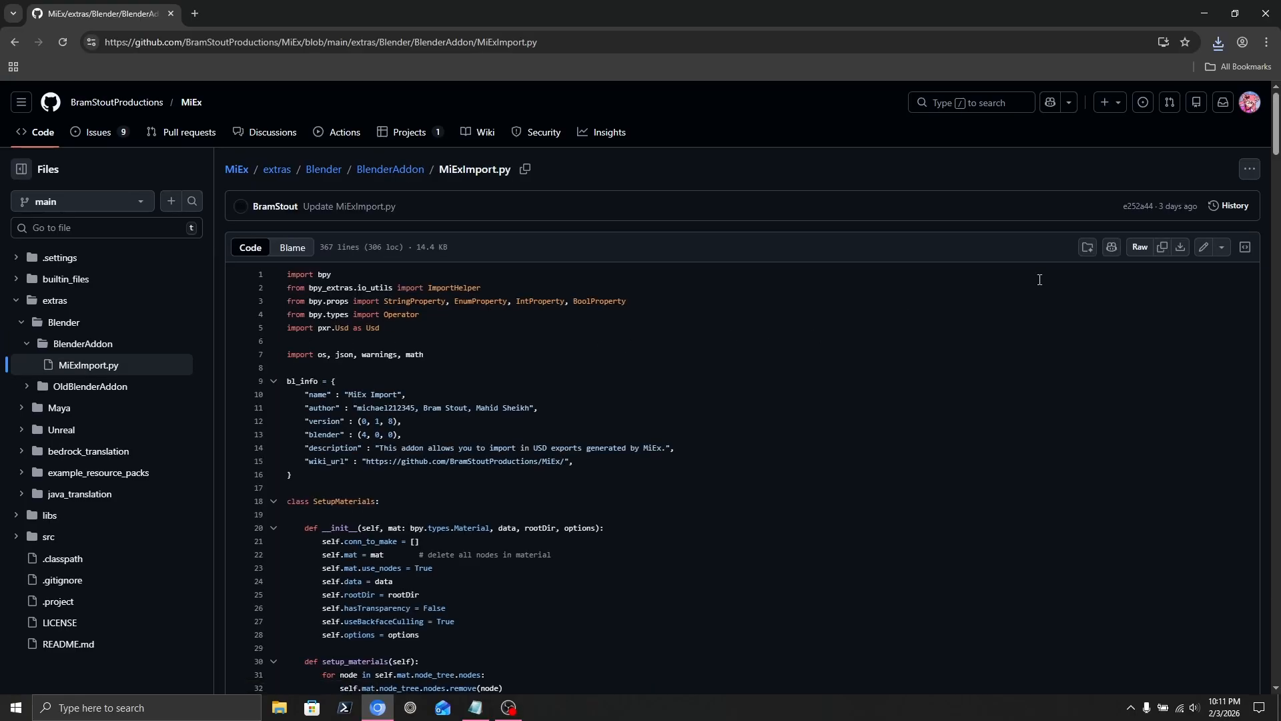
left_click(1180, 248)
Check the recent downloads, then close the browser.
left_click(1219, 42)
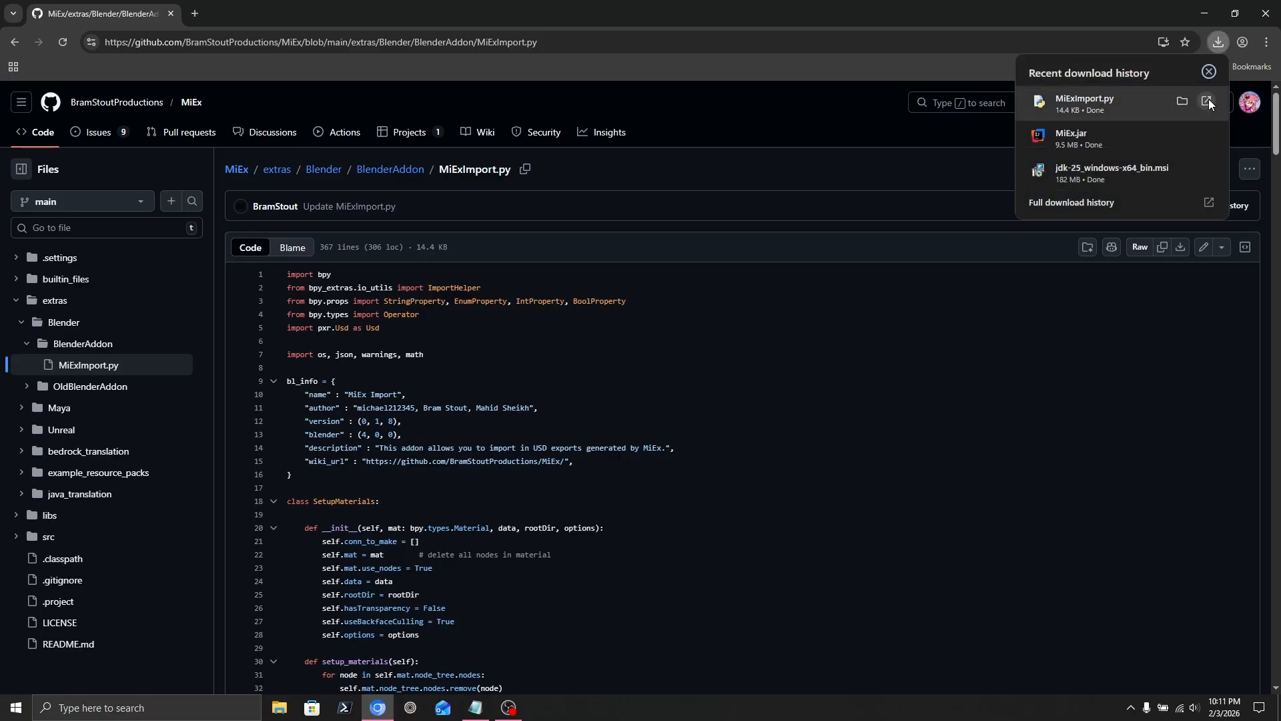
left_click(1267, 9)
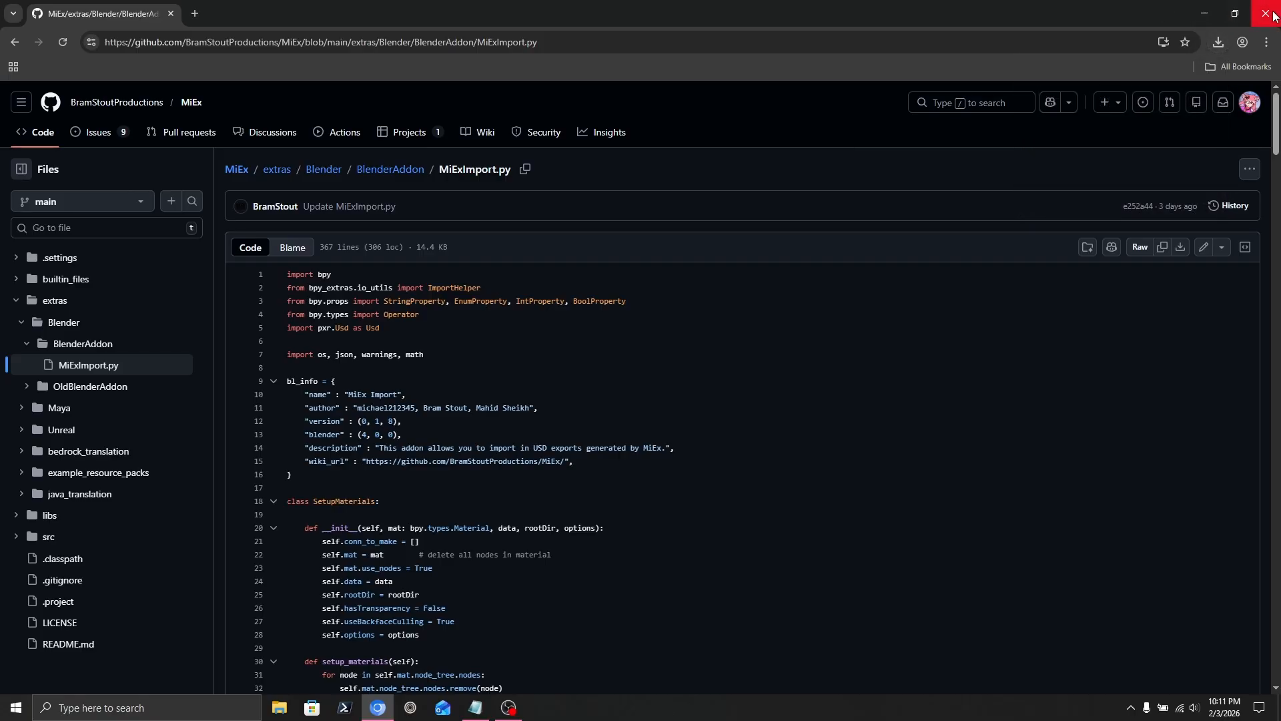
left_click(1271, 15)
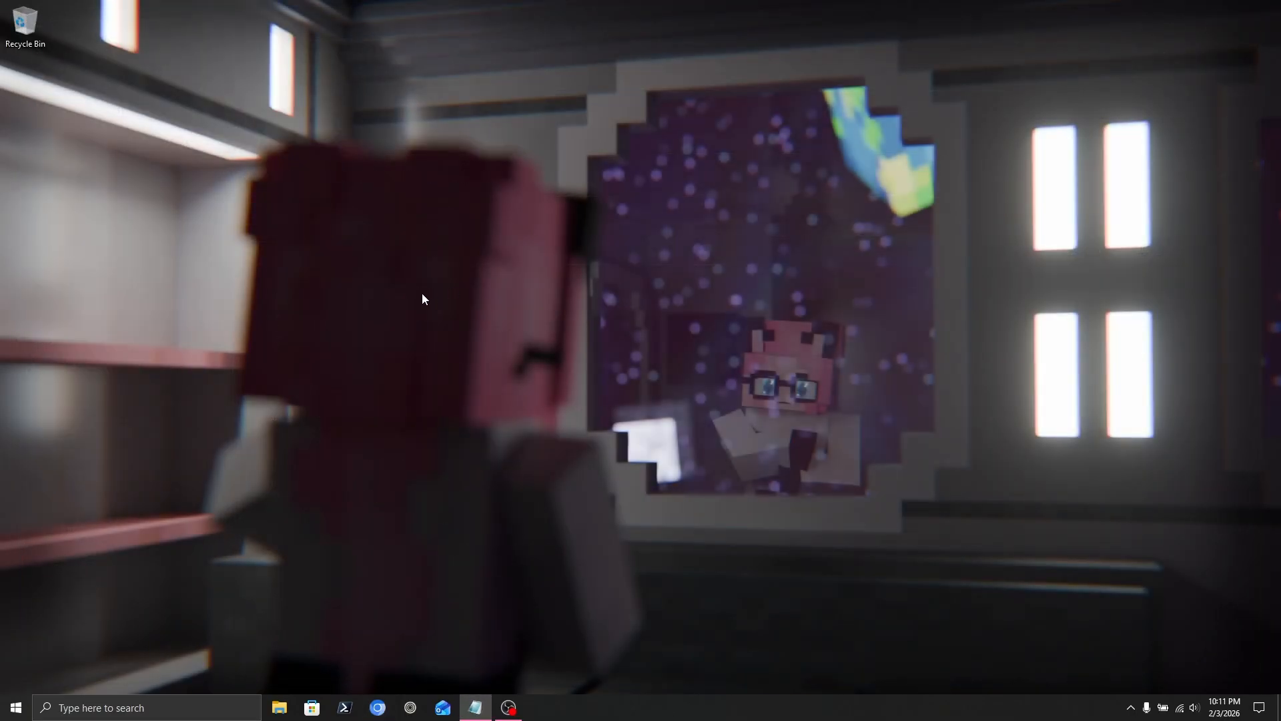
Install JDK 25 from the MSI in Downloads using the default install folder.
left_click(285, 705)
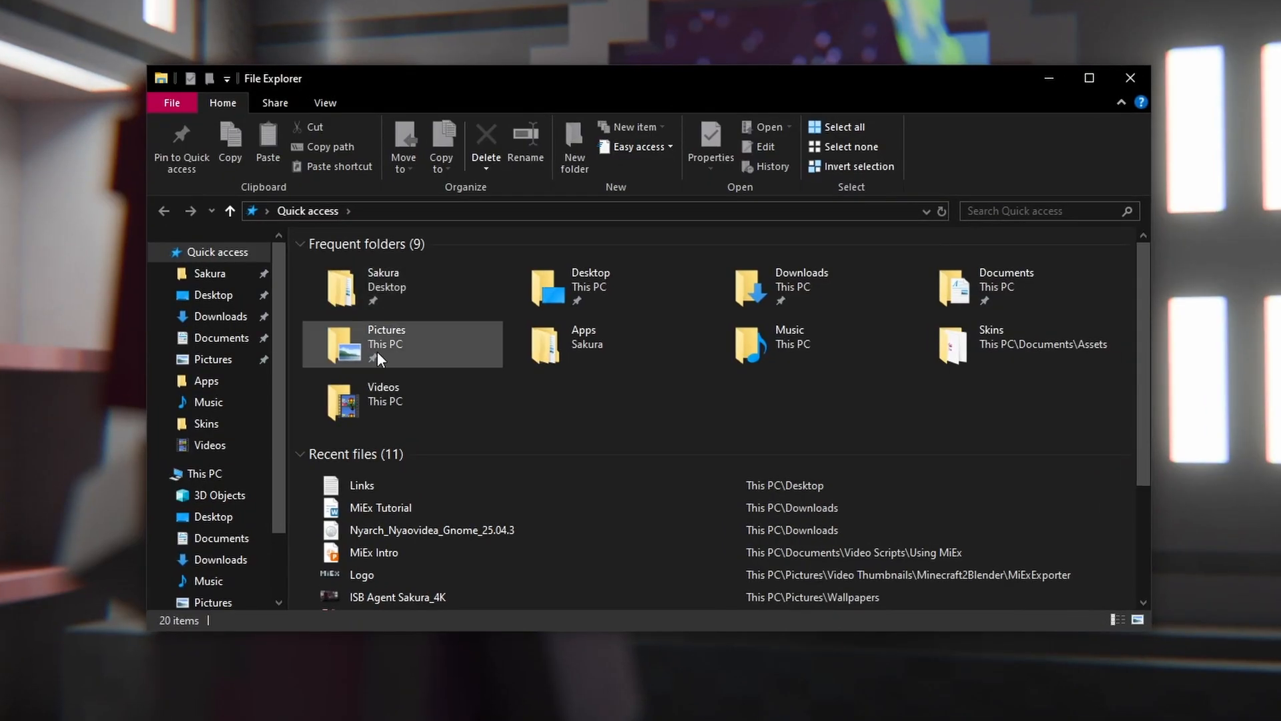
left_click(221, 317)
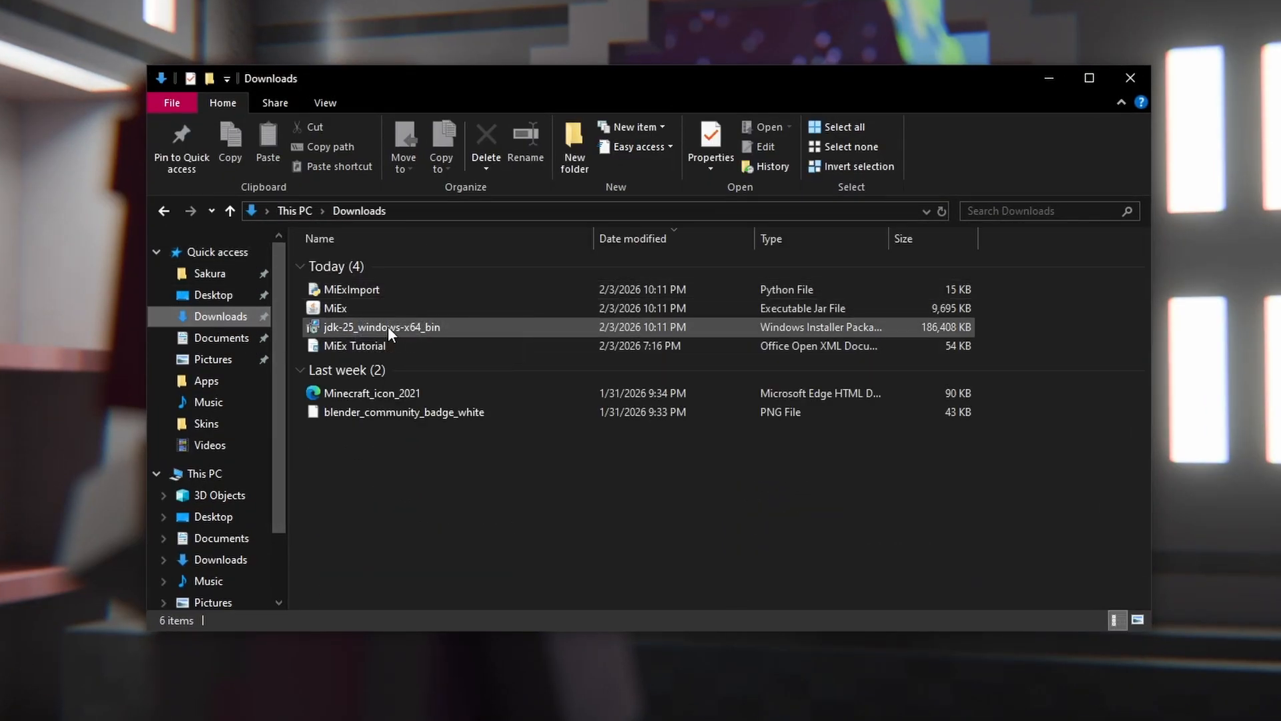
double_click(368, 328)
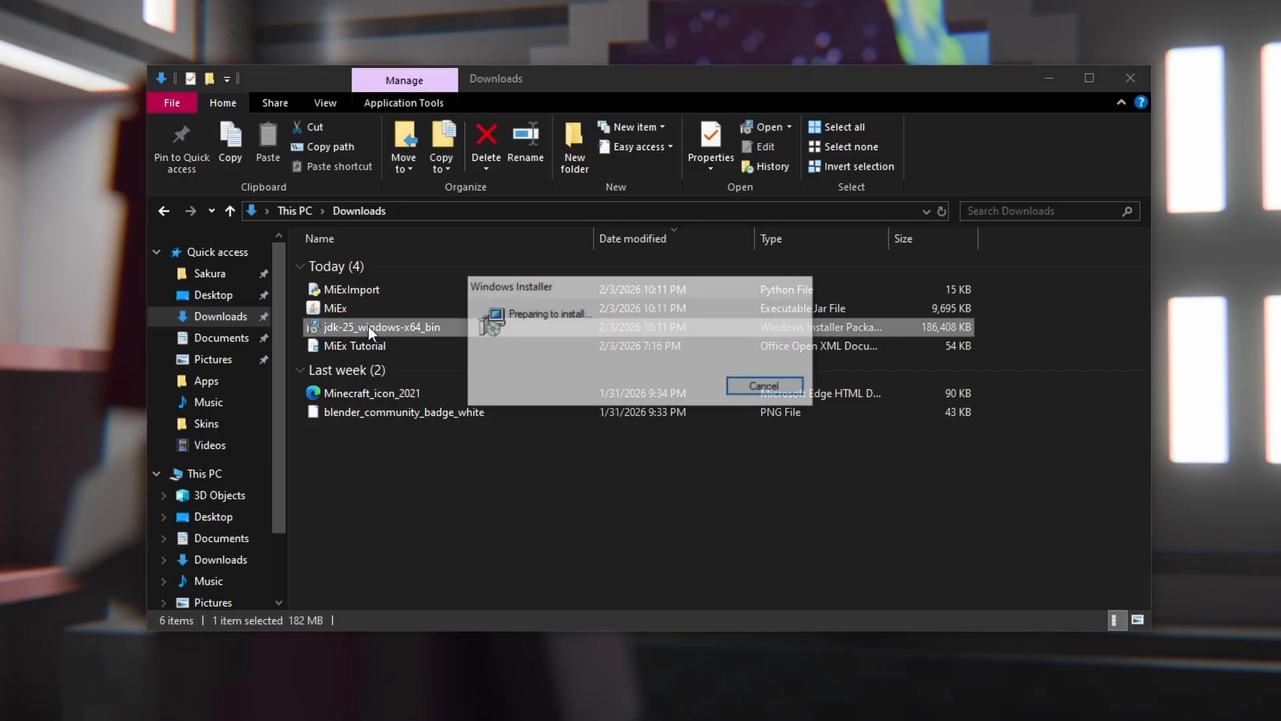
left_click(728, 493)
left_click(727, 492)
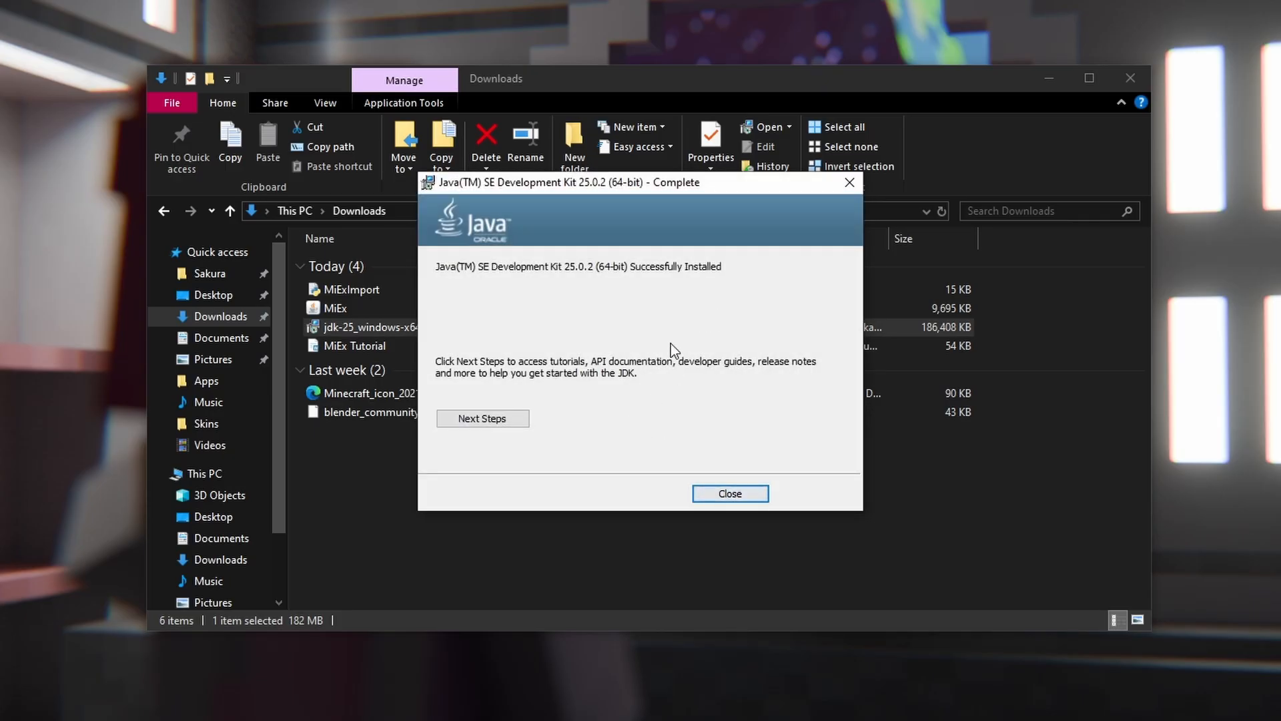
left_click(718, 495)
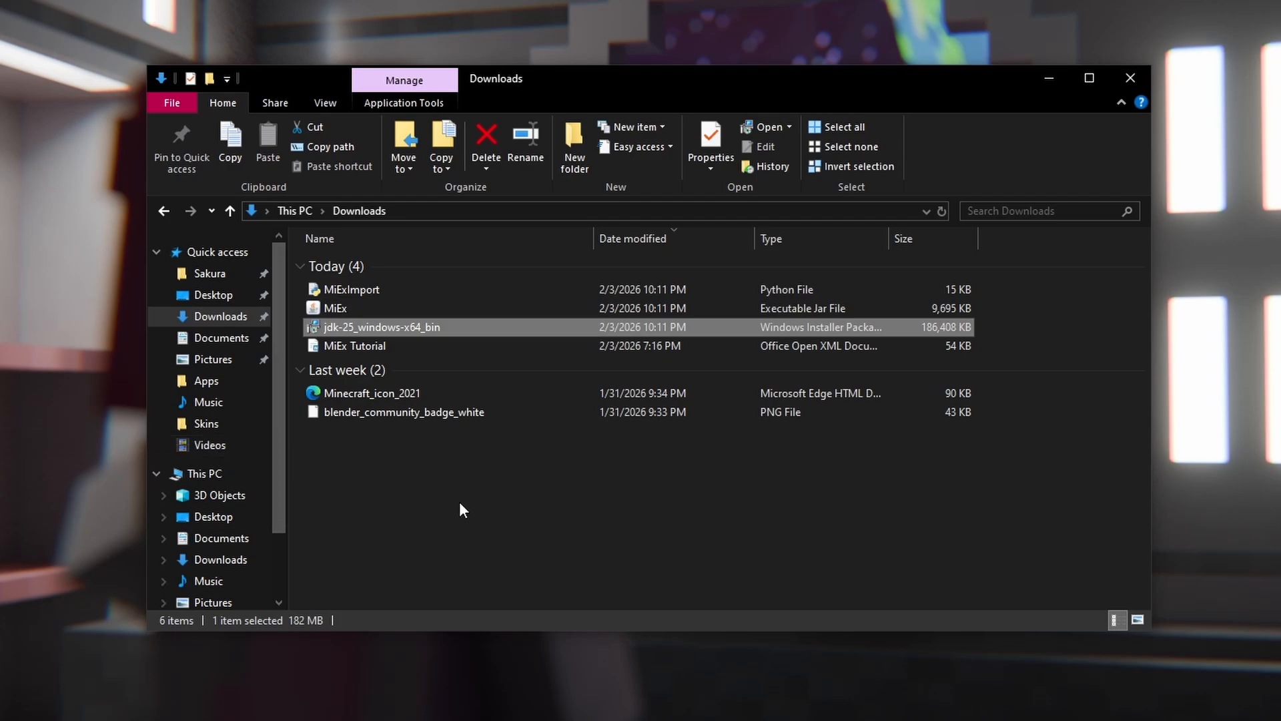
left_click(462, 511)
Open a second Explorer window and browse it to C:\Users\<user>\Apps.
left_click(163, 102)
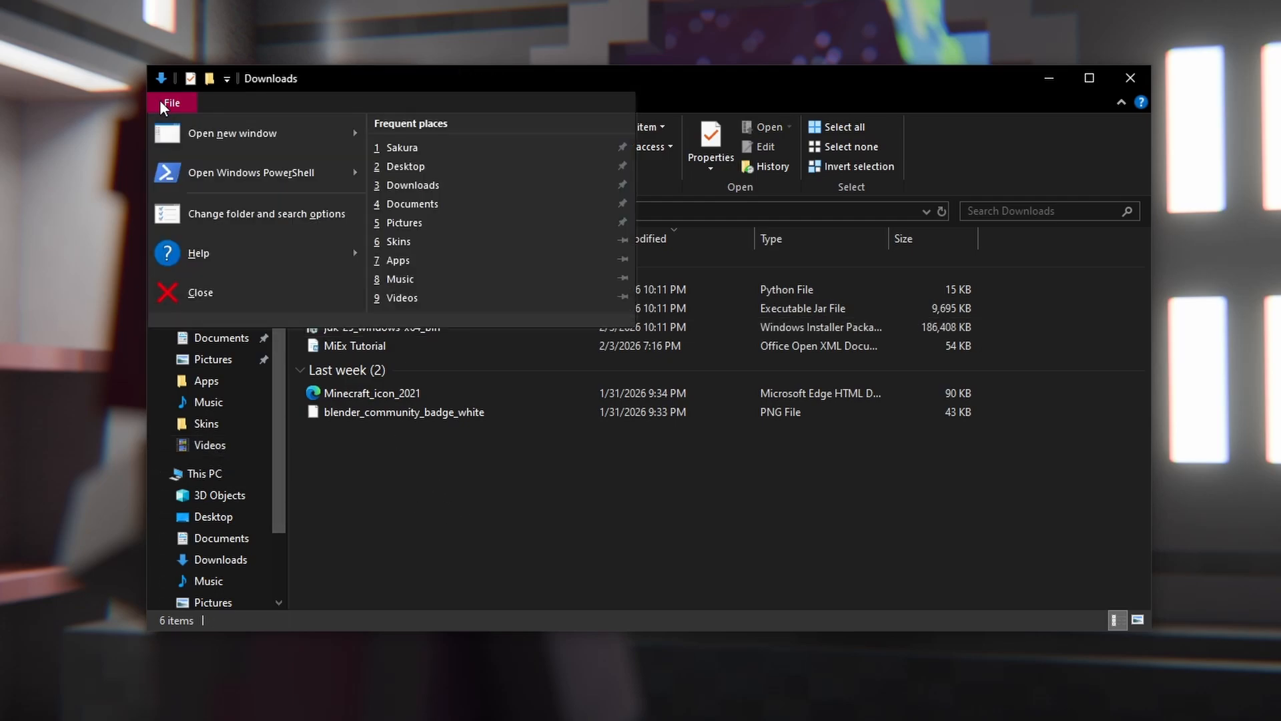
left_click(230, 136)
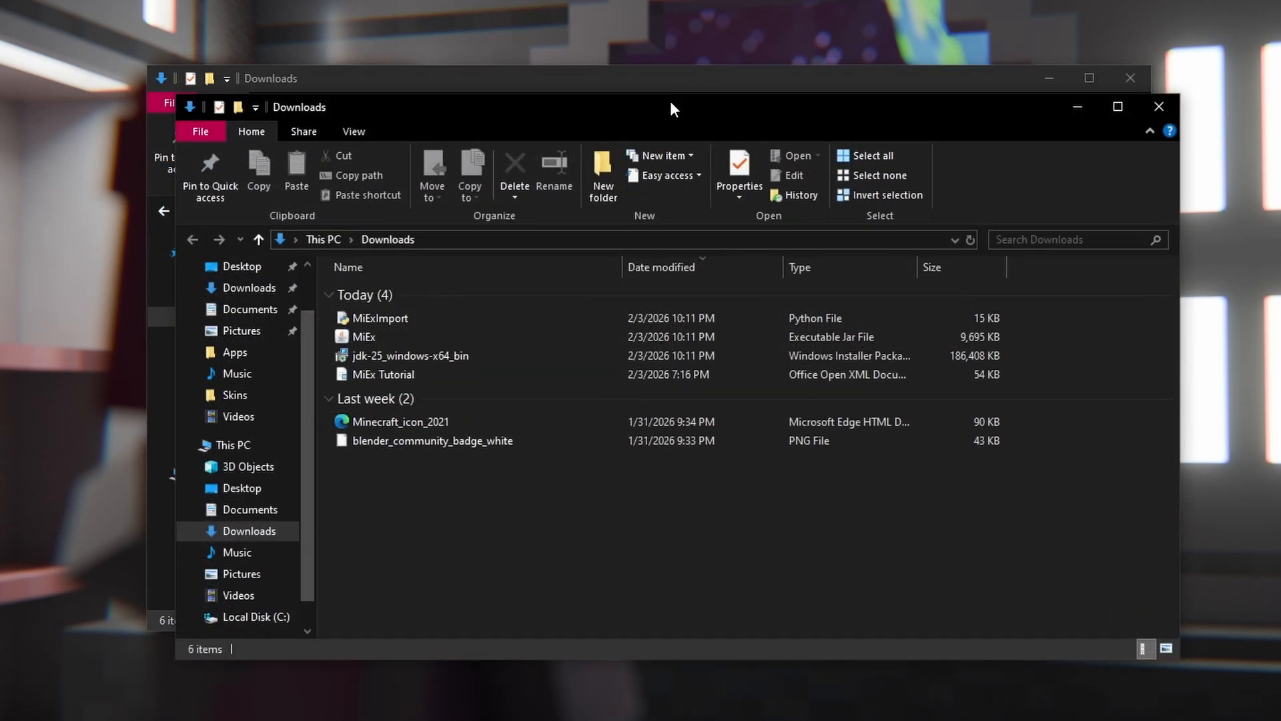
left_click_drag(671, 102, 962, 17)
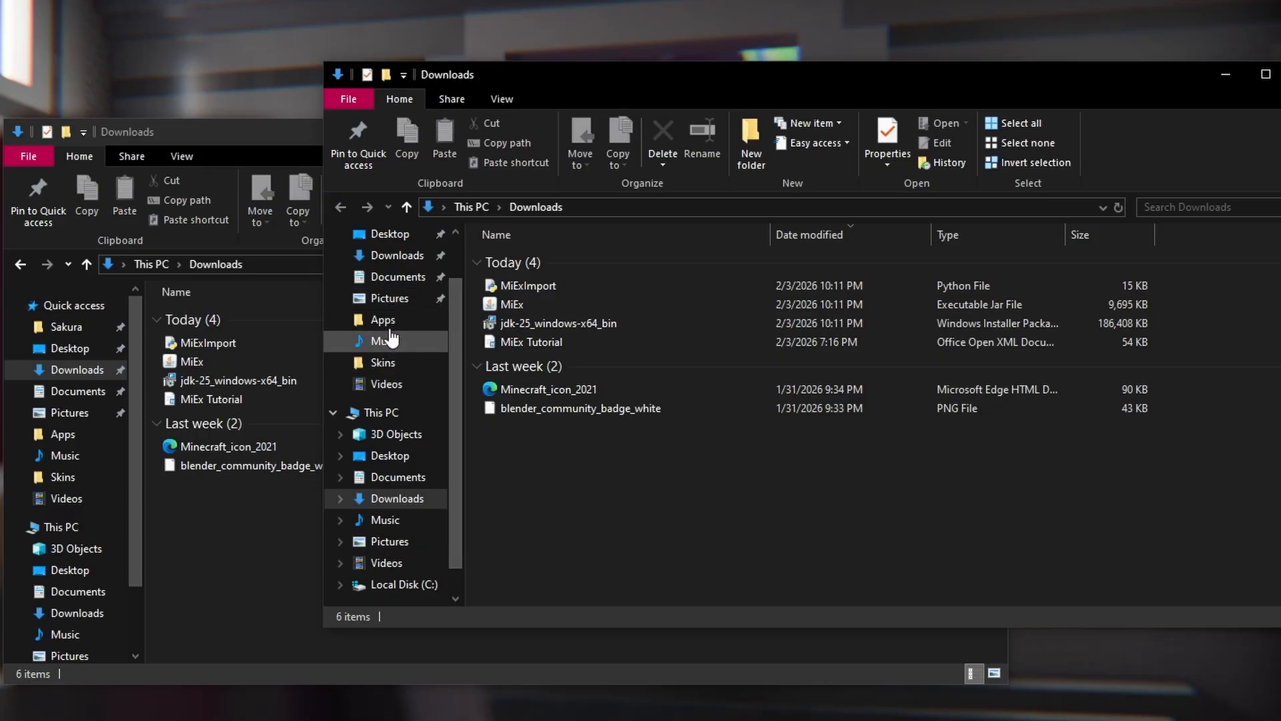
scroll(385, 287, "up", 1)
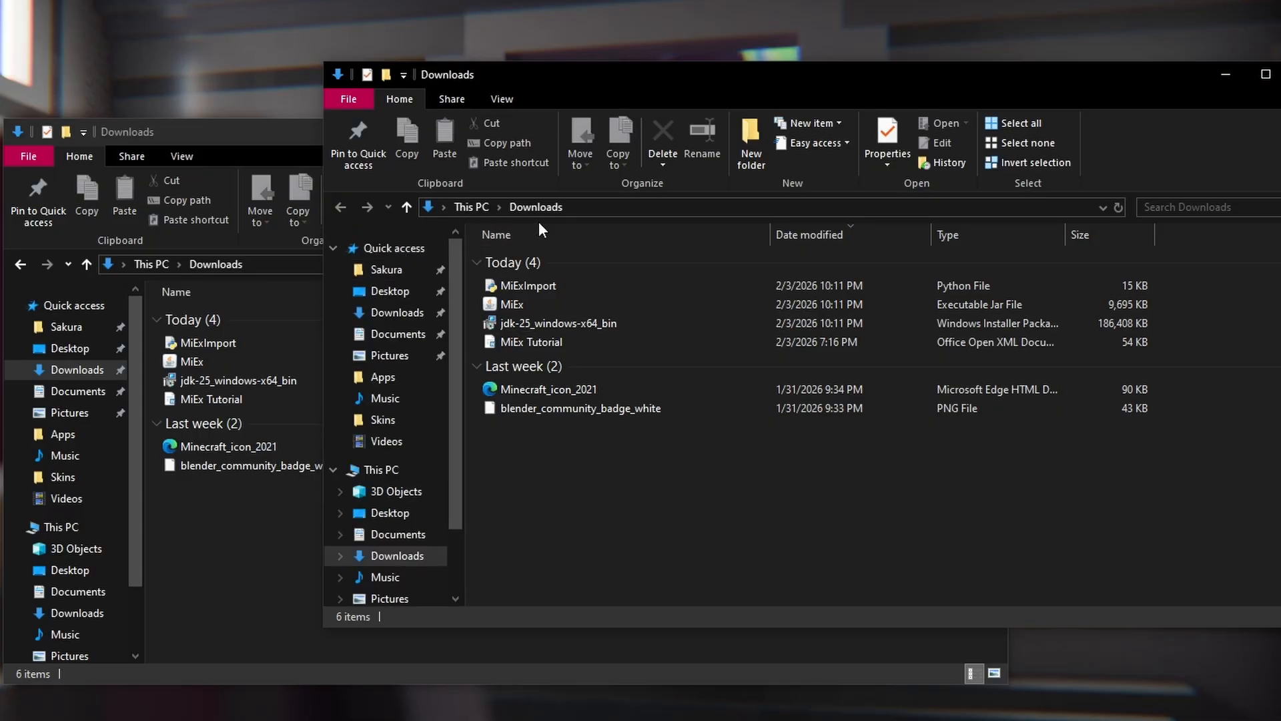
left_click(387, 270)
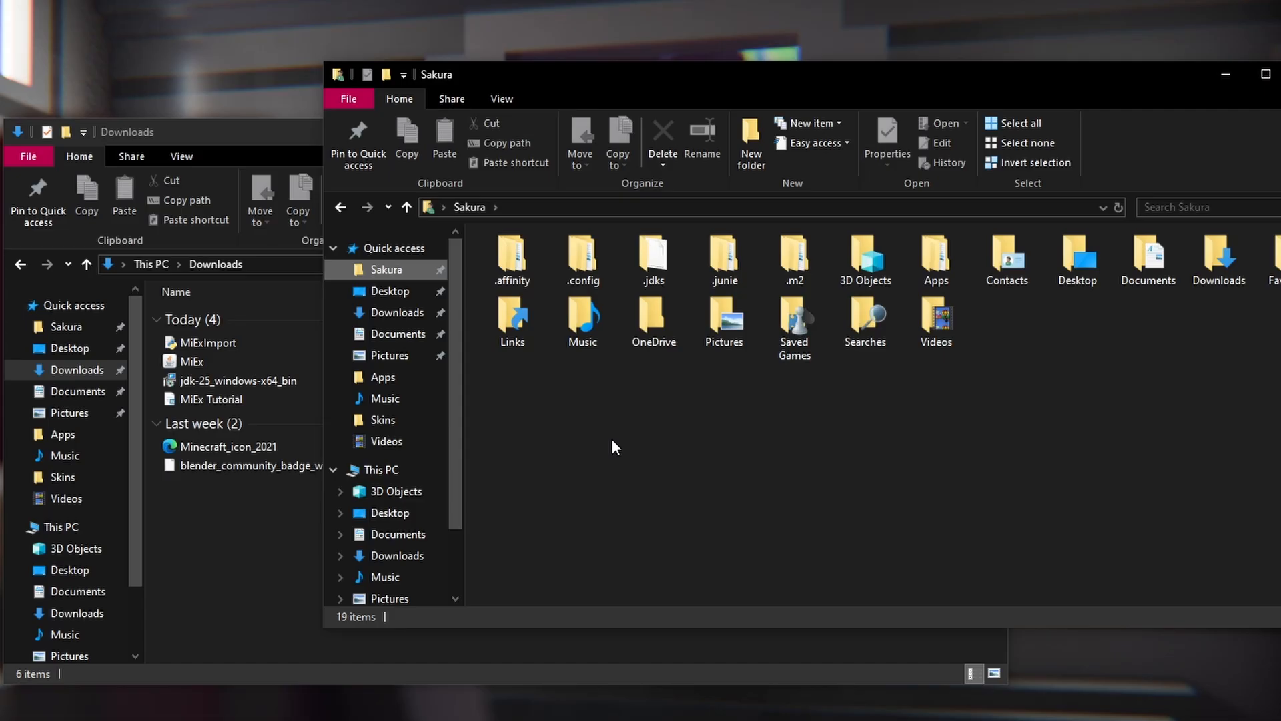
scroll(394, 526, "down", 1)
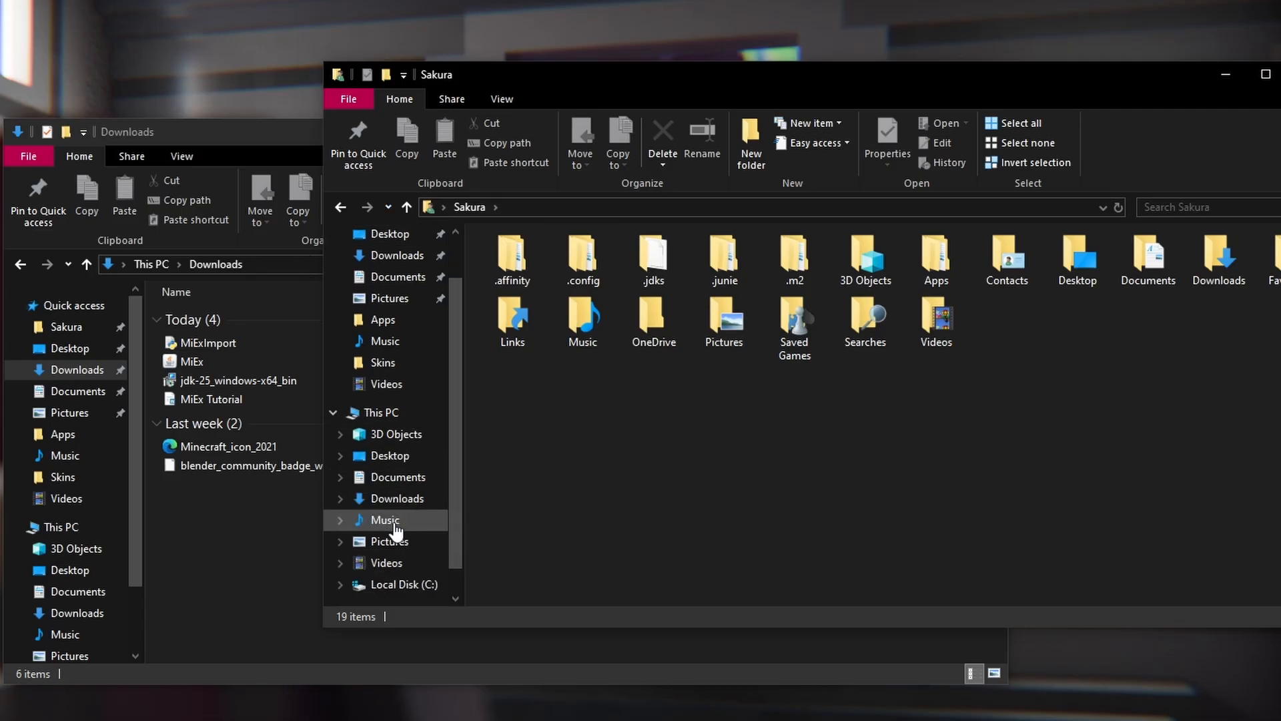
left_click(395, 541)
double_click(531, 368)
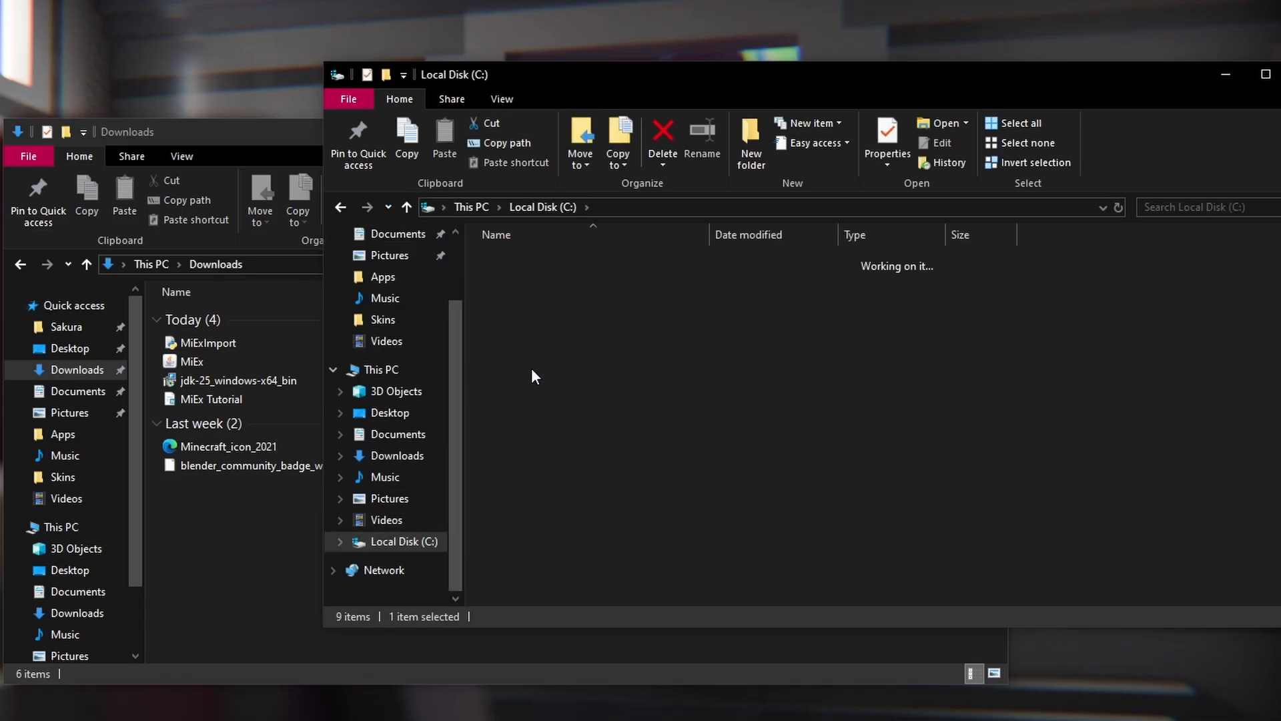
double_click(518, 279)
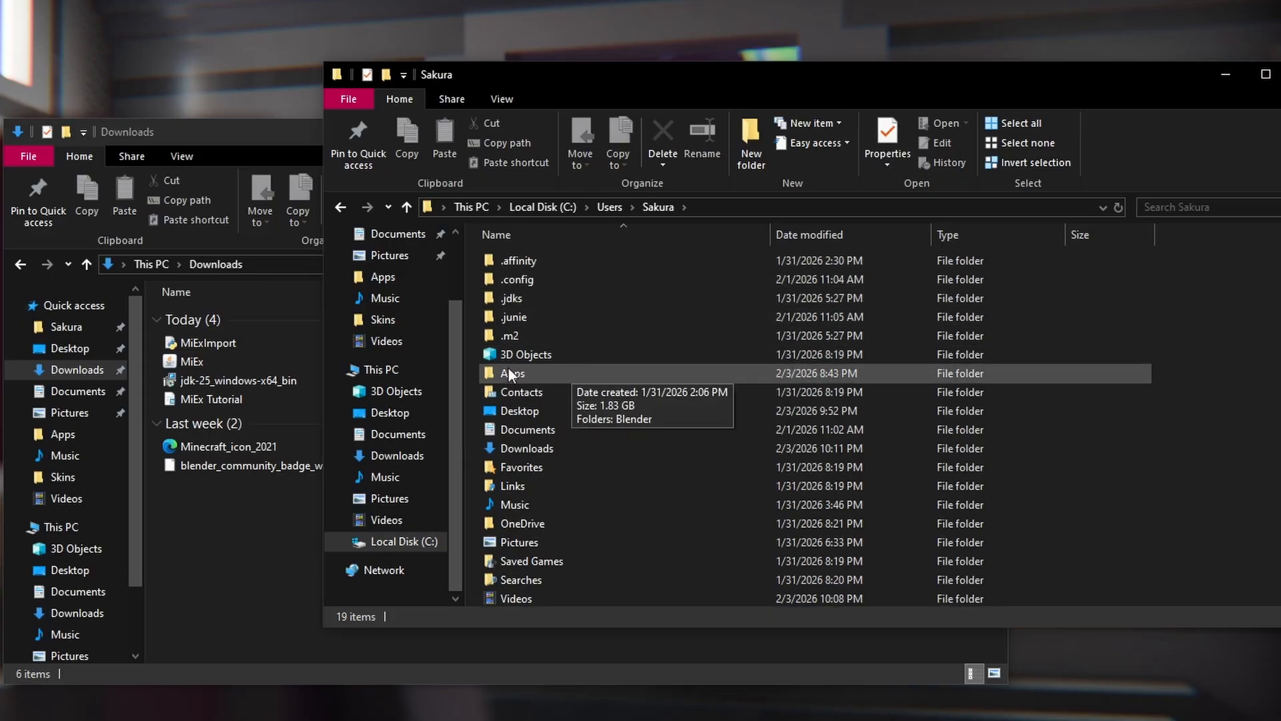
left_click(526, 373)
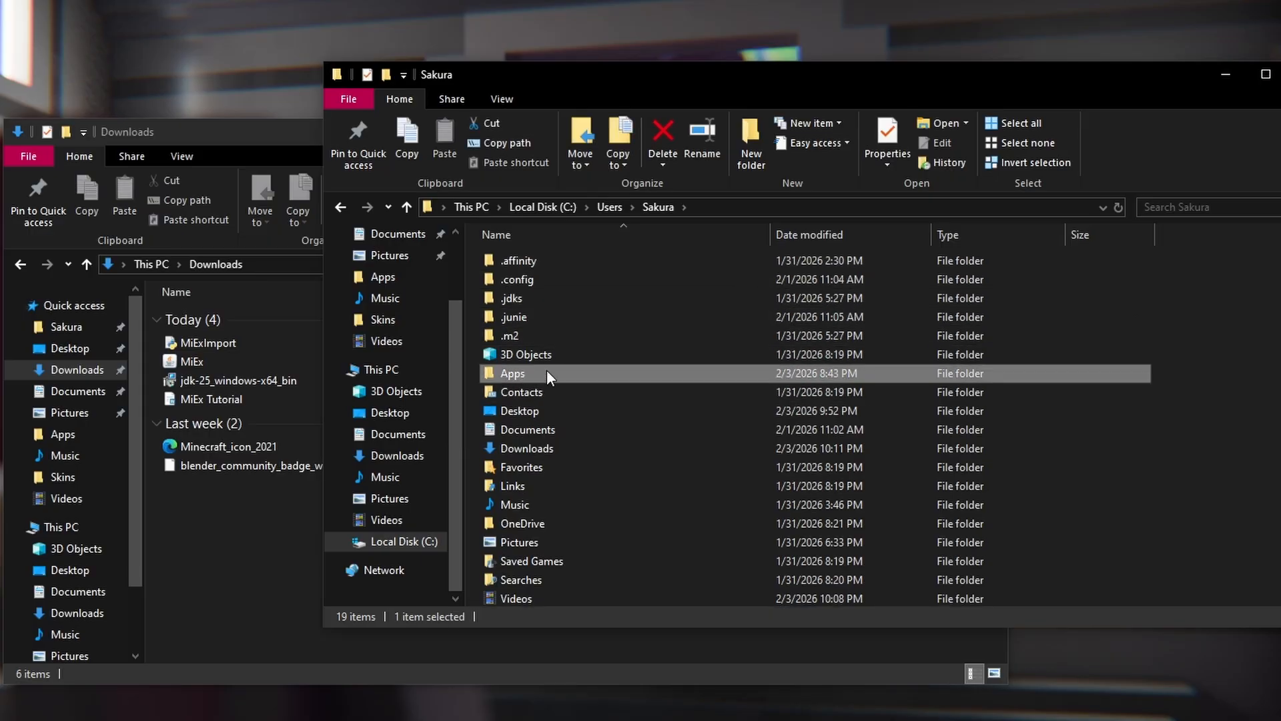
double_click(509, 372)
Create a new folder named MiEx in Apps and open it.
right_click(520, 315)
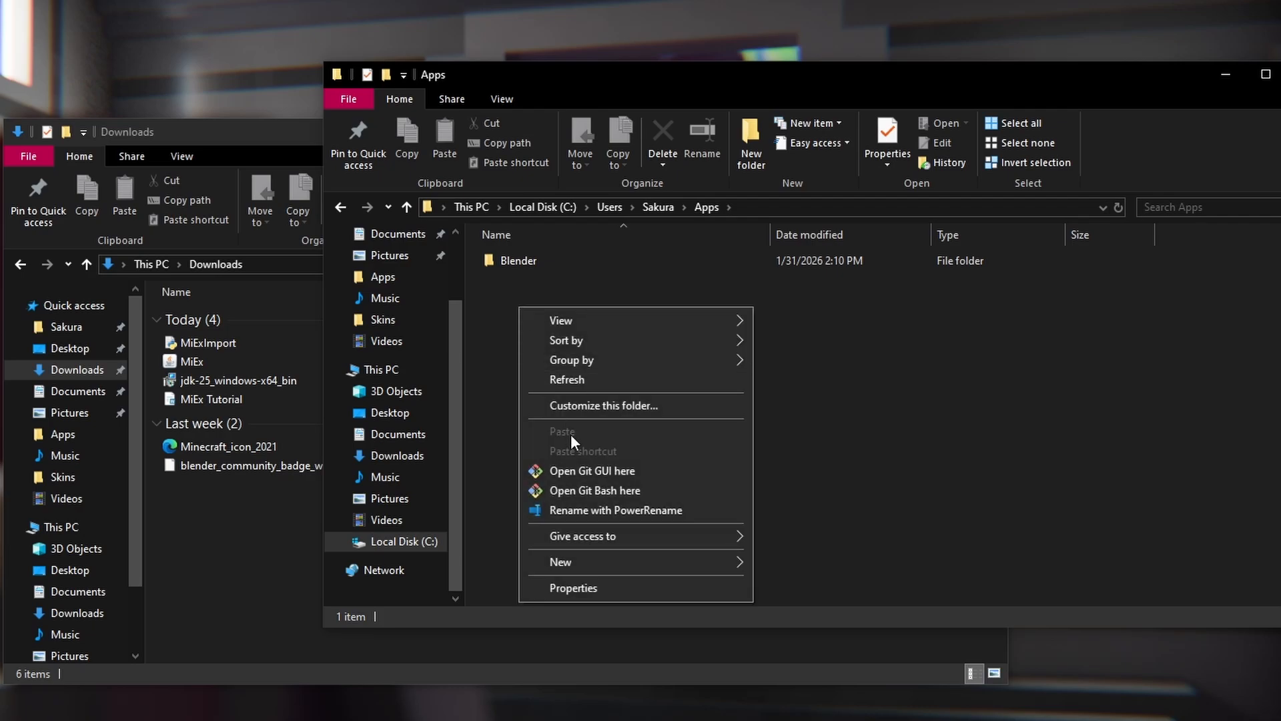
mouse_move(596, 561)
left_click(802, 564)
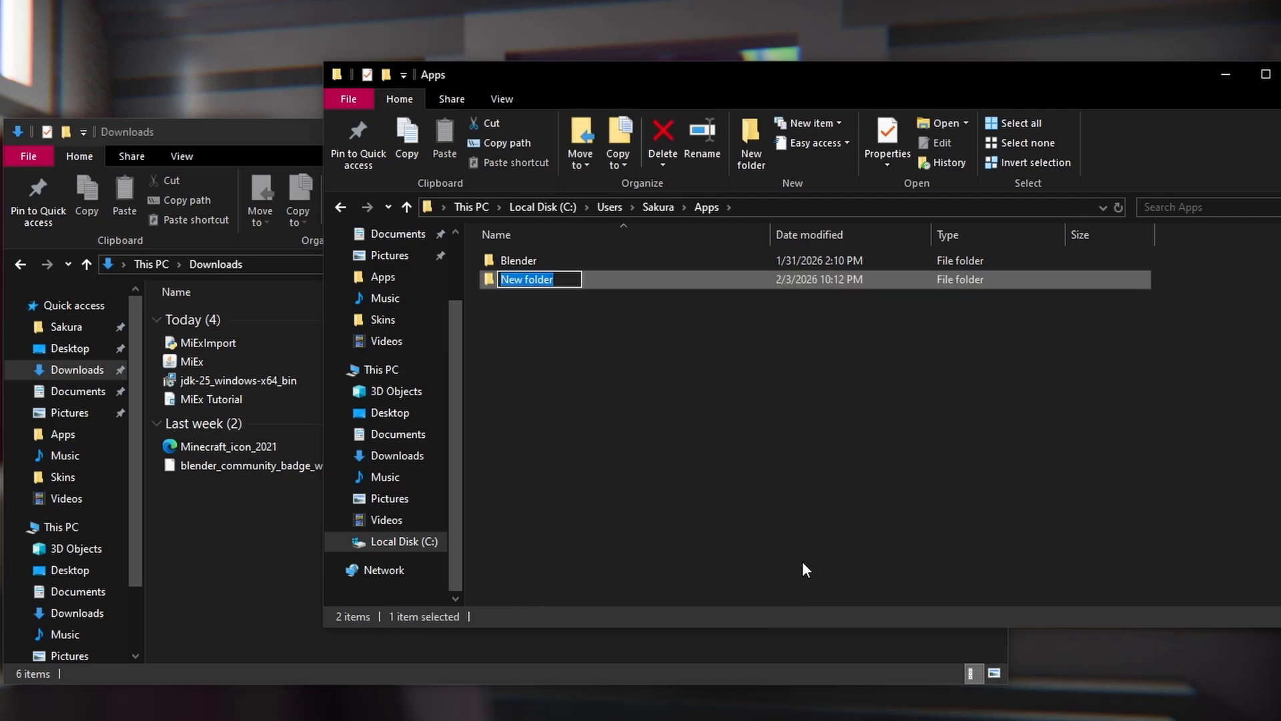
type("MiEx")
key("Return")
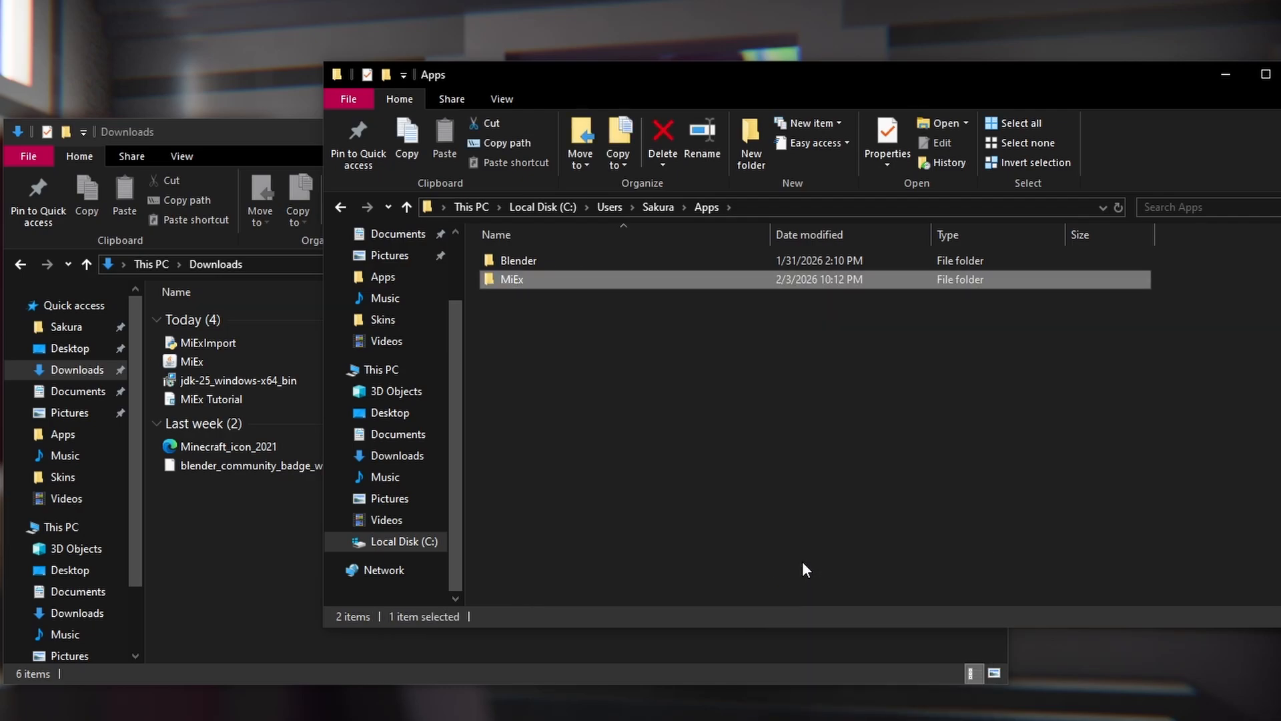
double_click(582, 282)
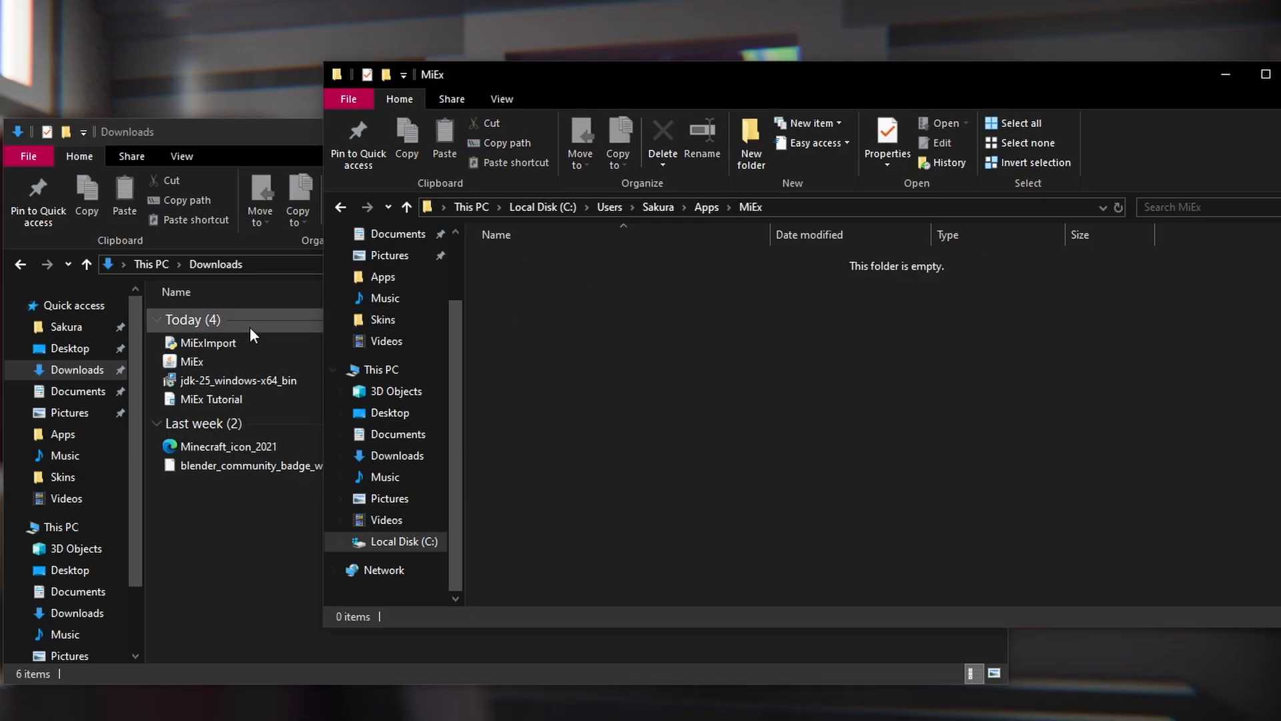
Move the MiEx jar and MiExImport script from Downloads into the MiEx folder.
left_click(225, 359)
left_click(212, 342, "ctrl")
left_click_drag(212, 342, 1044, 377)
left_click(554, 338)
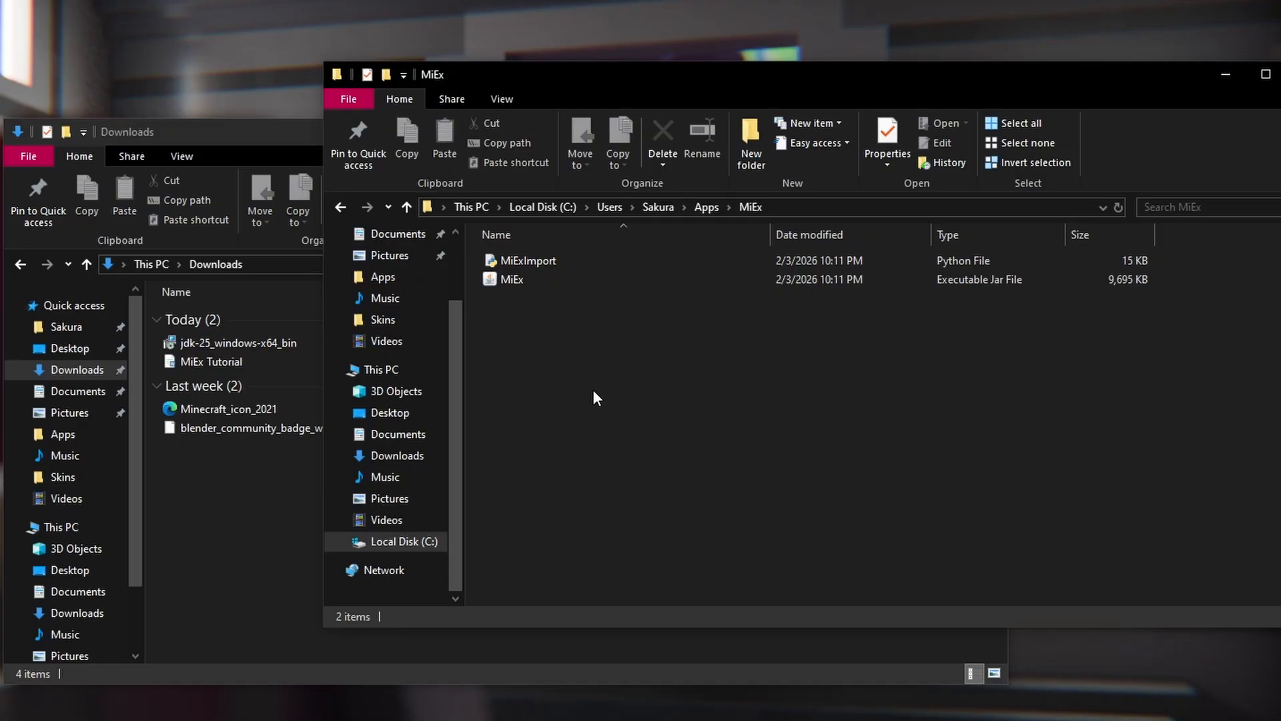
left_click(515, 280)
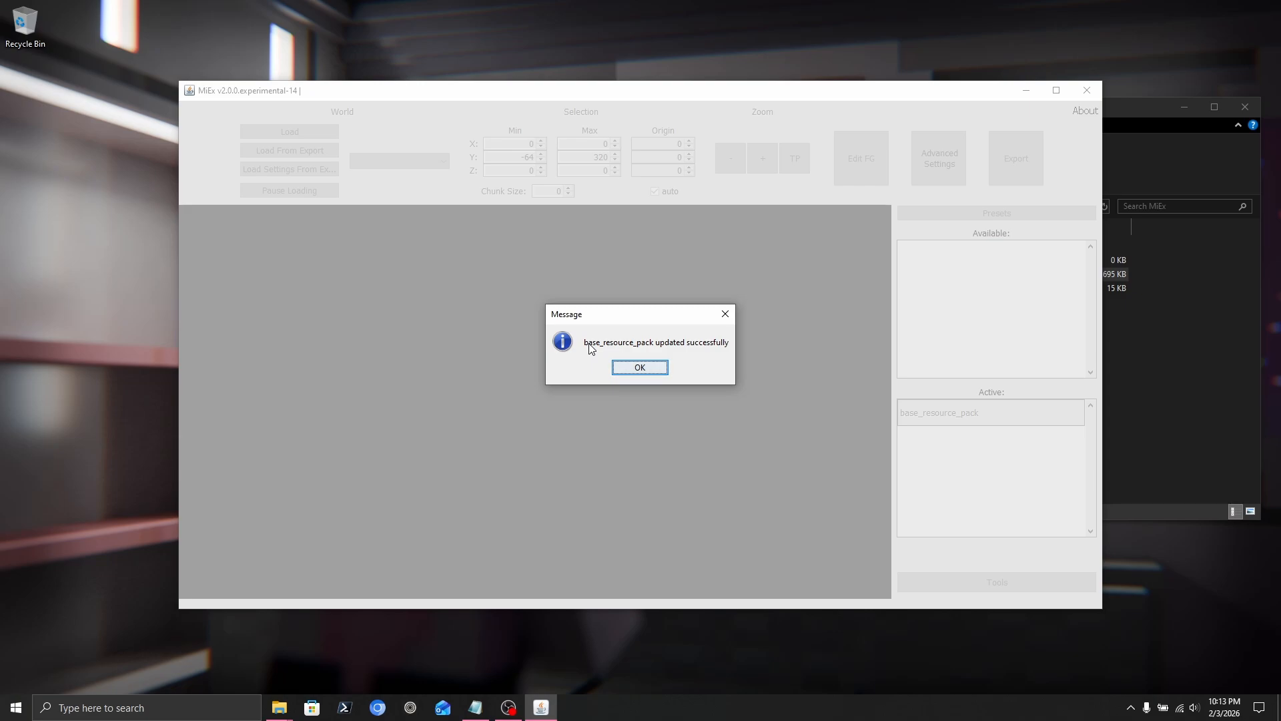
Dismiss the 'base_resource_pack updated successfully' message with OK.
left_click(635, 369)
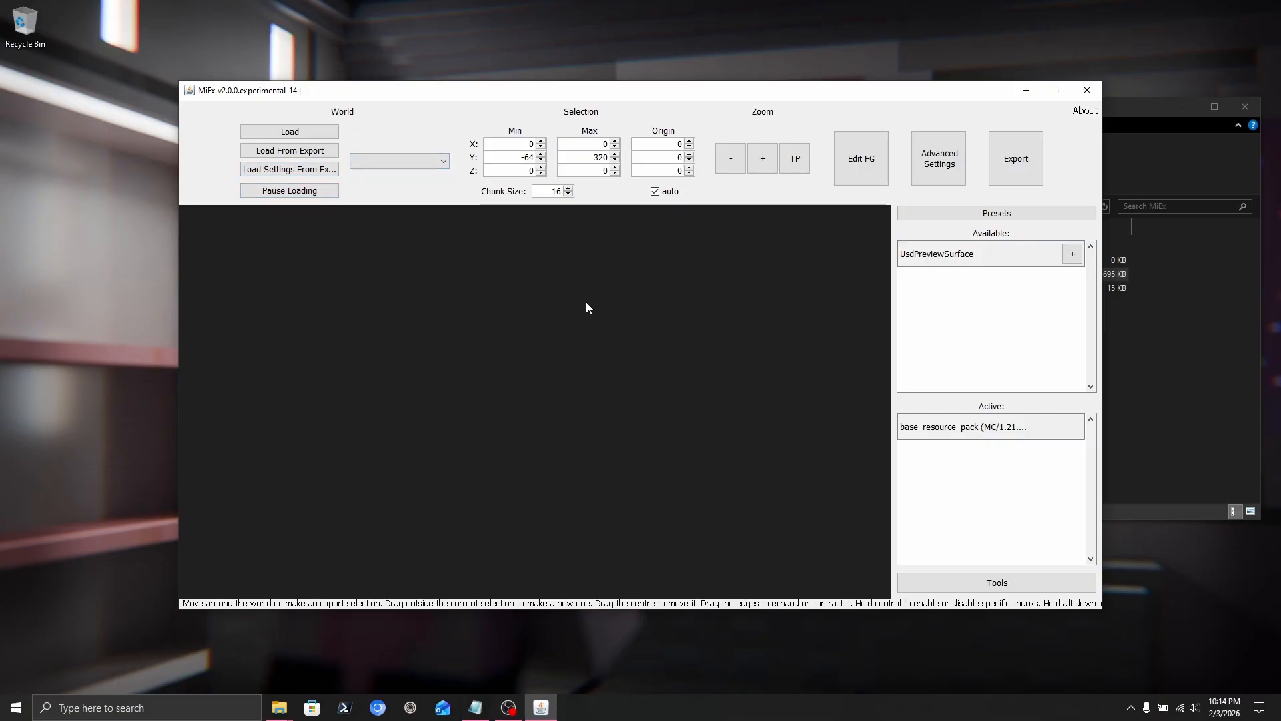
Open MiEx World Vanilla from the Java Edition tab of the Open World dialog.
left_click(322, 132)
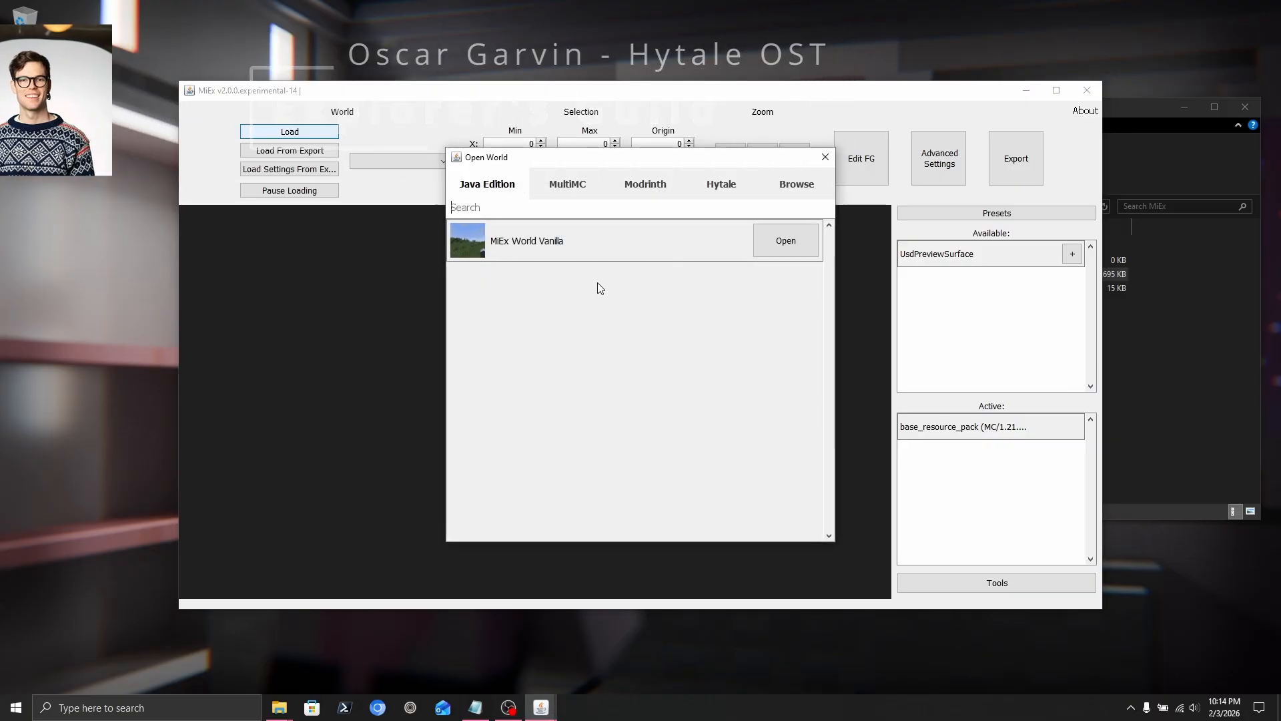
left_click(784, 241)
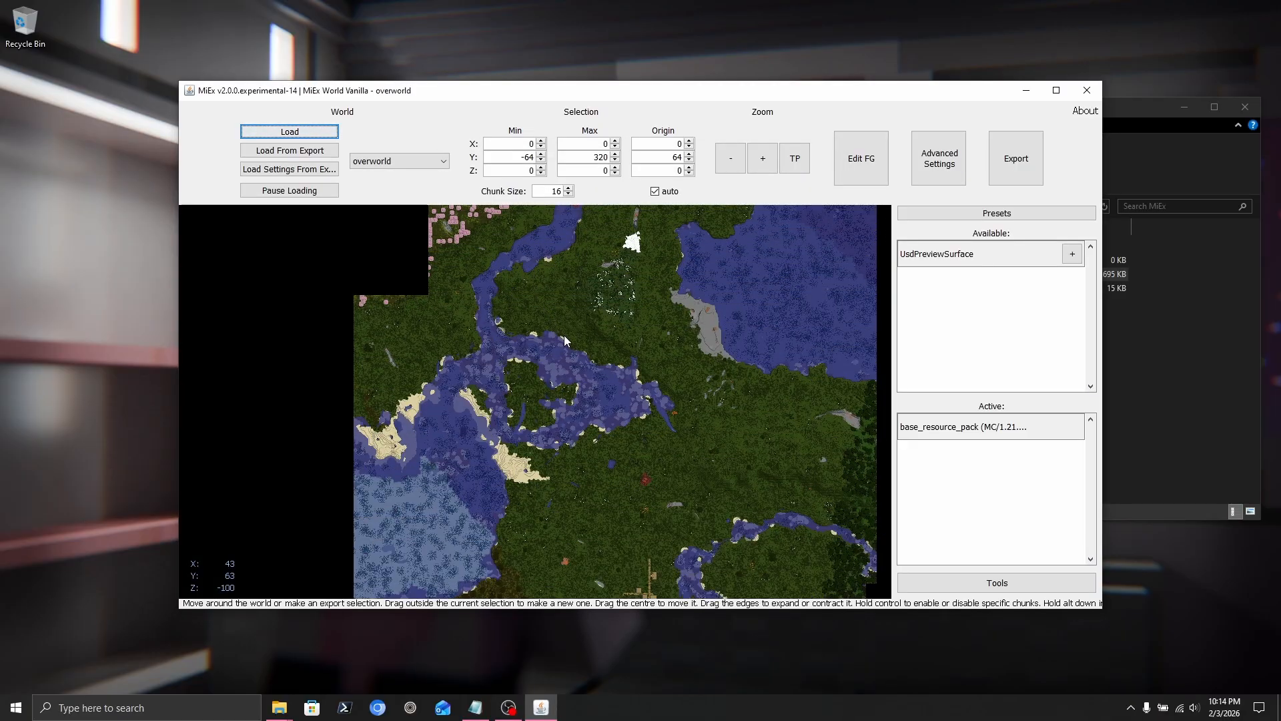
Draw an export selection spanning X 213–260, Z 153–221, then pan and zoom around it.
left_click_drag(710, 550, 678, 503)
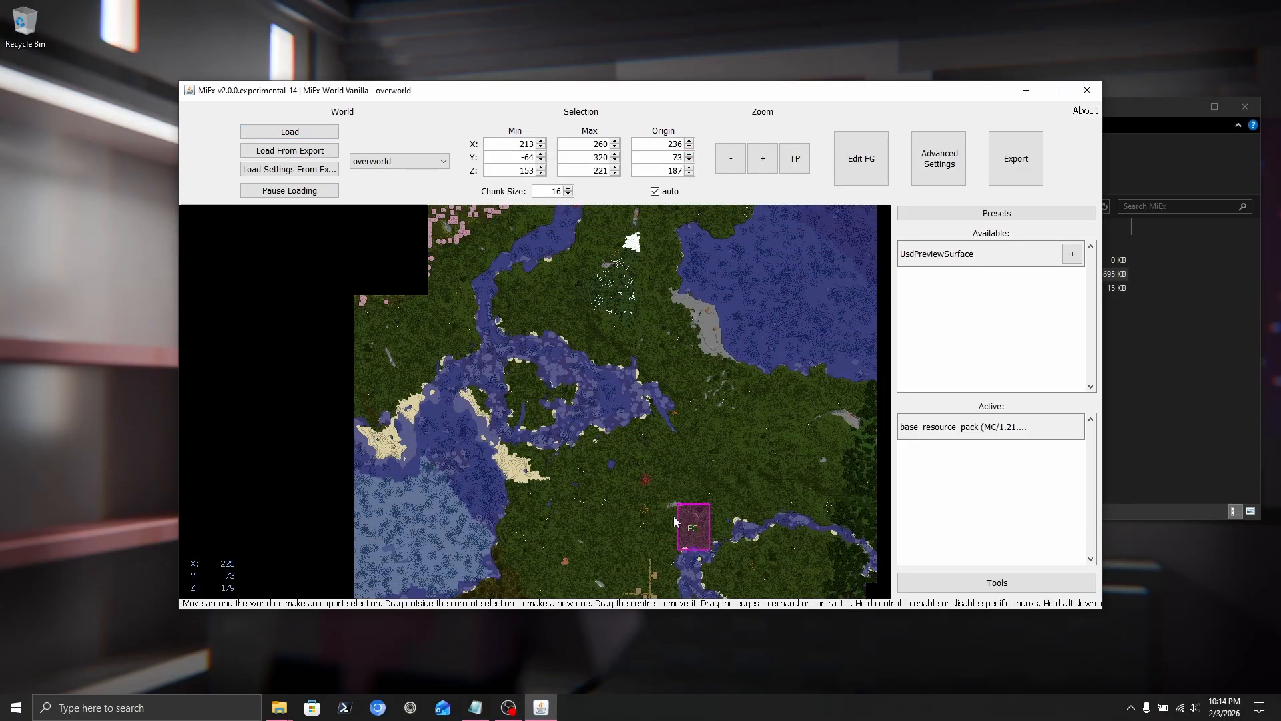
middle_click_drag(720, 434, 649, 306)
middle_click_drag(683, 458, 567, 408)
middle_click_drag(459, 237, 555, 428)
middle_click_drag(536, 318, 533, 381)
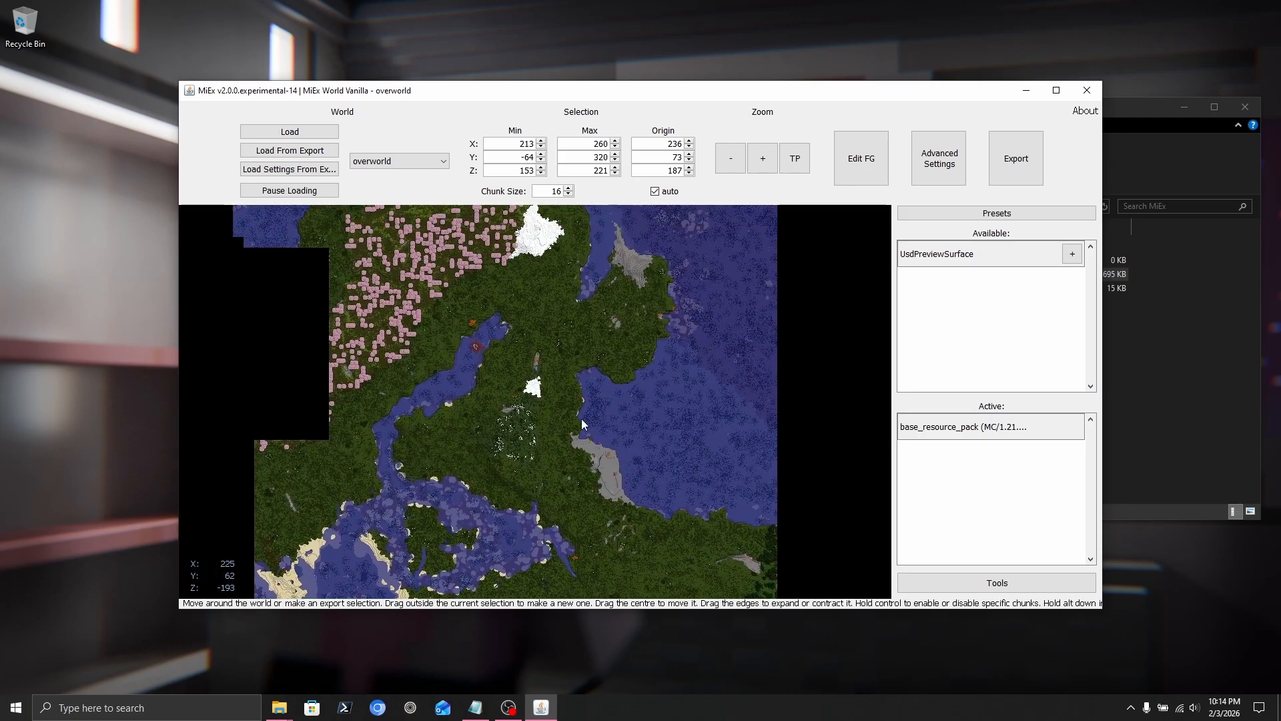
scroll(528, 382, "down", 2)
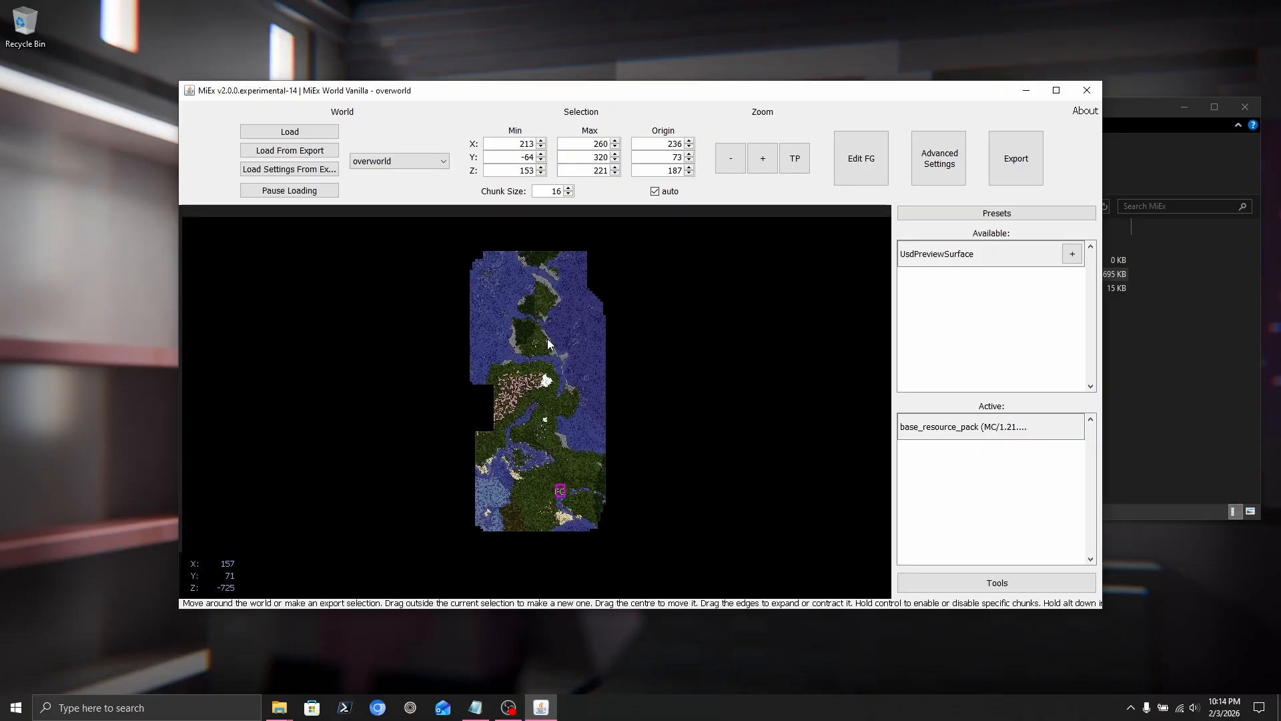
middle_click_drag(547, 338, 543, 342)
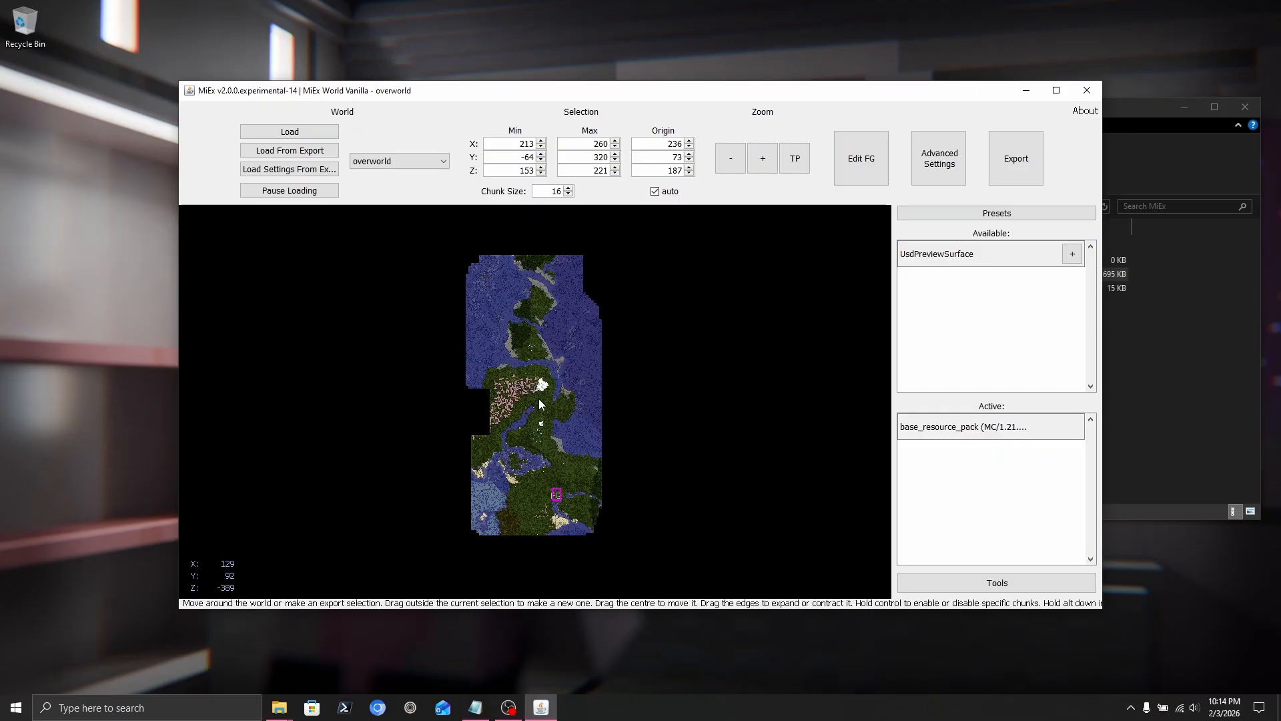
scroll(538, 398, "up", 1)
middle_click_drag(550, 460, 557, 379)
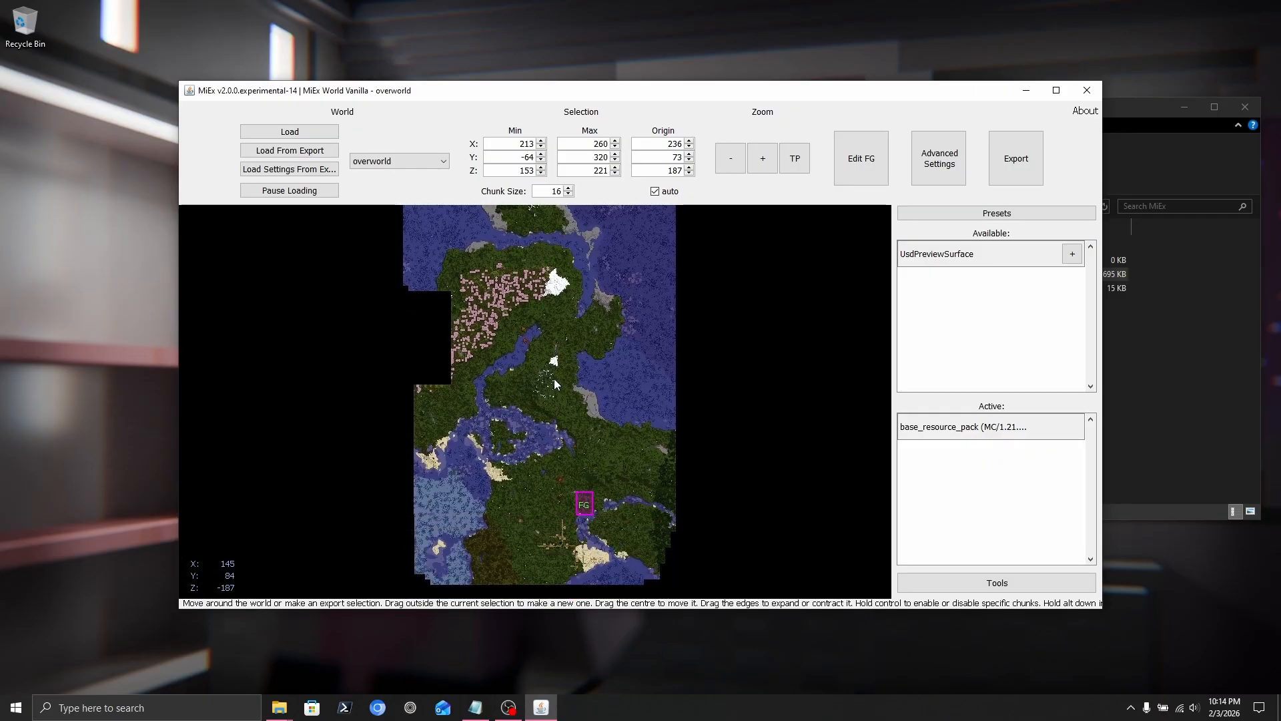
Teleport the map to the player and box-select the building from X 46–135, Z -981 to -894.
left_click(796, 171)
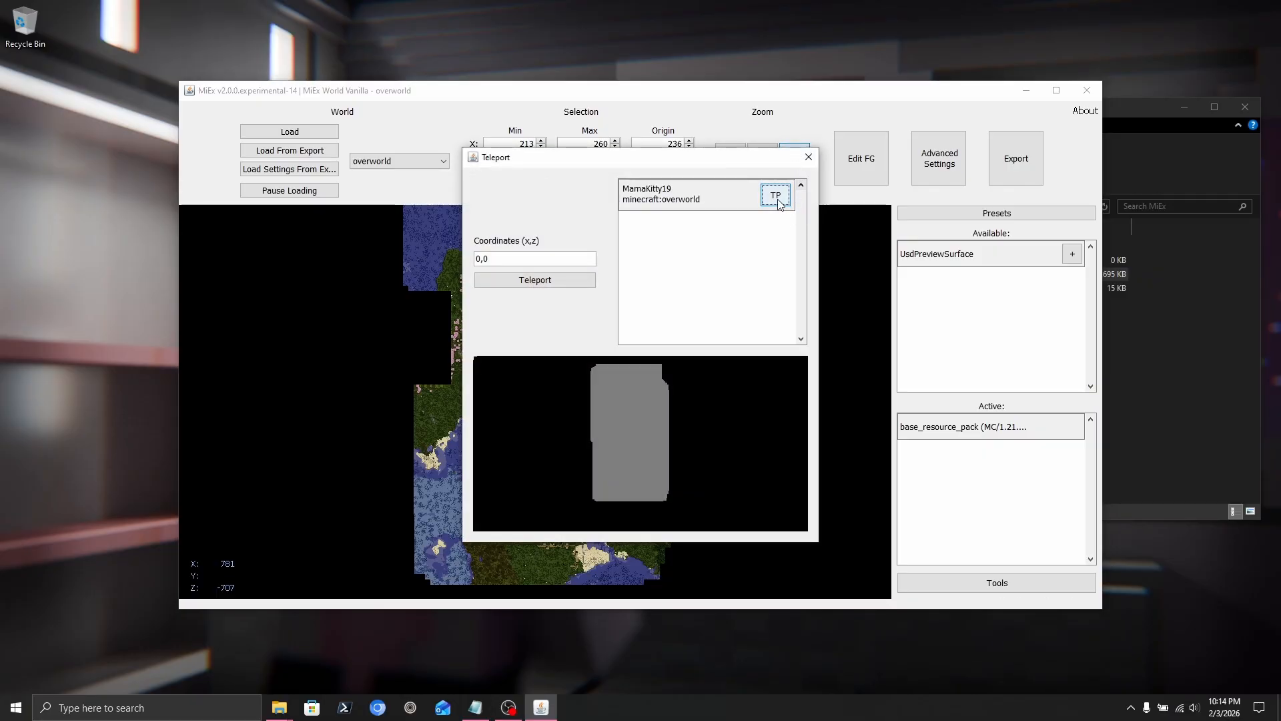
left_click(778, 201)
scroll(546, 387, "up", 2)
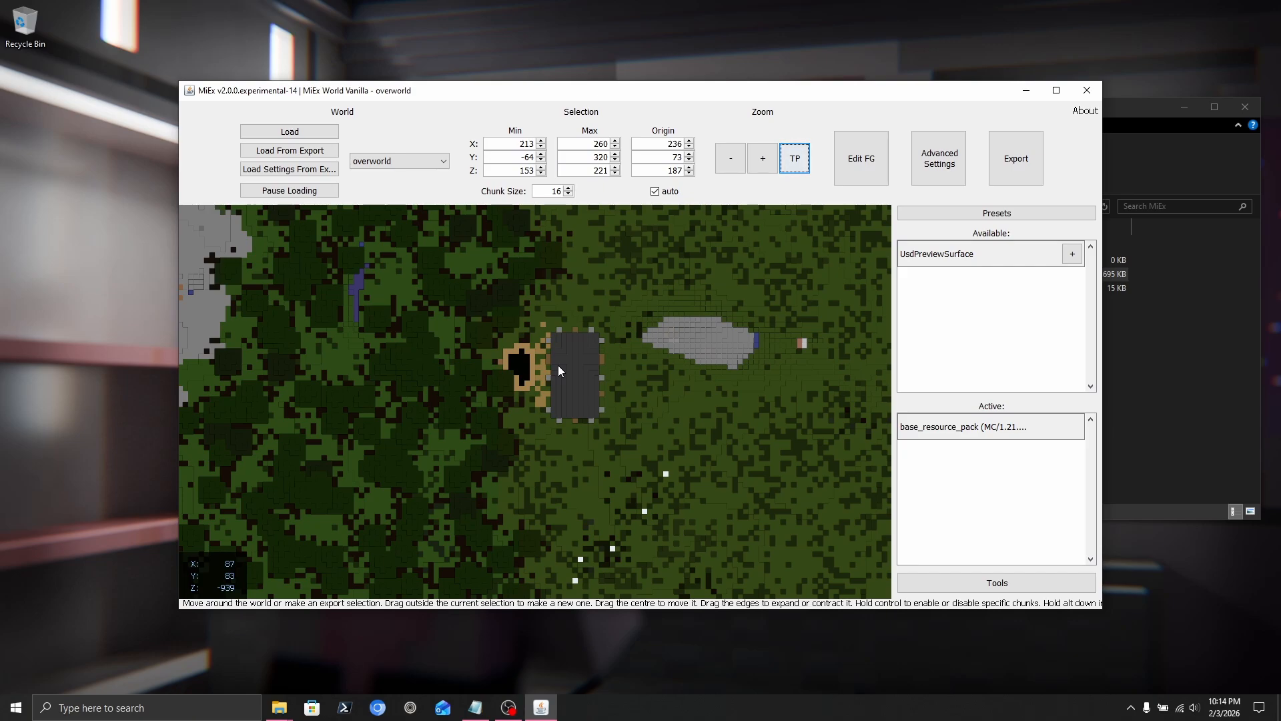
scroll(558, 369, "down", 2)
scroll(552, 392, "up", 2)
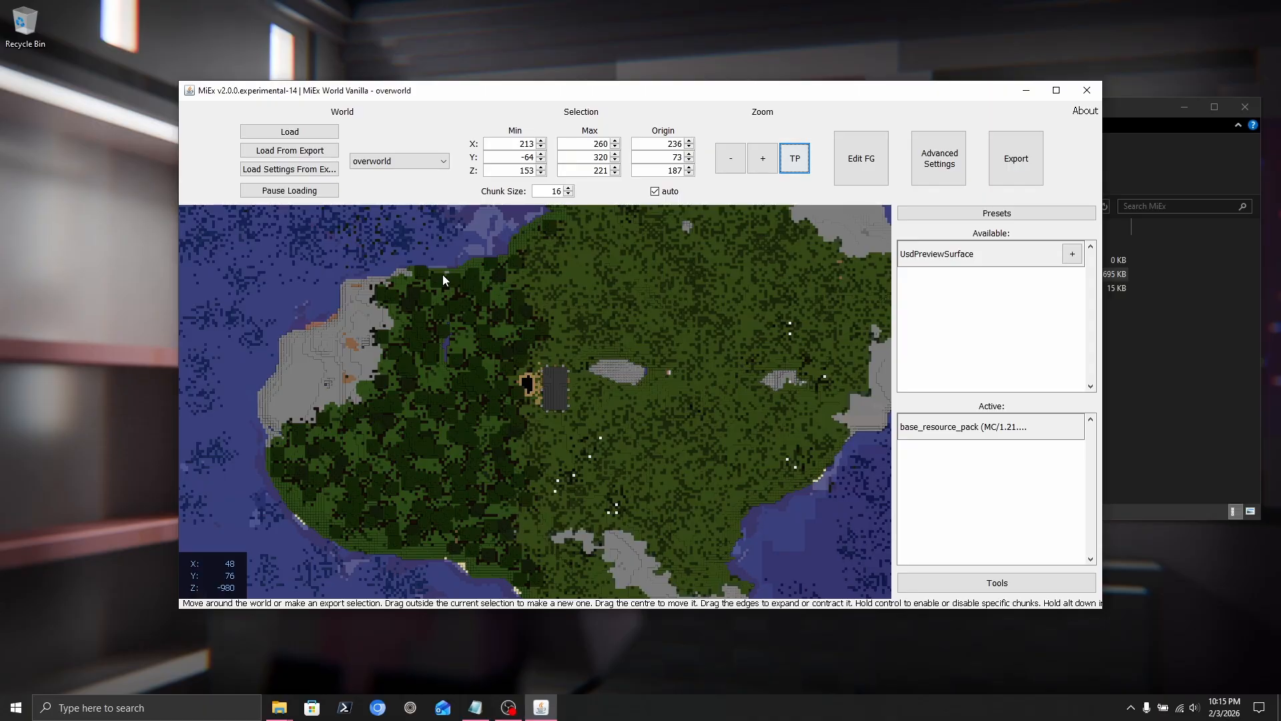
left_click_drag(442, 274, 676, 509)
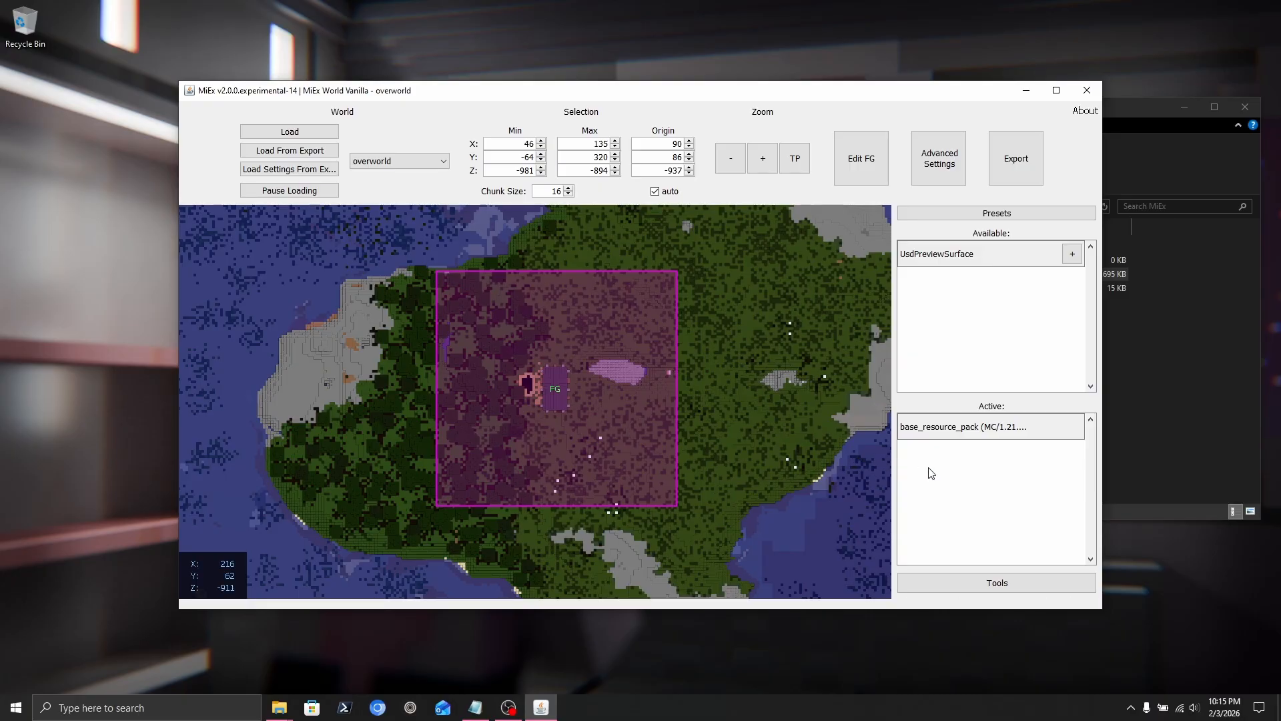
Download the BlenderCycles example resource pack and activate it above base_resource_pack.
left_click(940, 582)
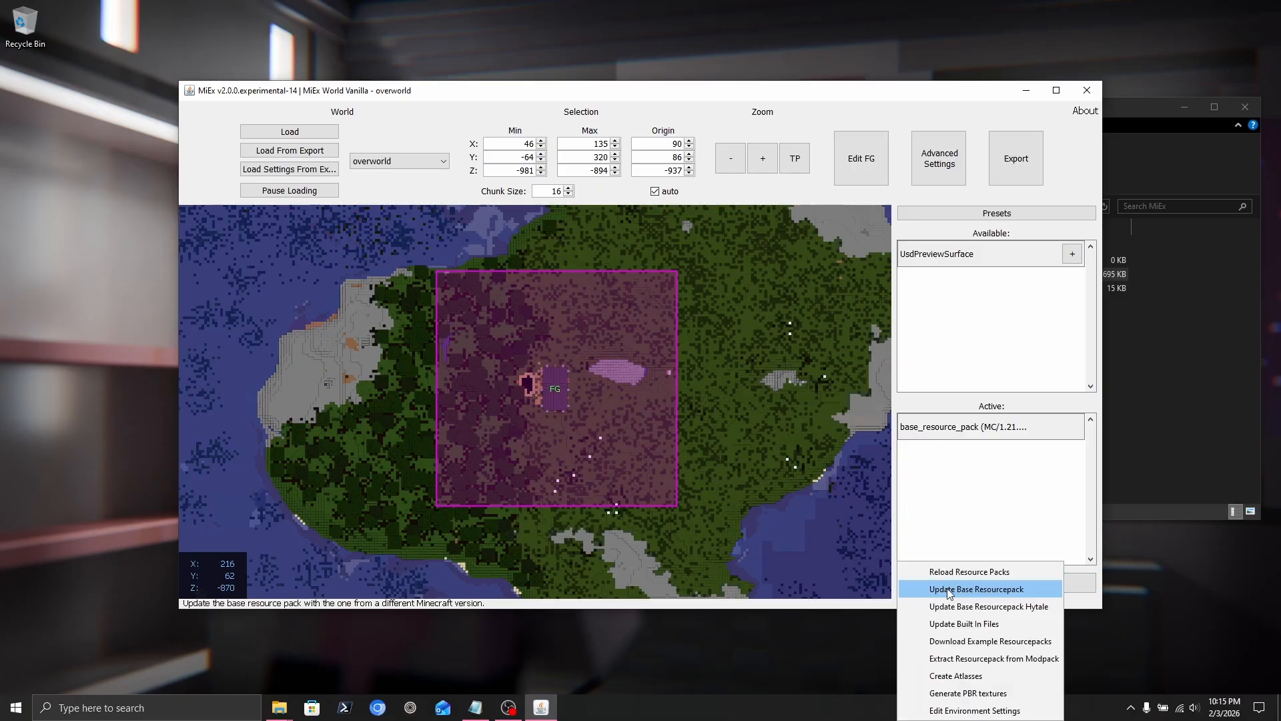
left_click(969, 645)
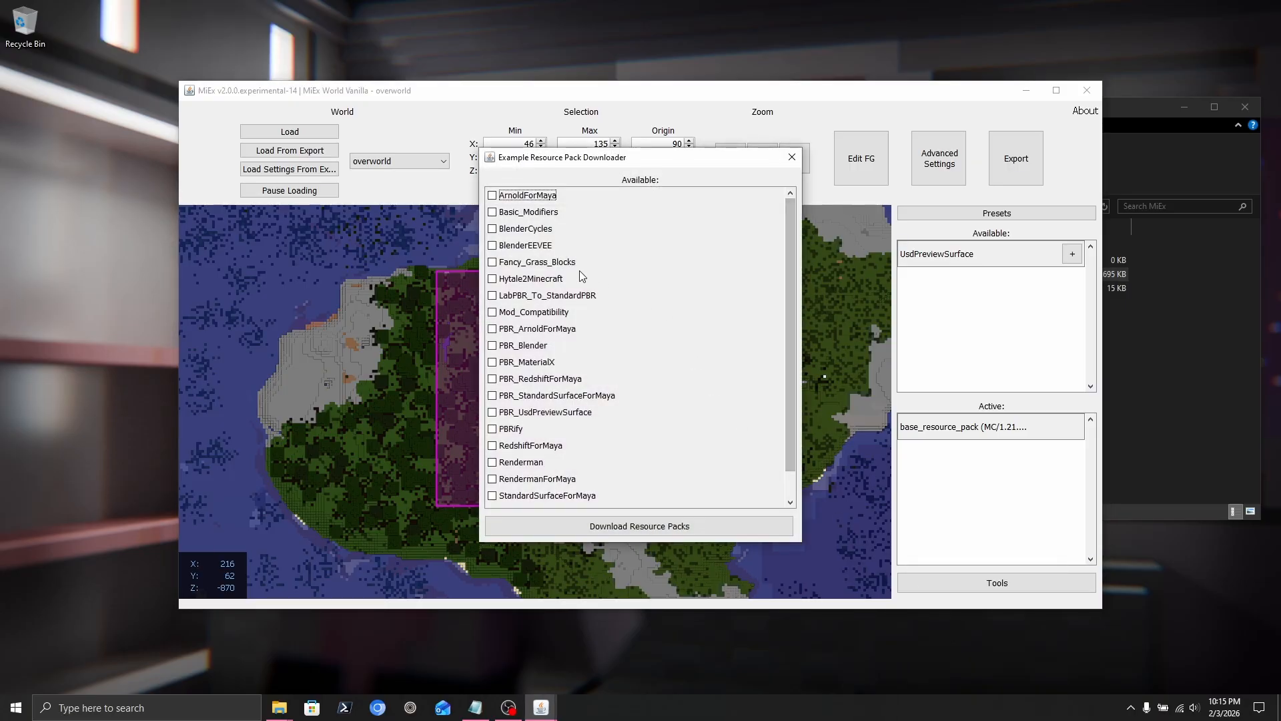
left_click(493, 229)
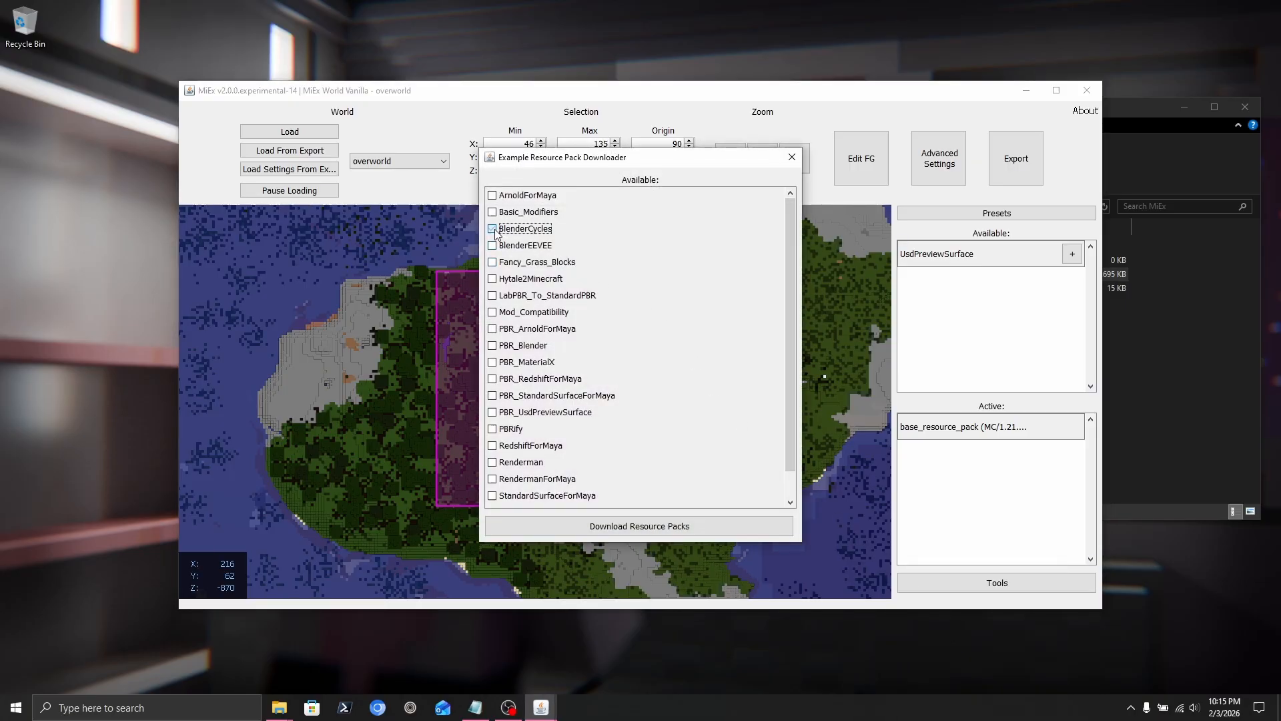
left_click(639, 527)
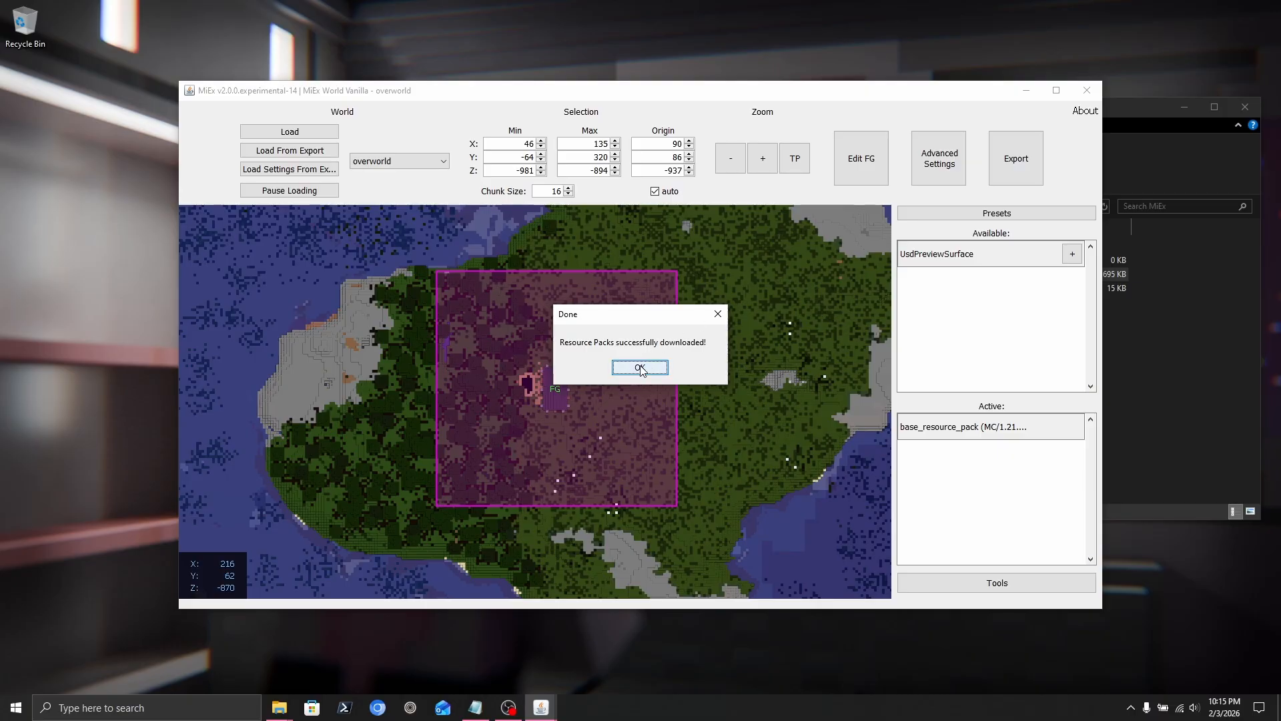
left_click(639, 368)
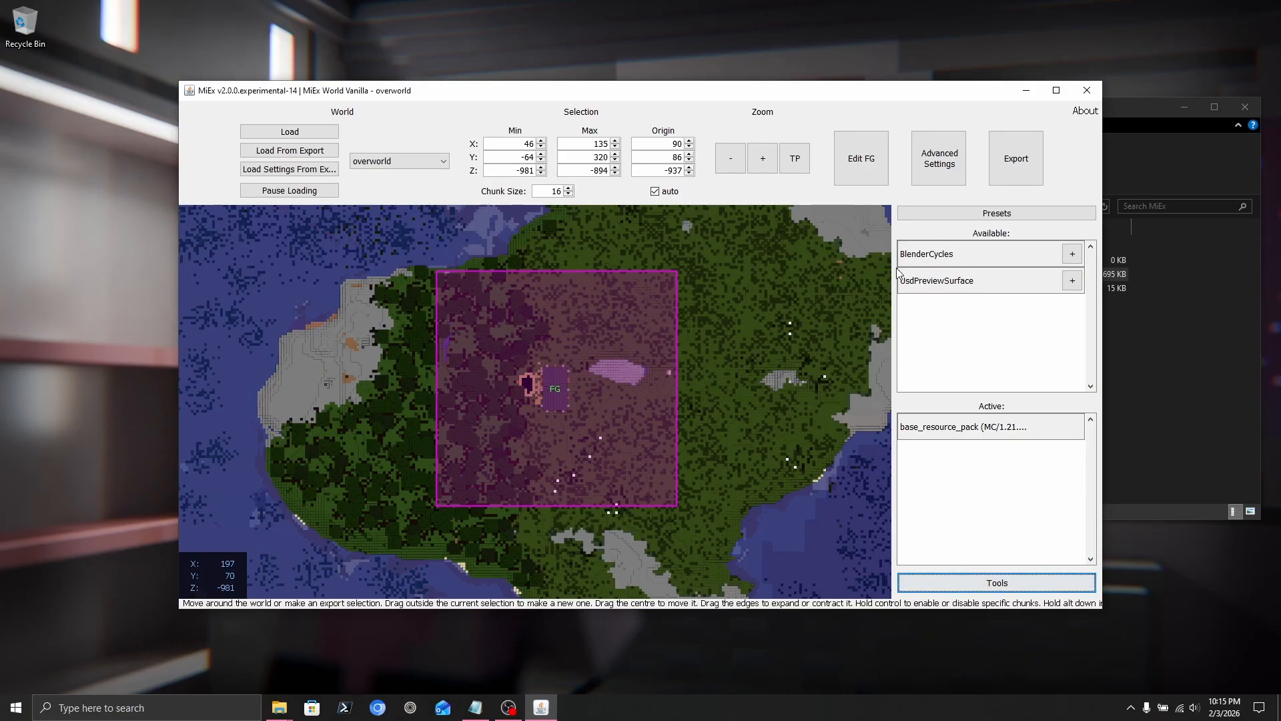
left_click(1072, 253)
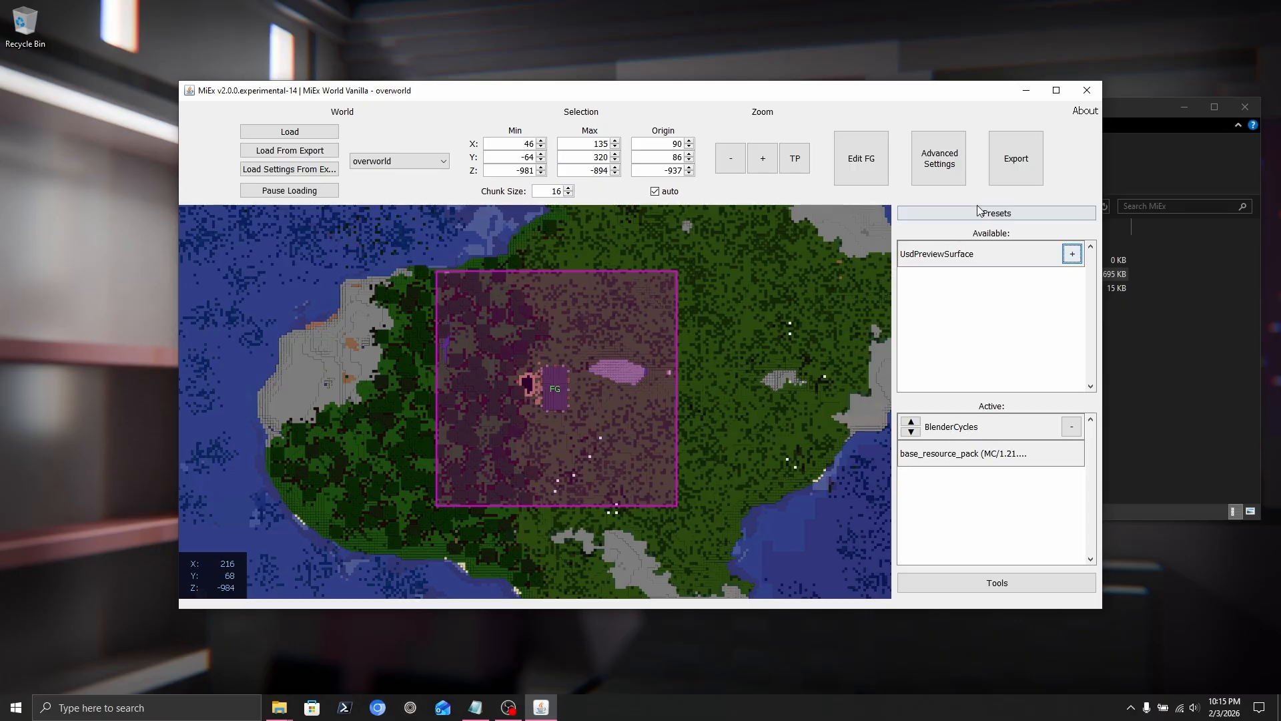
Start the export and create an export folder holding a new VanillaExport subfolder.
left_click(1020, 171)
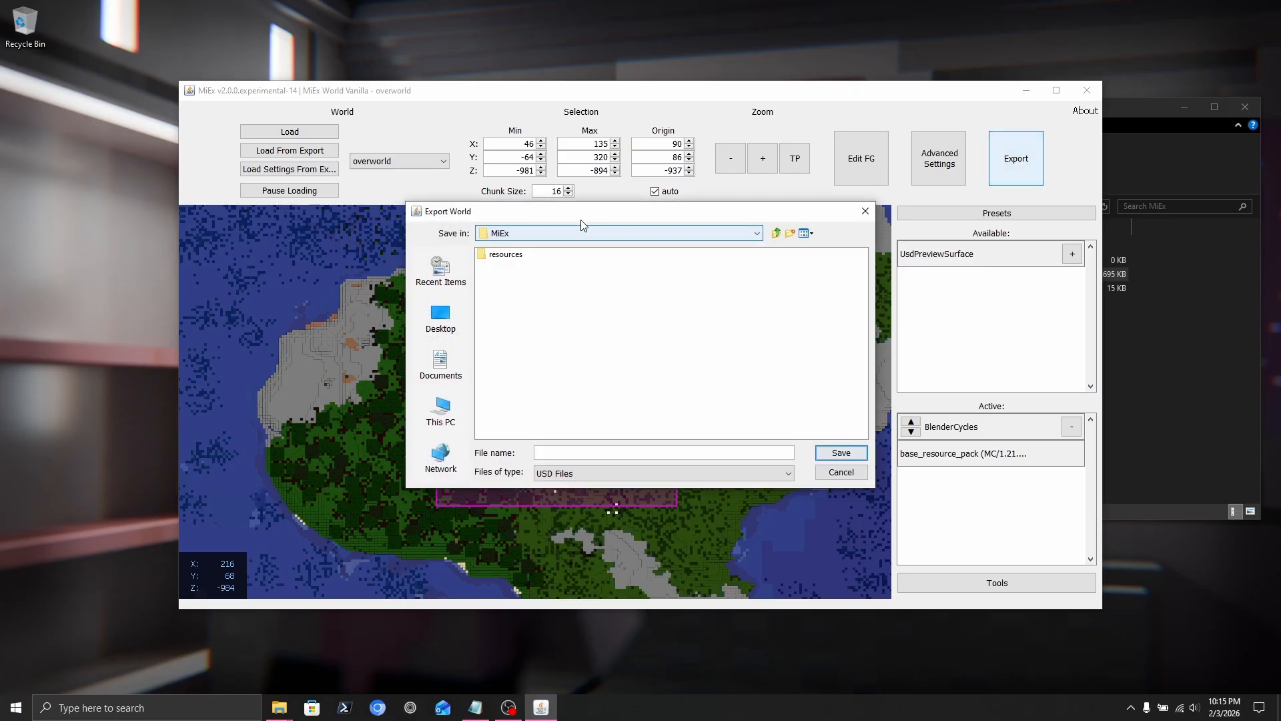
left_click(791, 234)
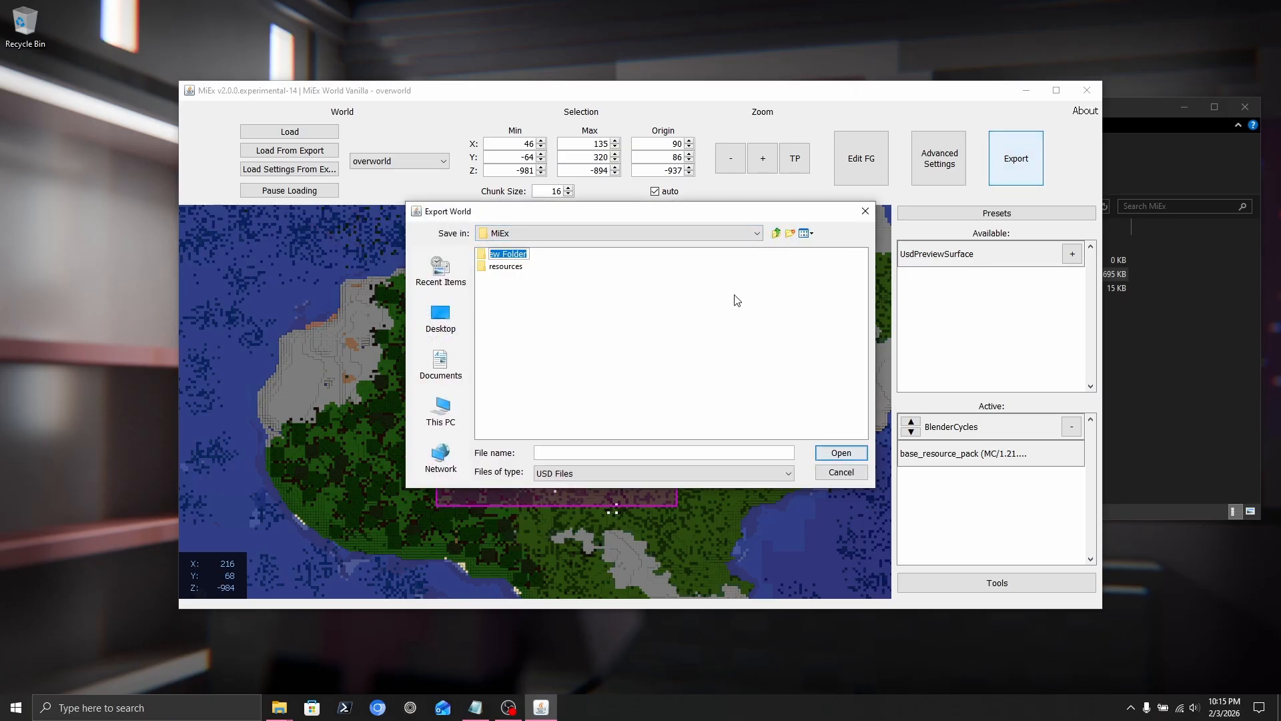
type("export")
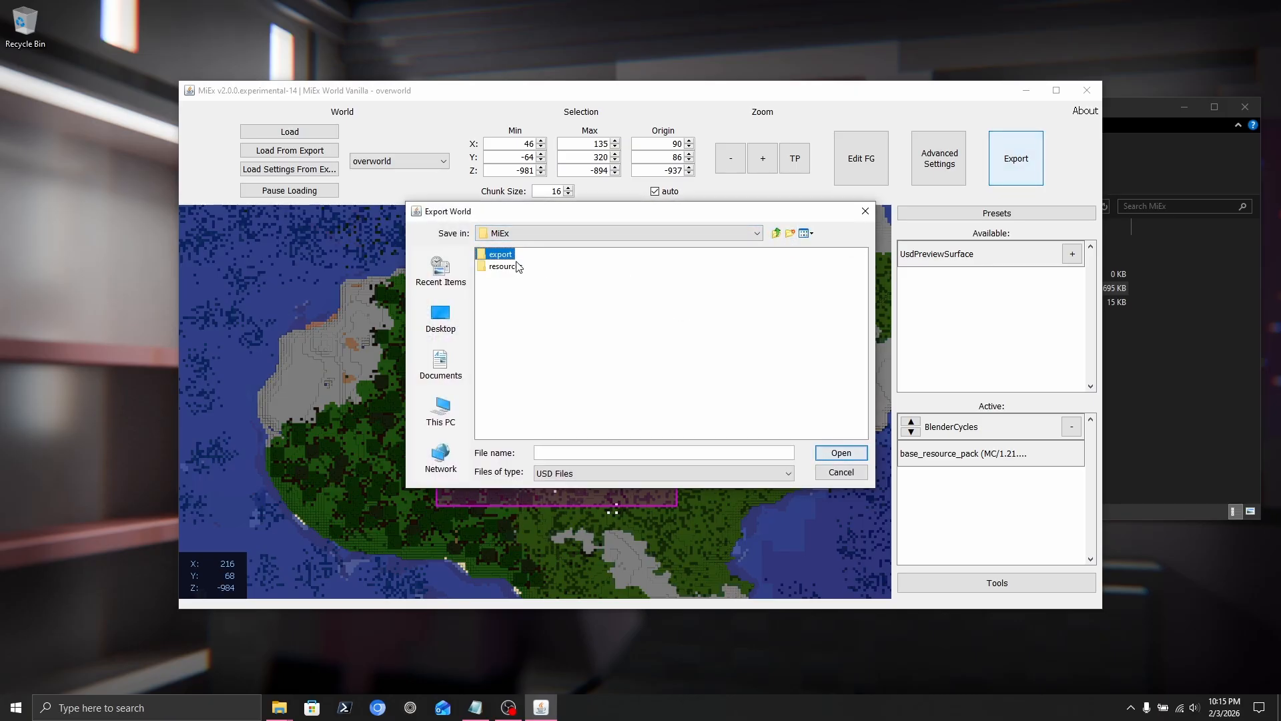
double_click(507, 257)
left_click(790, 232)
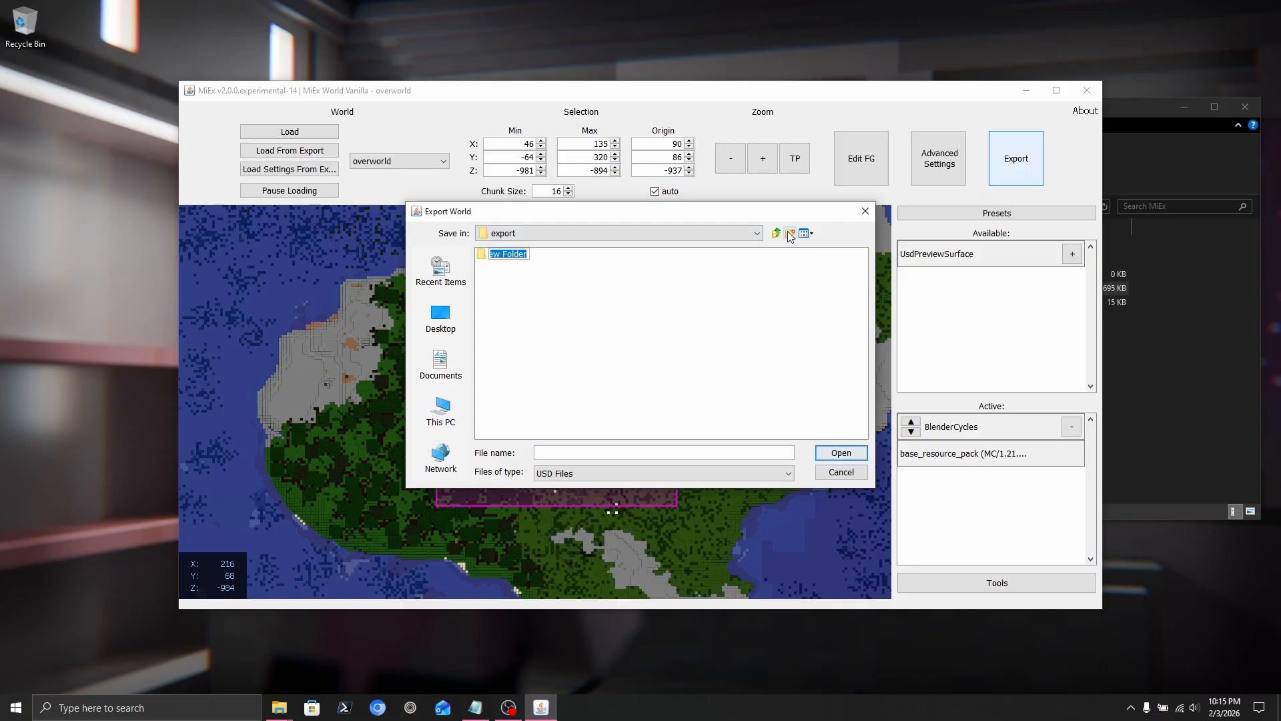
type("Vi")
type("nillaExport")
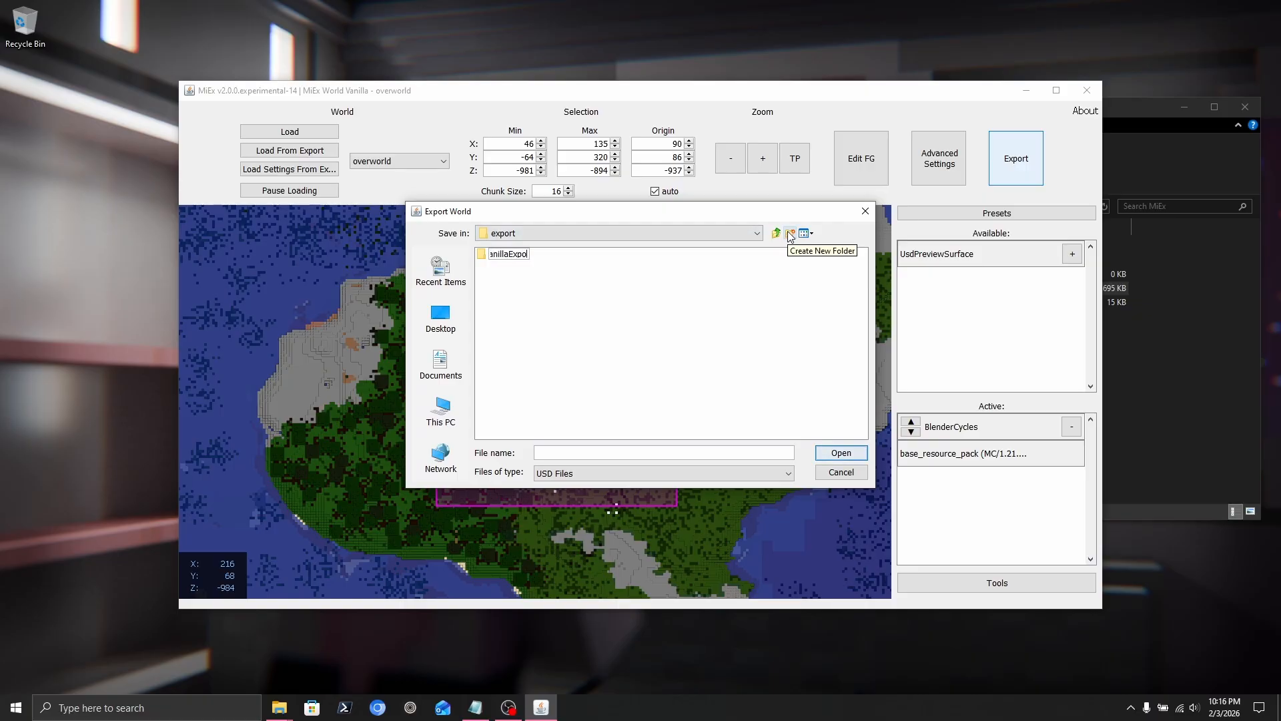
key("Return")
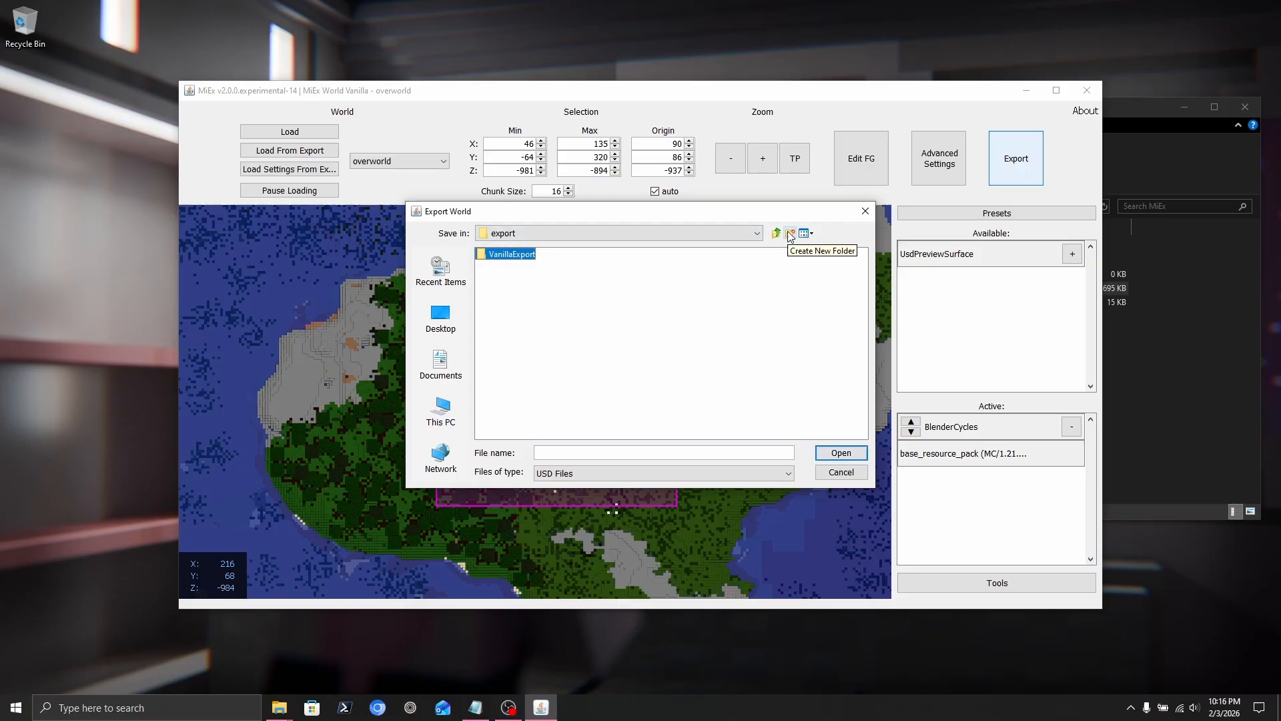
double_click(527, 260)
Save the export as WorldVanilla inside VanillaExport and confirm the finished message.
left_click(730, 447)
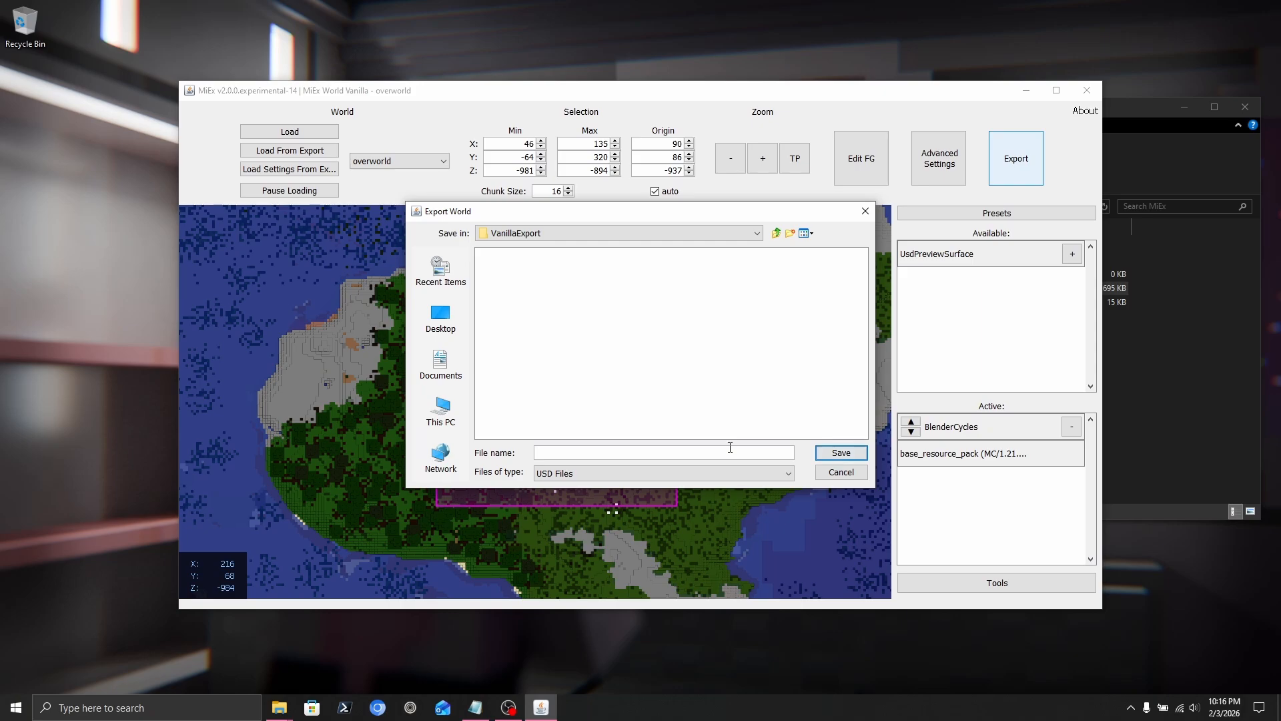
type("Exp")
key("BackSpace")
key("BackSpace")
key("BackSpace")
type("WorldVanilla")
key("Return")
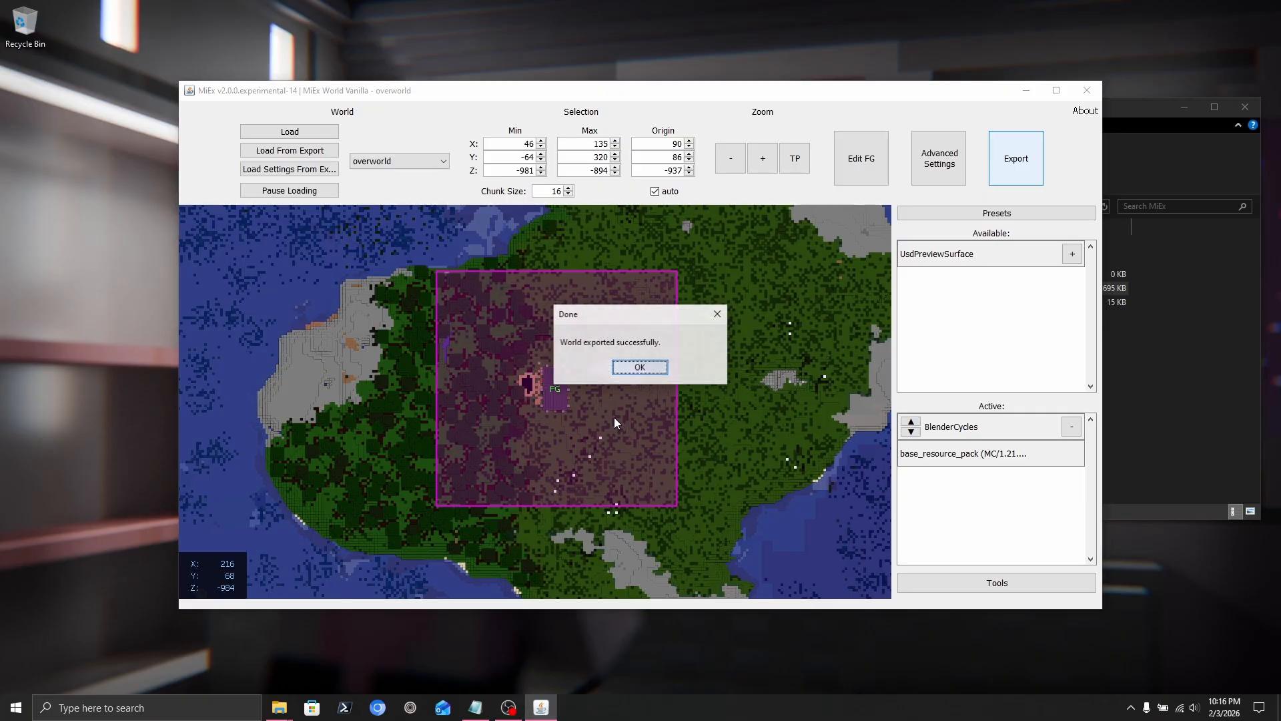
left_click(639, 368)
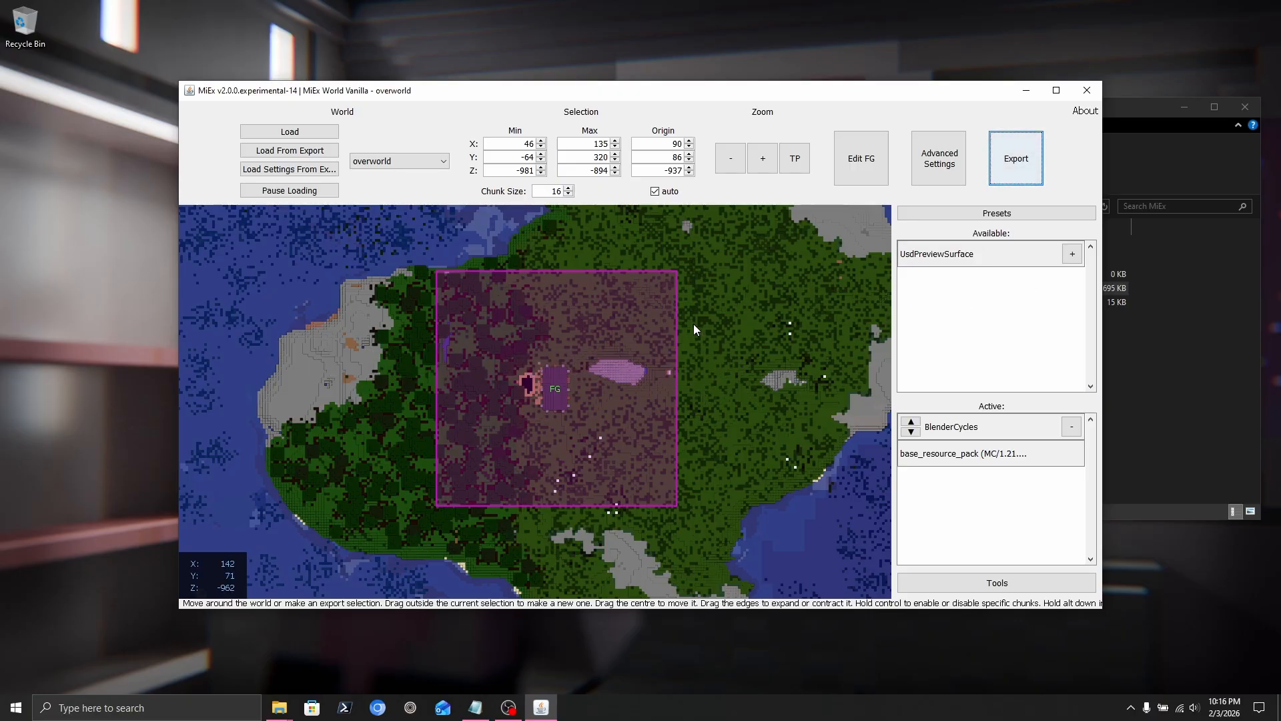
Open a second Explorer window and navigate to Apps > MiEx > resources.
left_click(1011, 158)
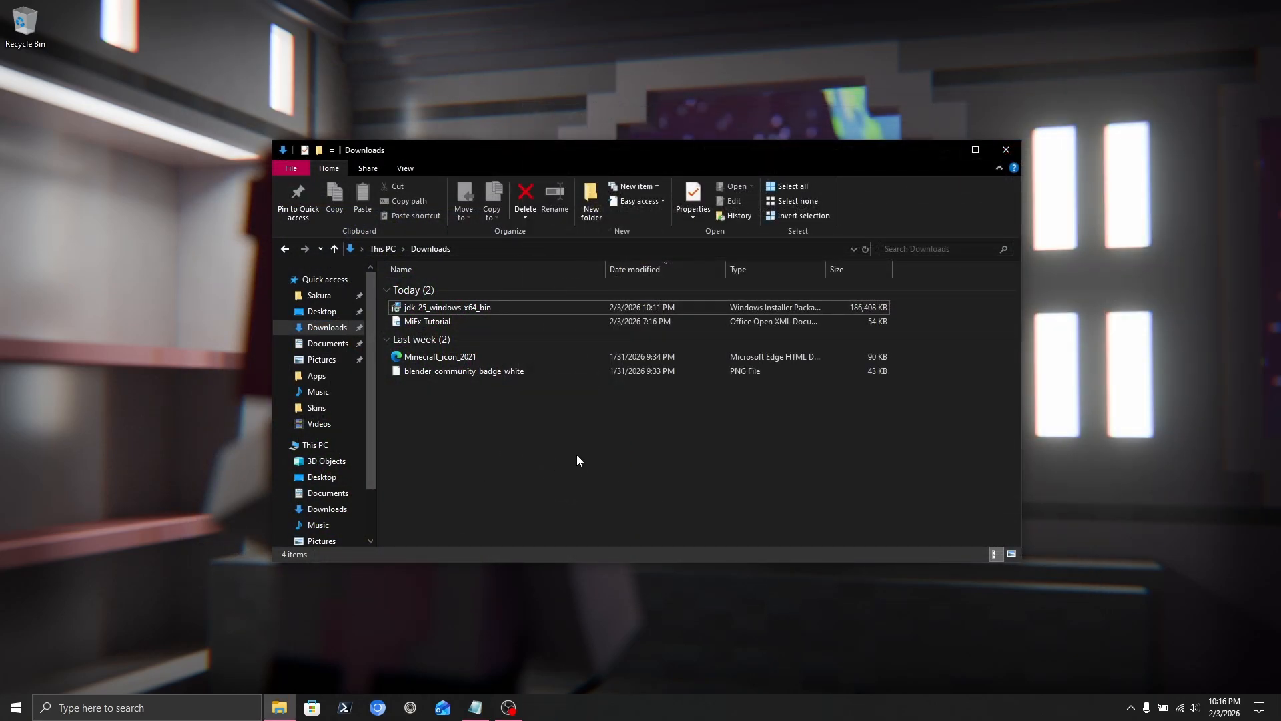
key("ctrl+n")
left_click(555, 290)
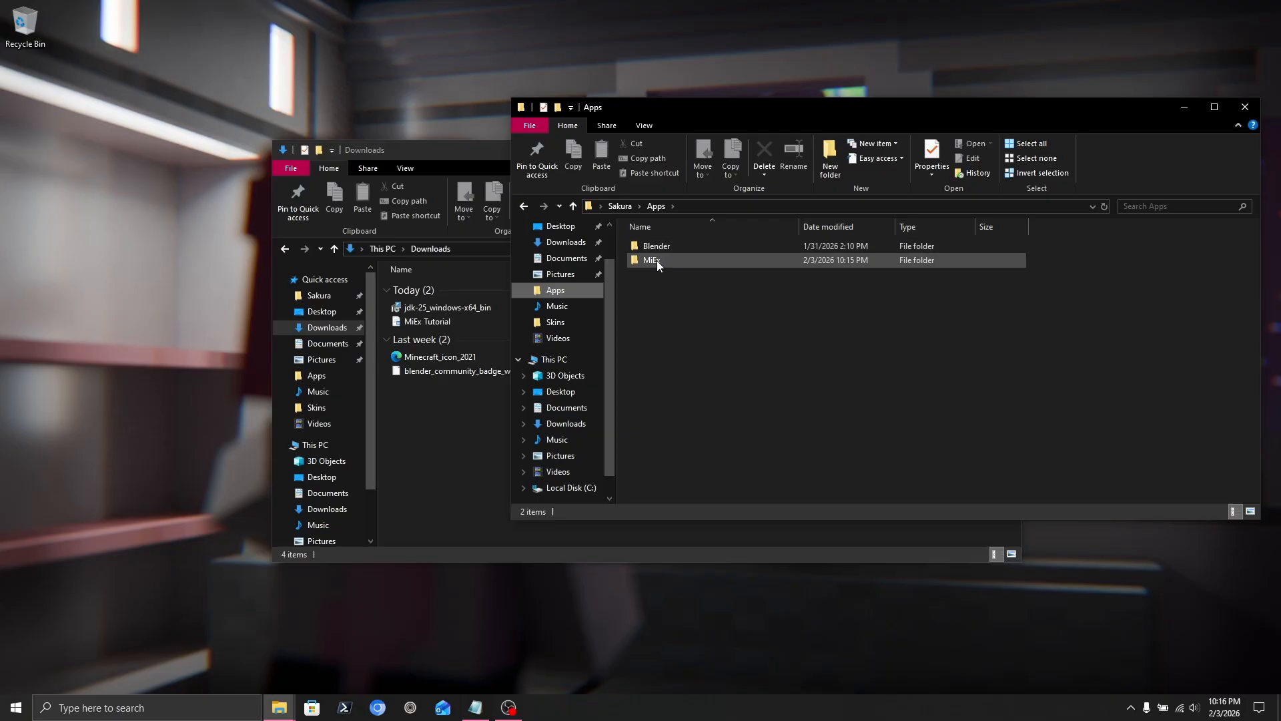
double_click(660, 261)
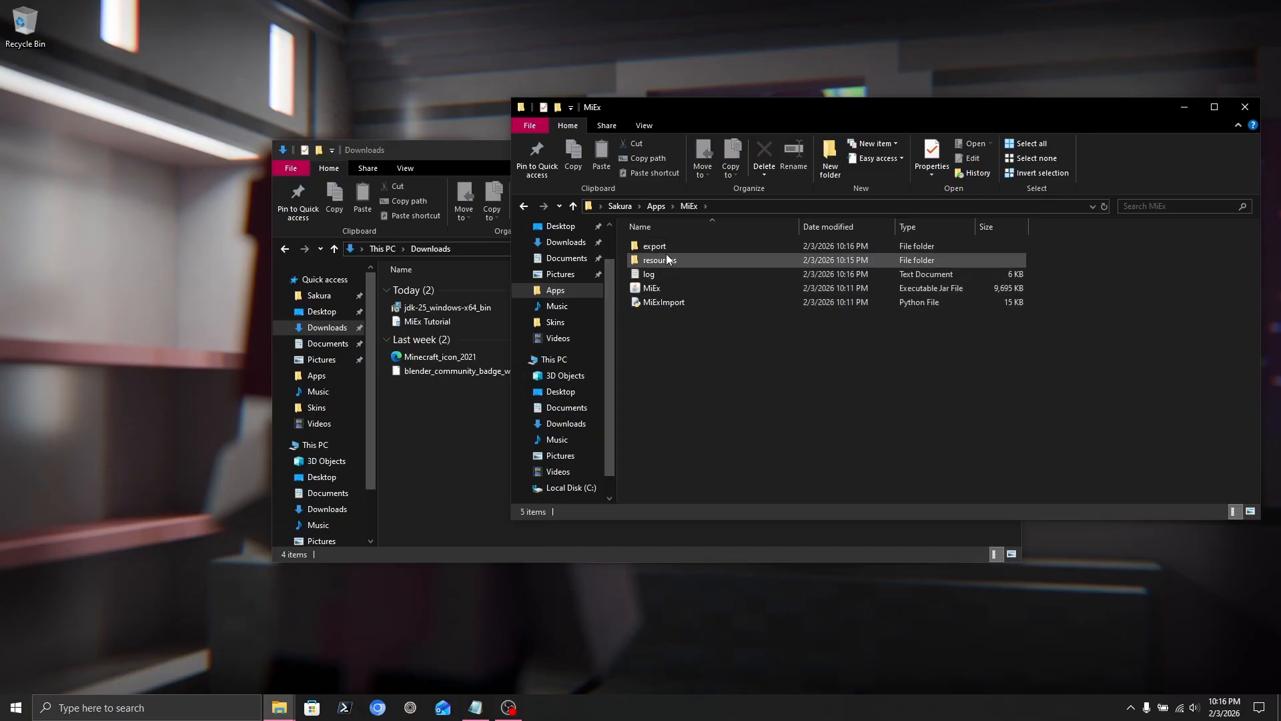
double_click(670, 260)
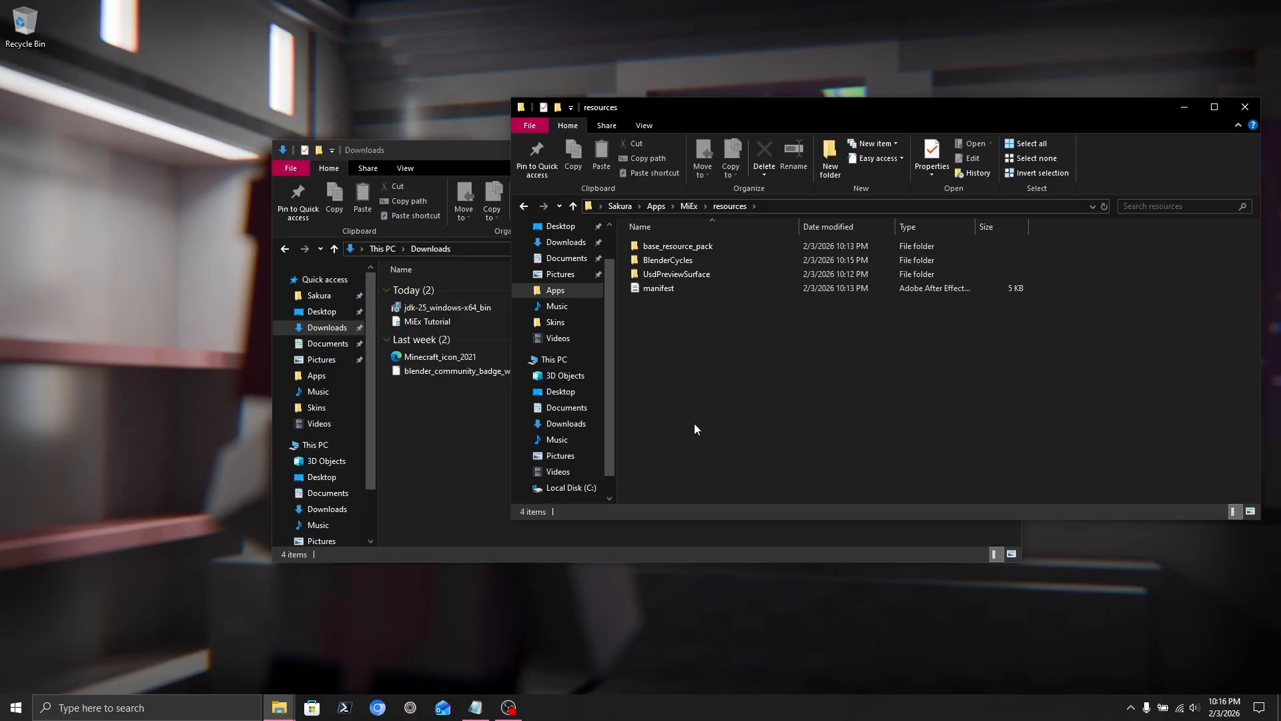
Search the web for modrinth and browse Modrinth's resource packs.
left_click(377, 707)
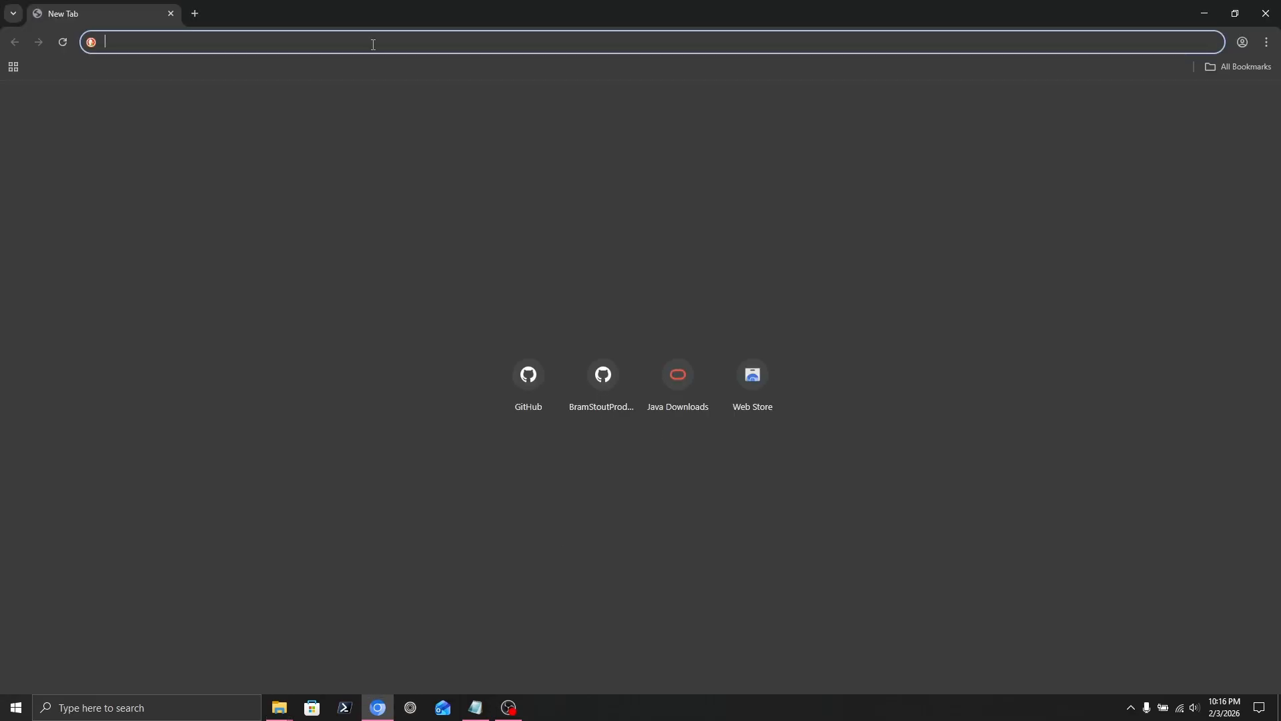
type("modrinth")
key("Return")
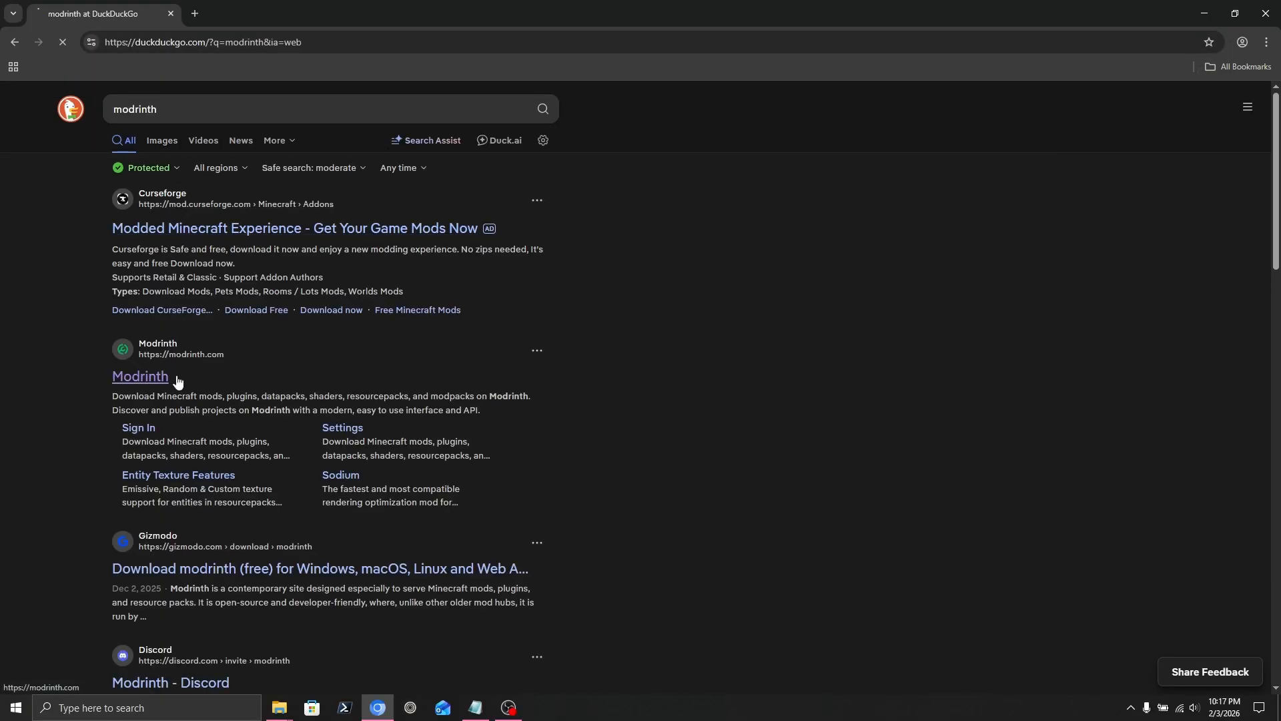
left_click(177, 381)
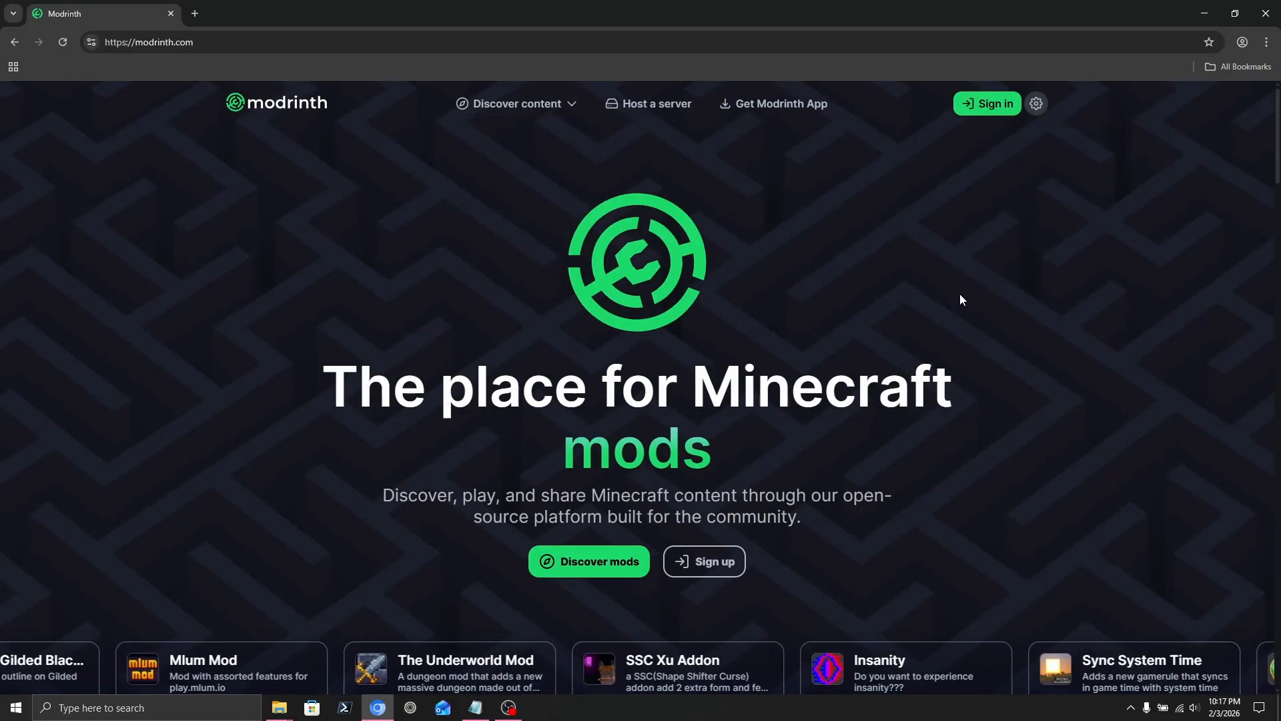
mouse_move(521, 122)
left_click(516, 166)
Find Trailers Vision and download its release for game version 1.21.10.
left_click(550, 187)
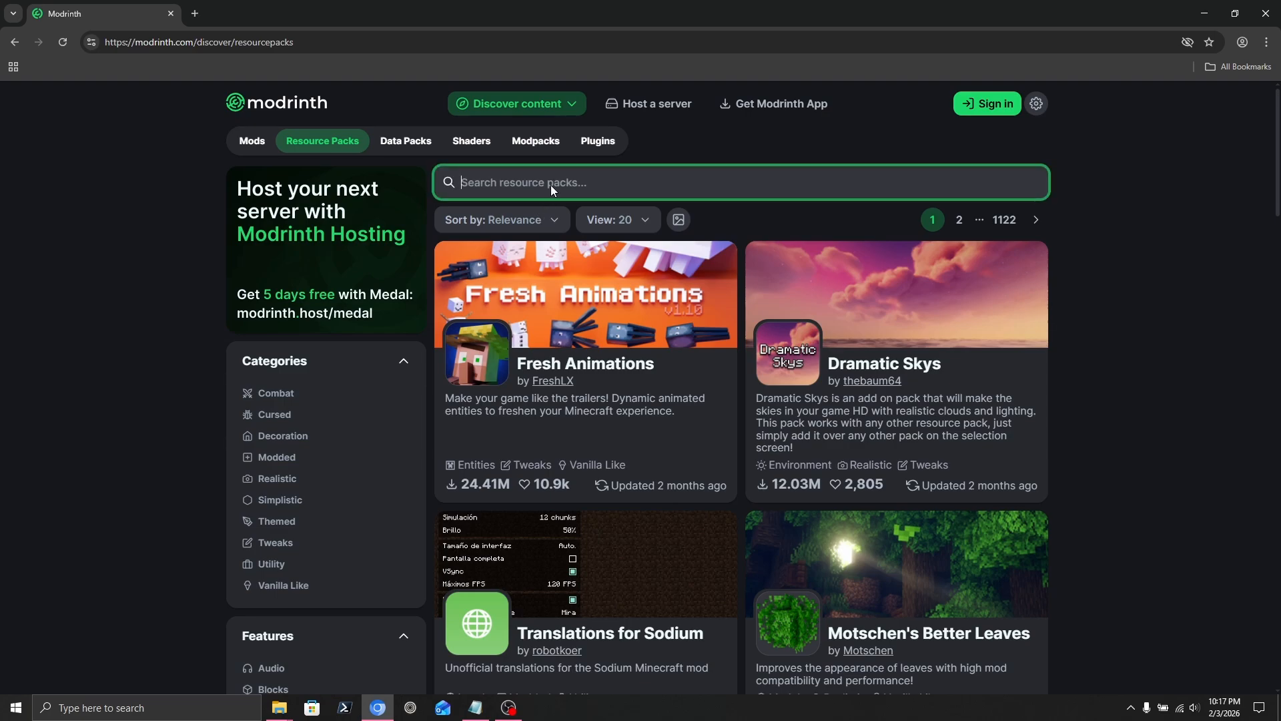
type("Tailer ")
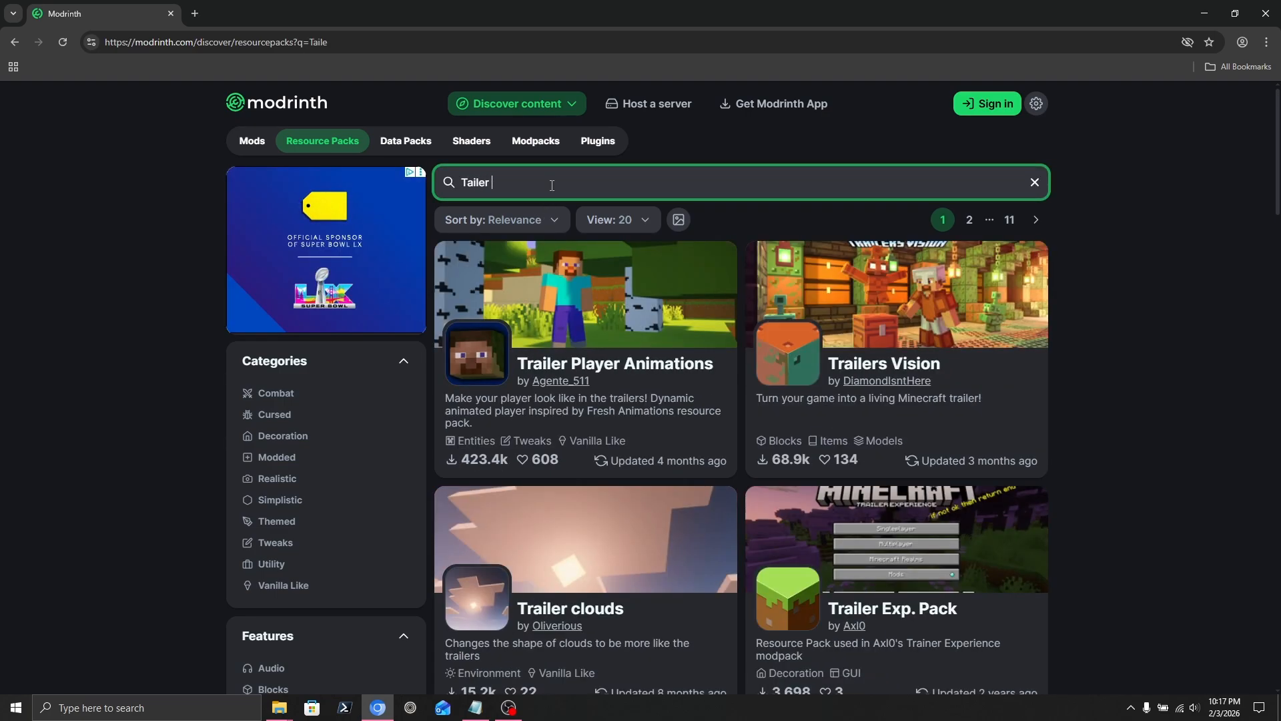
type("Vision")
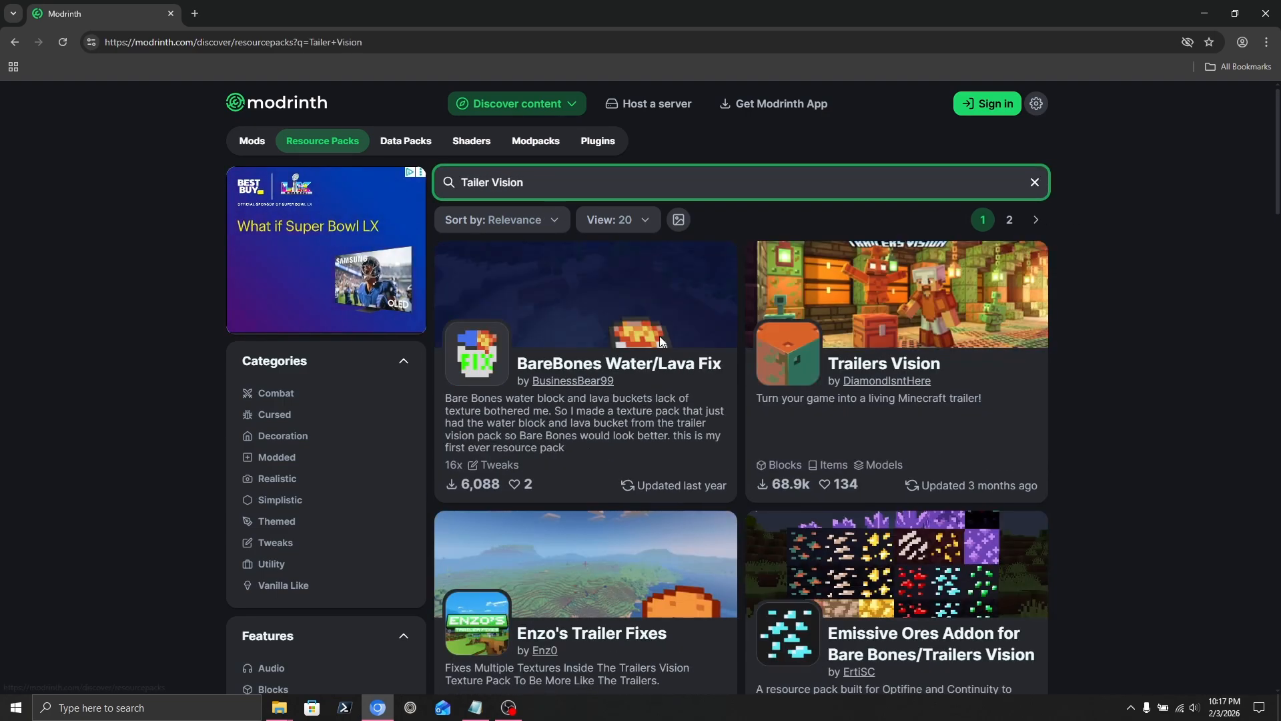
left_click(961, 368)
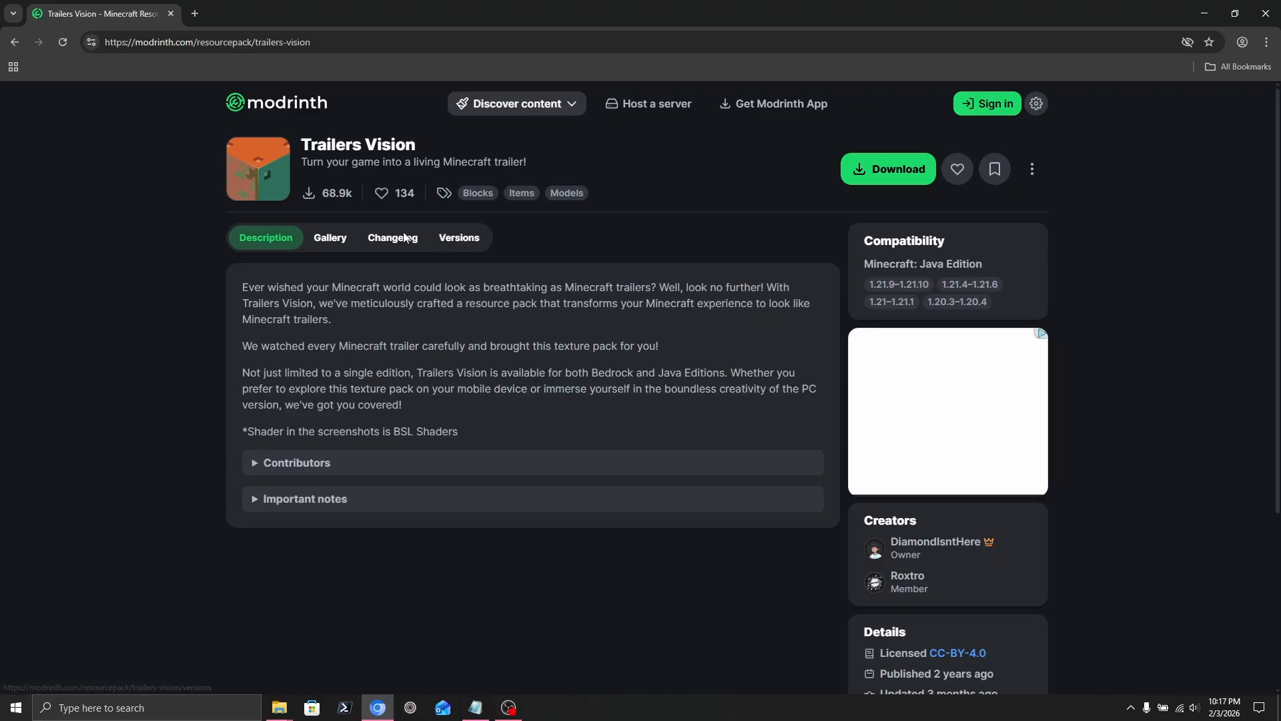
left_click(884, 171)
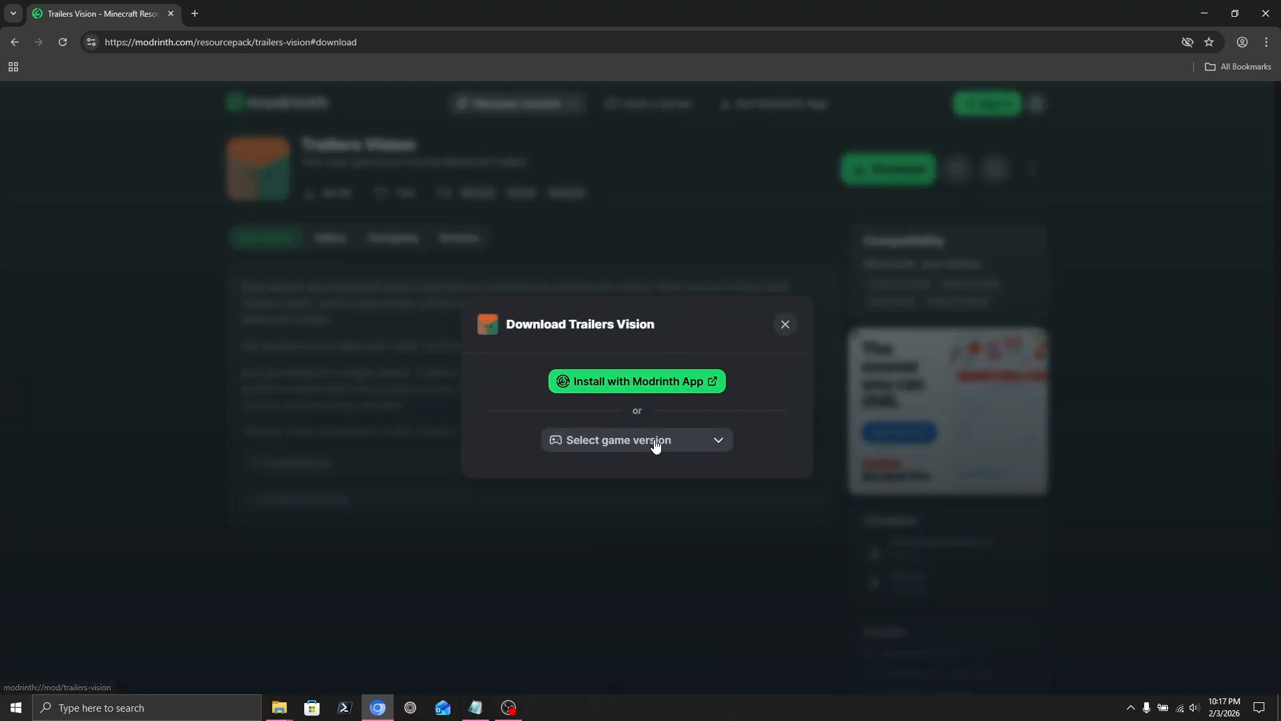
left_click(655, 445)
left_click(635, 401)
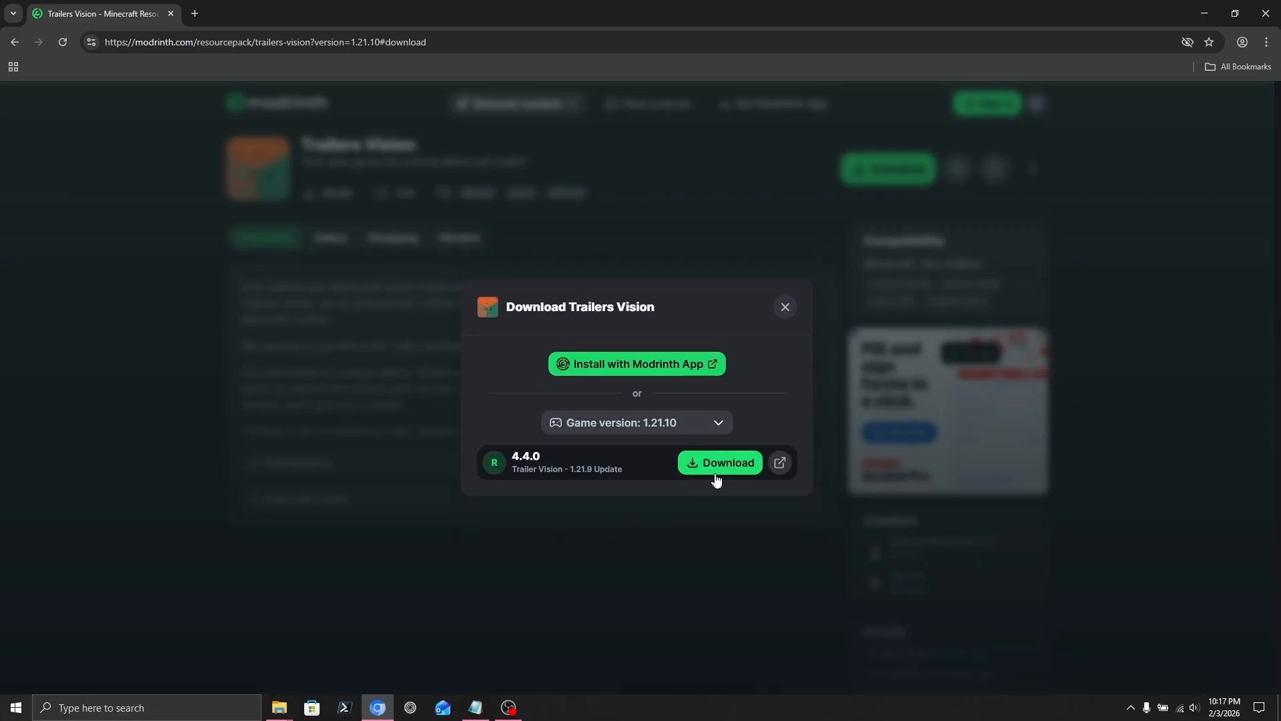
left_click(716, 467)
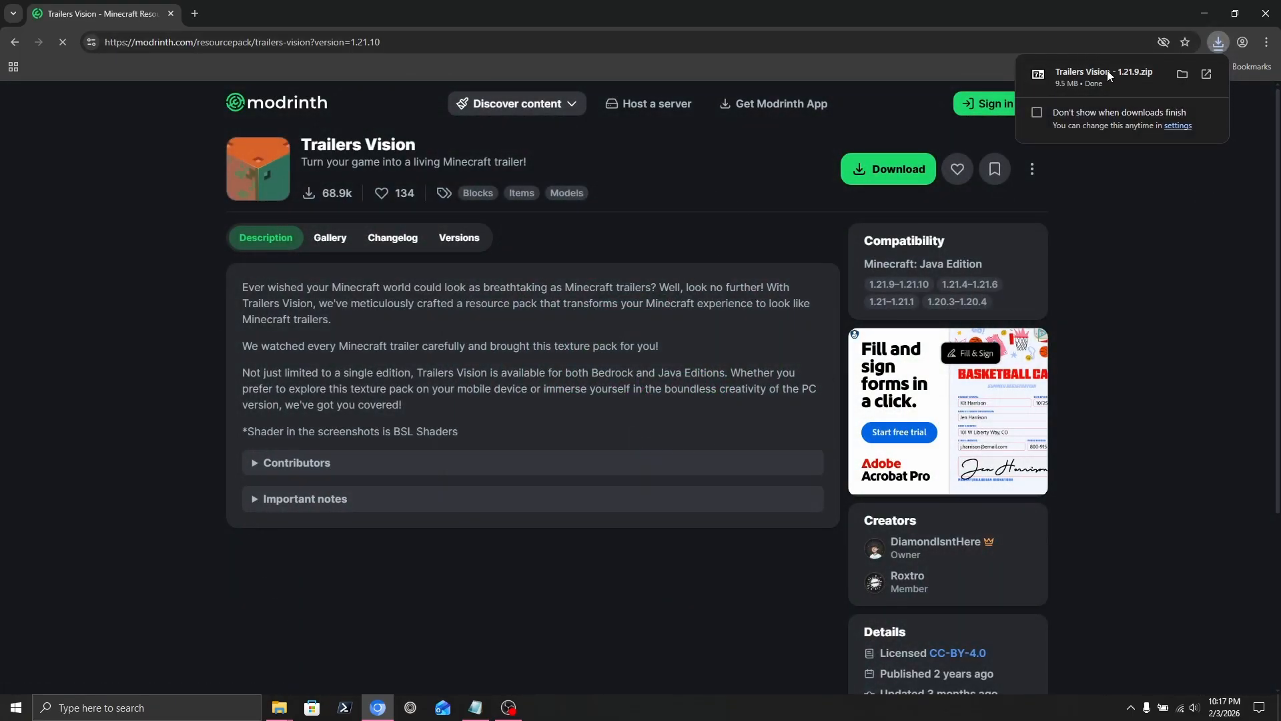
Move the downloaded Trailers Vision zip into the MiEx resources folder.
left_click(1181, 74)
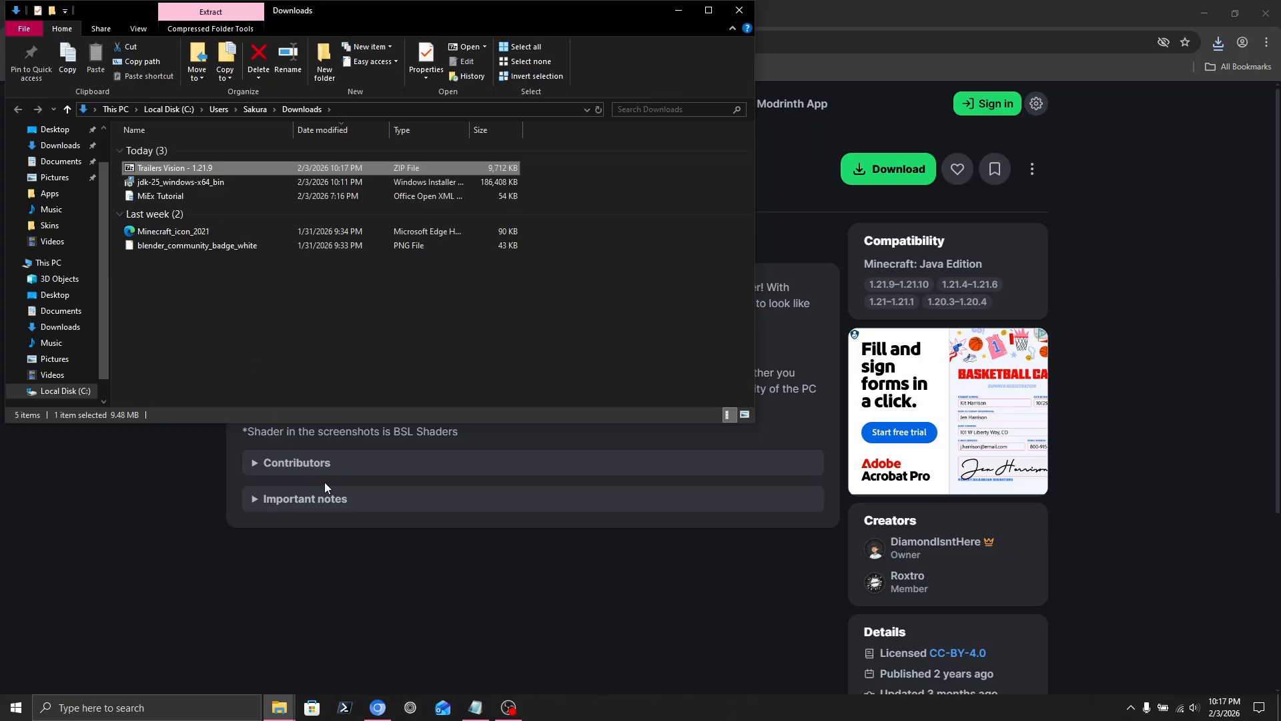
left_click(281, 706)
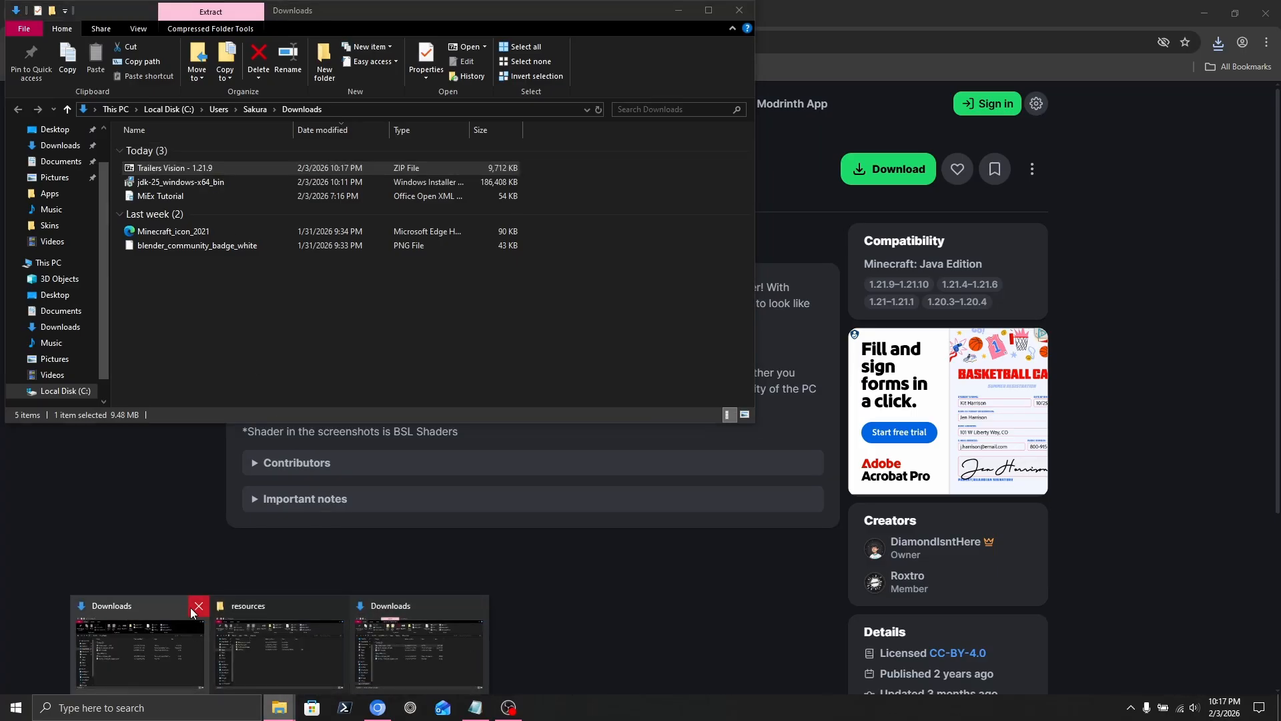
left_click(198, 608)
left_click(240, 661)
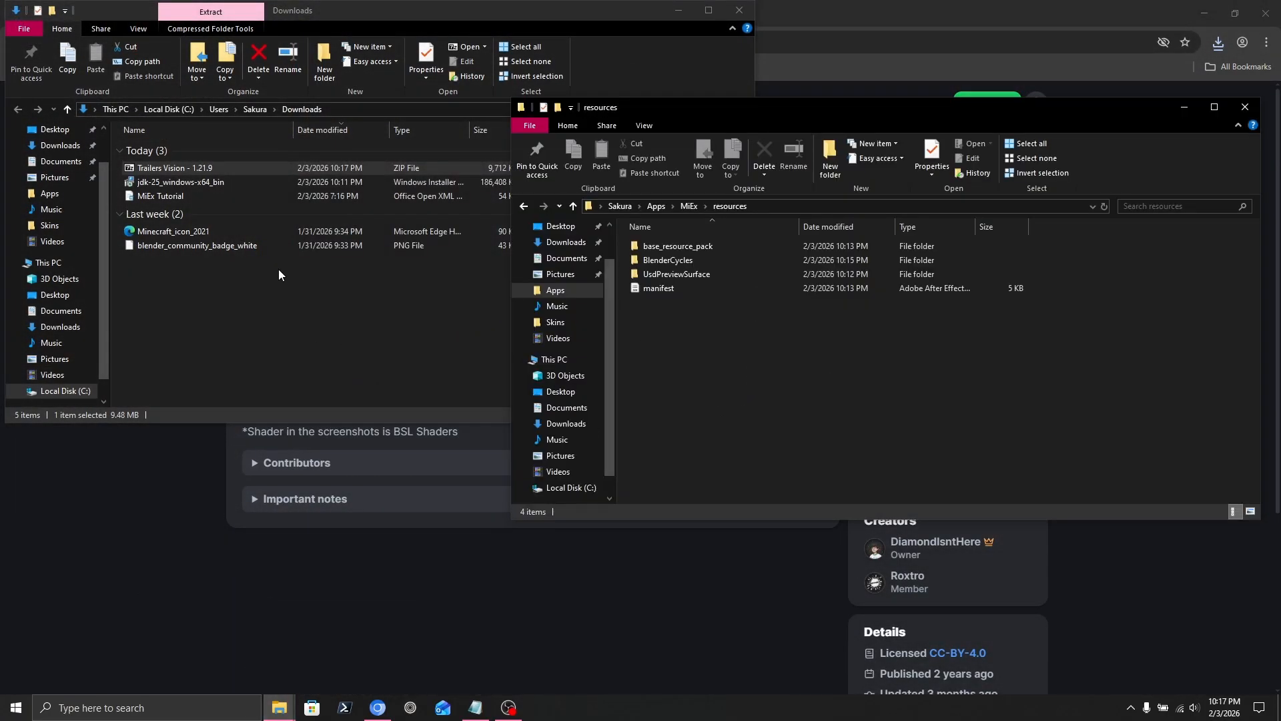
double_click(198, 170)
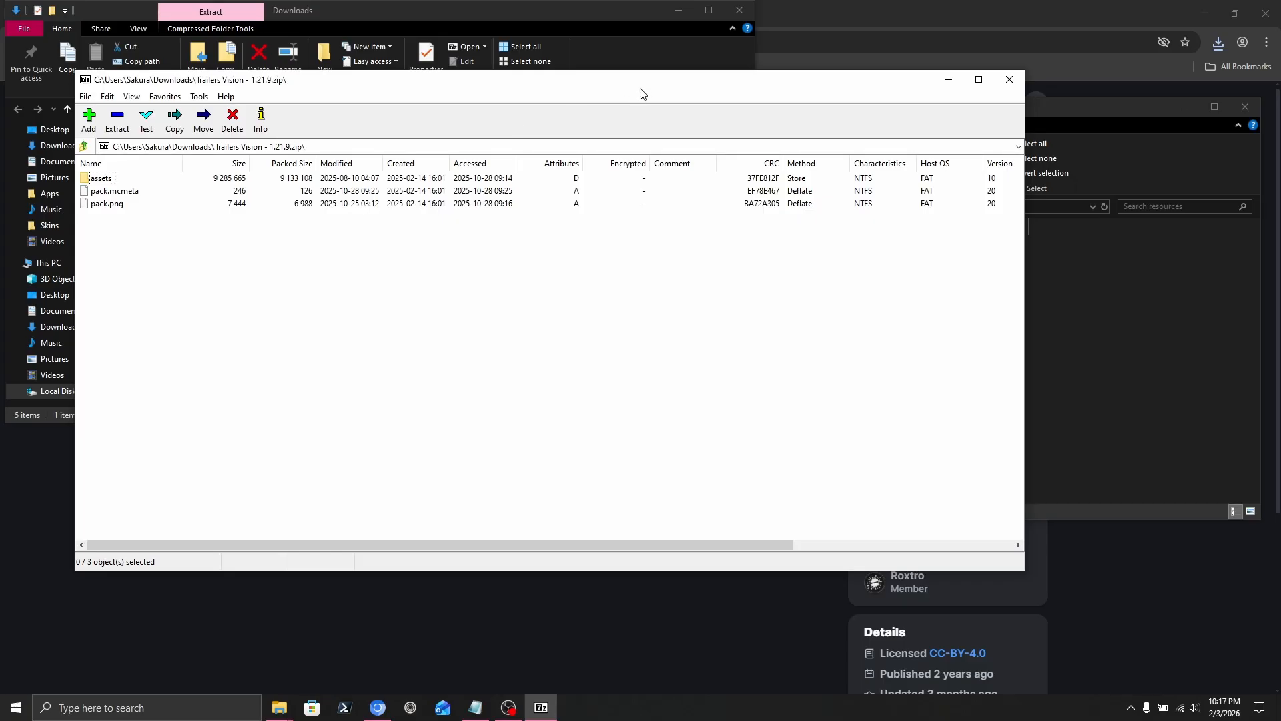
left_click(1009, 79)
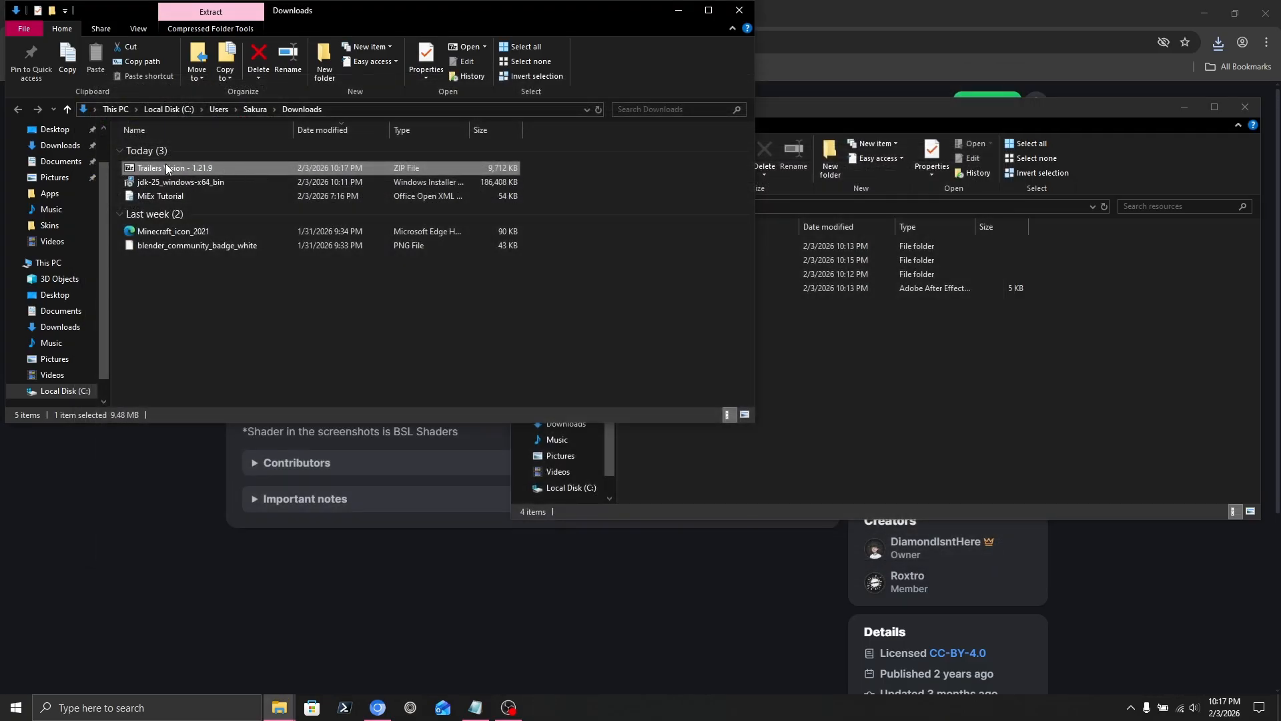
left_click_drag(166, 169, 867, 374)
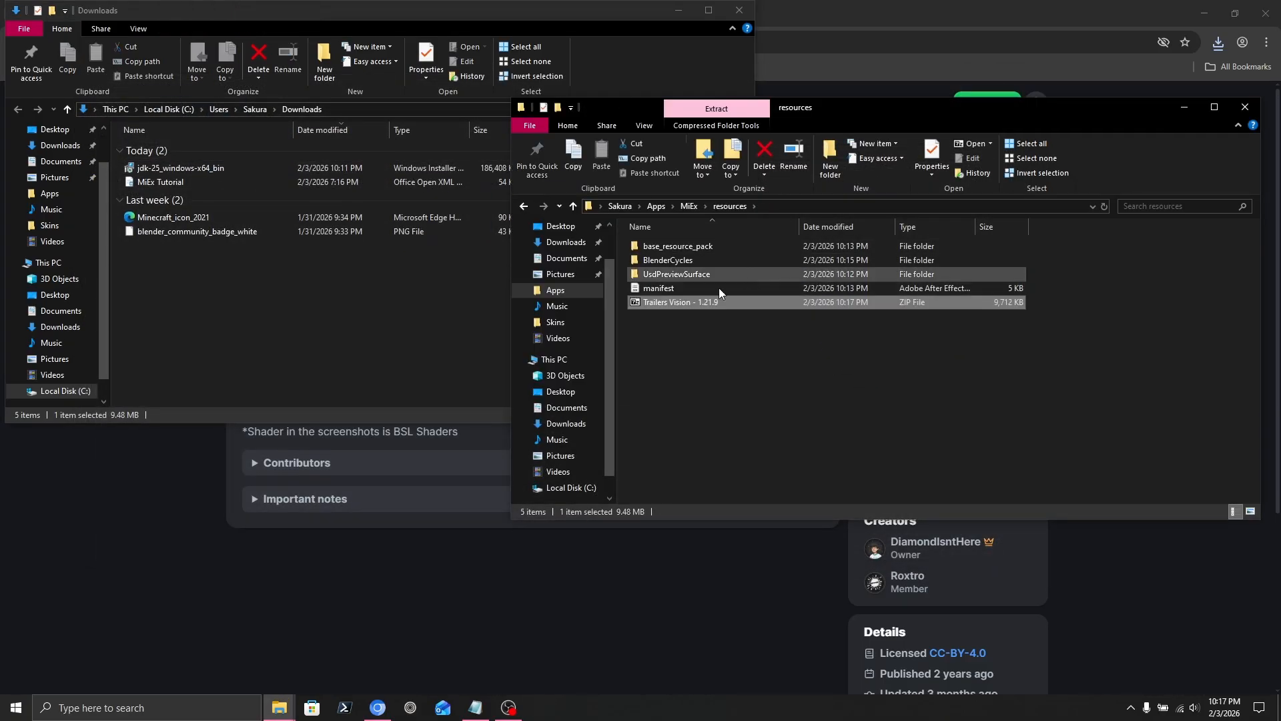
Extract the Trailers Vision zip into its own folder, then delete the original ZIP.
right_click(662, 299)
mouse_move(796, 324)
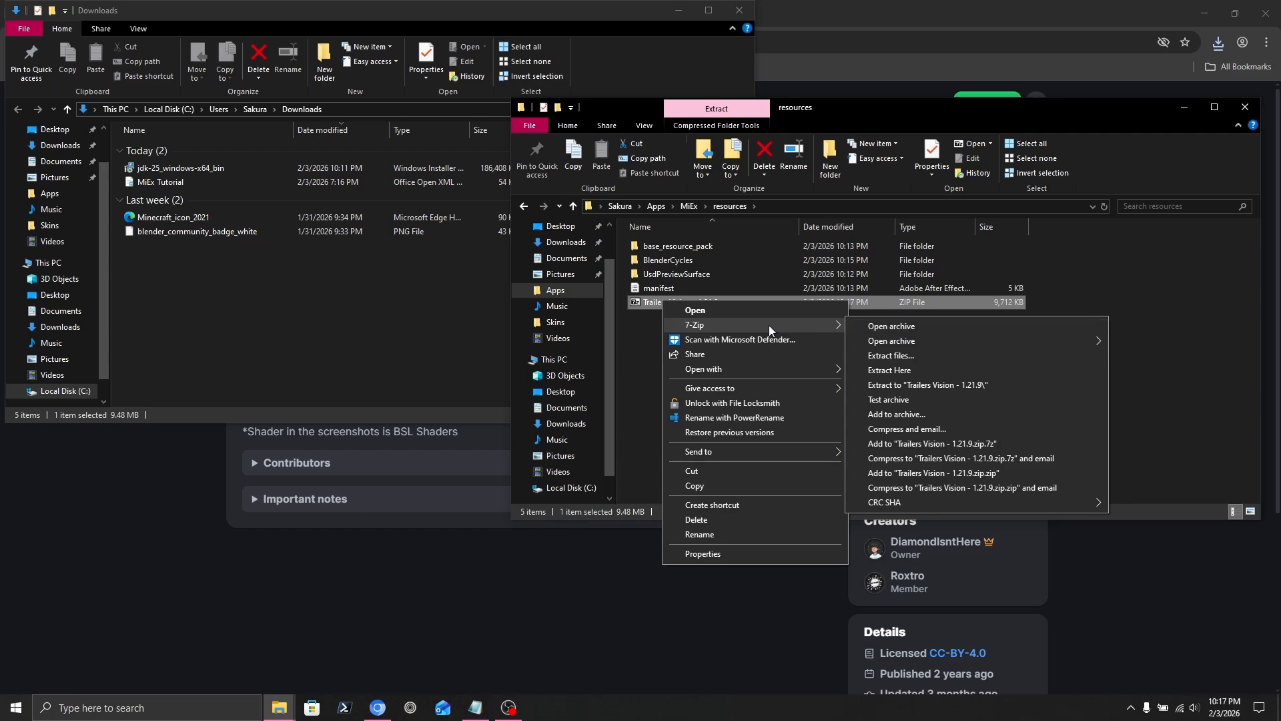
left_click(892, 387)
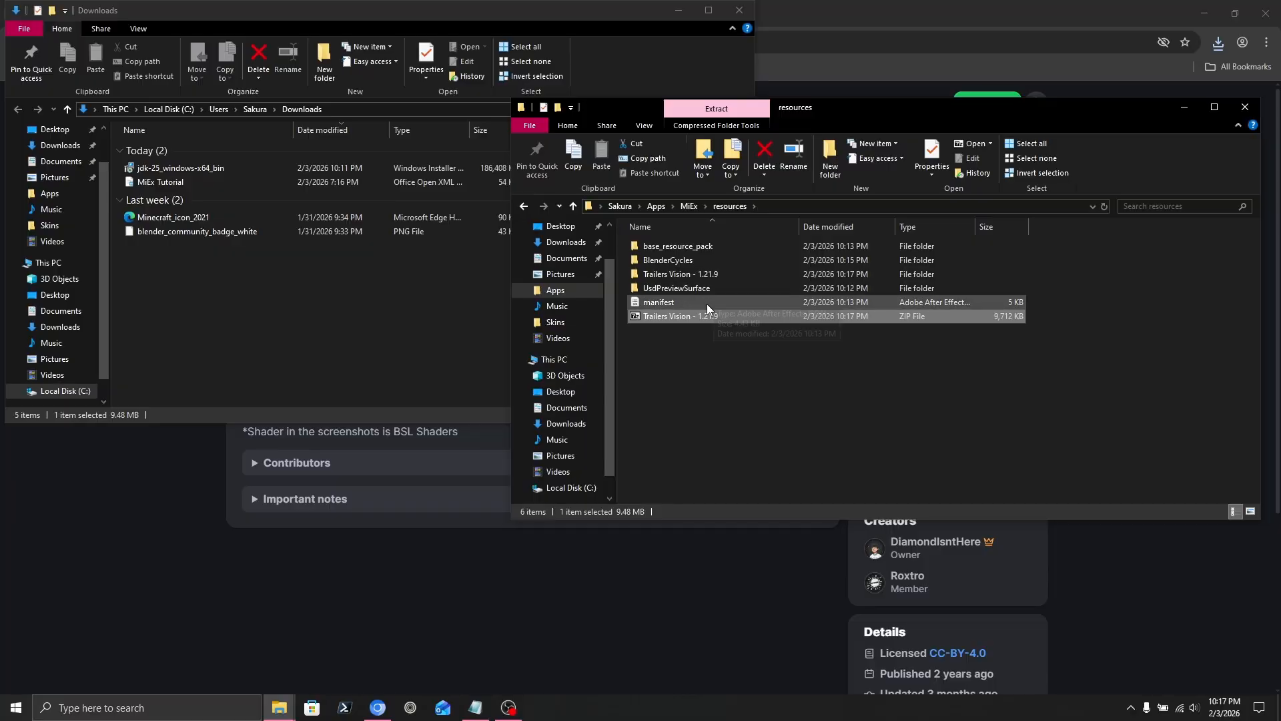
left_click(725, 326)
left_click_drag(738, 341, 699, 318)
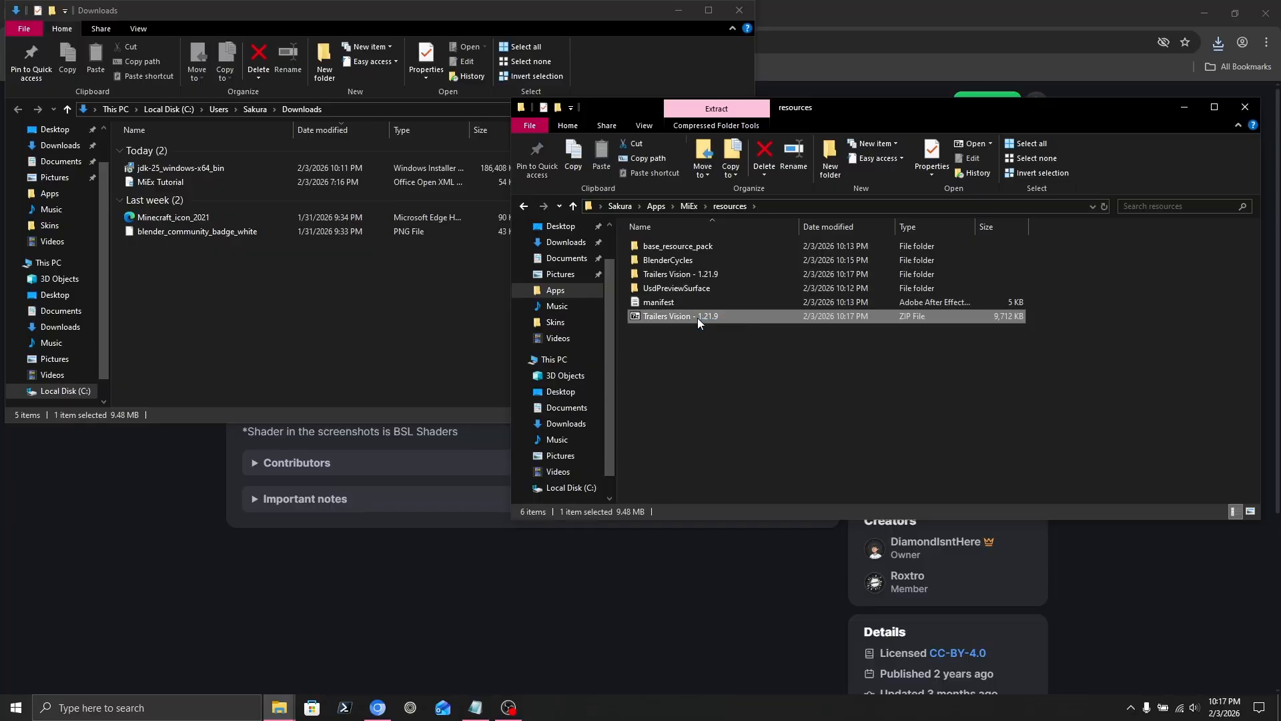
key("Delete")
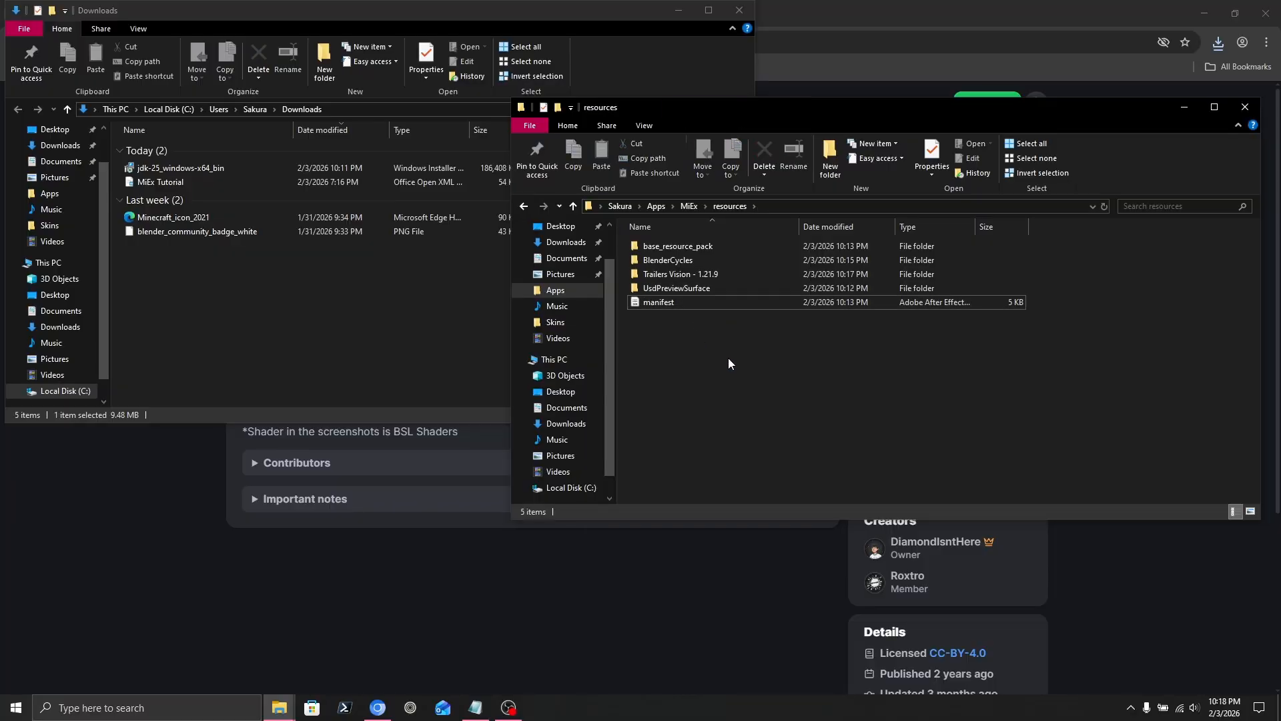
key("super")
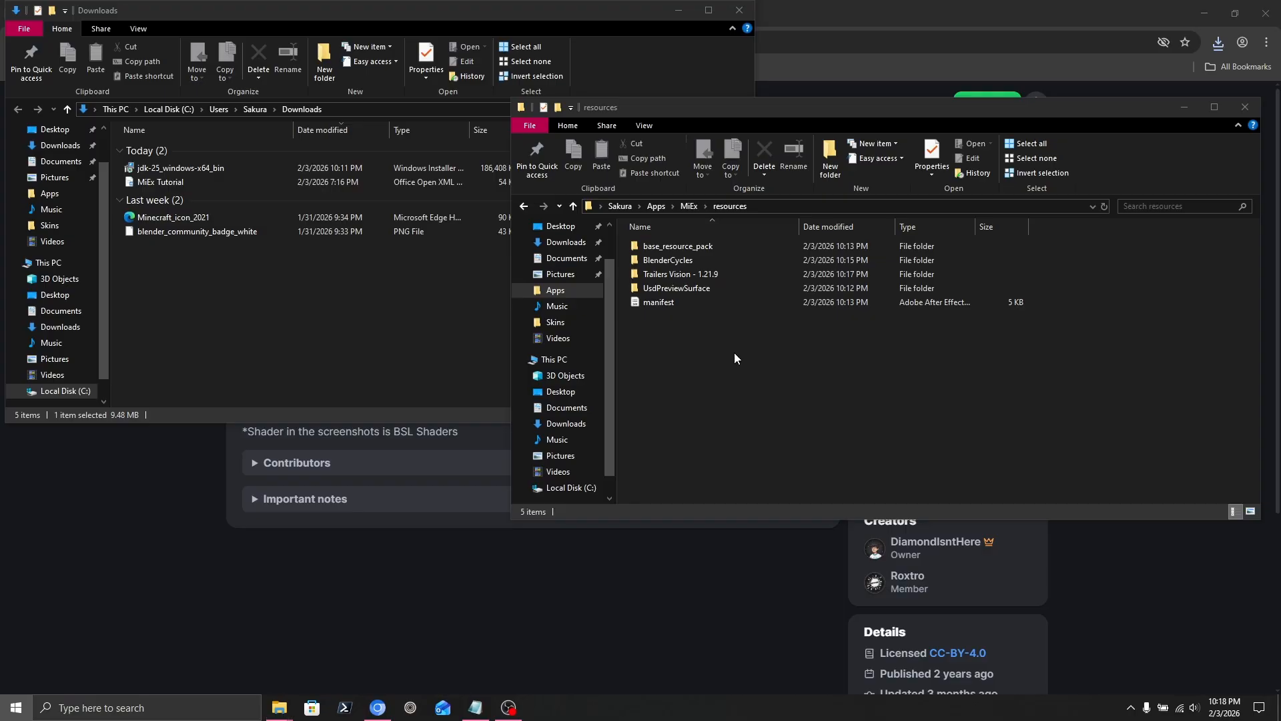
left_click(756, 360)
Launch MiEx.jar and load WorldVanilla.usd from export > VanillaExport.
left_click(690, 206)
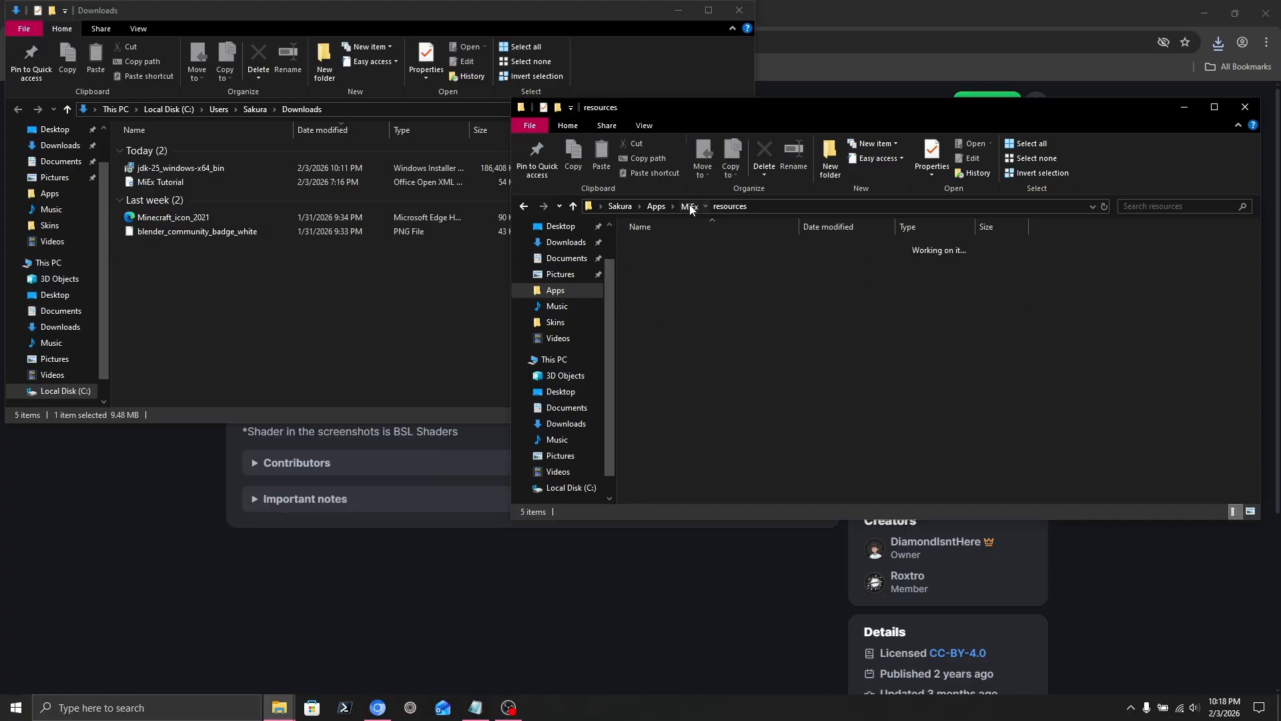
double_click(673, 288)
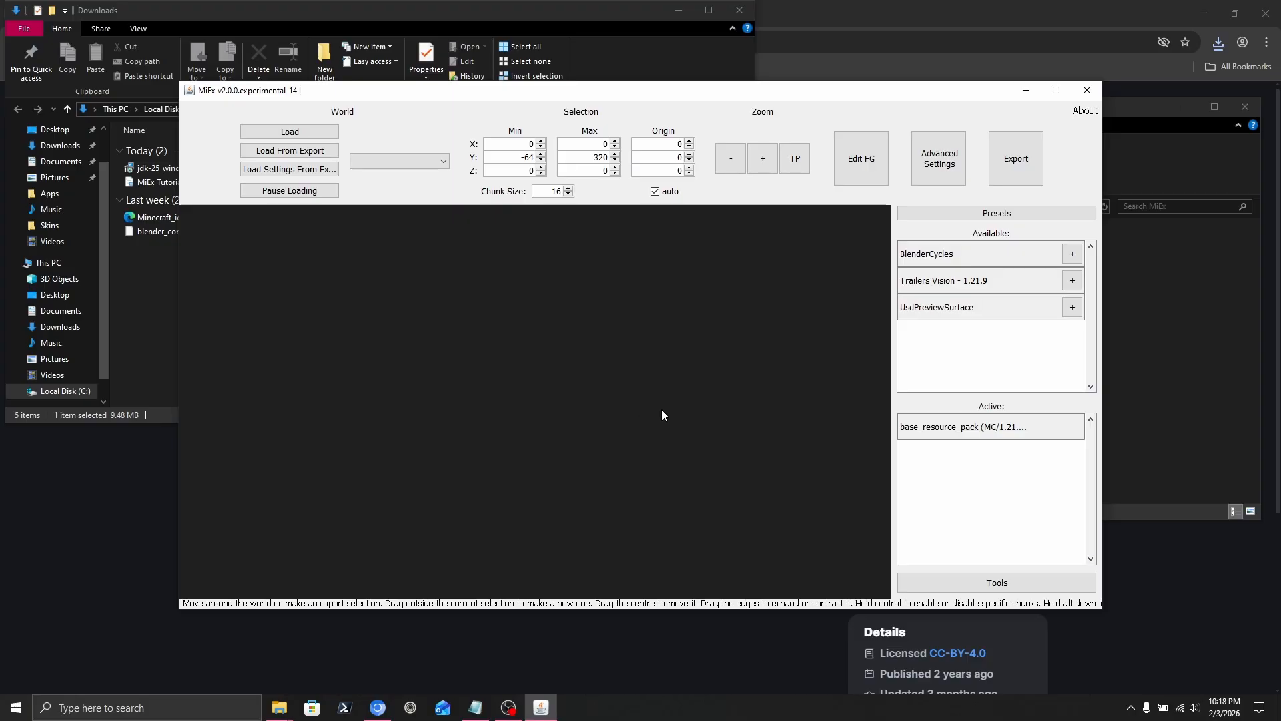
left_click(289, 150)
double_click(501, 255)
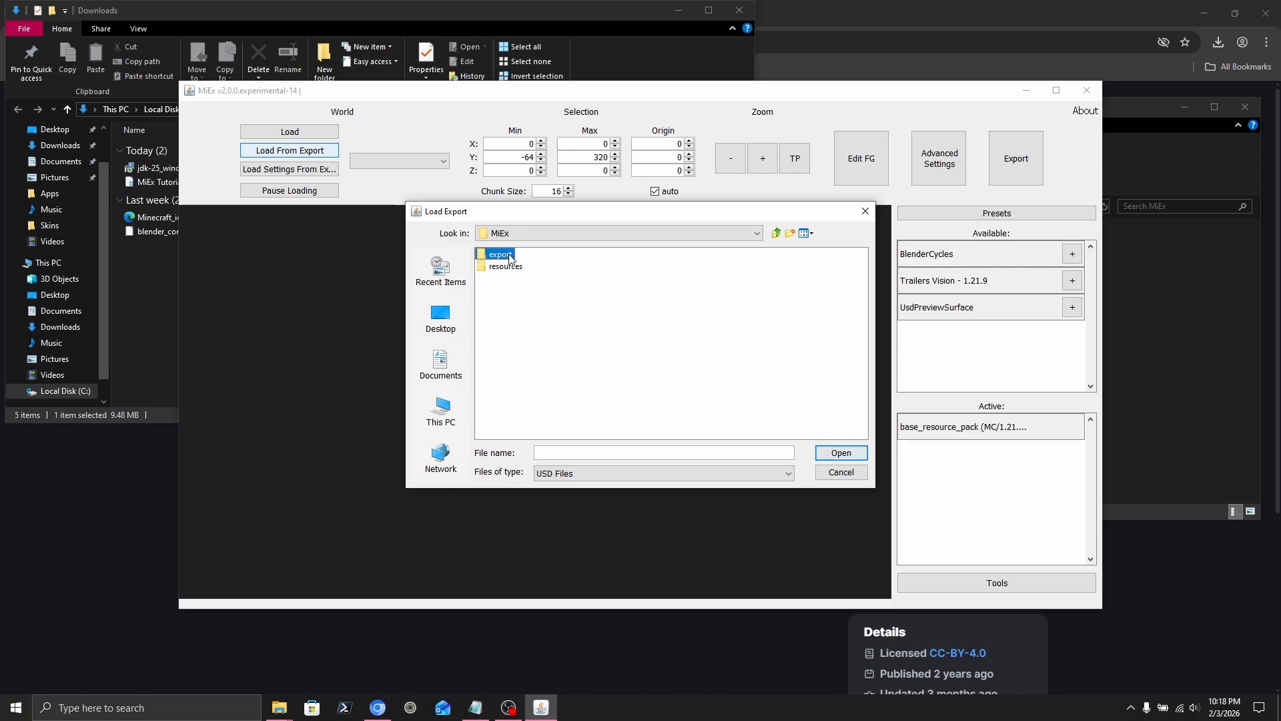
double_click(505, 255)
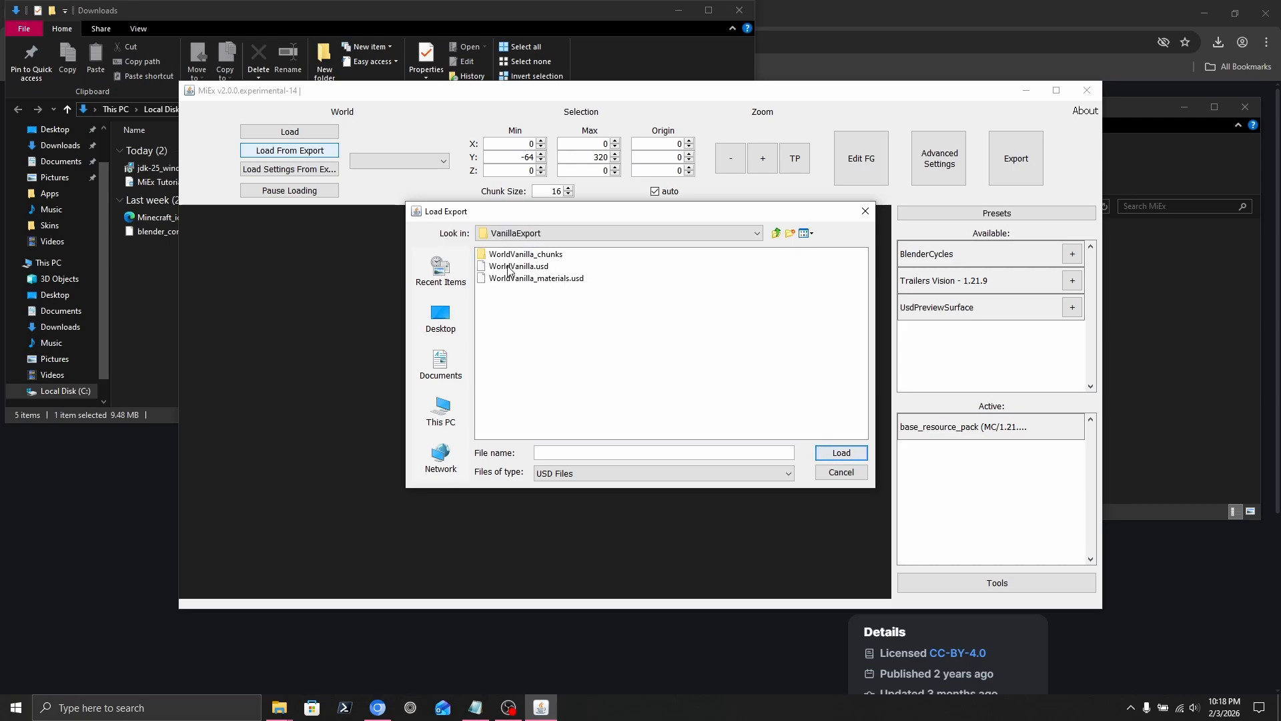
left_click(508, 267)
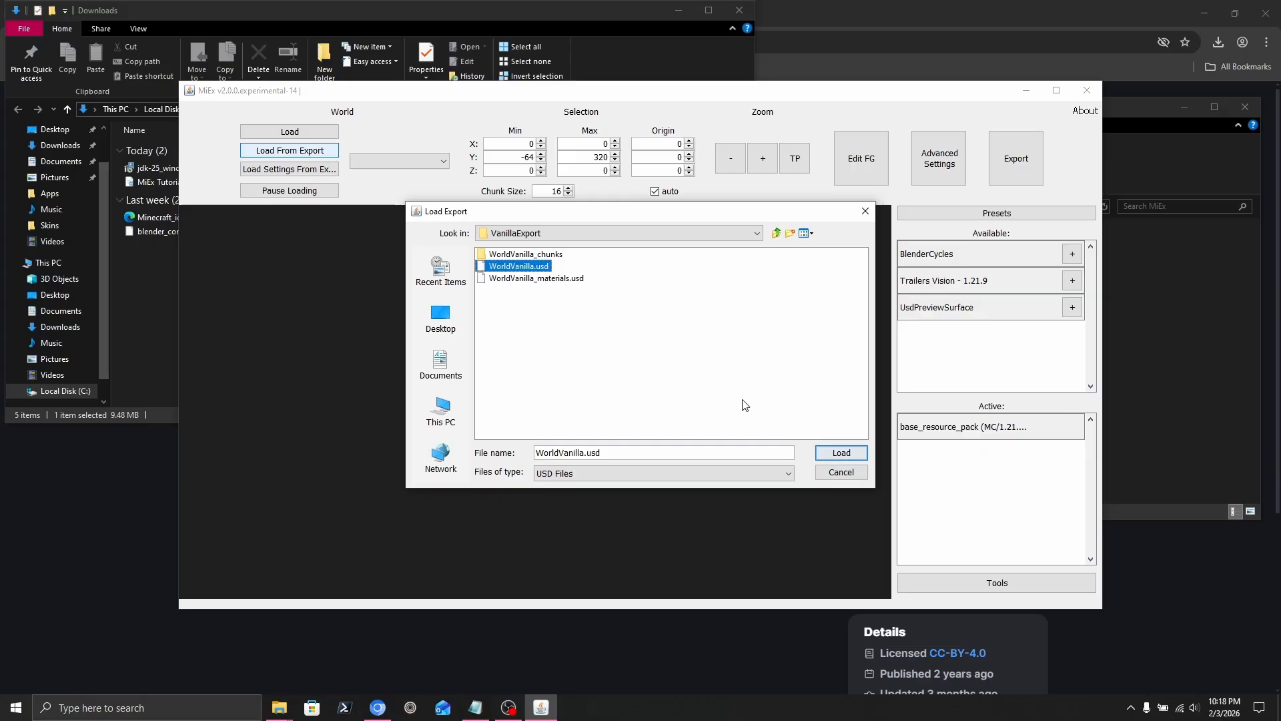
left_click(840, 454)
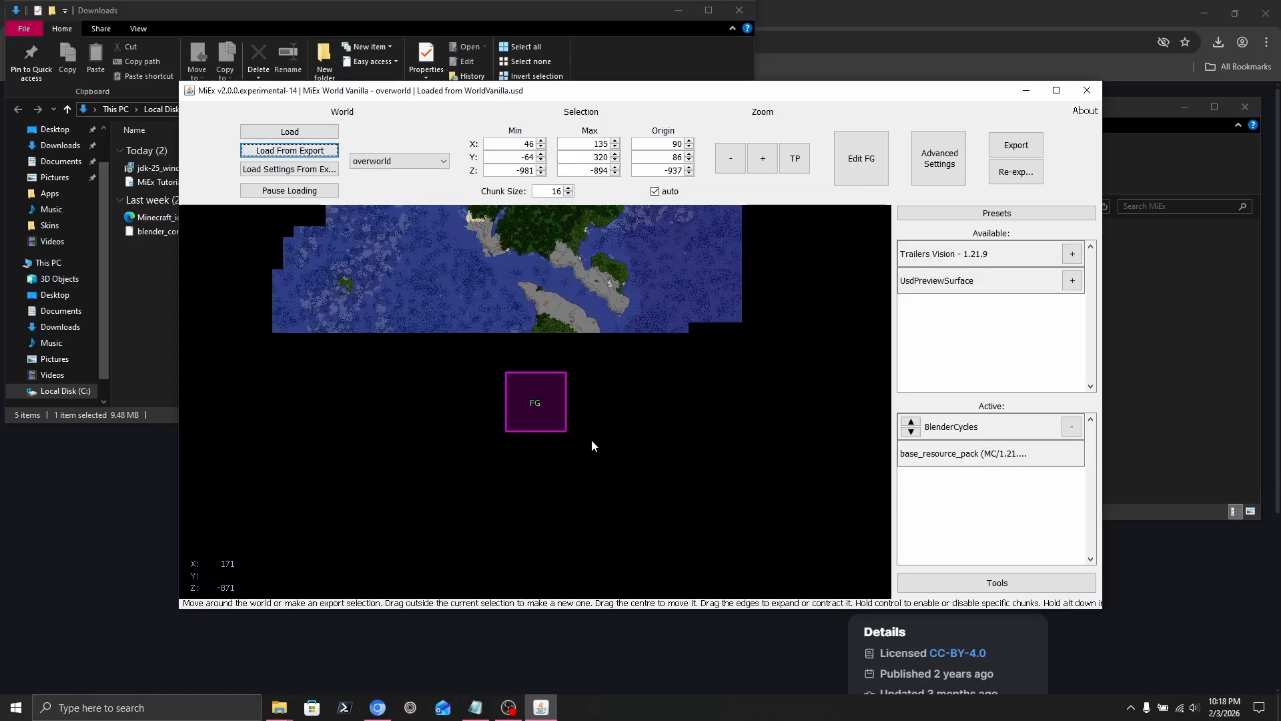
Activate Trailers Vision, move BlenderCycles above it, and re-export over WorldVanilla.
scroll(530, 403, "up", 2)
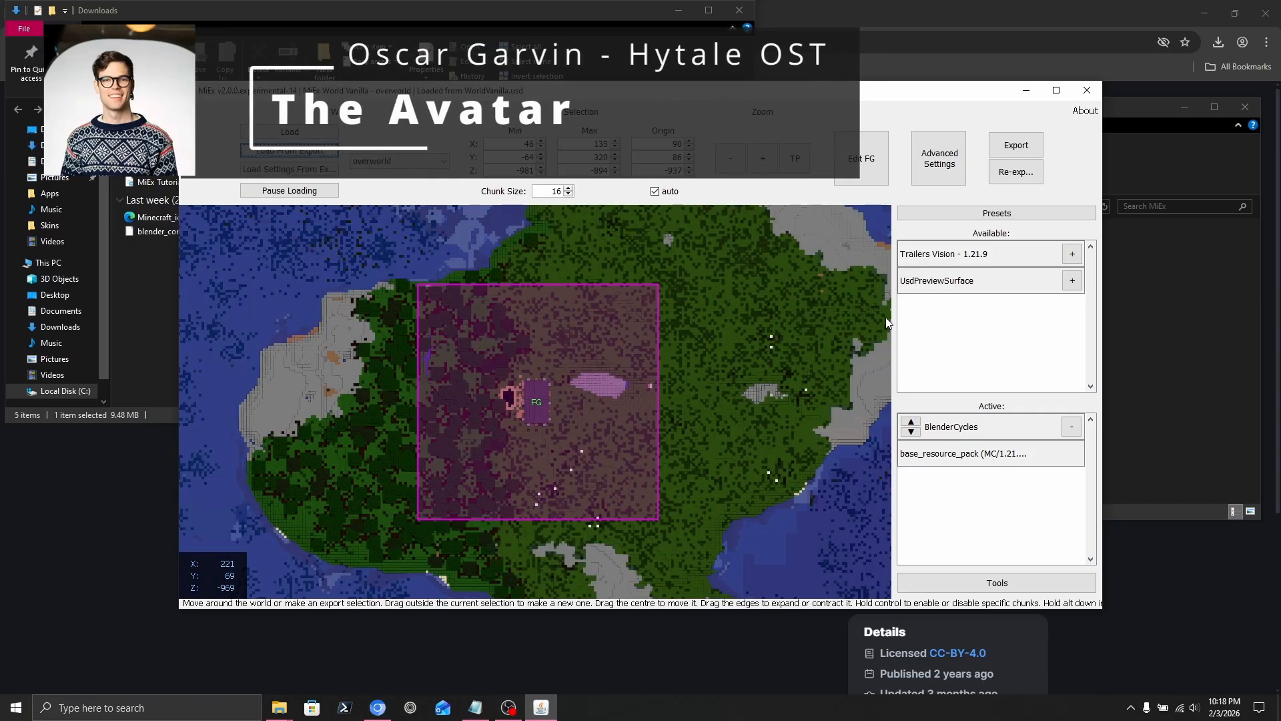
left_click(1073, 254)
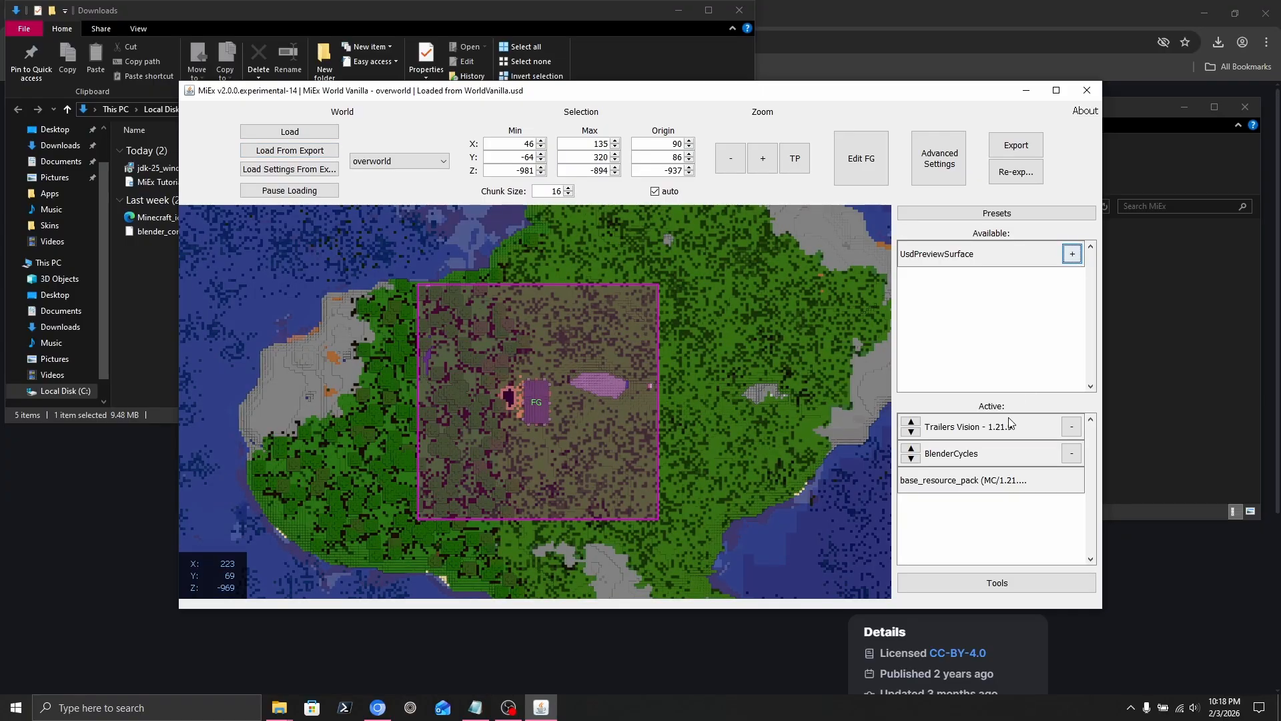
left_click(911, 448)
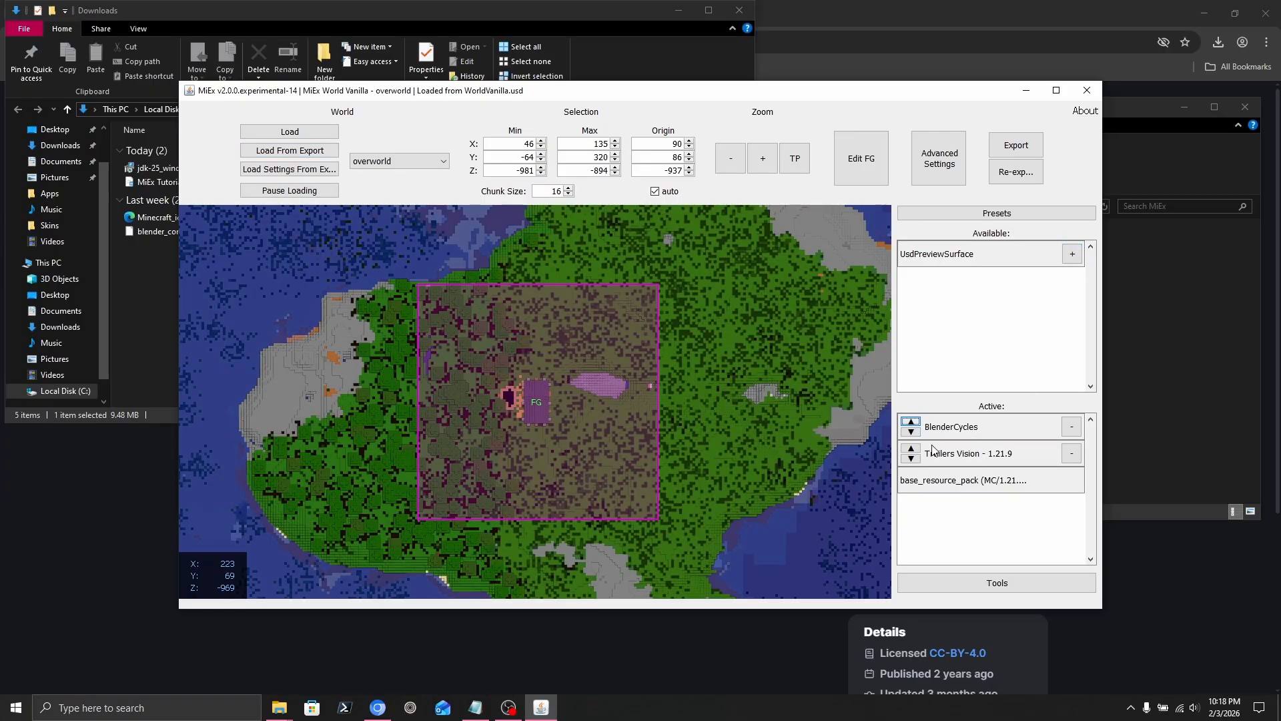
left_click(1025, 179)
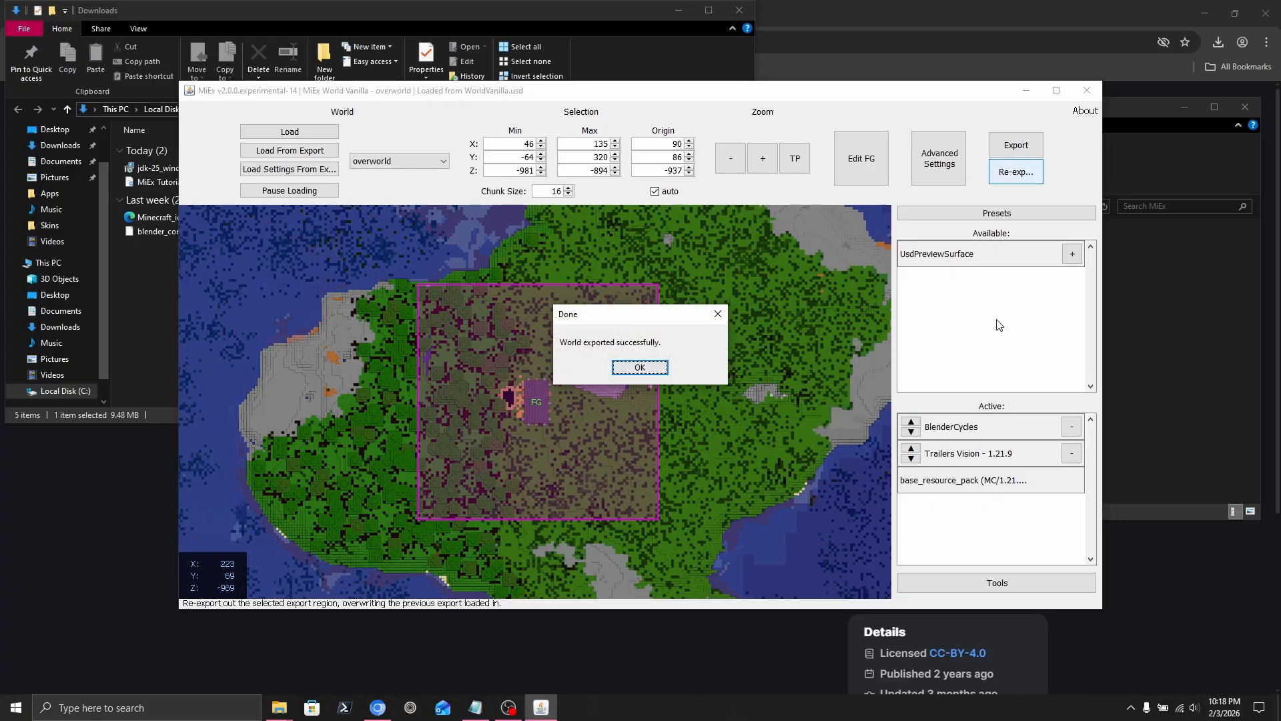
left_click(644, 371)
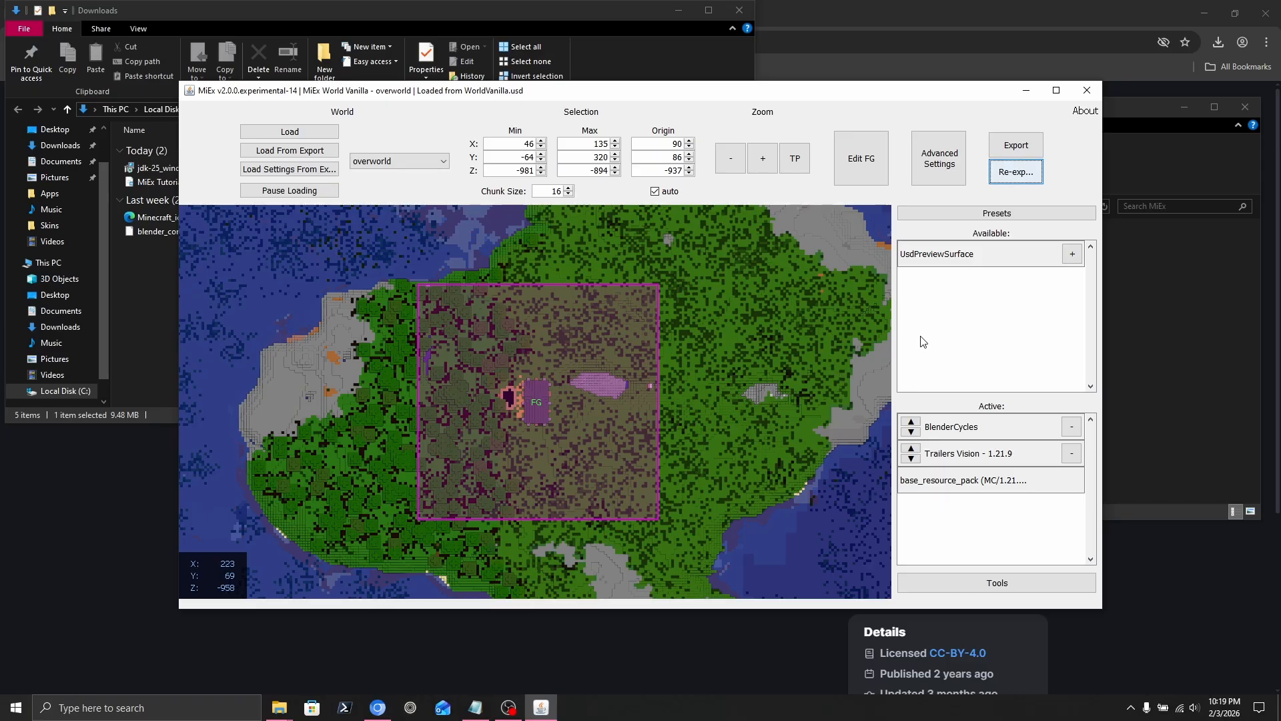
Launch Prism Launcher, open the Minecraft Render Tutorials minecraft > saves folder, and copy its path.
left_click(7, 705)
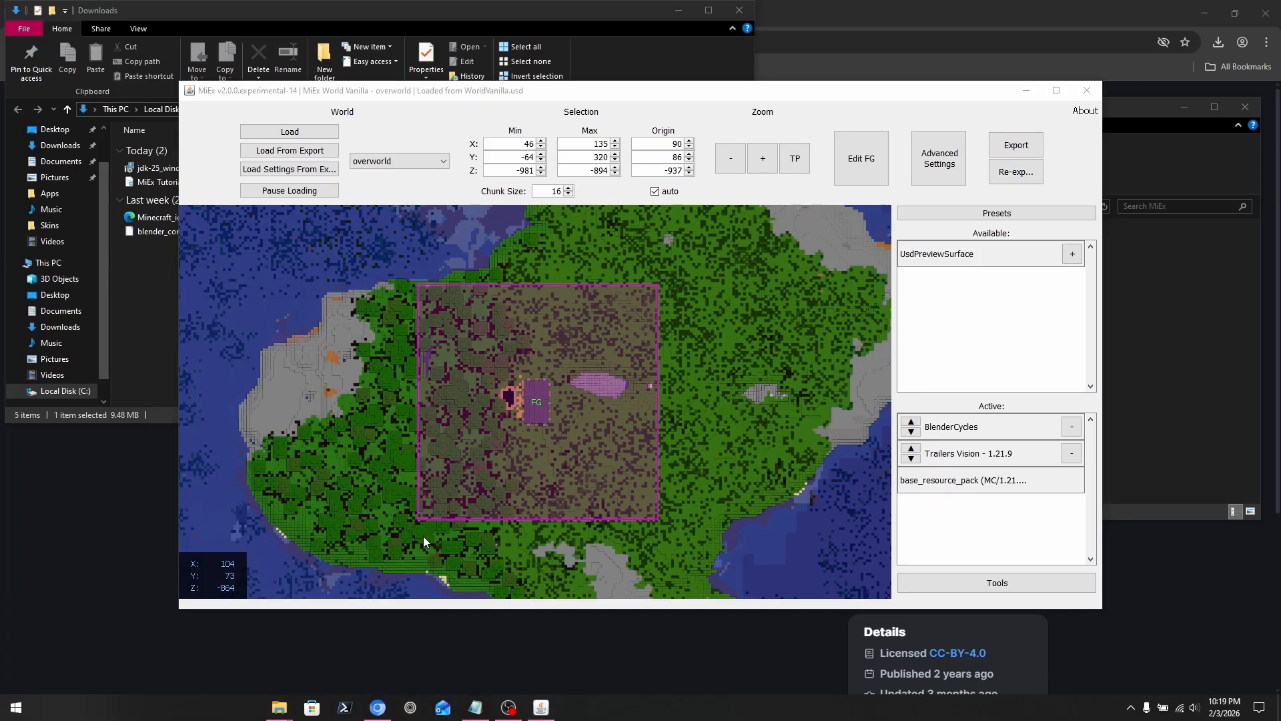
type("prism")
key("Return")
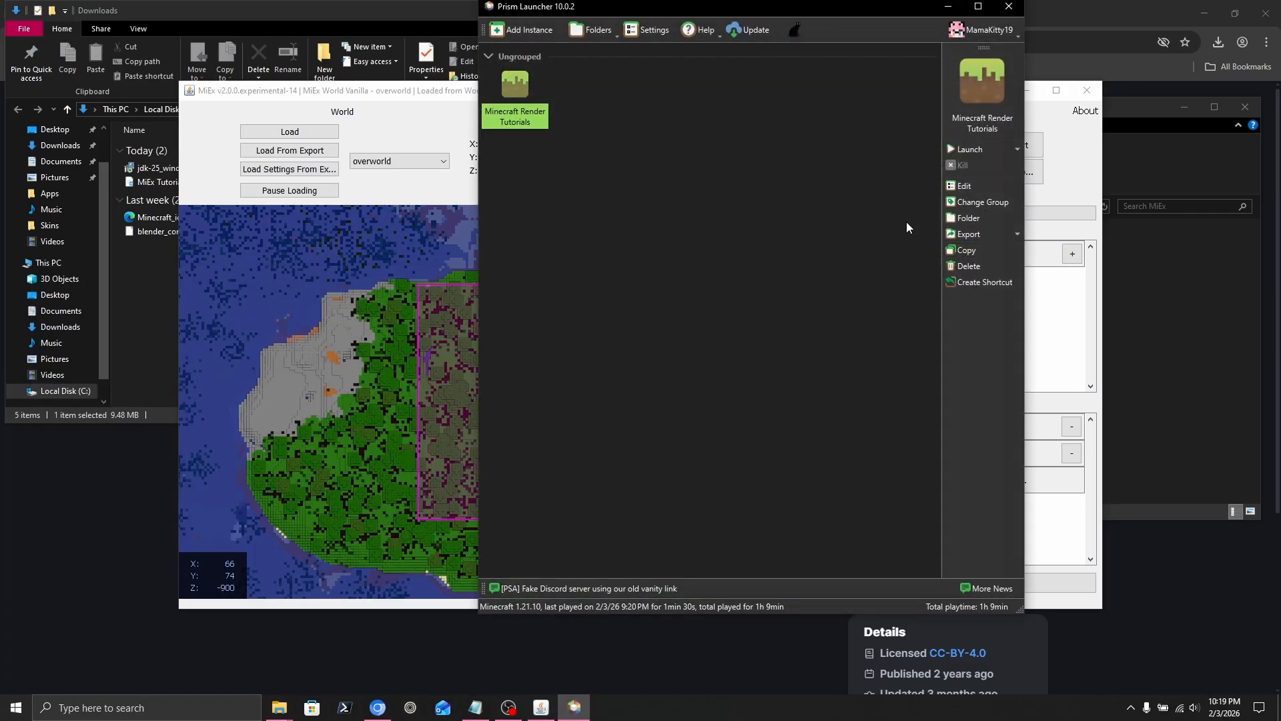
left_click(968, 218)
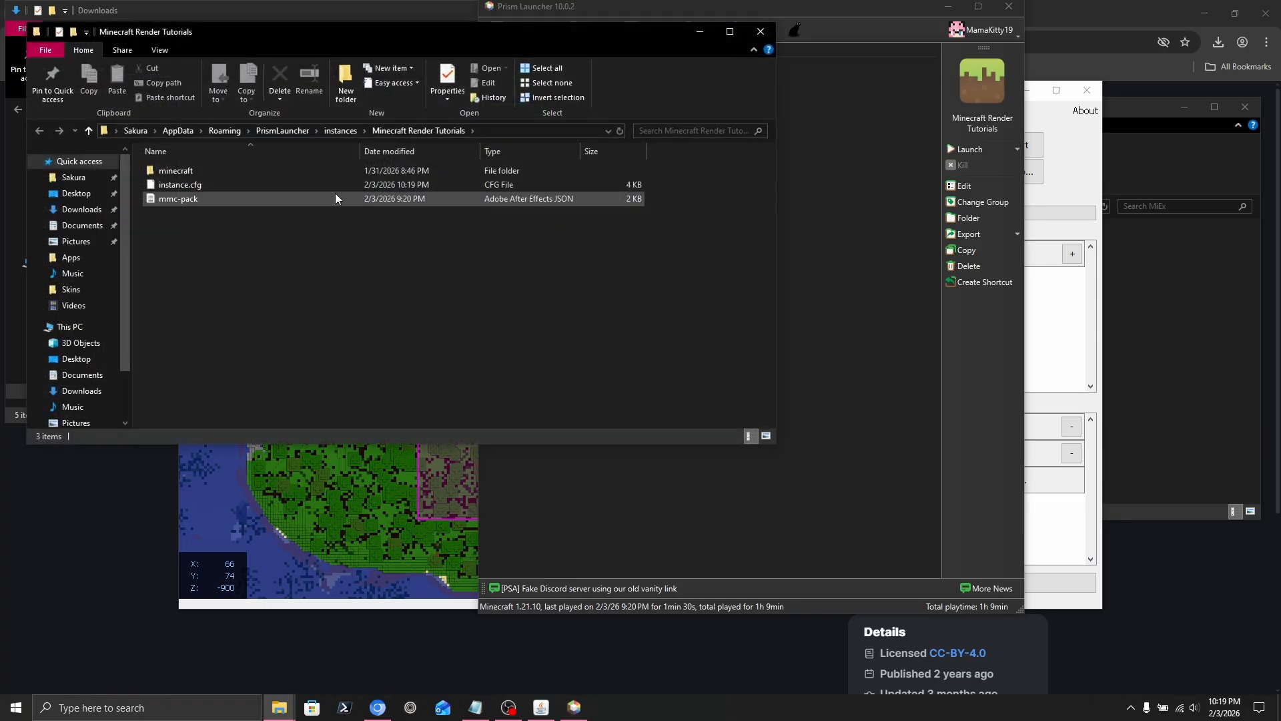
double_click(193, 170)
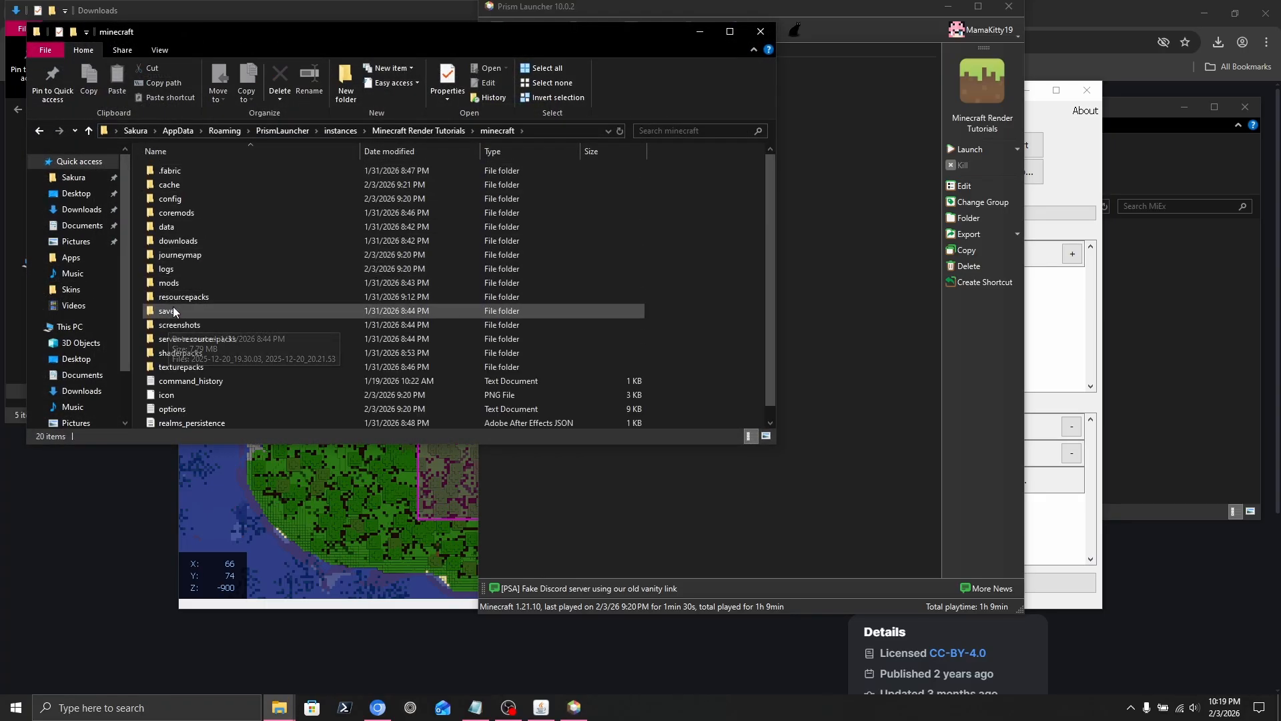
left_click(173, 310)
double_click(174, 311)
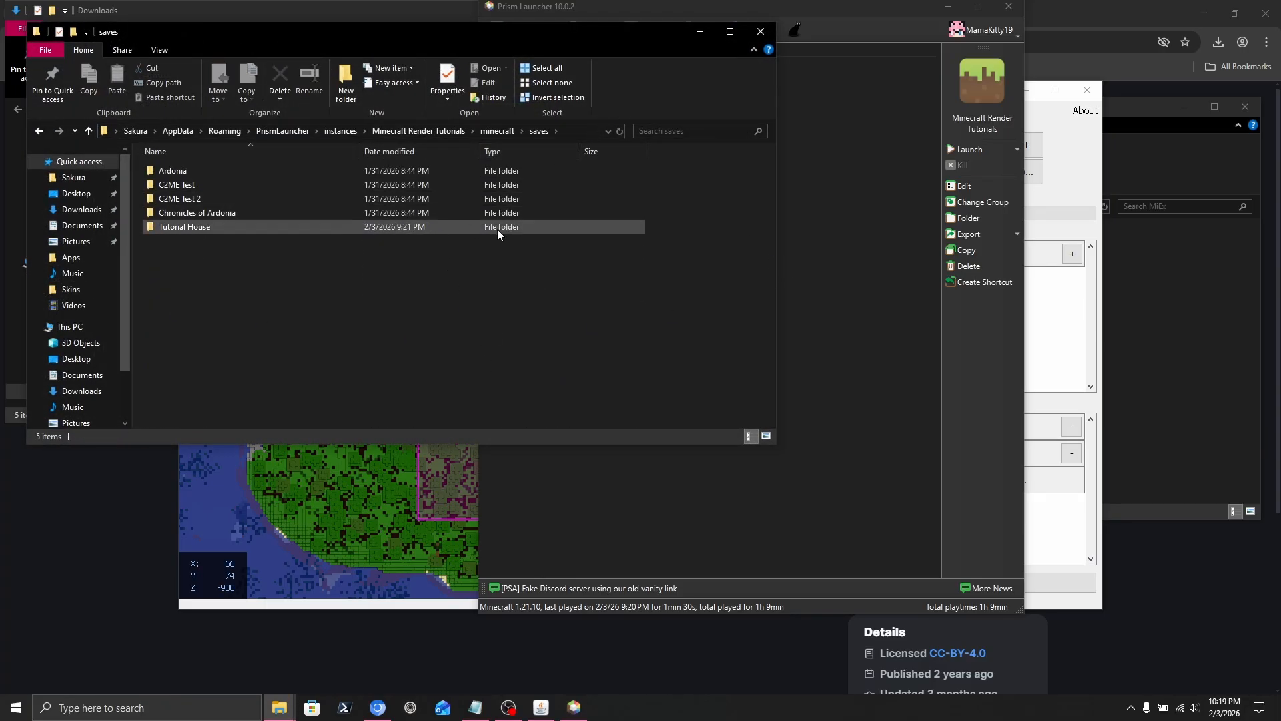
left_click(578, 131)
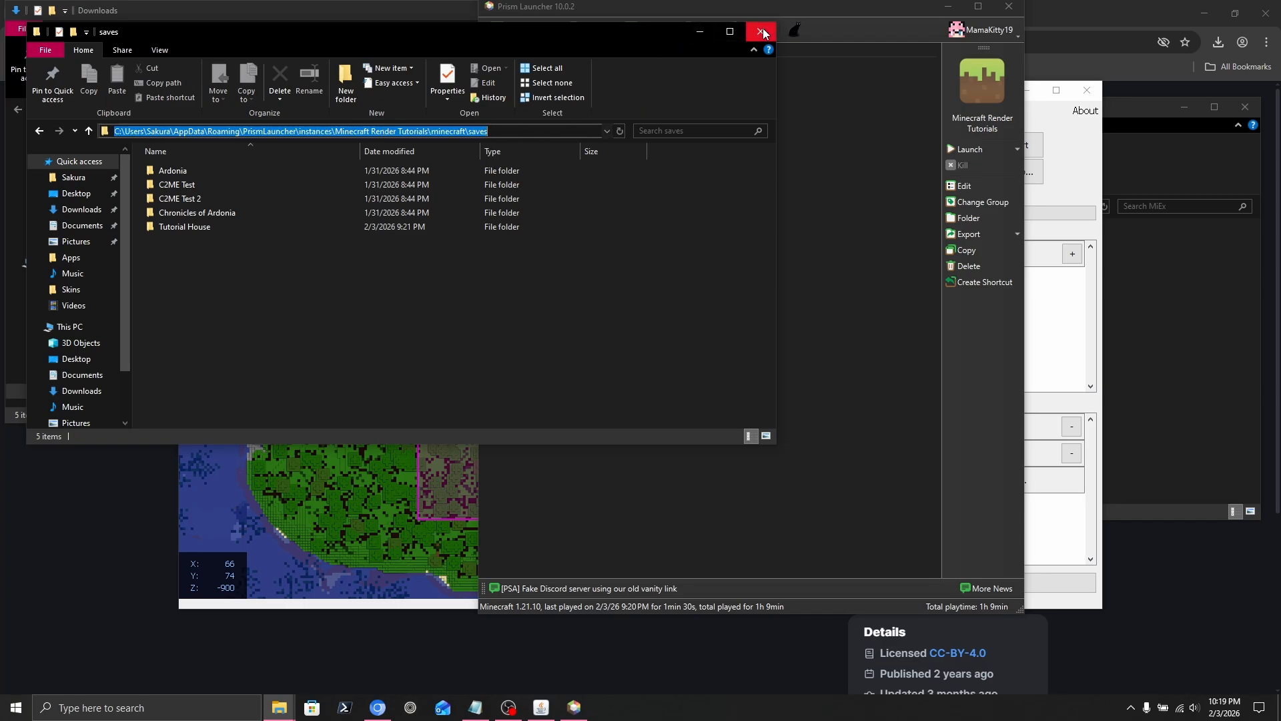
left_click(764, 33)
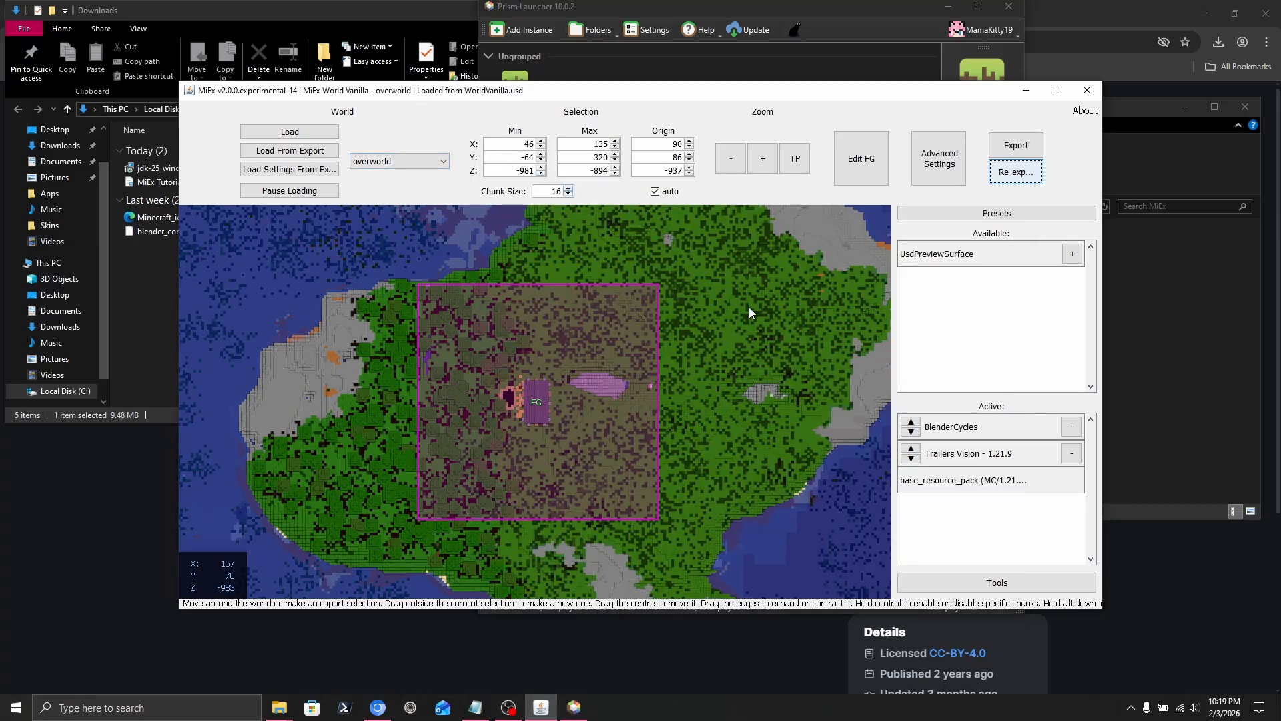
Add the copied saves path to MIEX_ADDITIONAL_SAVE_DIRS in the environment settings and save.
left_click(963, 579)
left_click(961, 542)
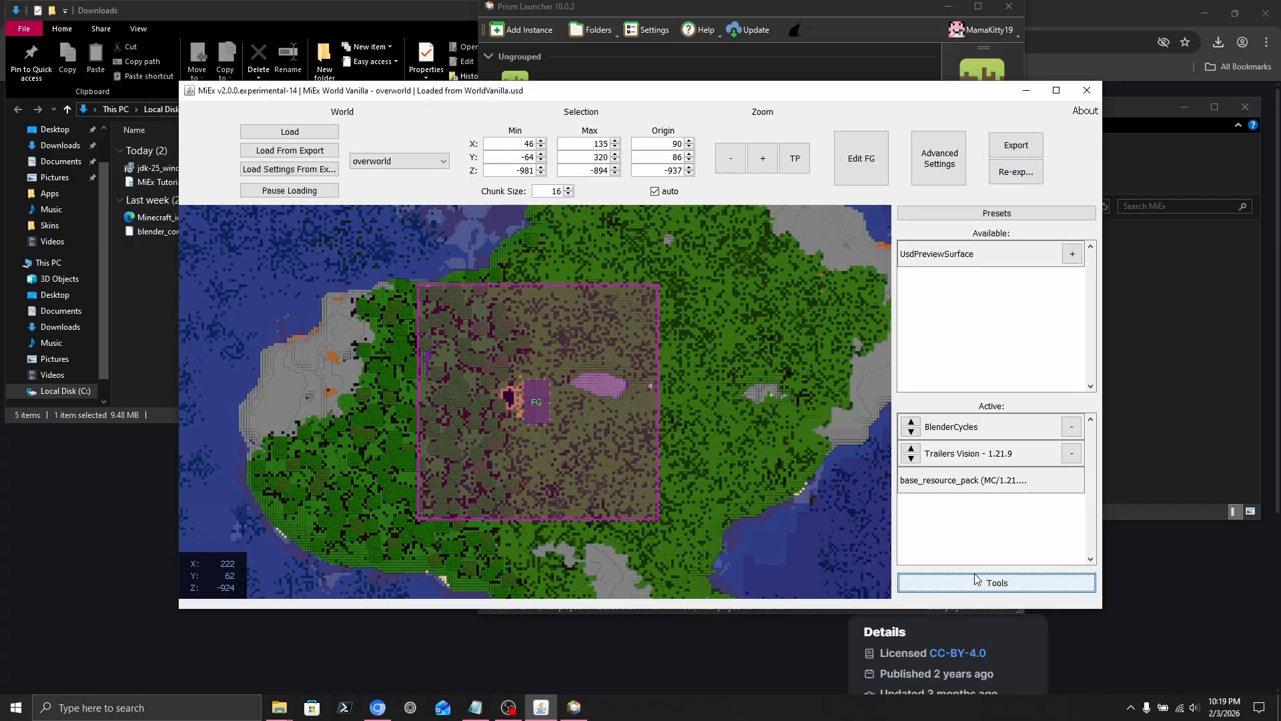
left_click(973, 580)
left_click(951, 710)
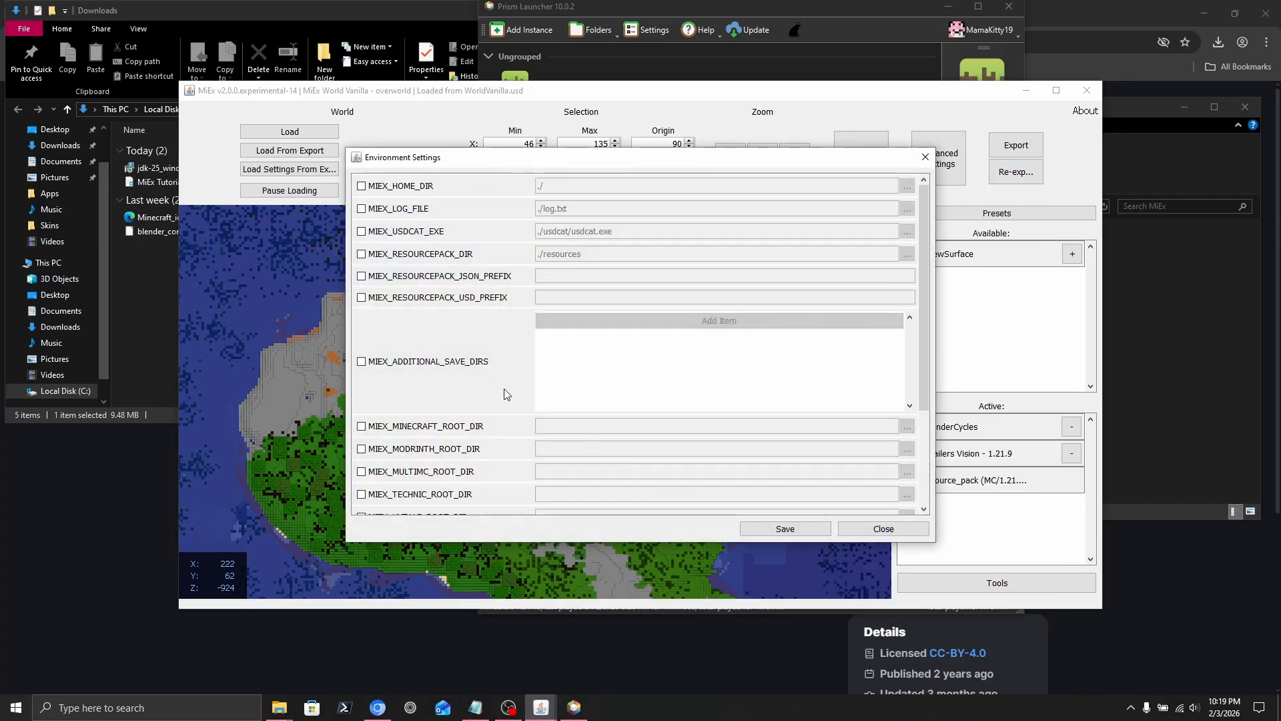
left_click(667, 320)
key("ctrl+v")
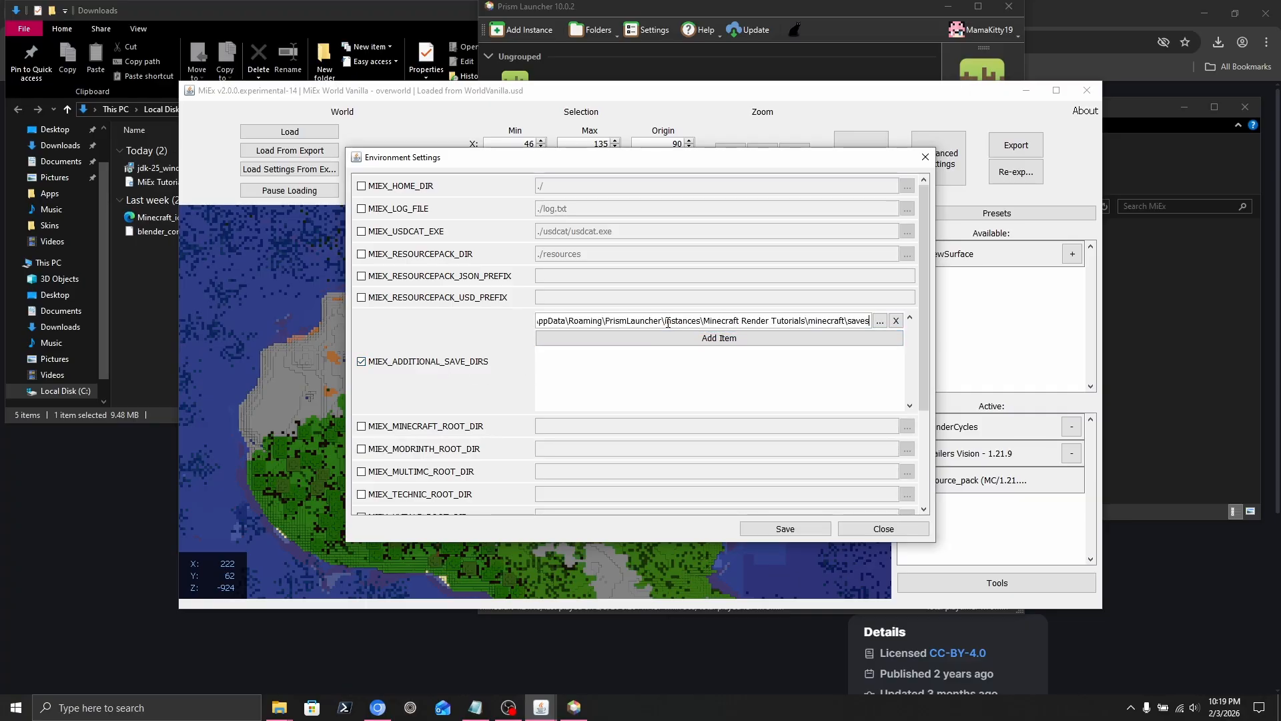
left_click(810, 530)
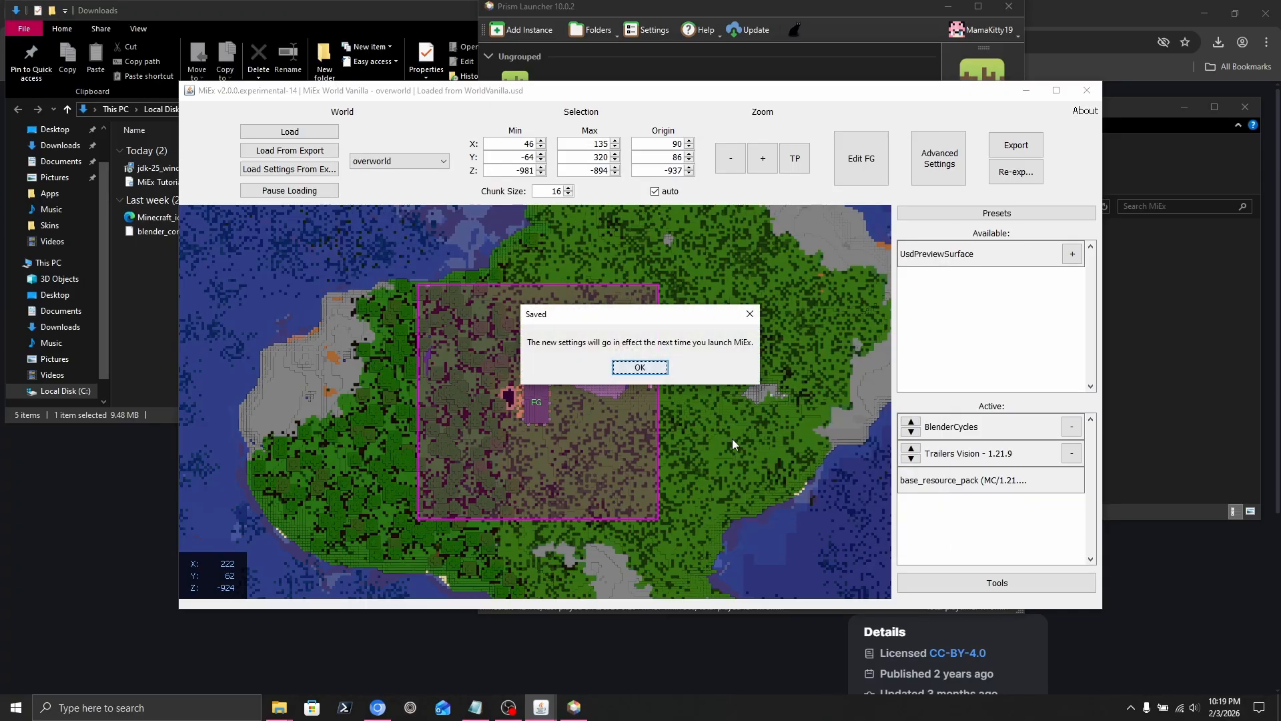
left_click(641, 367)
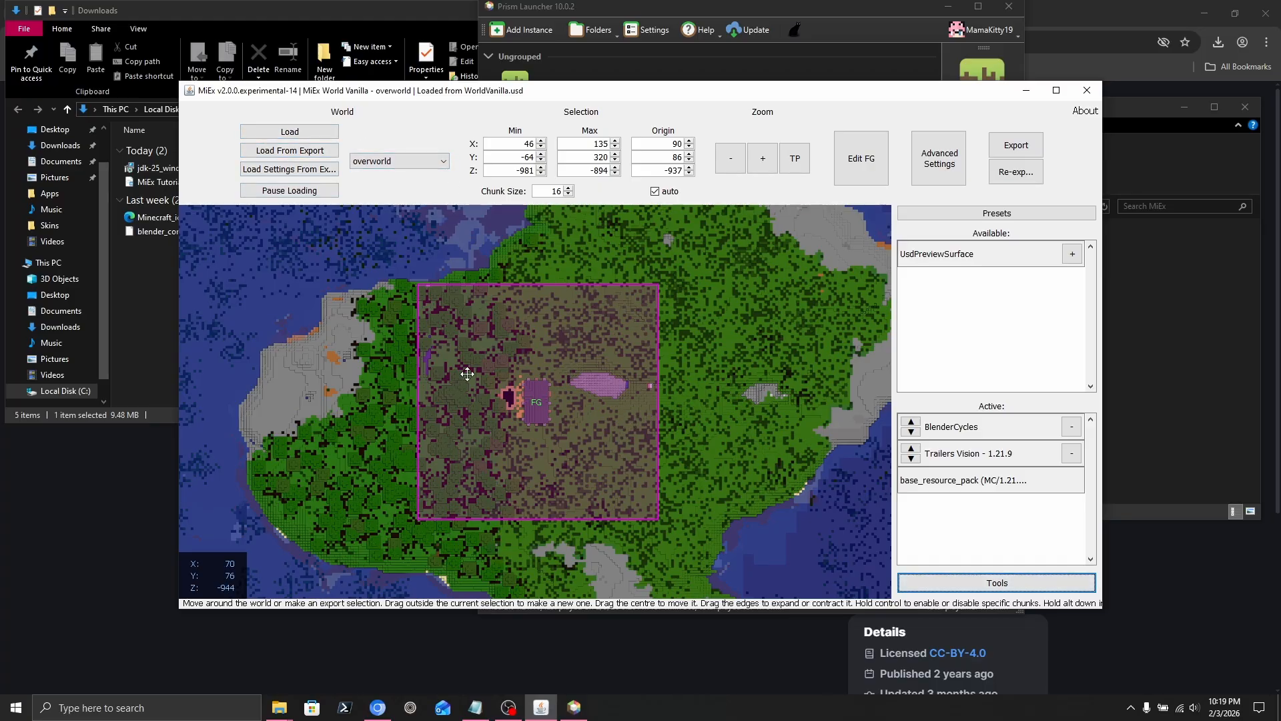
Check the Modrinth and MultiMC world lists in the world picker, then close MiEx.
left_click(327, 135)
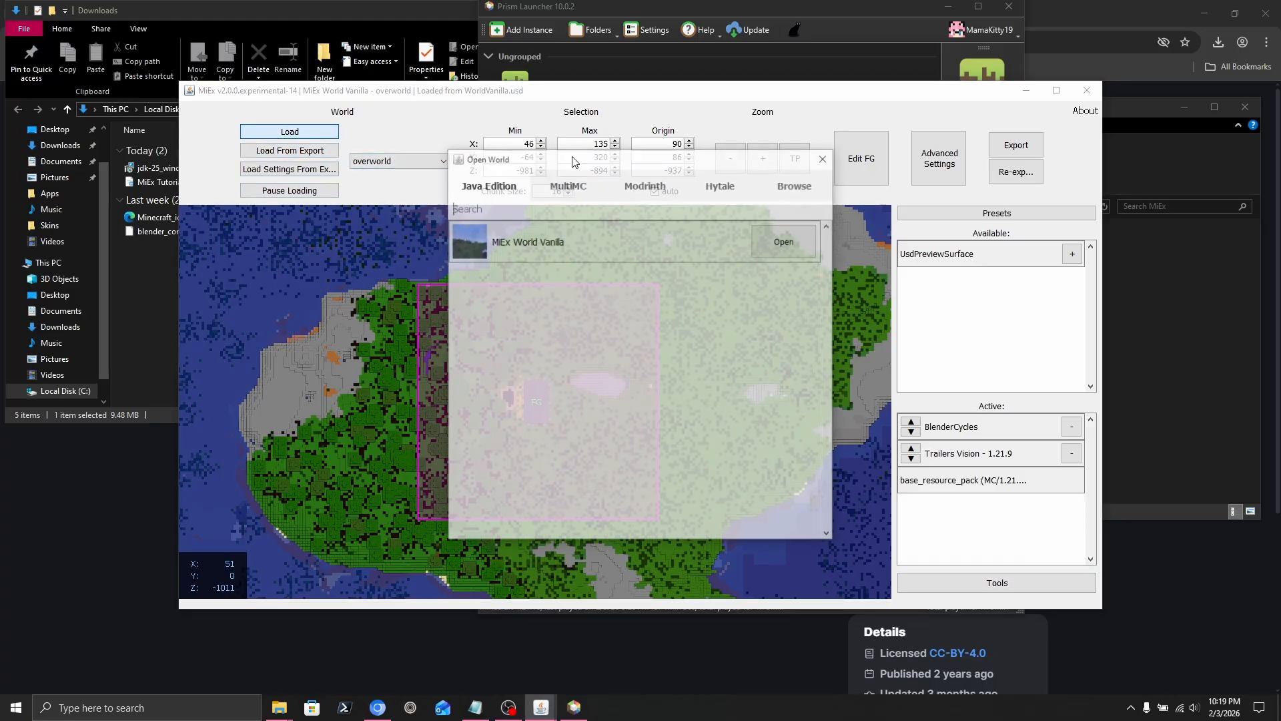
left_click(645, 184)
left_click(593, 186)
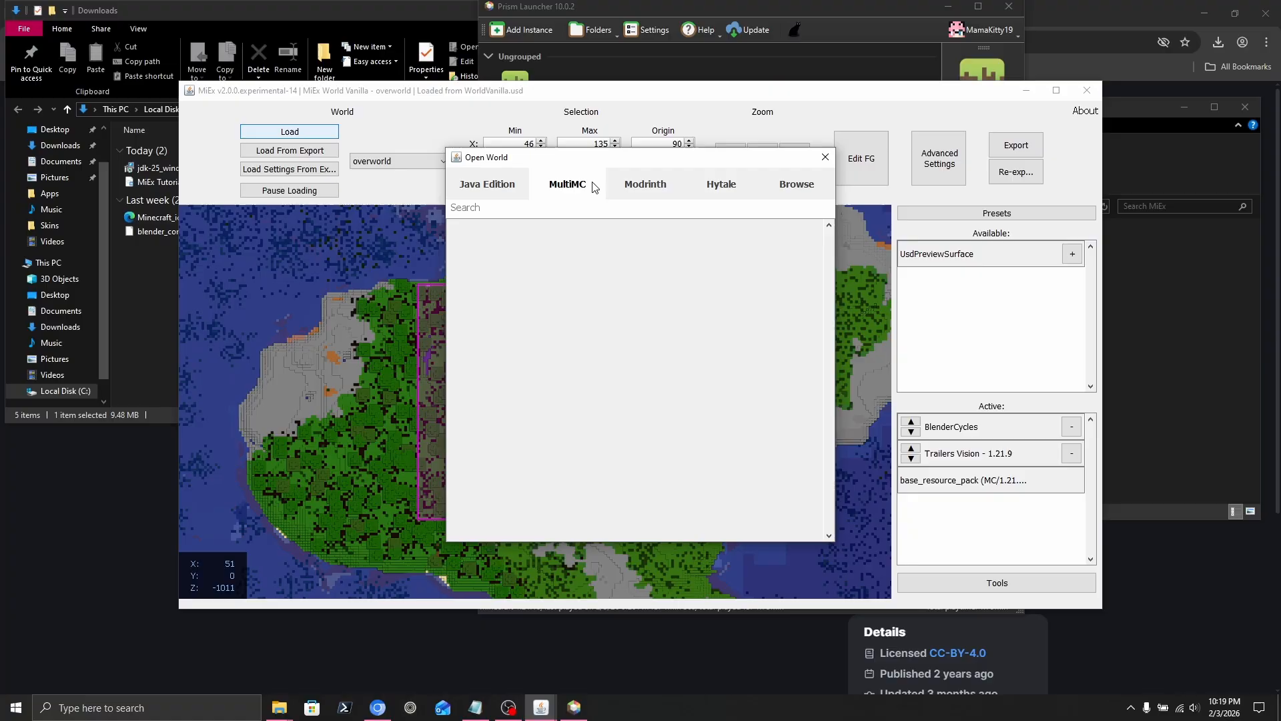
left_click(825, 158)
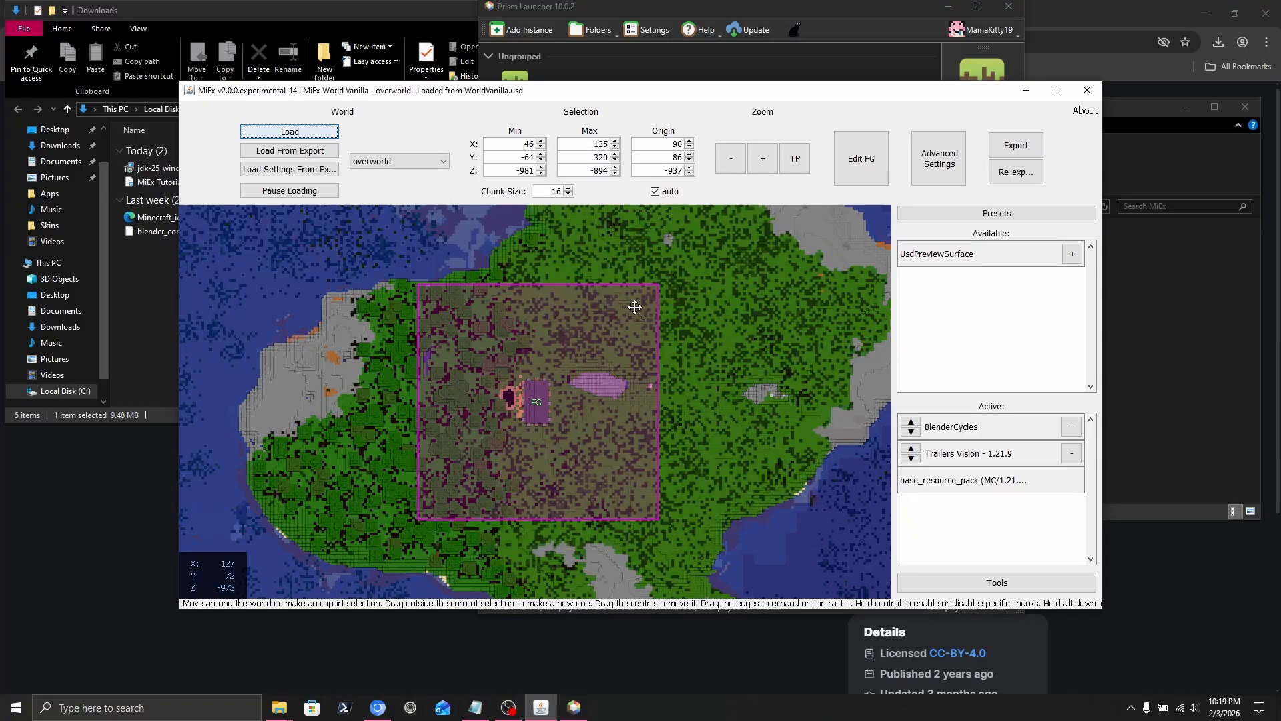
left_click(1089, 90)
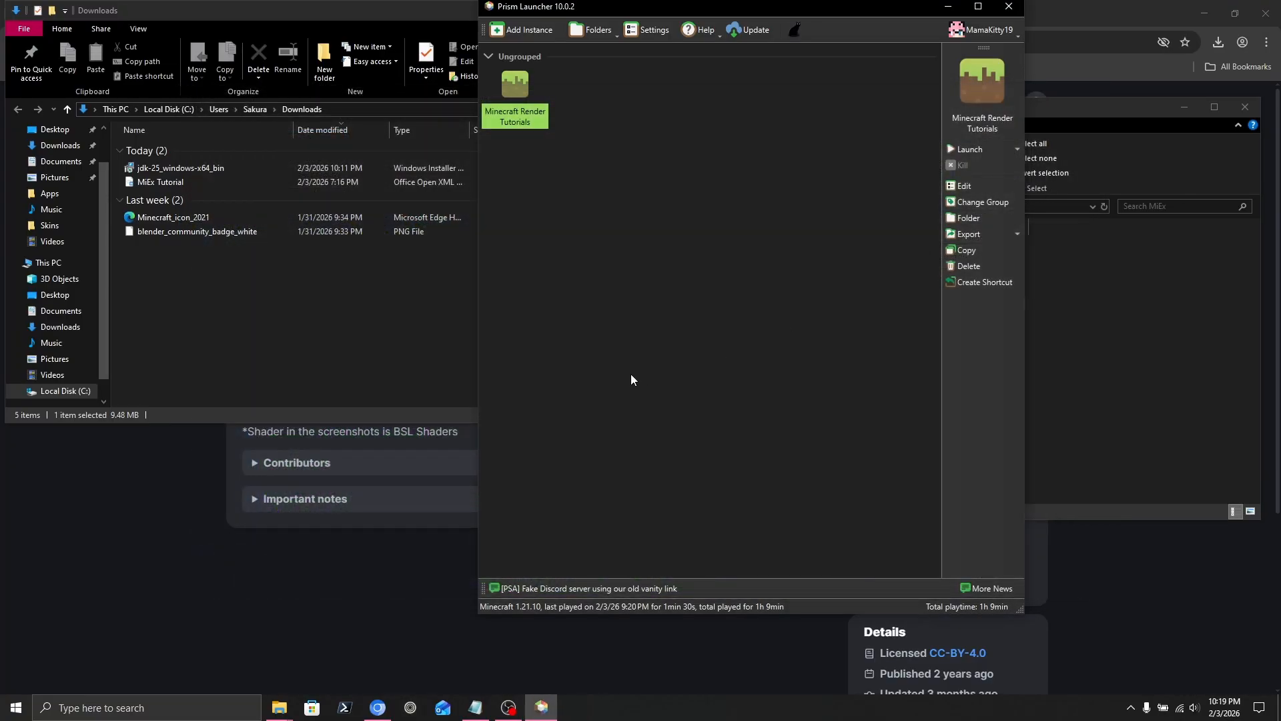
Relaunch MiEx by running its jar file from the MiEx folder.
left_click(1113, 363)
left_click(714, 302)
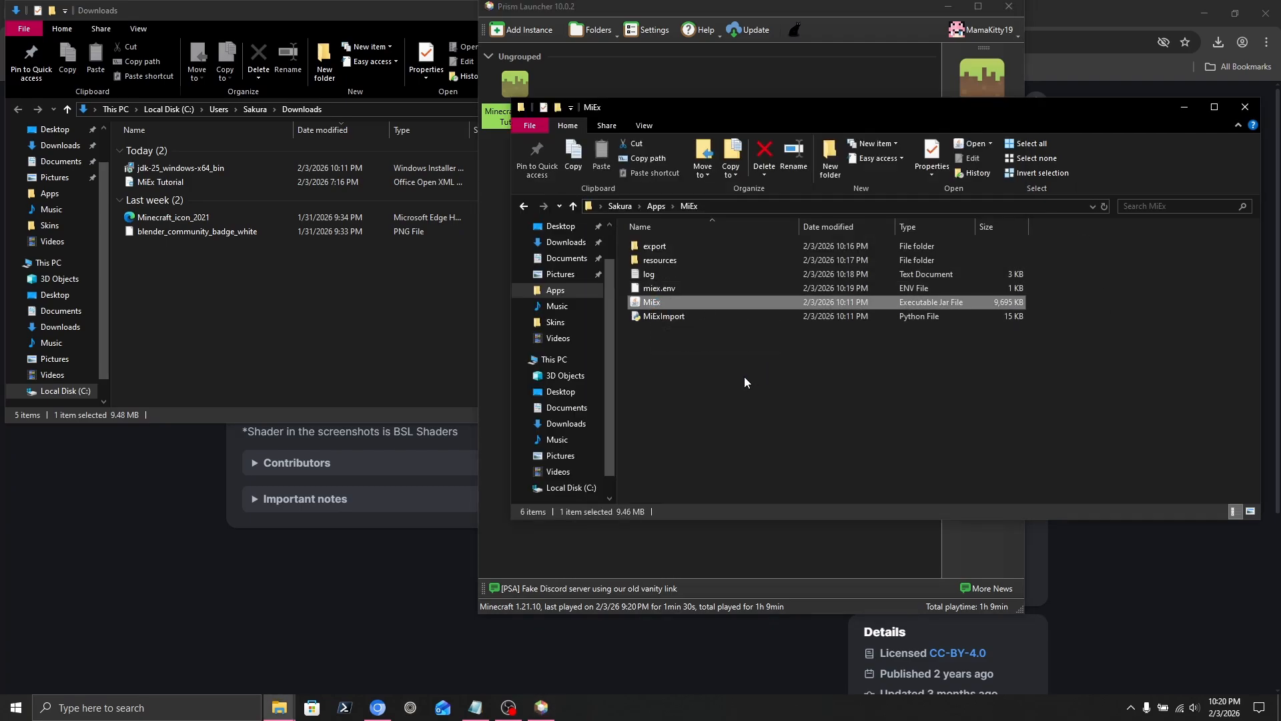
key("Return")
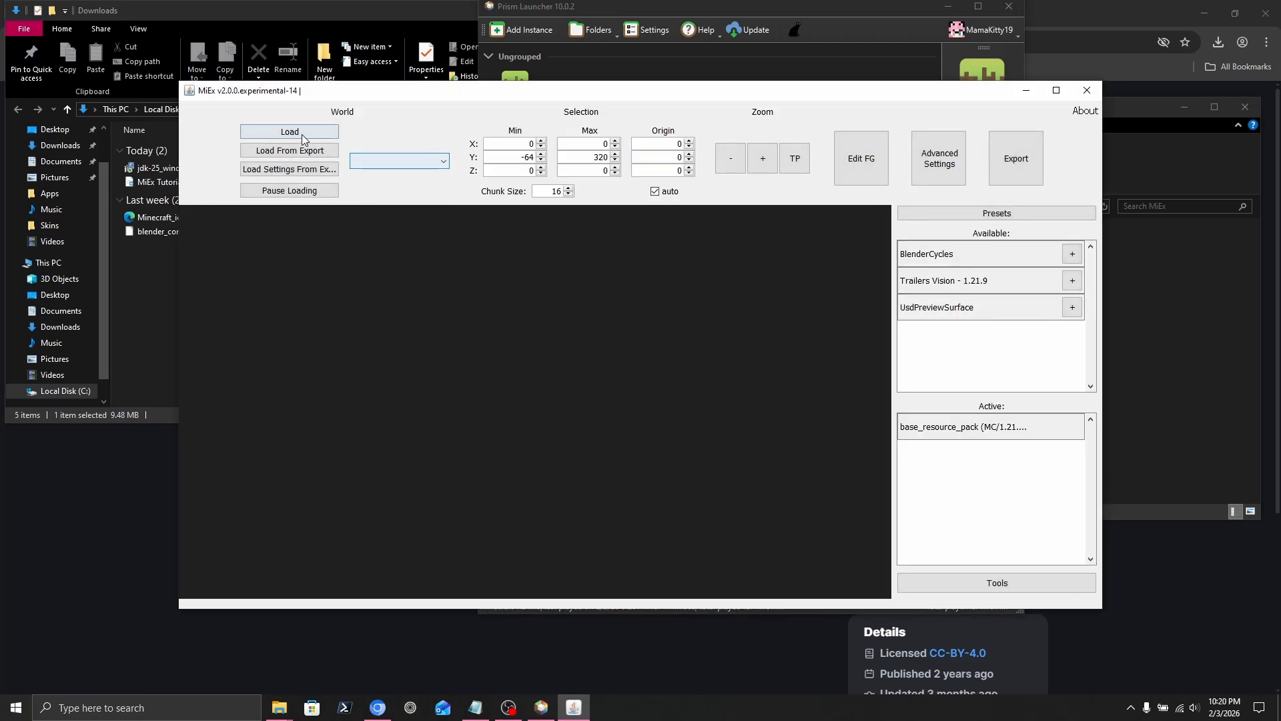
Browse the Save Dir world list without loading a world, then bring up the Tools menu.
left_click(301, 134)
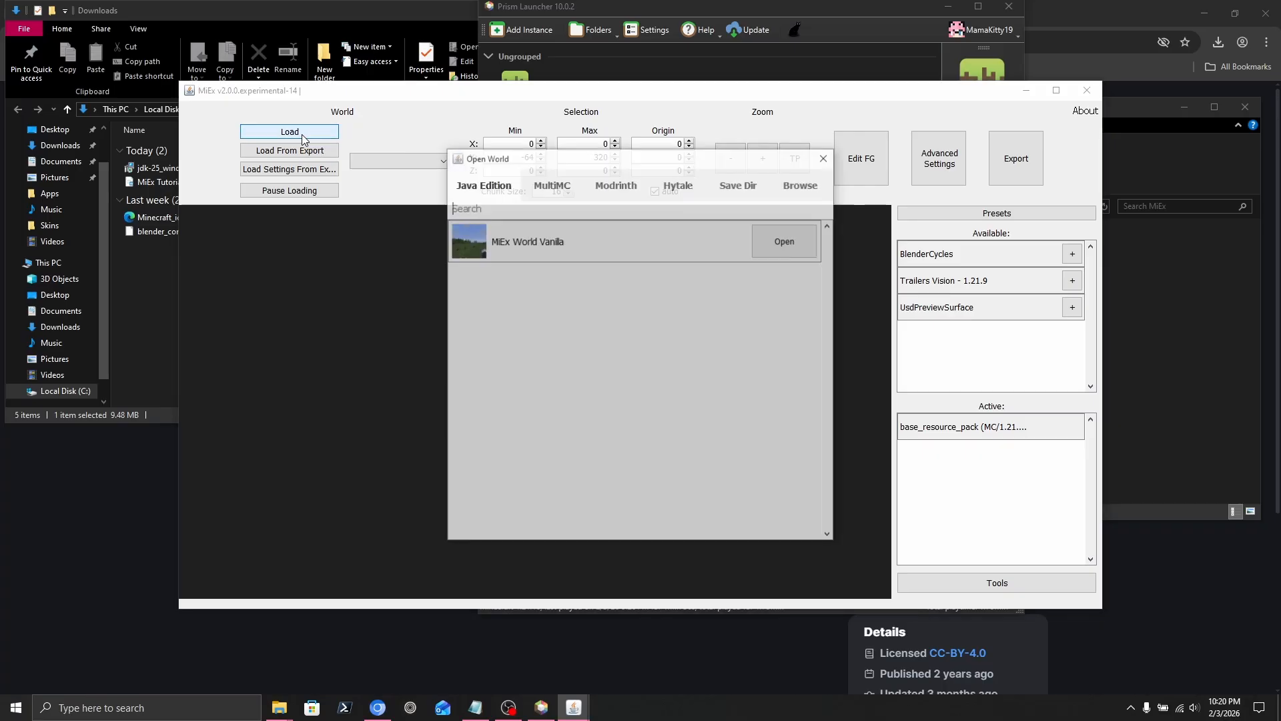
left_click(731, 190)
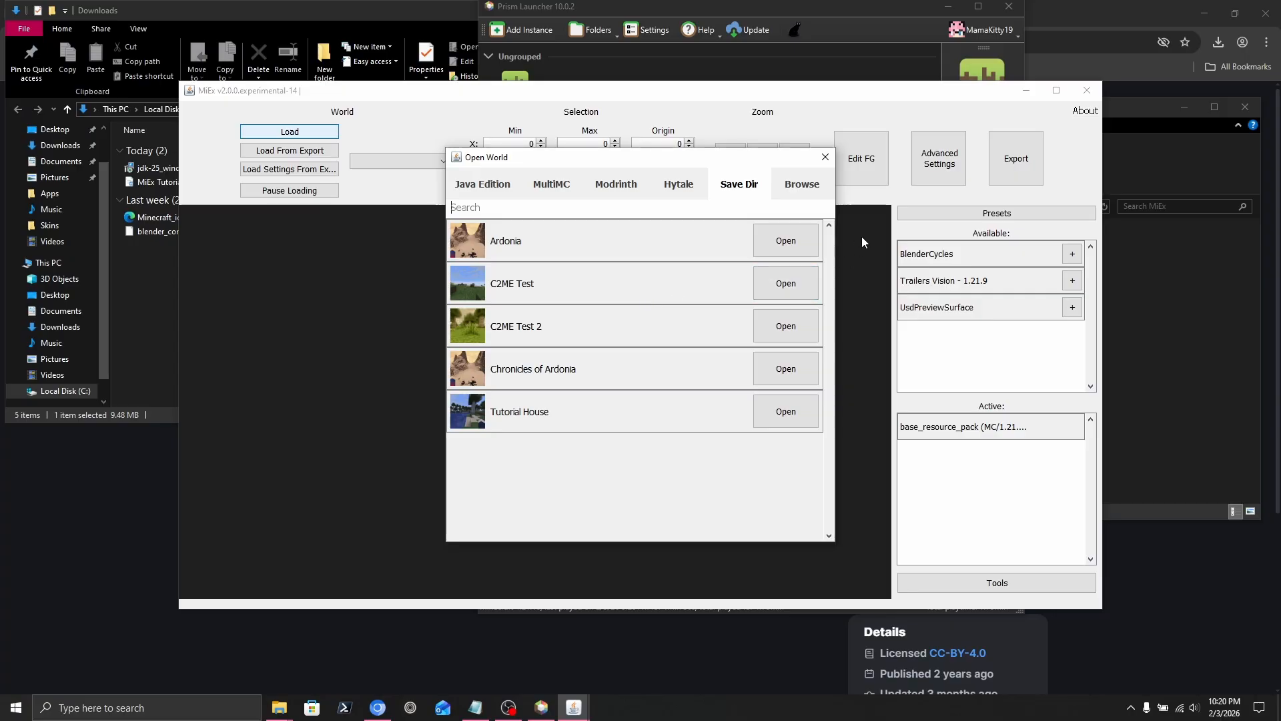
left_click(824, 159)
left_click(957, 579)
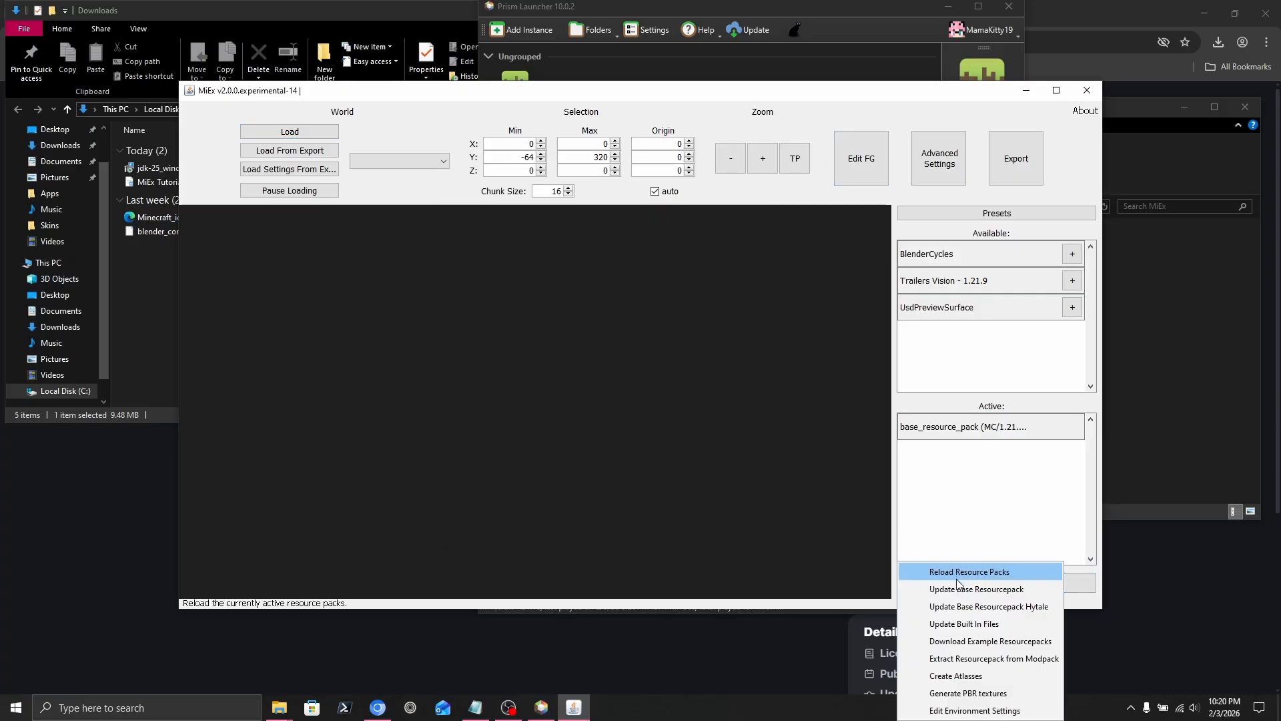
Extract the instance's mods folder into a new TutorialModpack resource pack.
left_click(974, 659)
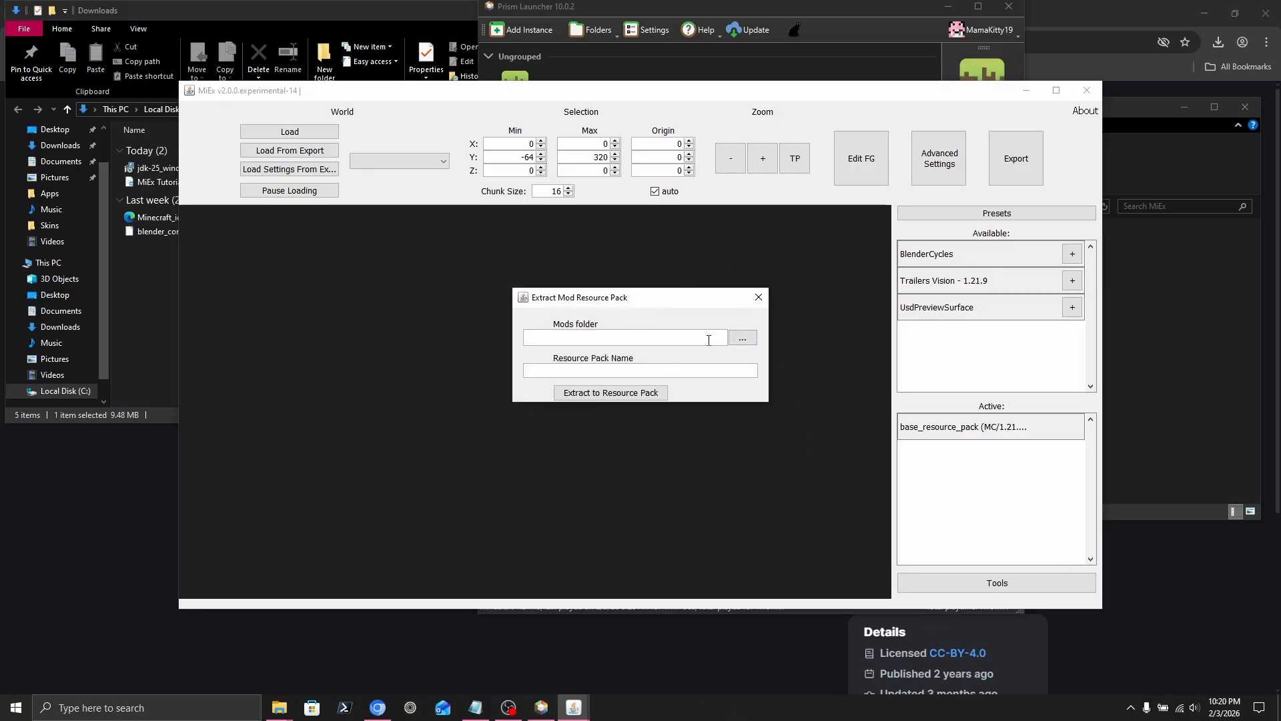
key("ctrl+v")
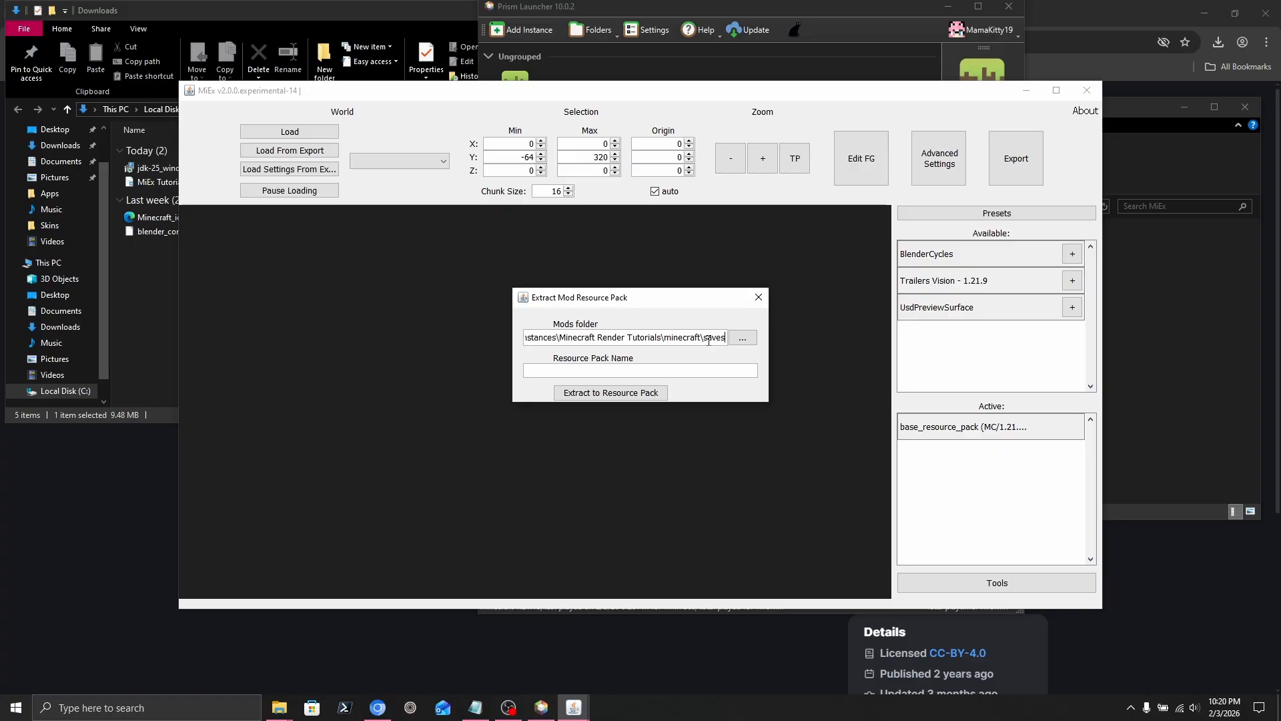
key("BackSpace")
key("BackSpace")
key("BackSpace")
key("BackSpace")
key("BackSpace")
type("mods")
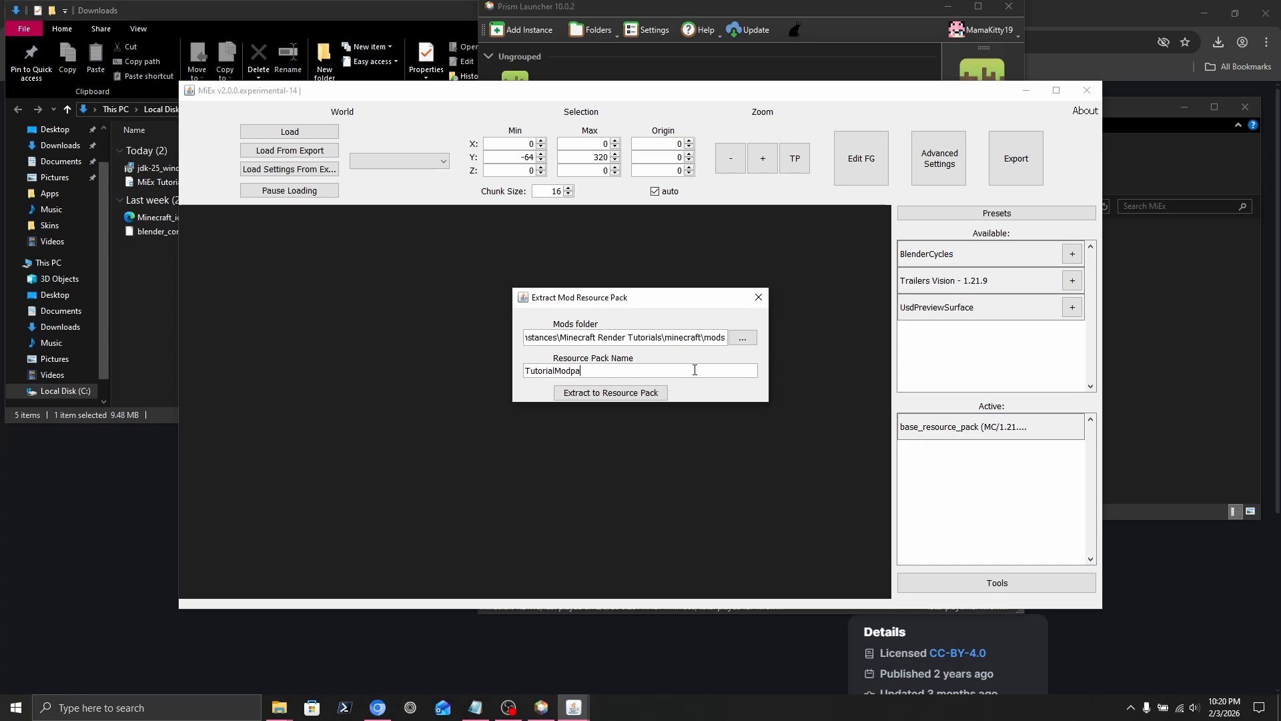
left_click(641, 394)
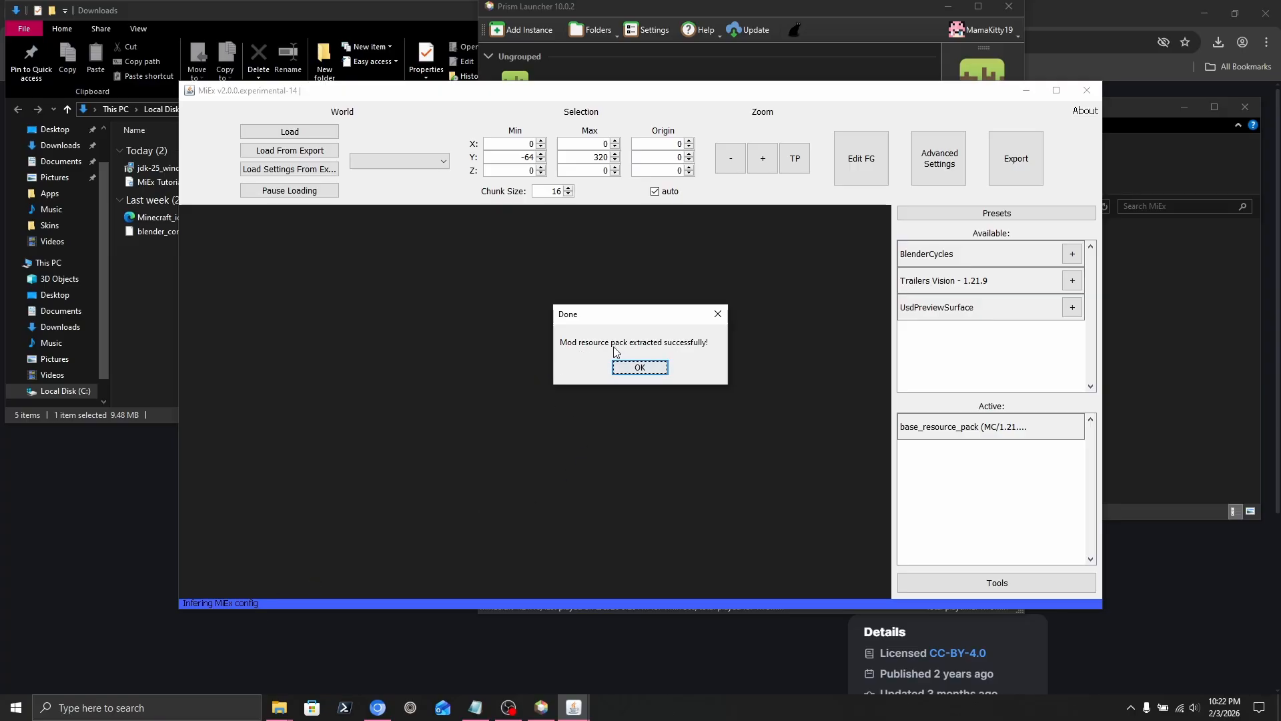
left_click(656, 370)
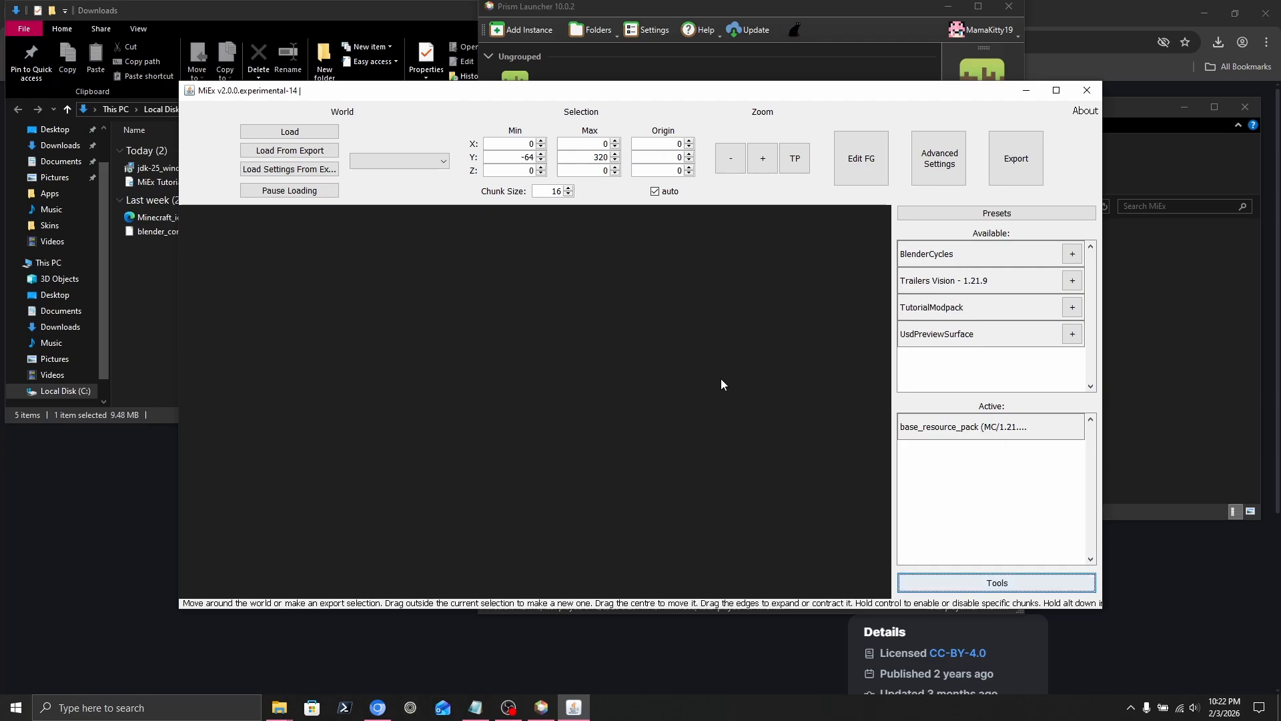
Load the Tutorial House world from Save Dir and move the map to the player.
left_click(287, 132)
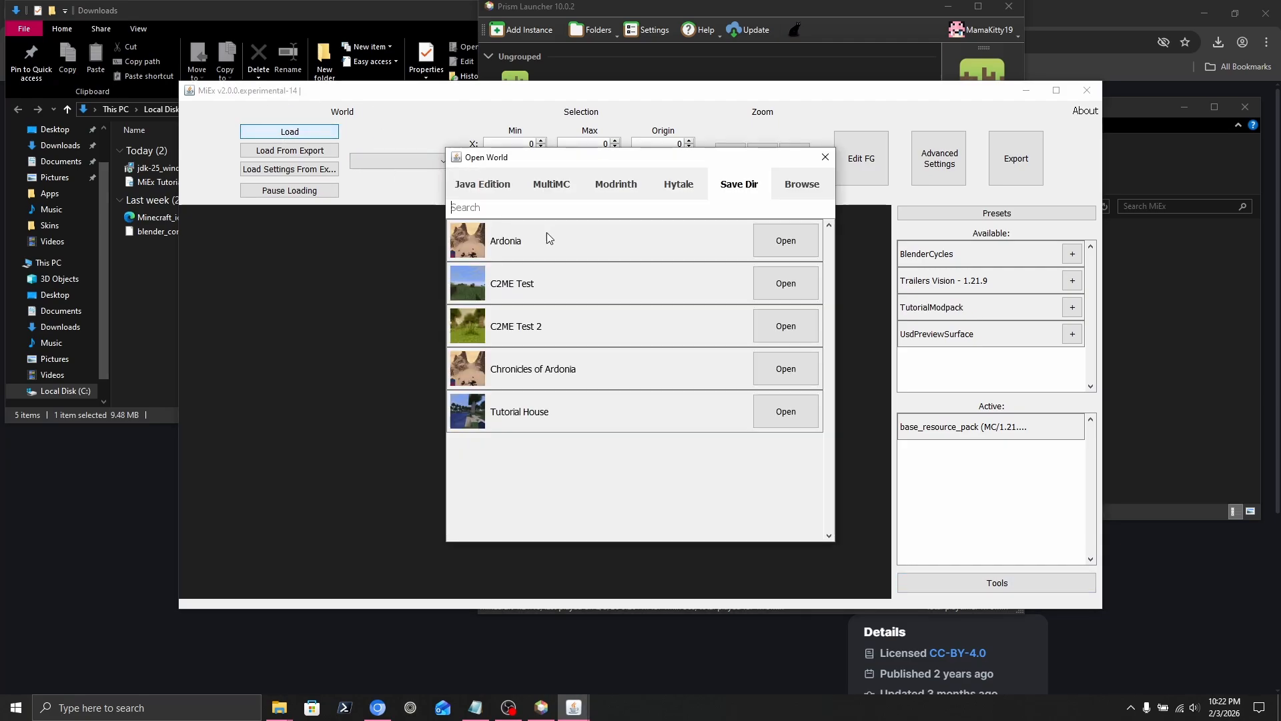
left_click(780, 415)
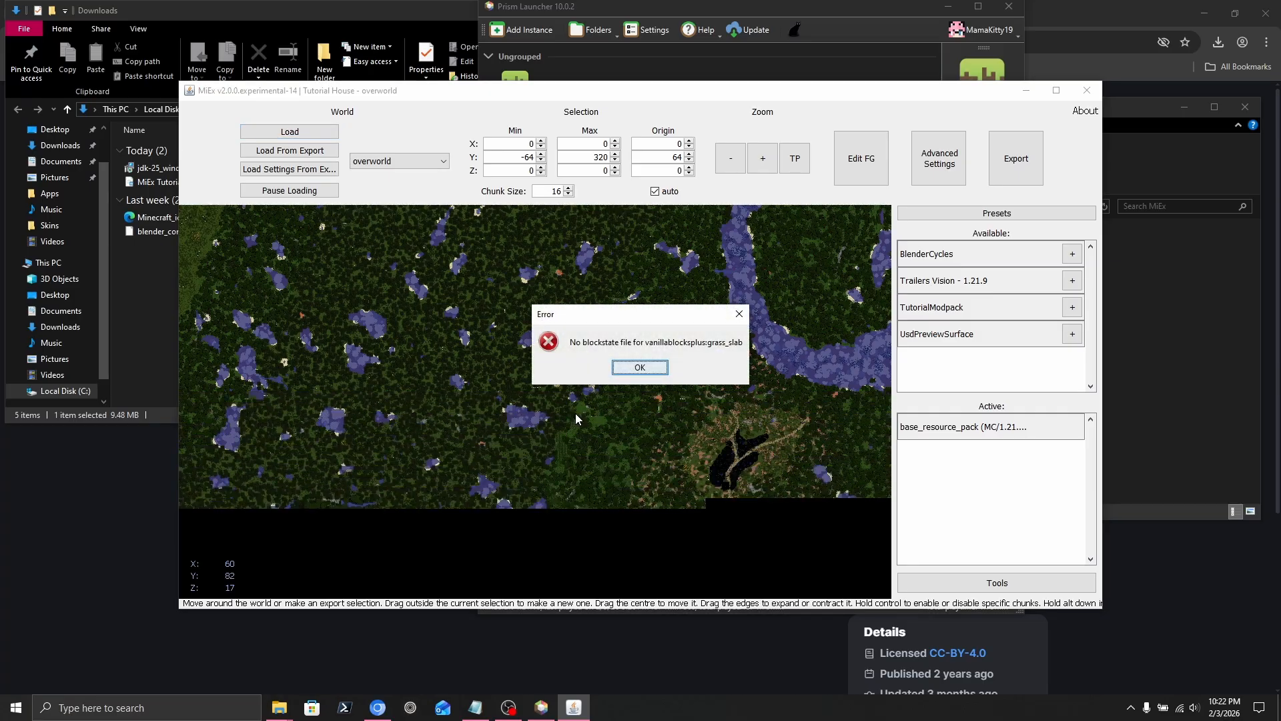
left_click(623, 368)
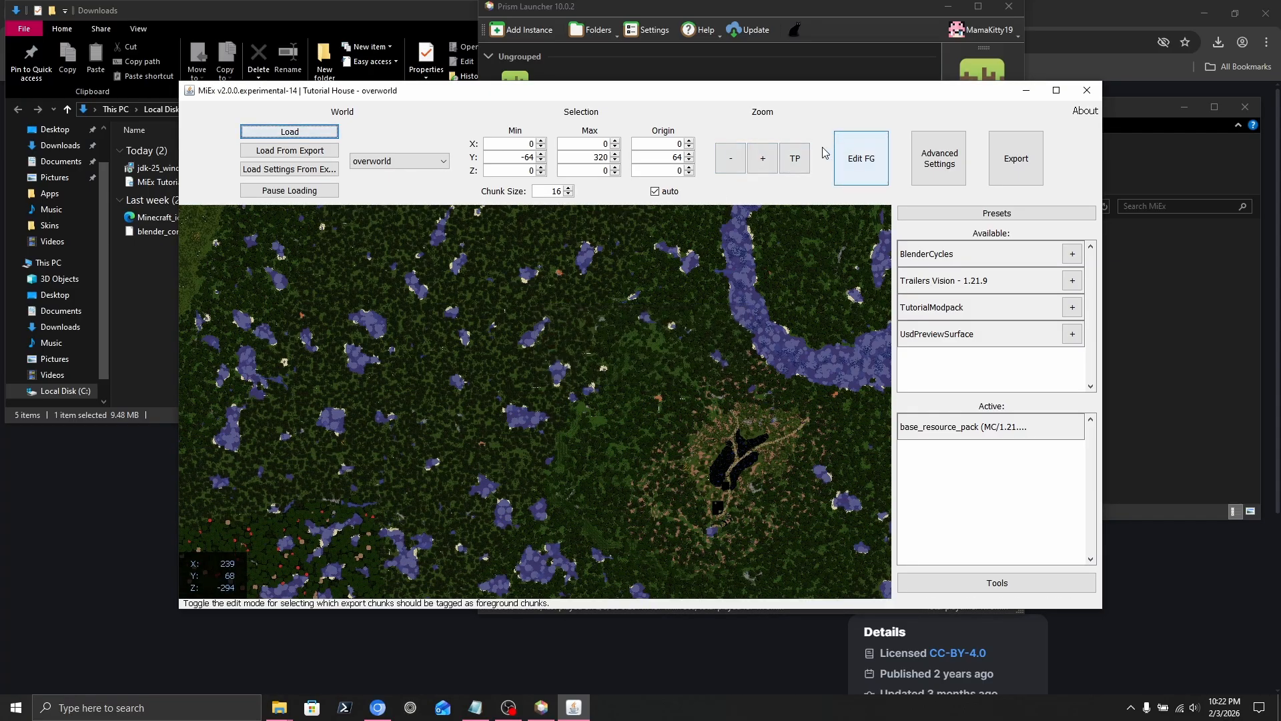
left_click(794, 158)
left_click(770, 195)
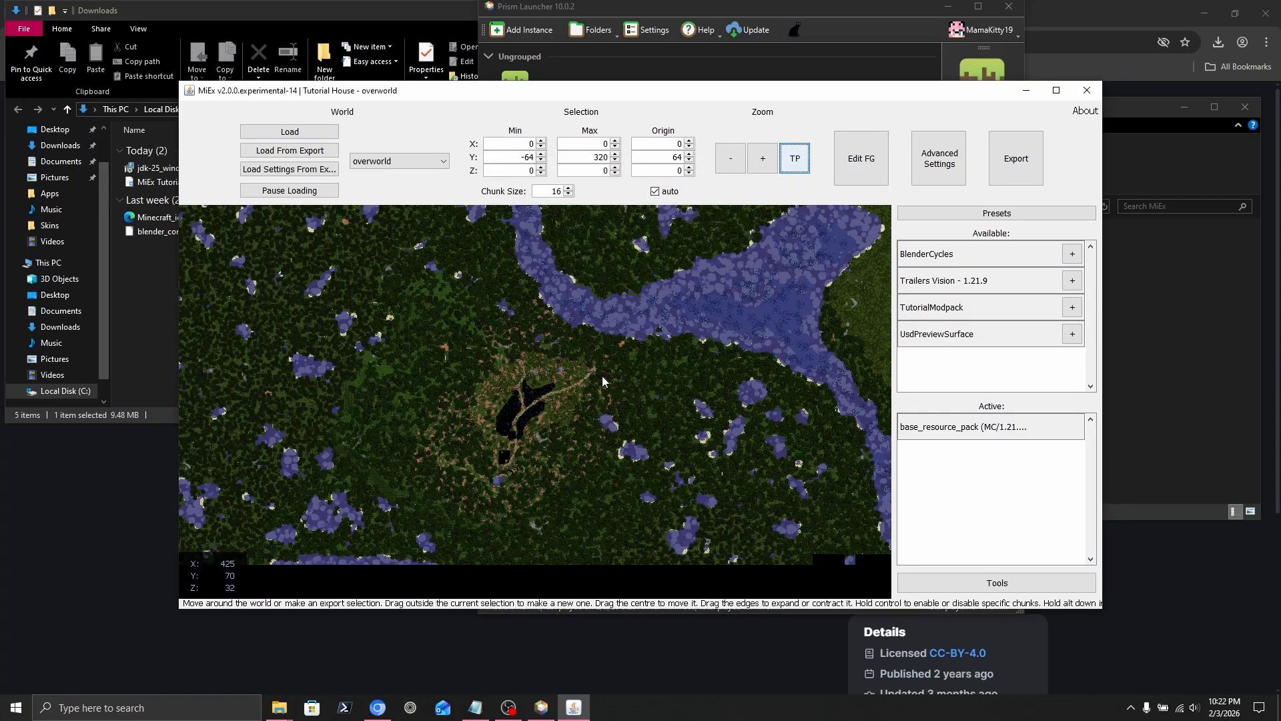
Draw an export selection around the lake, widening its left and bottom edges.
scroll(497, 452, "up", 2)
scroll(535, 488, "down", 1)
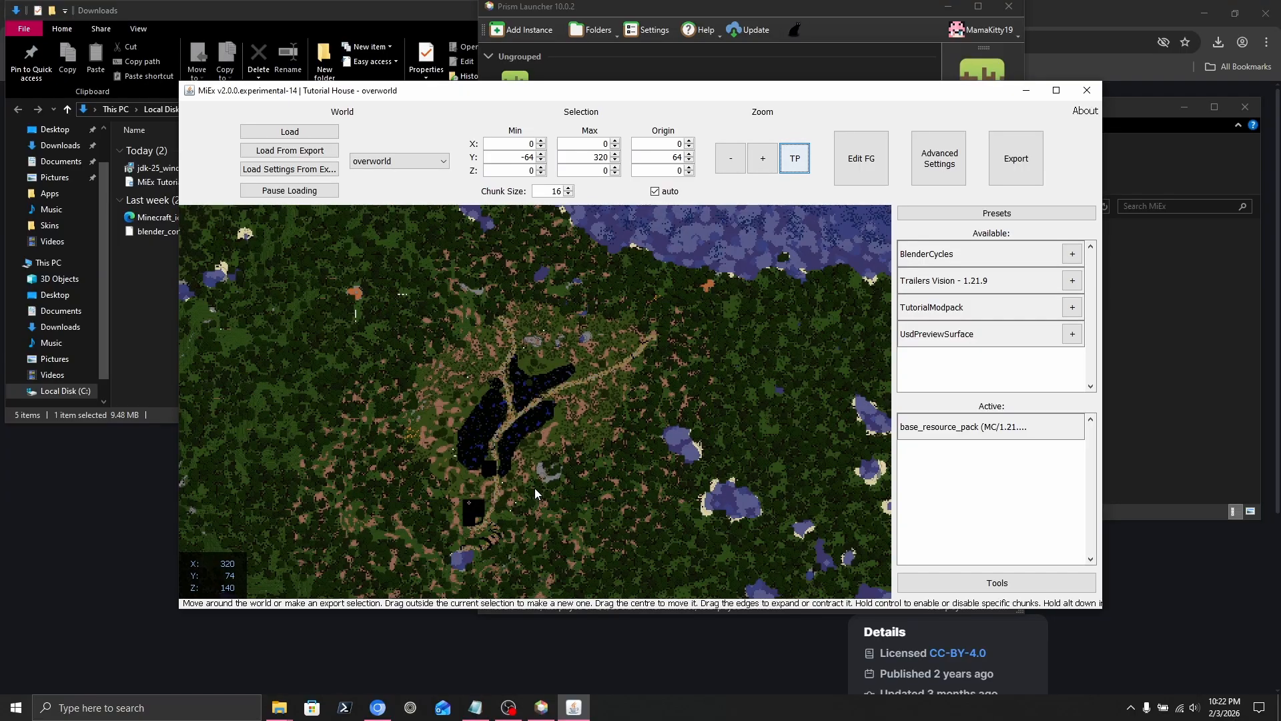
left_click_drag(415, 578, 673, 260)
left_click_drag(414, 557, 349, 557)
left_click_drag(465, 580, 460, 592)
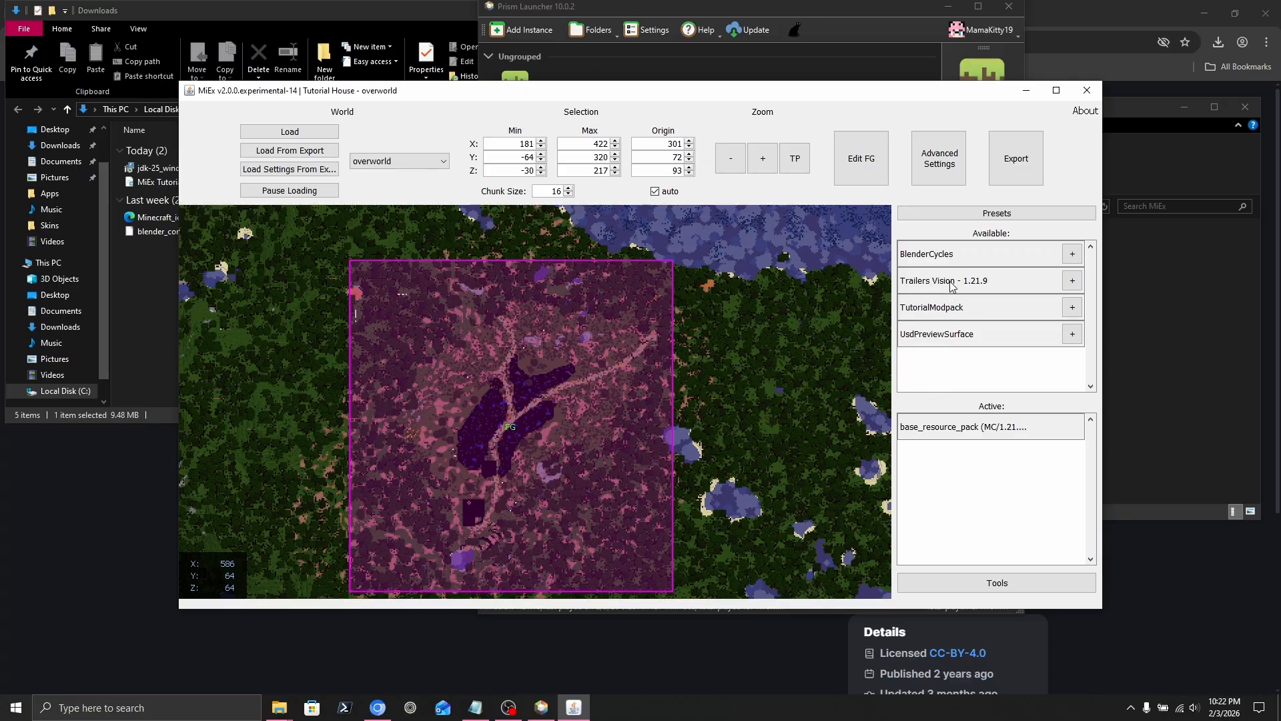
Activate the TutorialModpack, Trailers Vision and BlenderCycles presets.
left_click(1073, 307)
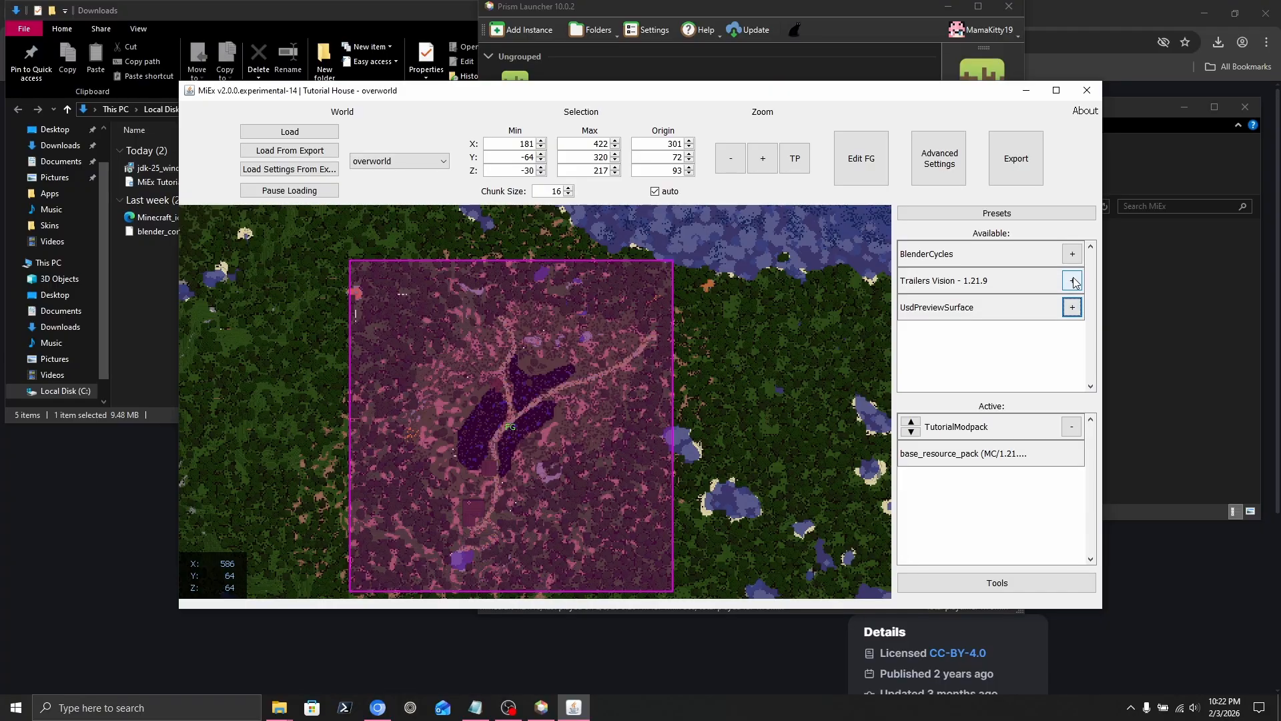
left_click(1073, 281)
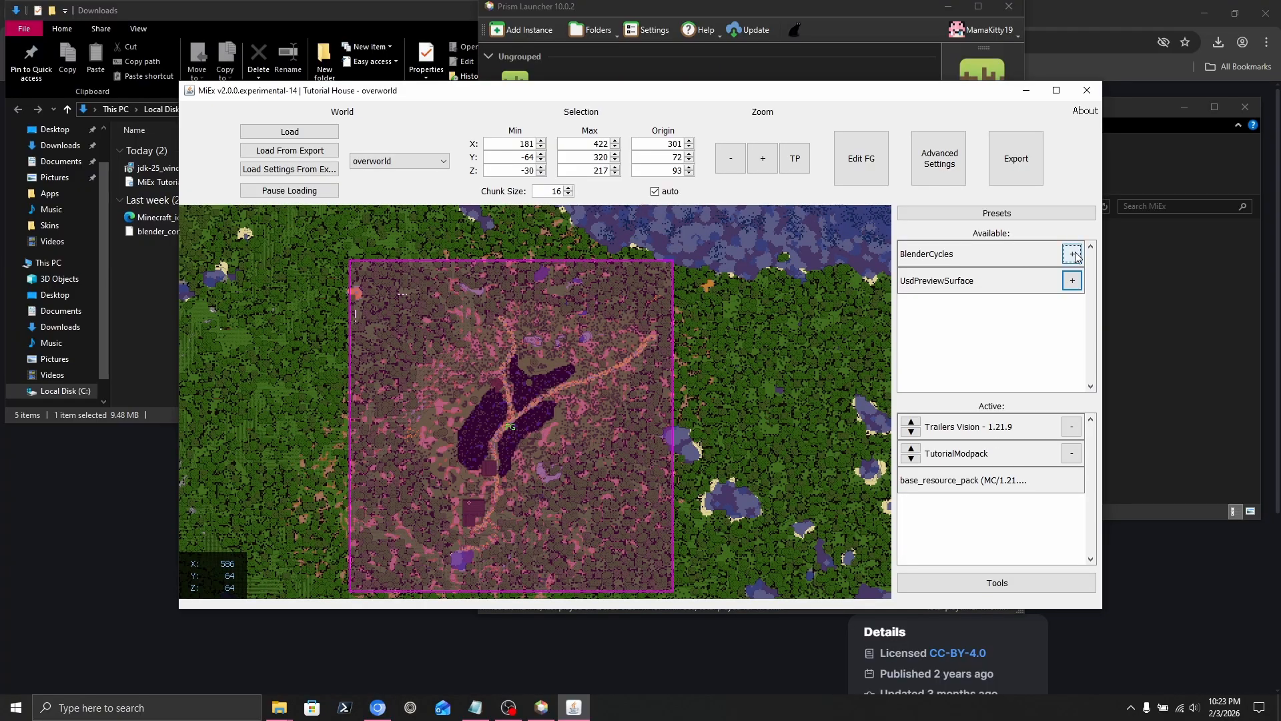
left_click(1073, 254)
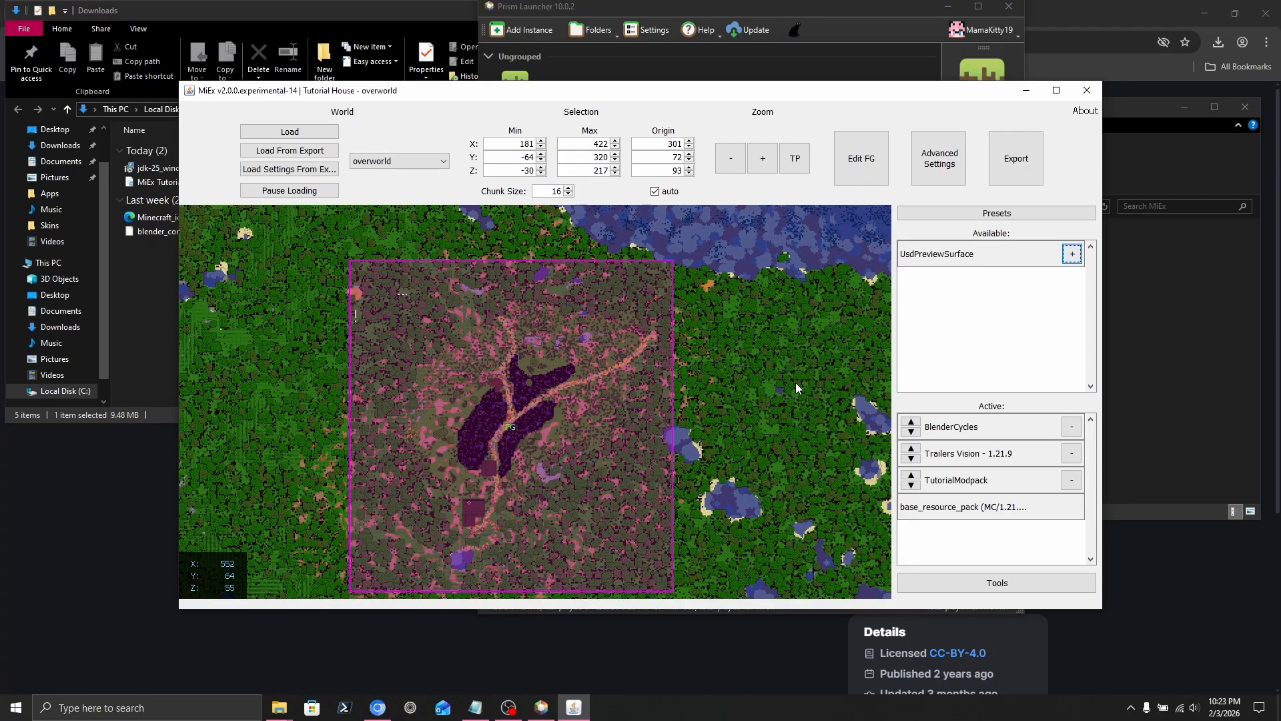
right_click_drag(570, 339, 584, 311)
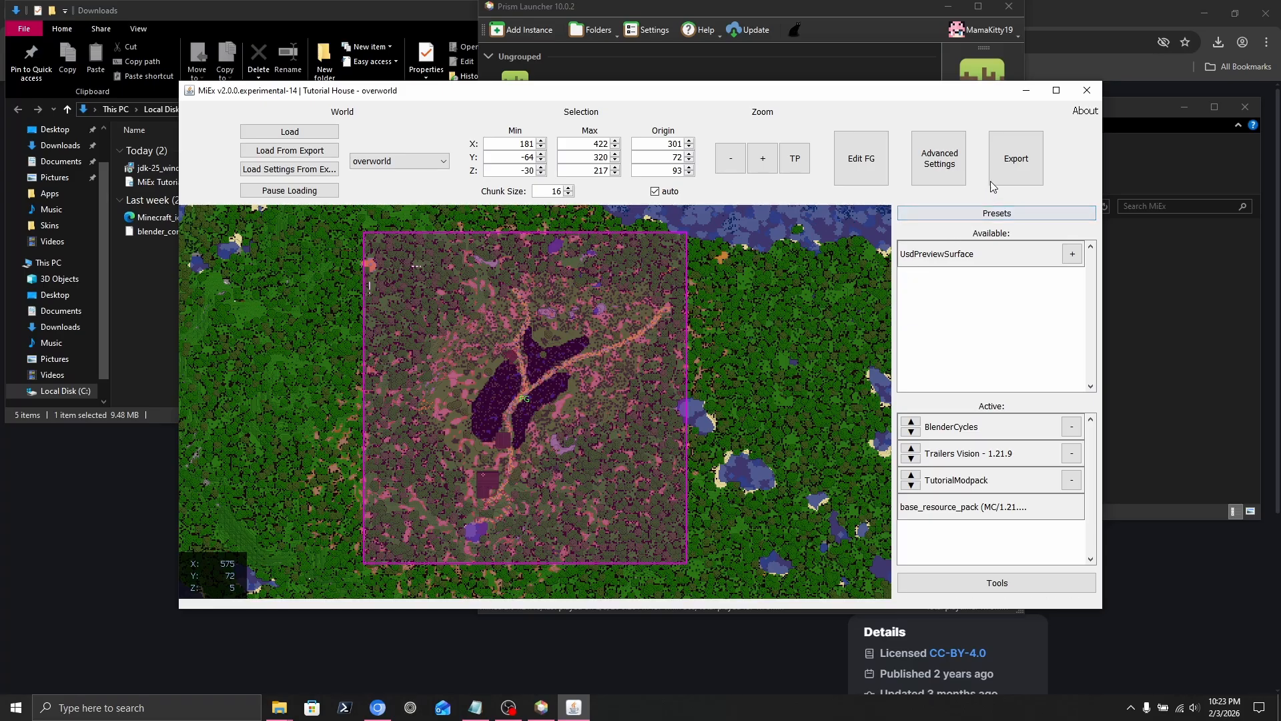
Export the selection as WorldModded USD into a new ModdedExport folder.
left_click(1011, 172)
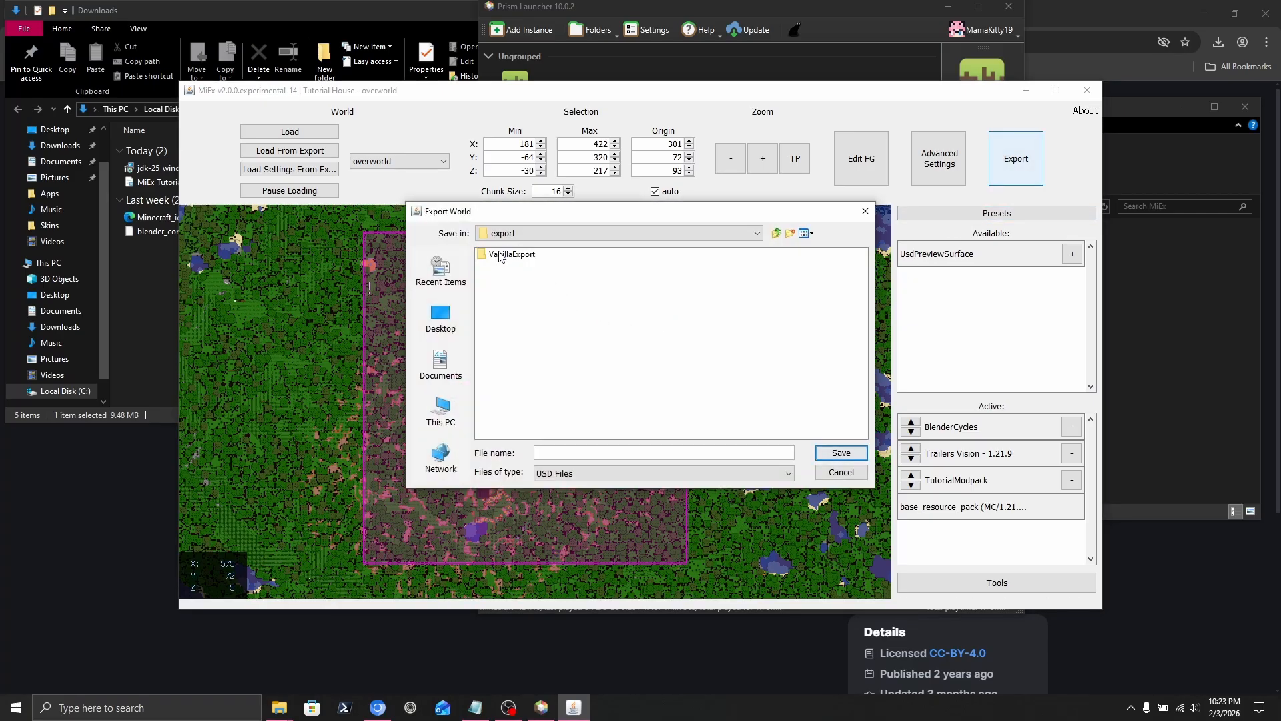
left_click(792, 233)
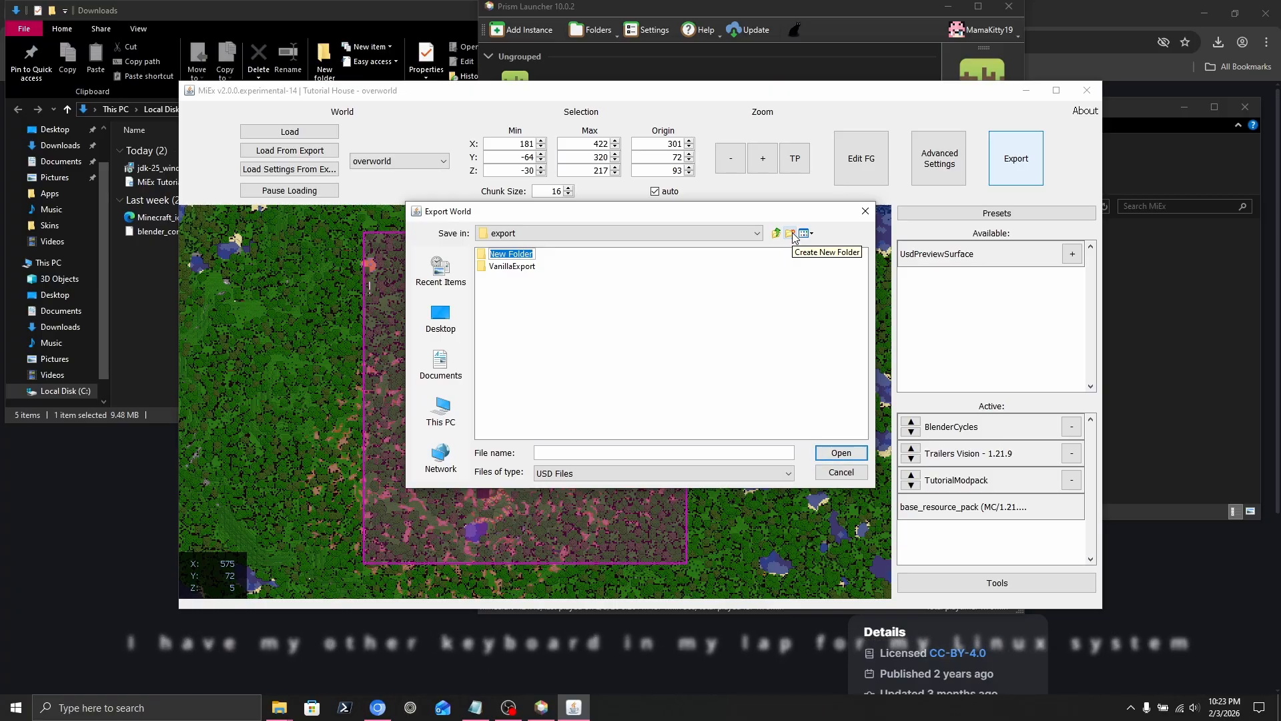
type("Modded")
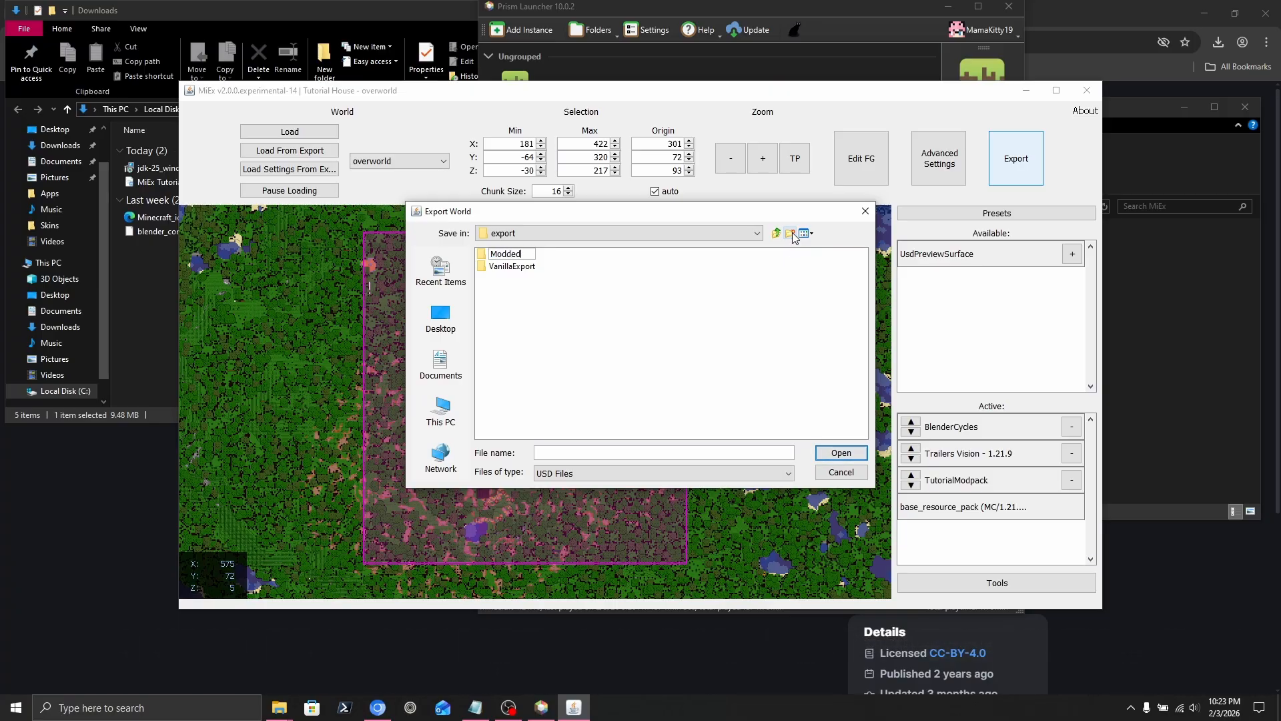
type("Export")
key("Return")
double_click(532, 257)
left_click(574, 454)
type("W")
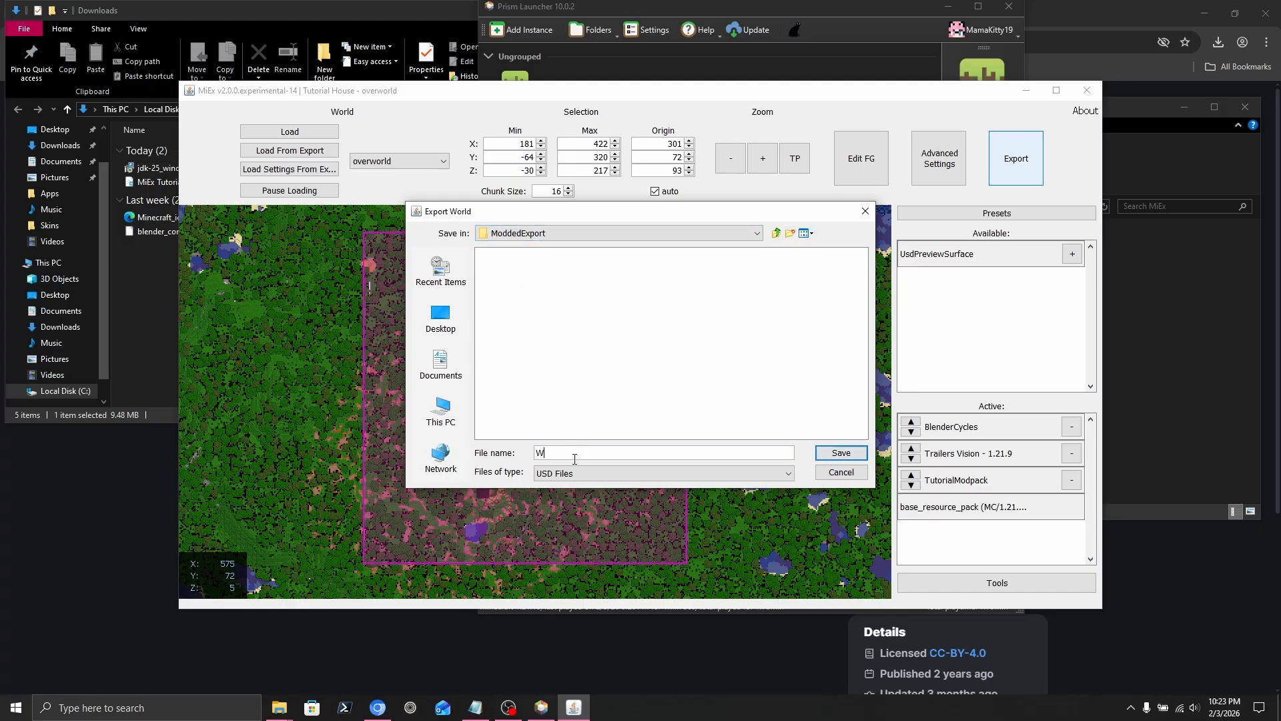
type("orldModded")
left_click(822, 457)
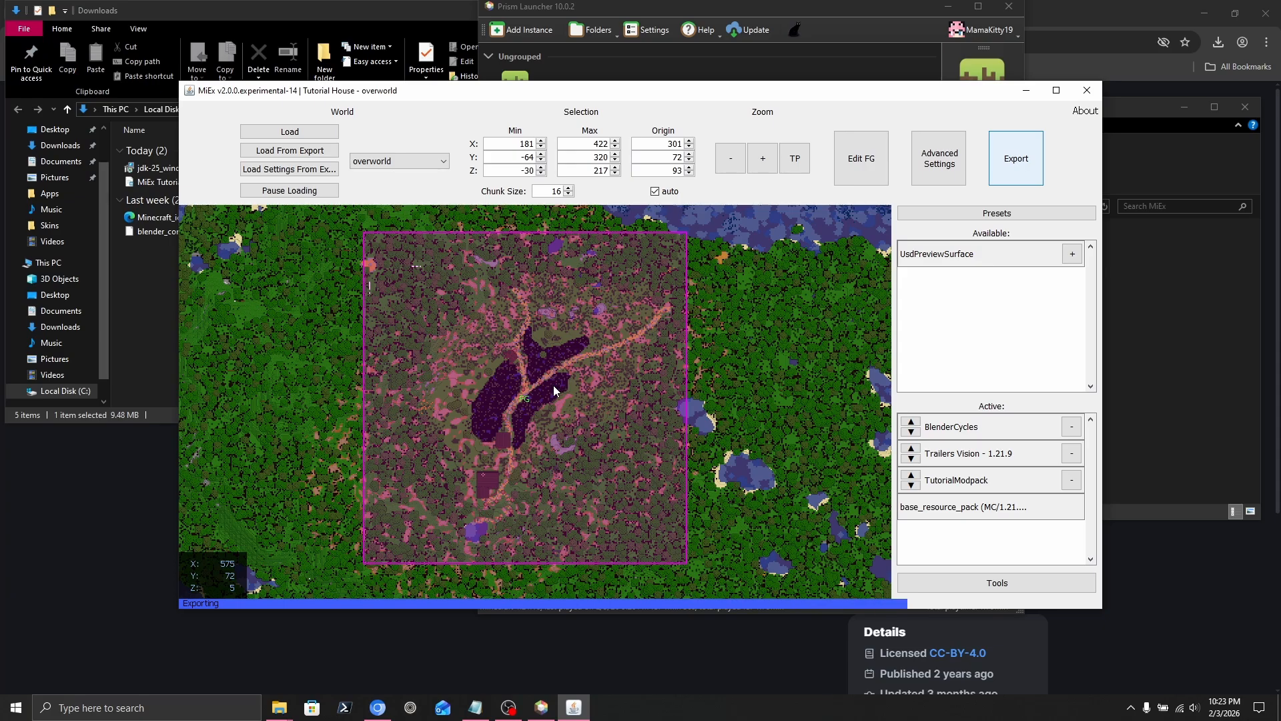
left_click(641, 369)
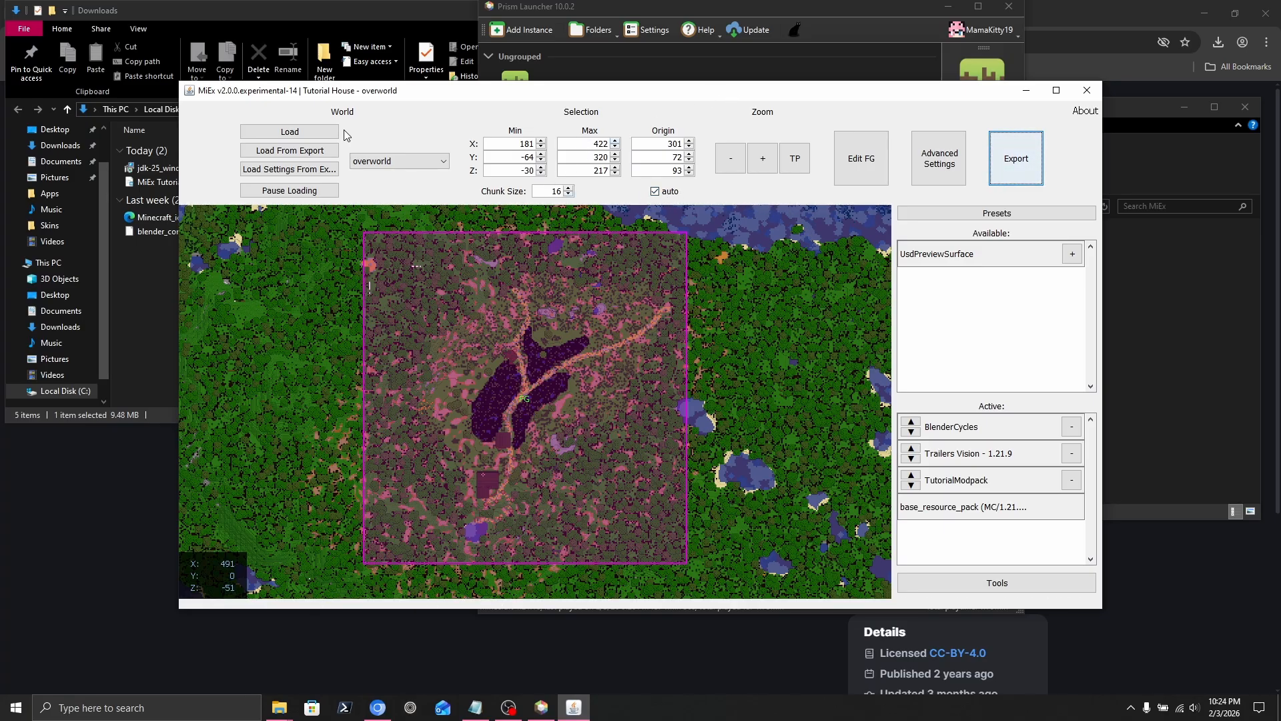
Enable LOD with a 124-wide area at X 292, Z 150, and extend the selection downward.
left_click(943, 159)
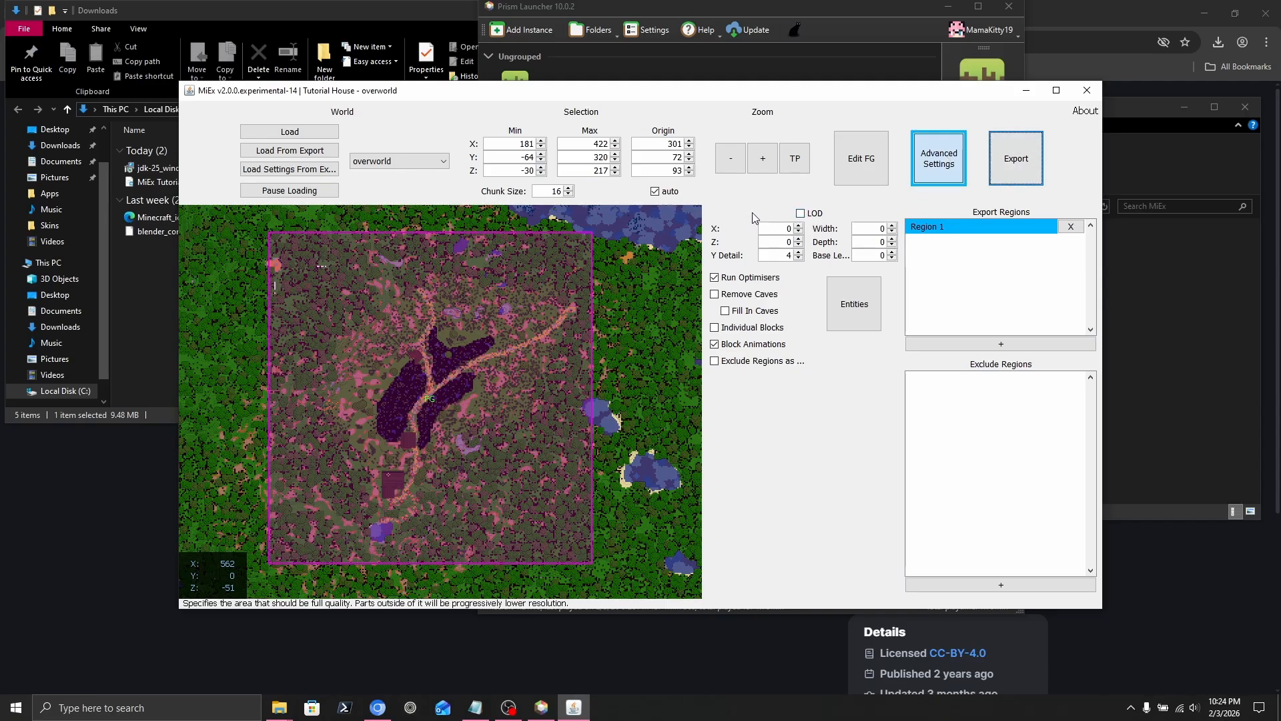
left_click(801, 213)
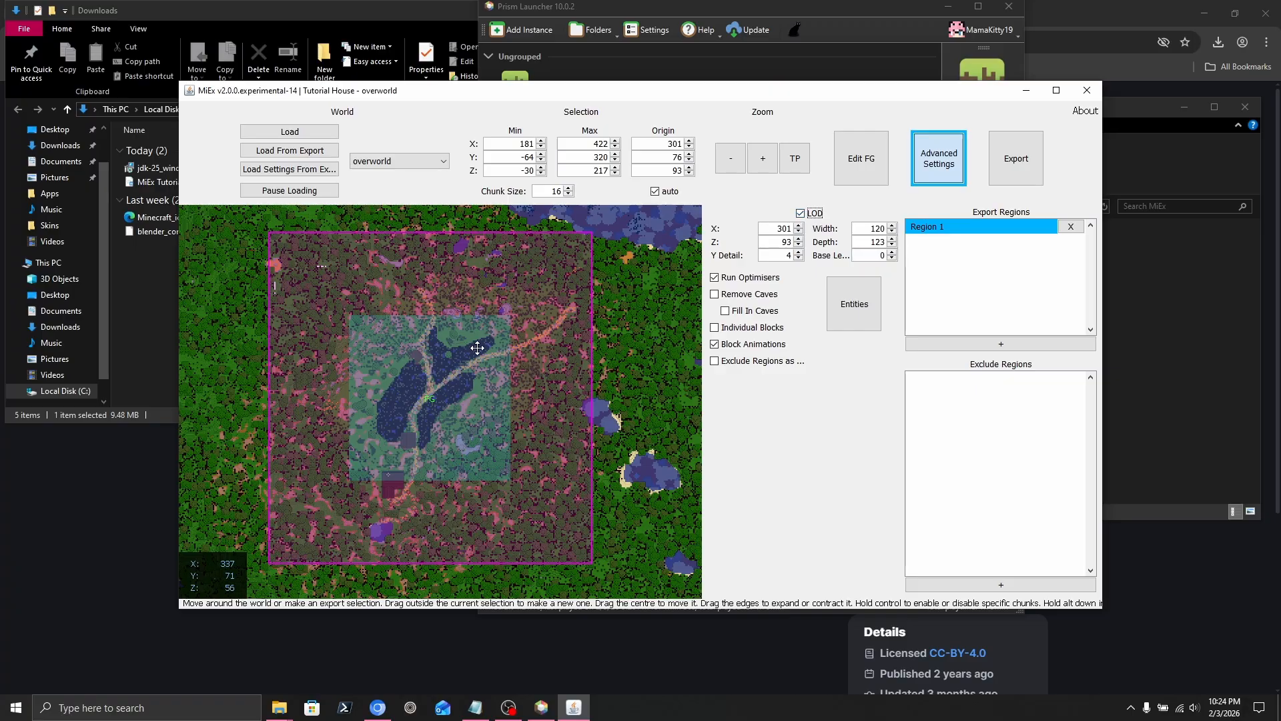
left_click_drag(435, 387, 441, 377)
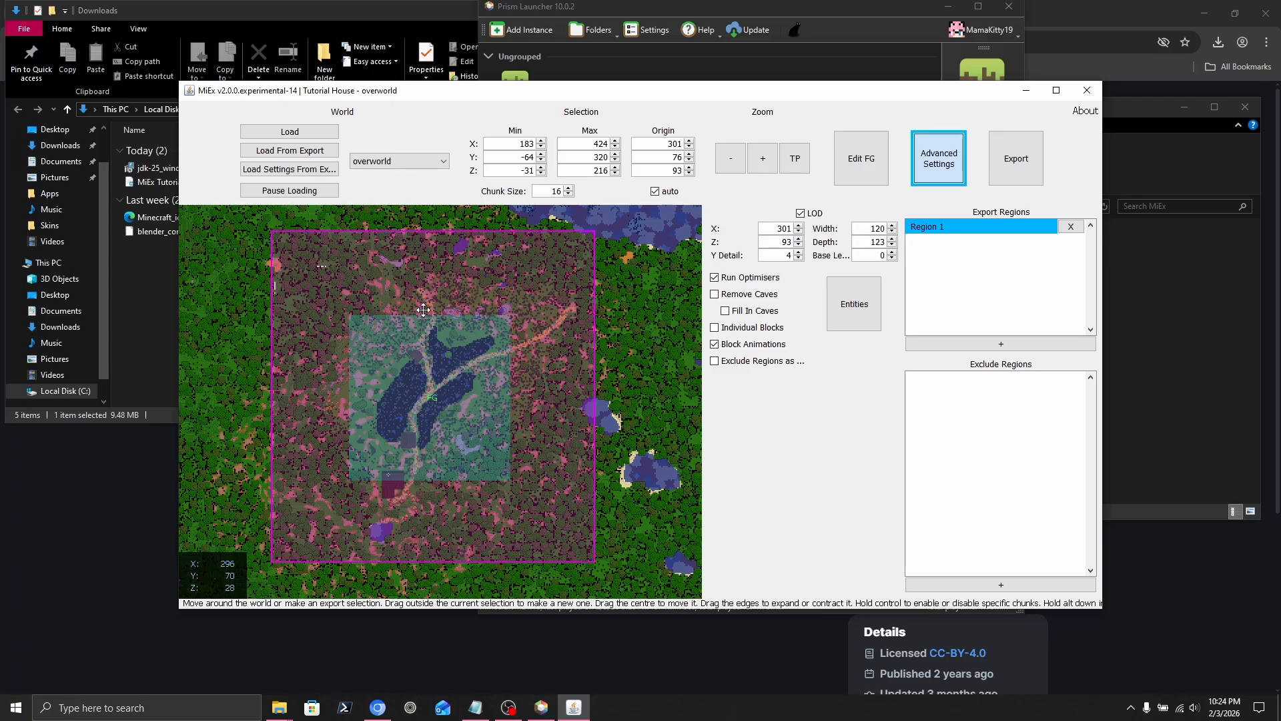
left_click(799, 232)
left_click(798, 231)
left_click(799, 231)
left_click(799, 231)
left_click(799, 231)
left_click(799, 232)
left_click(799, 231)
left_click(798, 231)
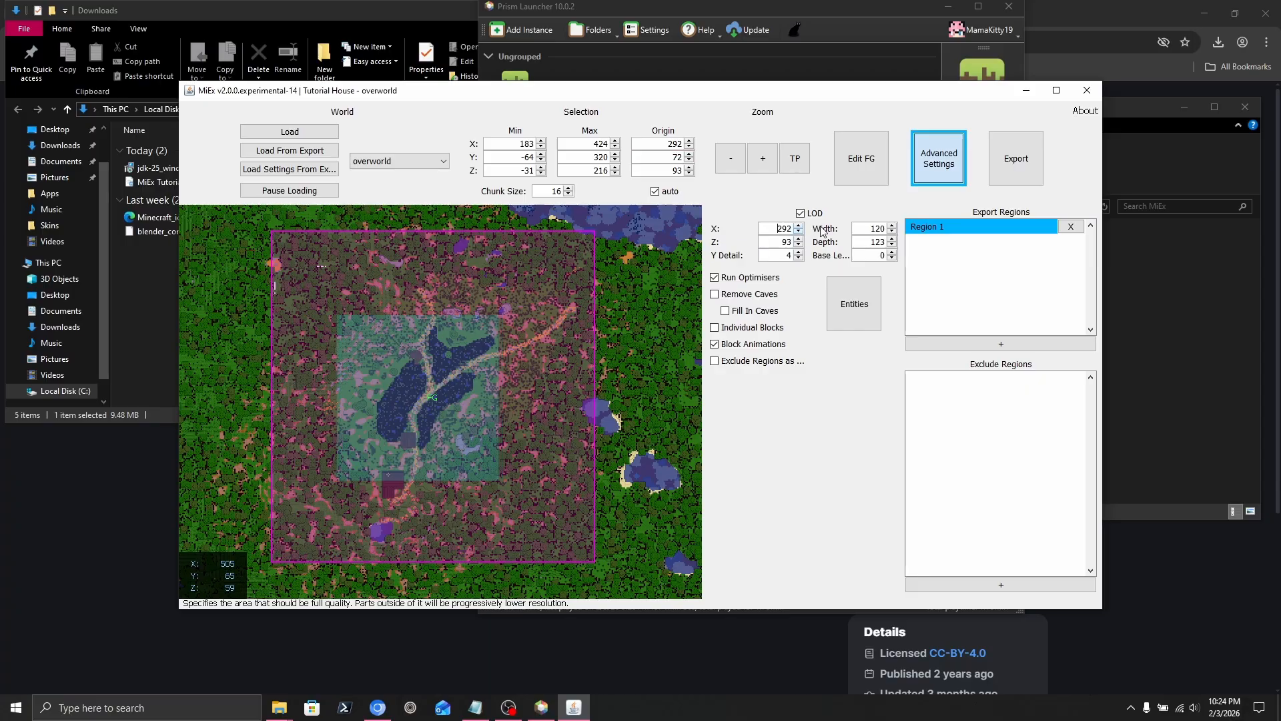
left_click(892, 226)
left_click(893, 225)
left_click(893, 226)
left_click_drag(799, 238, 800, 241)
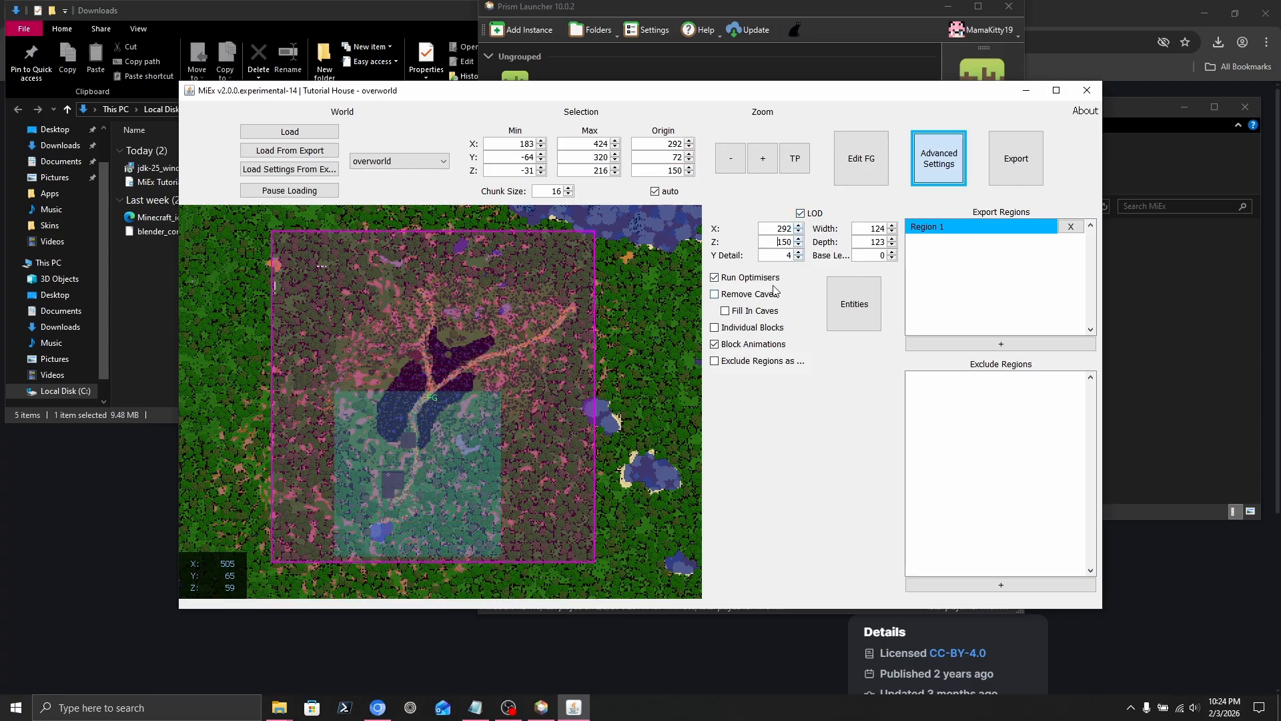
left_click_drag(504, 563, 503, 592)
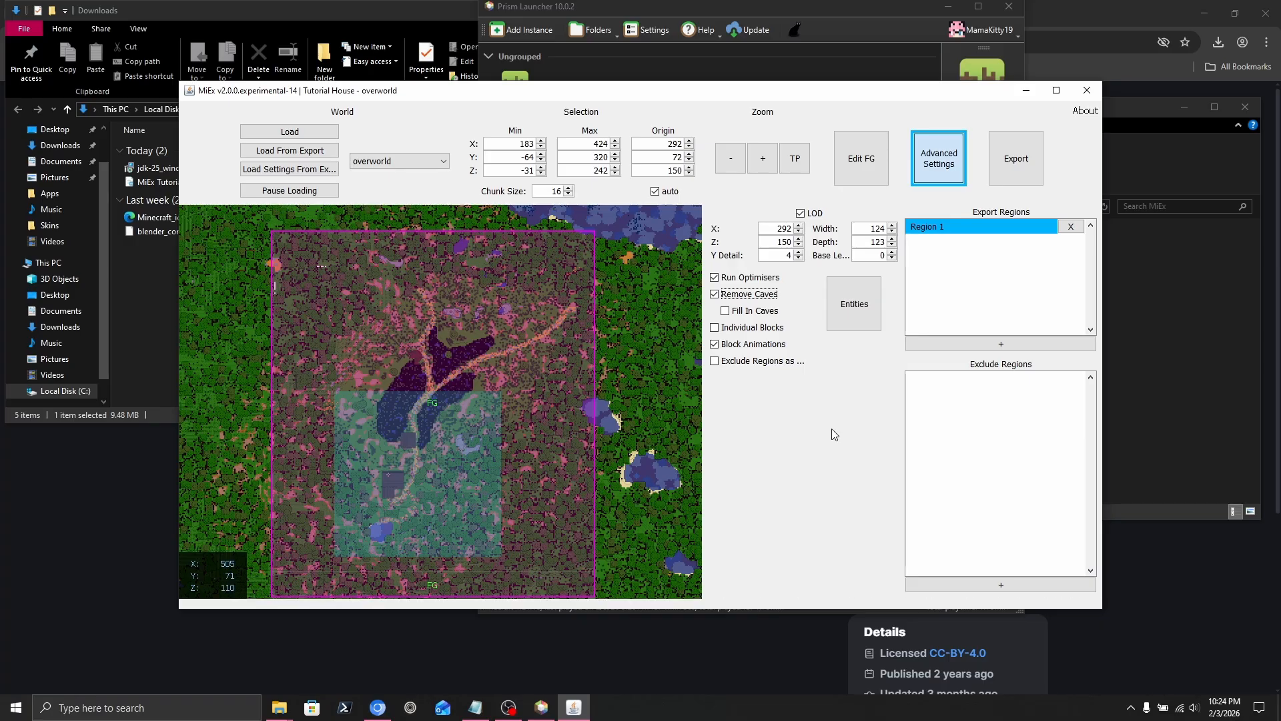
key("super+Up")
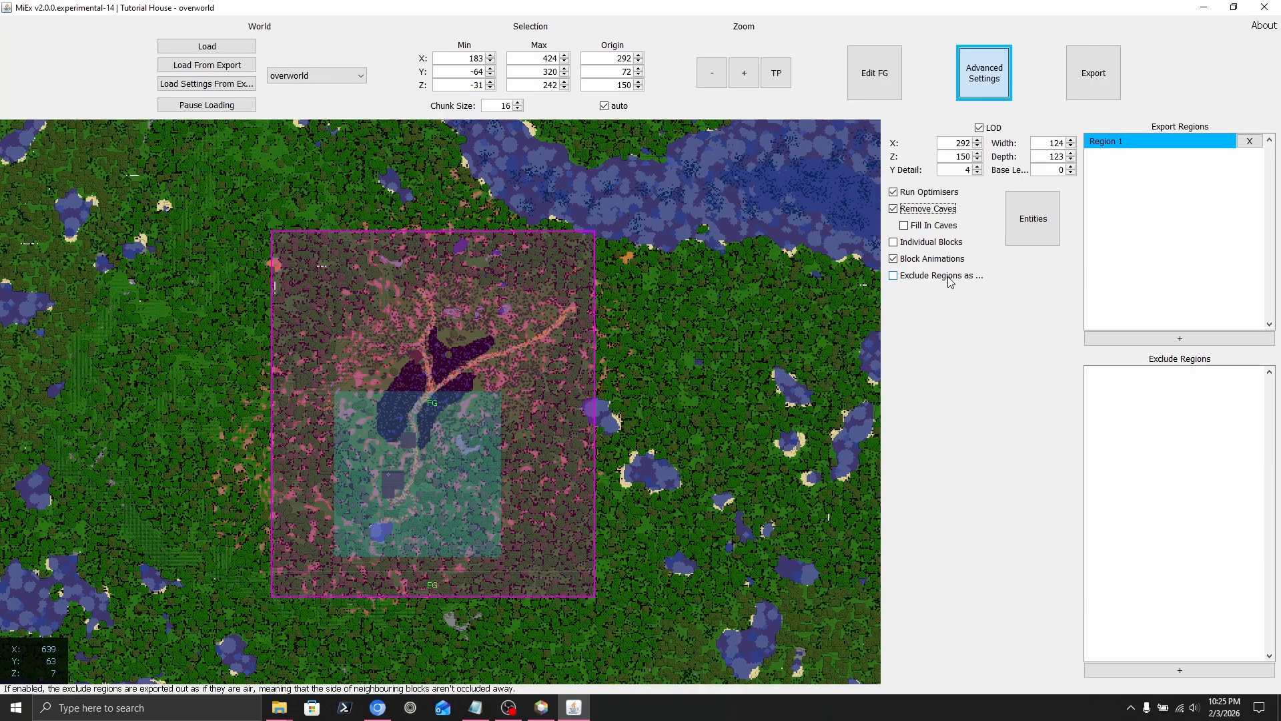
left_click(1036, 218)
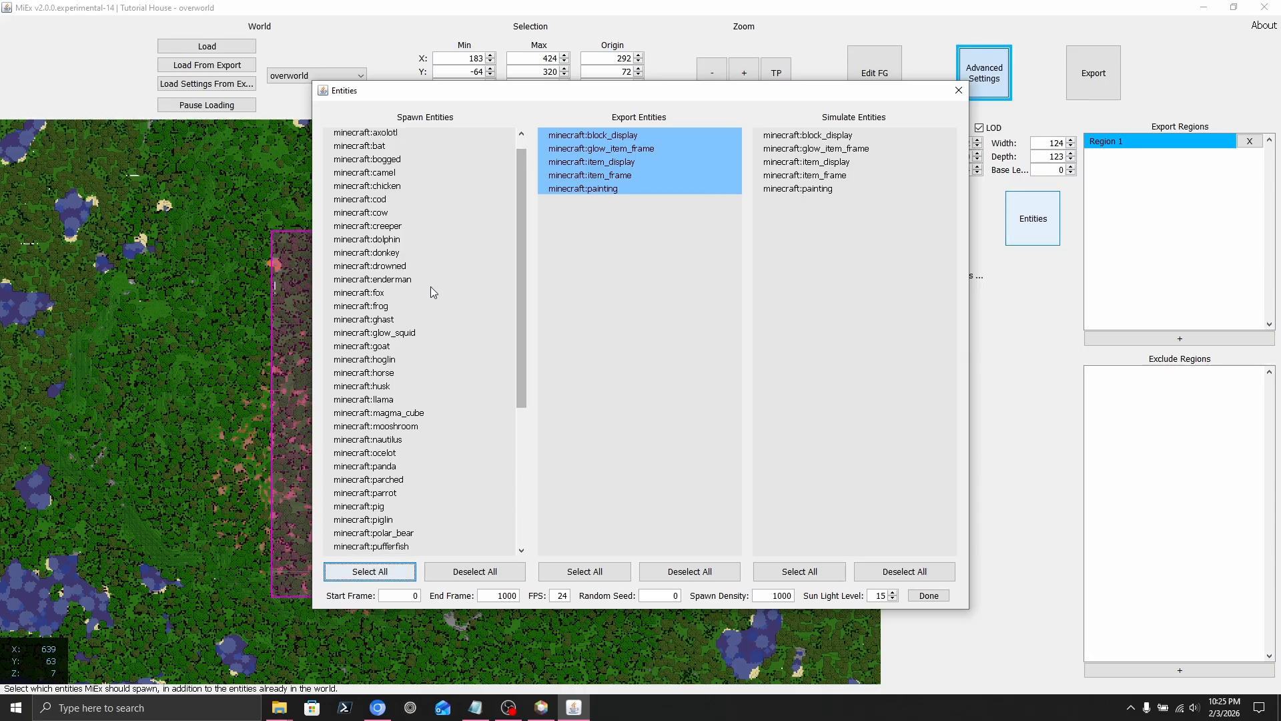
scroll(443, 394, "down", 3)
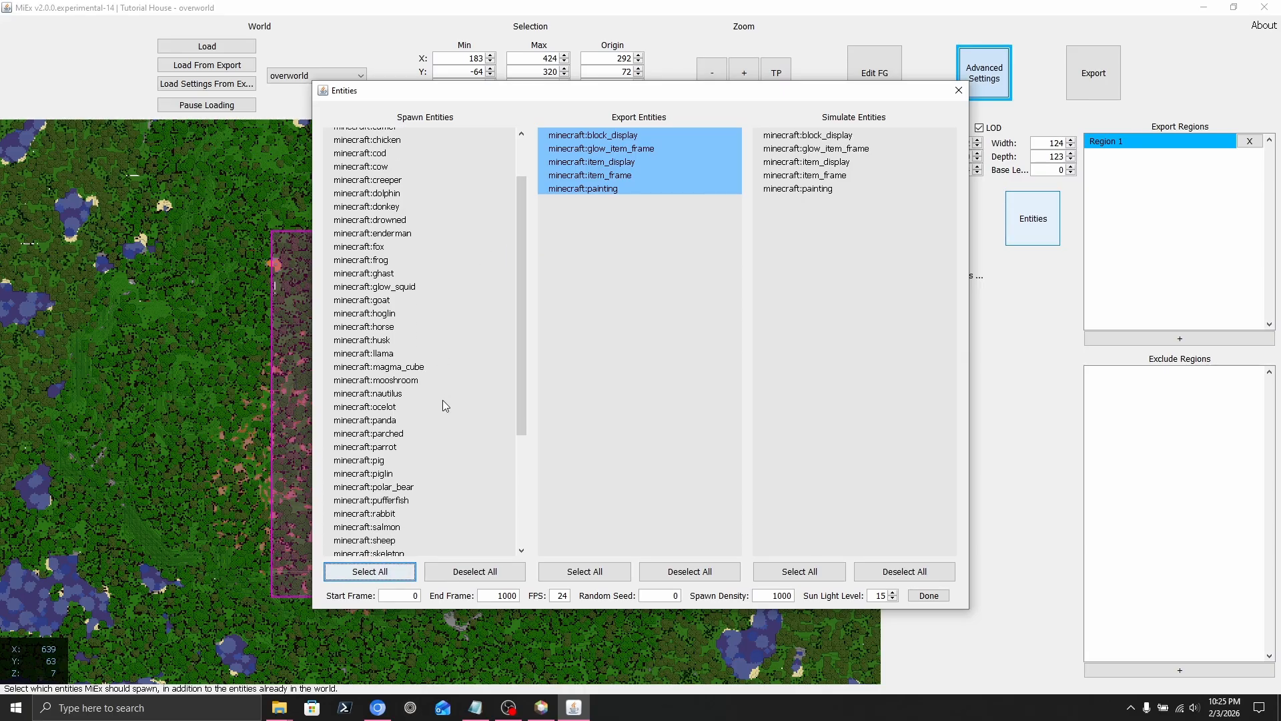
scroll(442, 399, "down", 1)
scroll(458, 395, "down", 1)
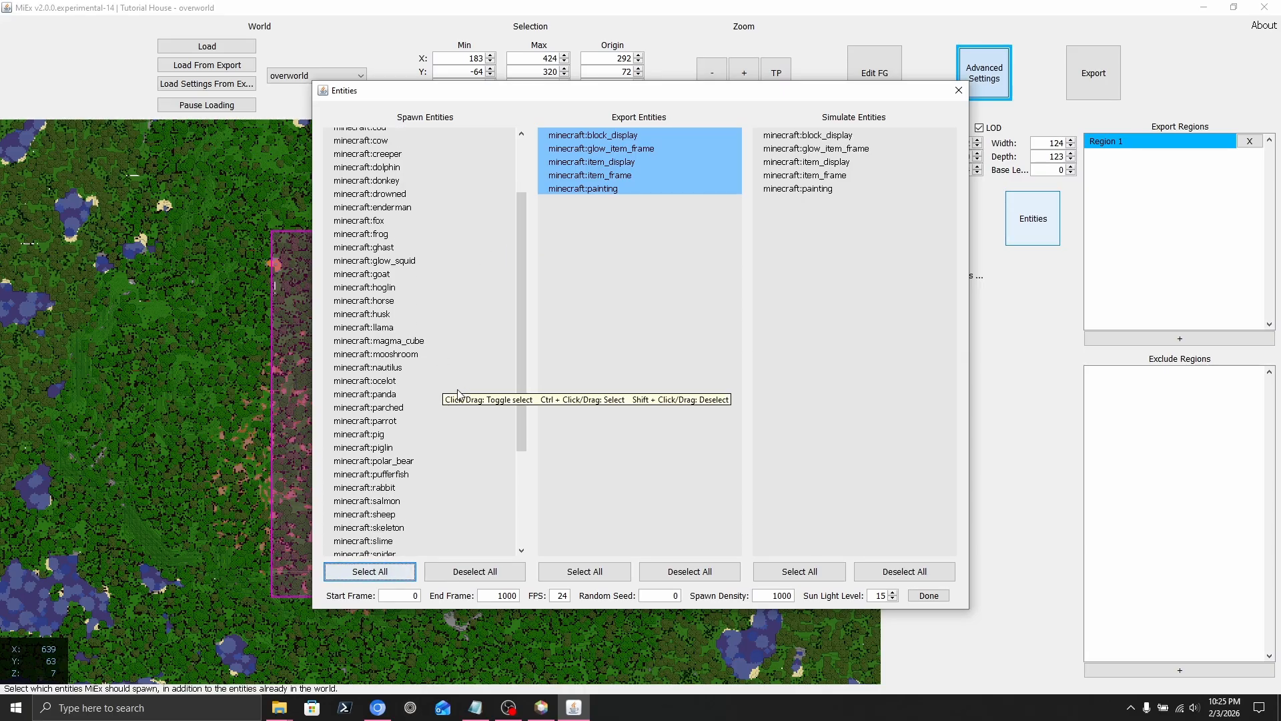
left_click_drag(521, 386, 518, 133)
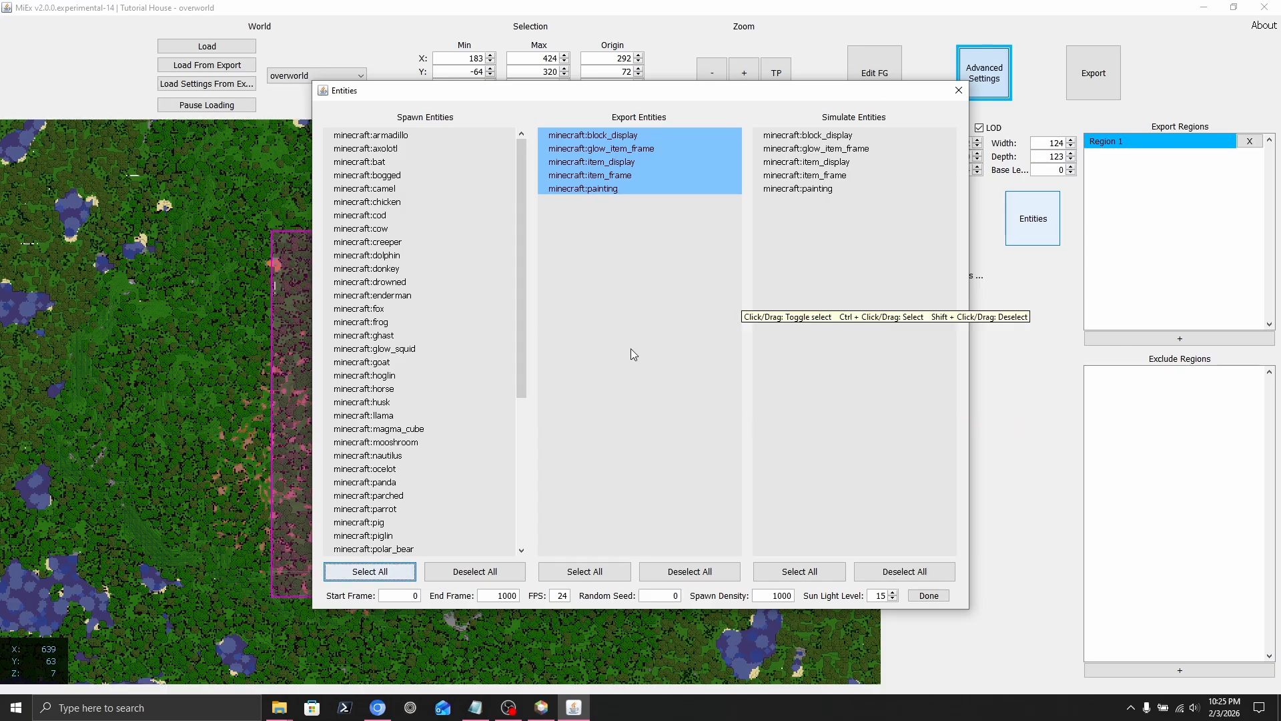
left_click(958, 91)
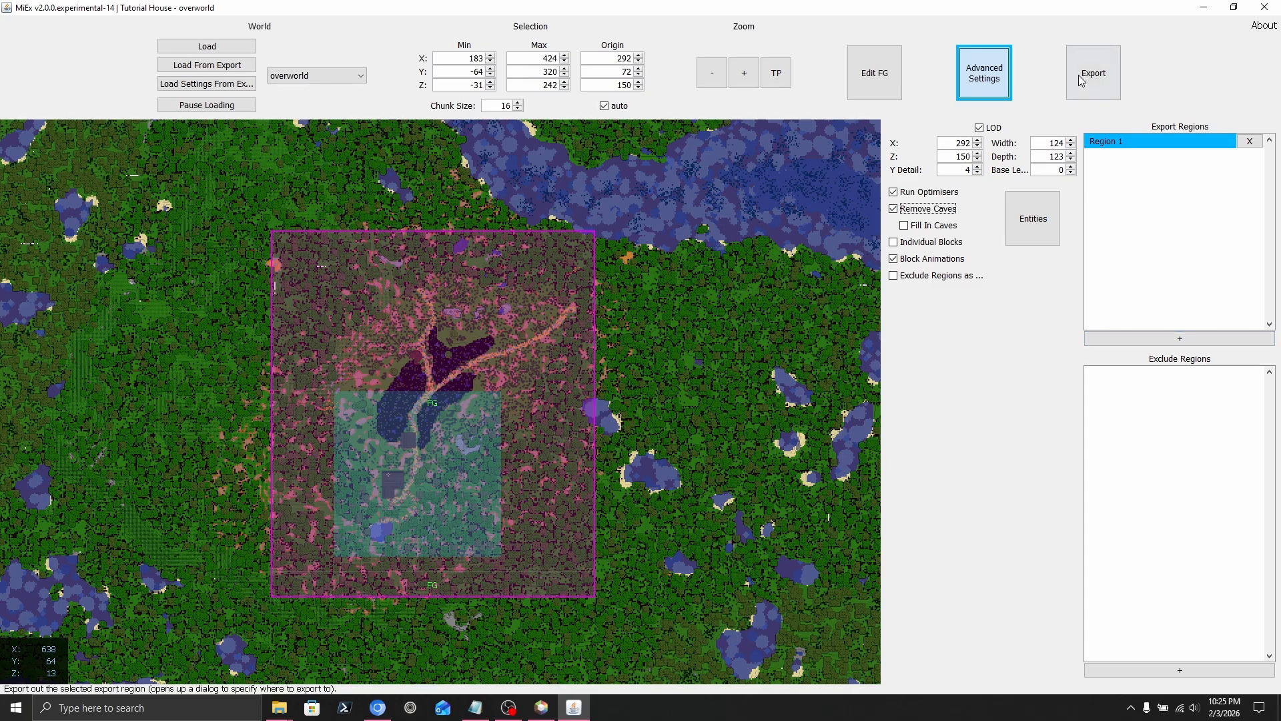
Export the region as World into a new LODExport folder under export, then hide Advanced Settings.
left_click(1103, 83)
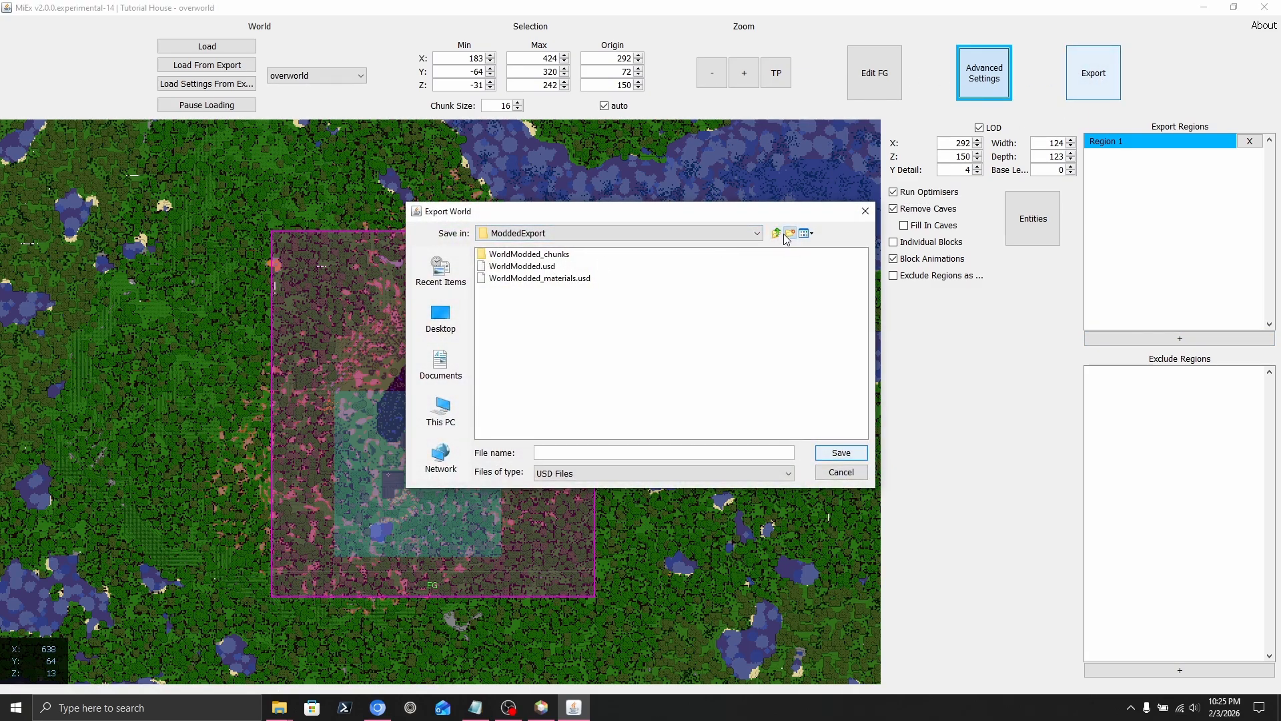
left_click(786, 235)
left_click(737, 312)
right_click(513, 253)
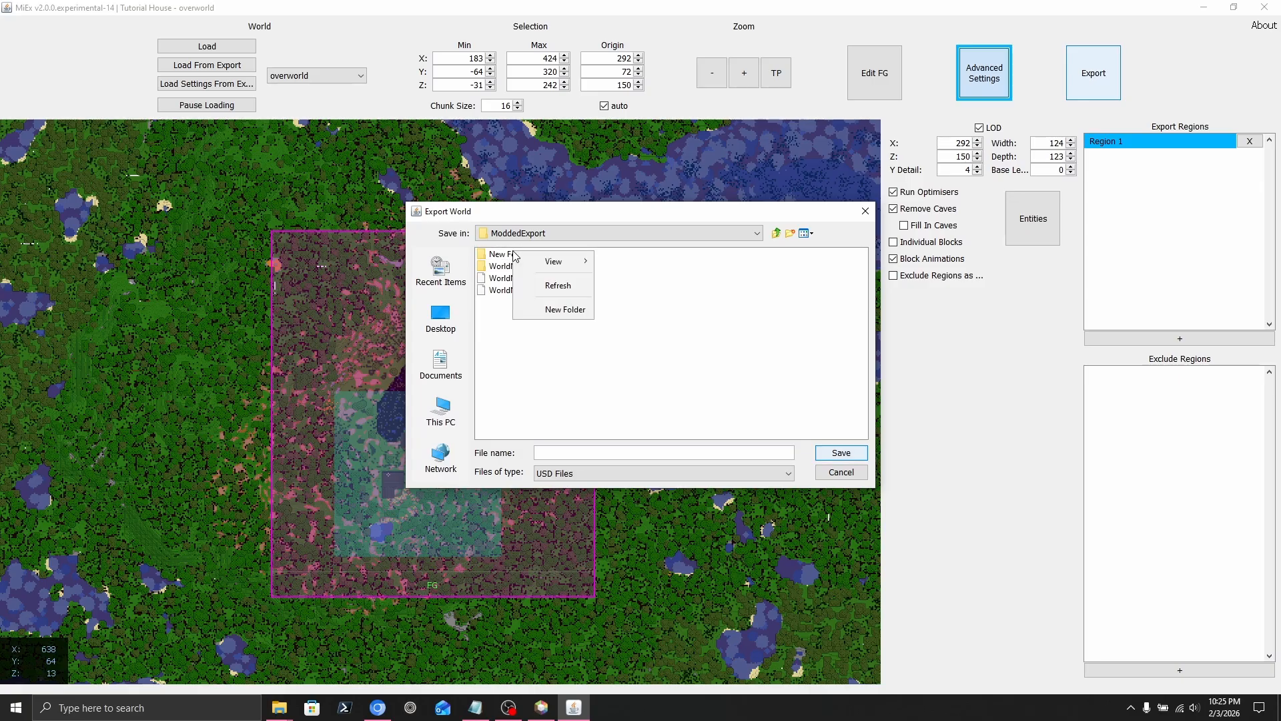
left_click(775, 232)
left_click(776, 233)
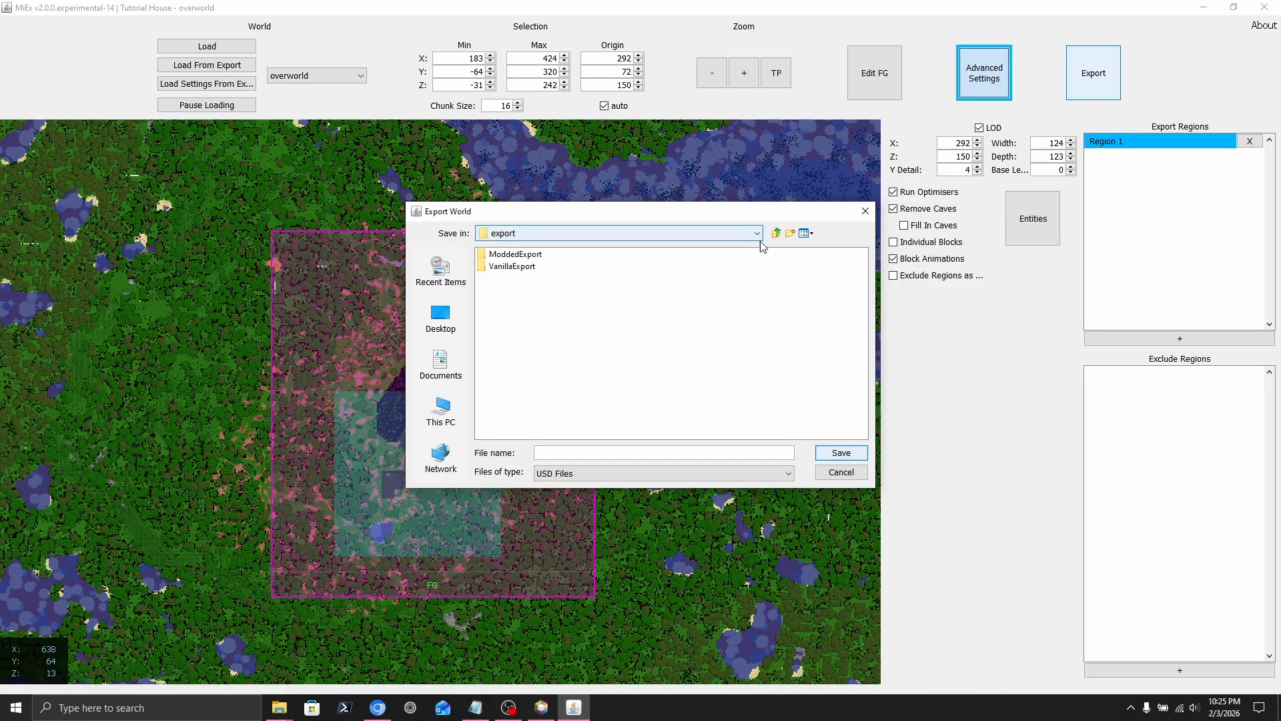
left_click(790, 233)
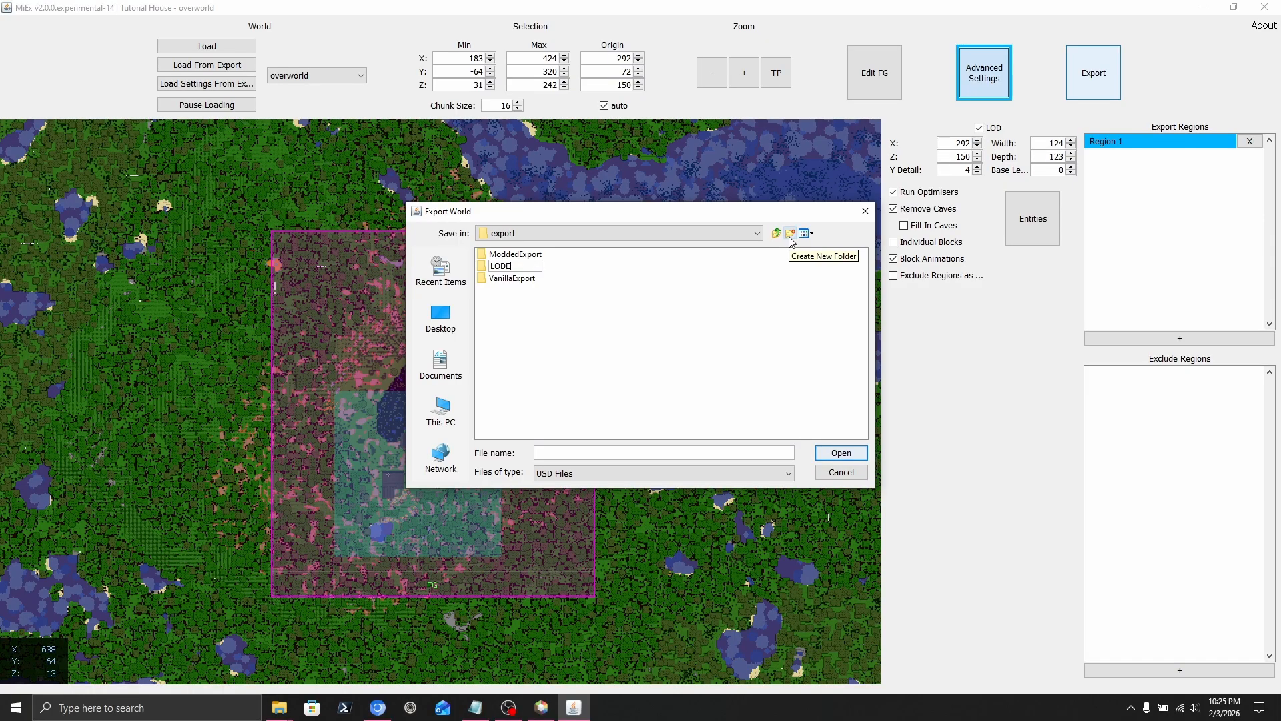
key("Return")
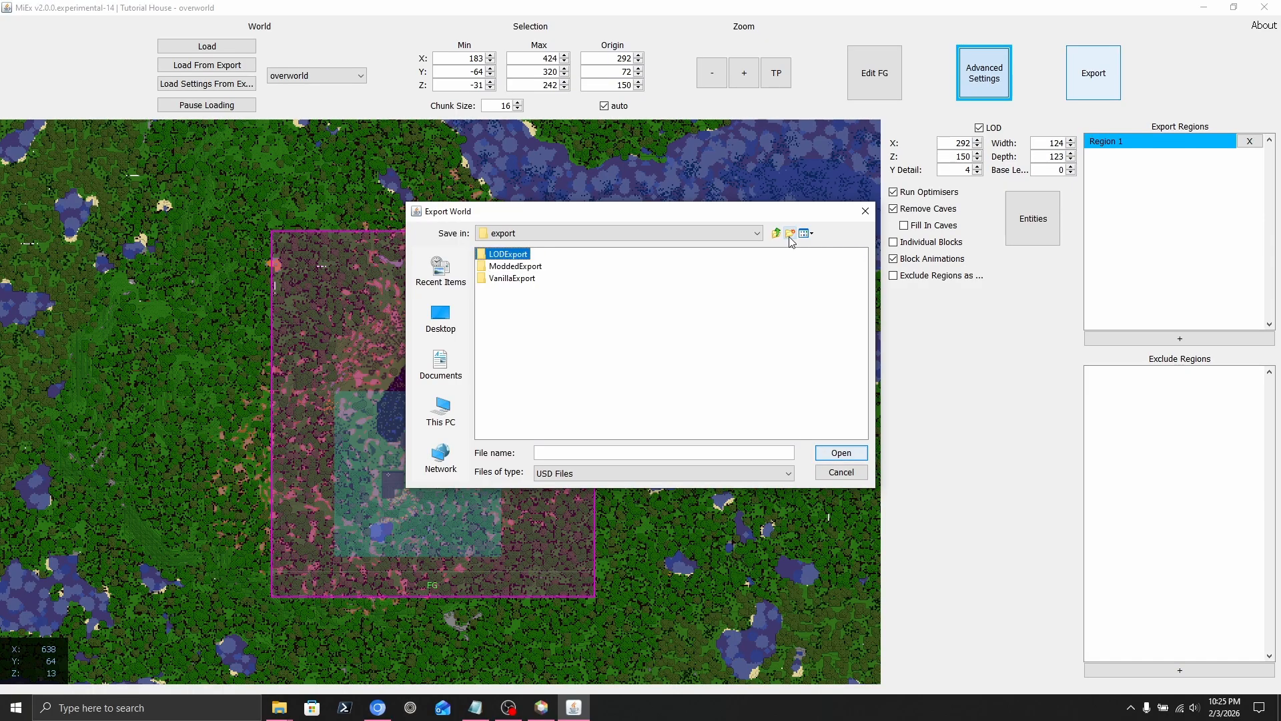
double_click(514, 255)
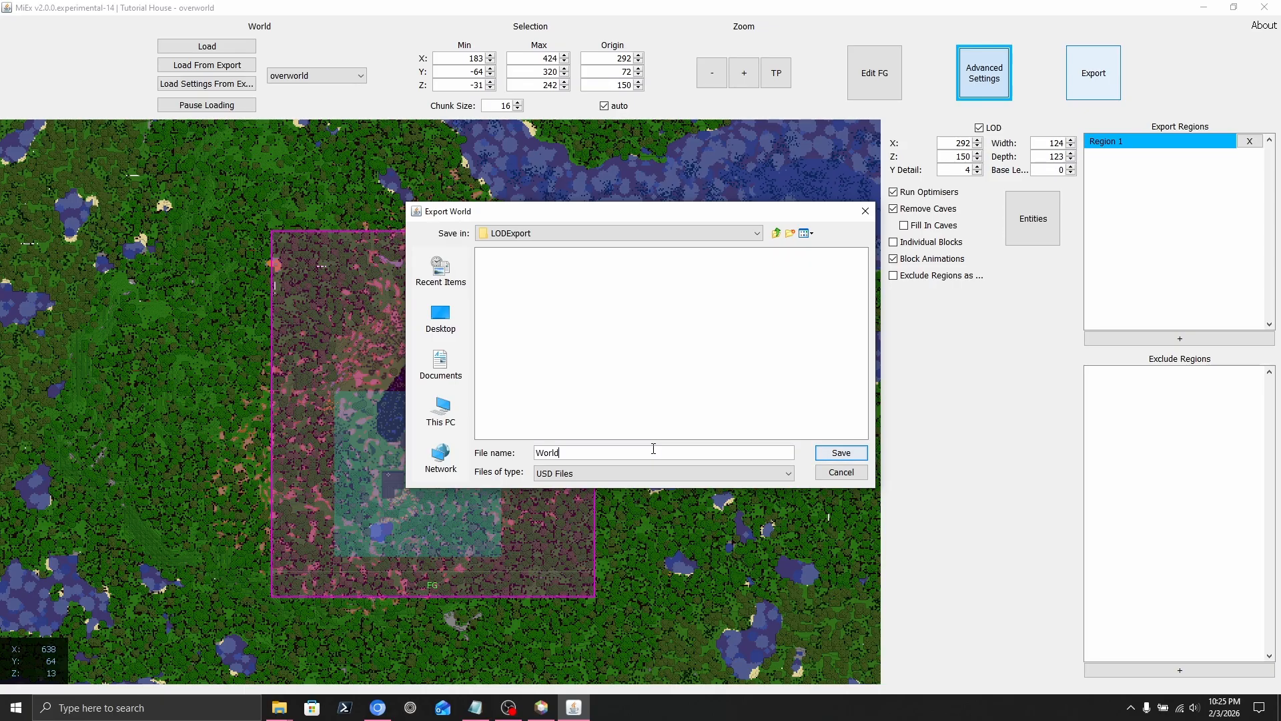
left_click(839, 453)
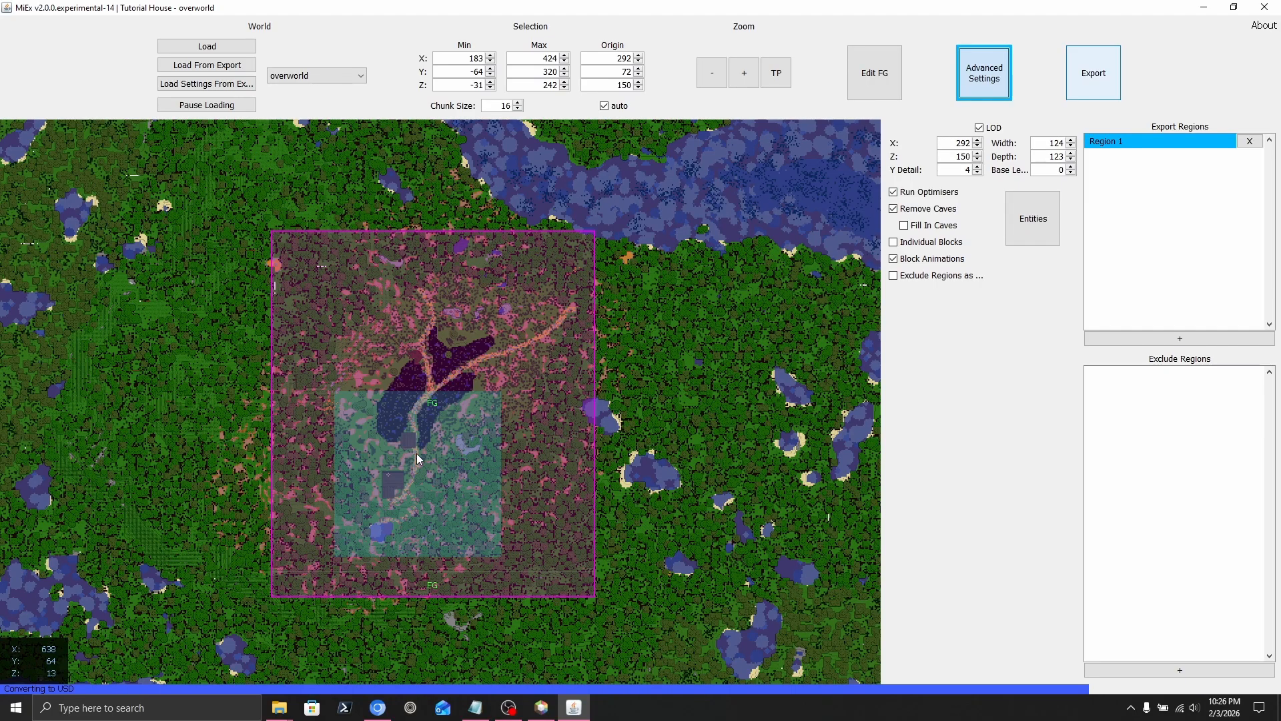
left_click(640, 366)
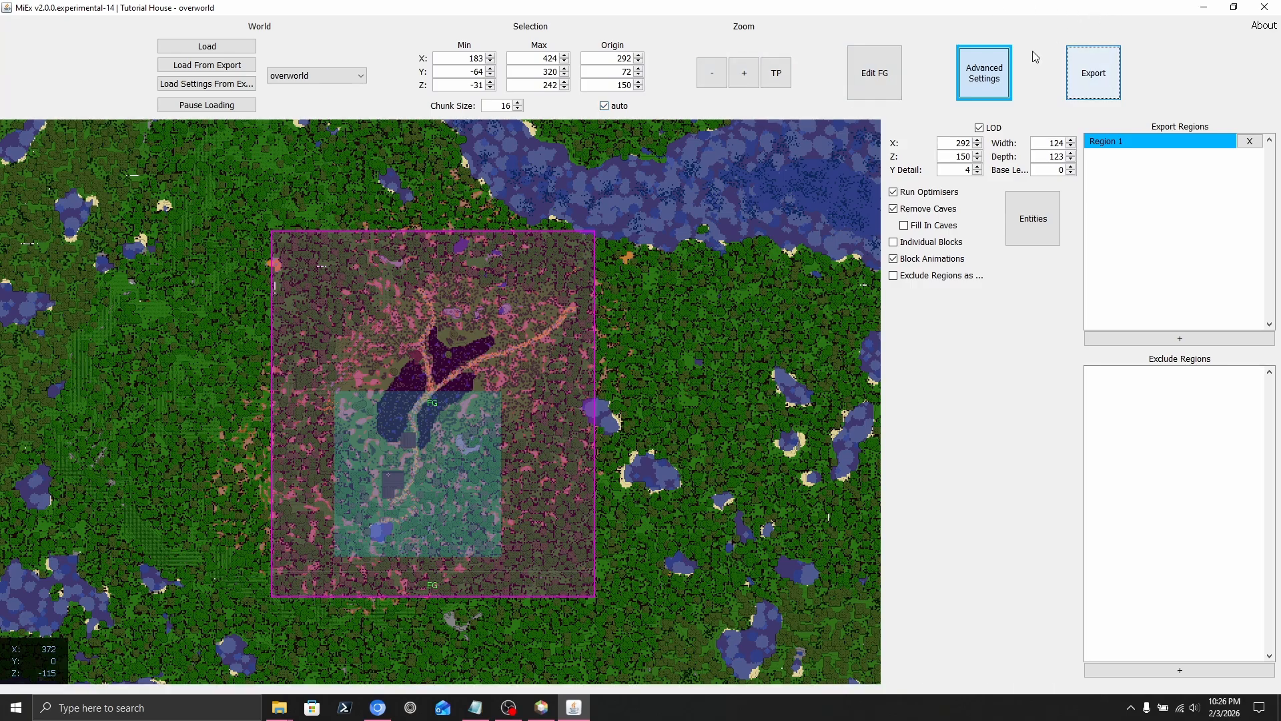
left_click(979, 92)
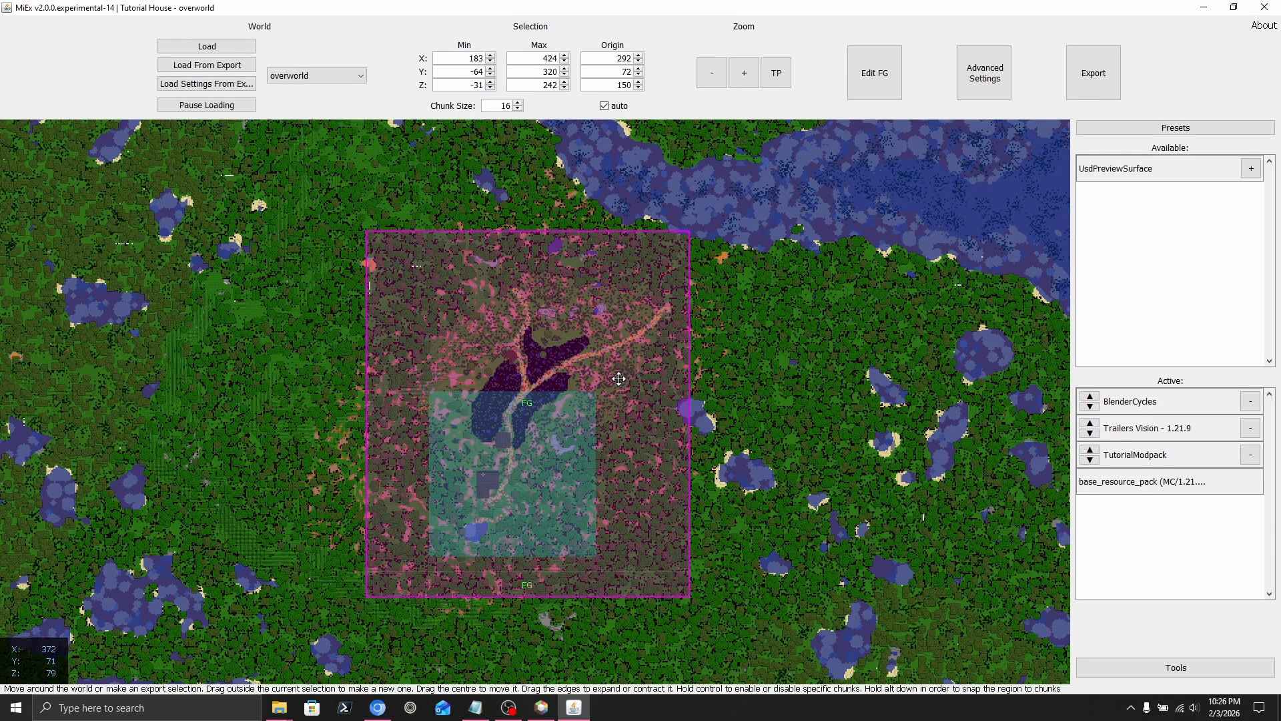
Open the Hytale world MyFirstWorld from the Hytale tab of the world picker.
left_click(206, 46)
left_click(671, 184)
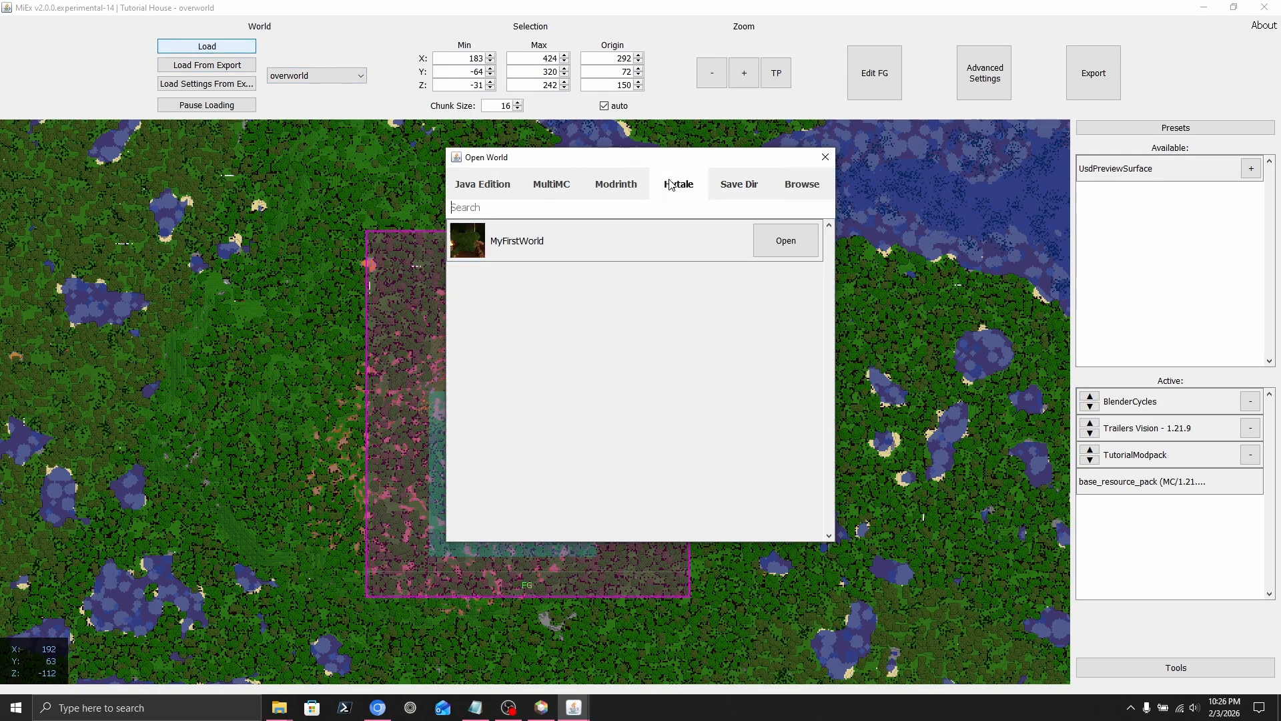
left_click(826, 158)
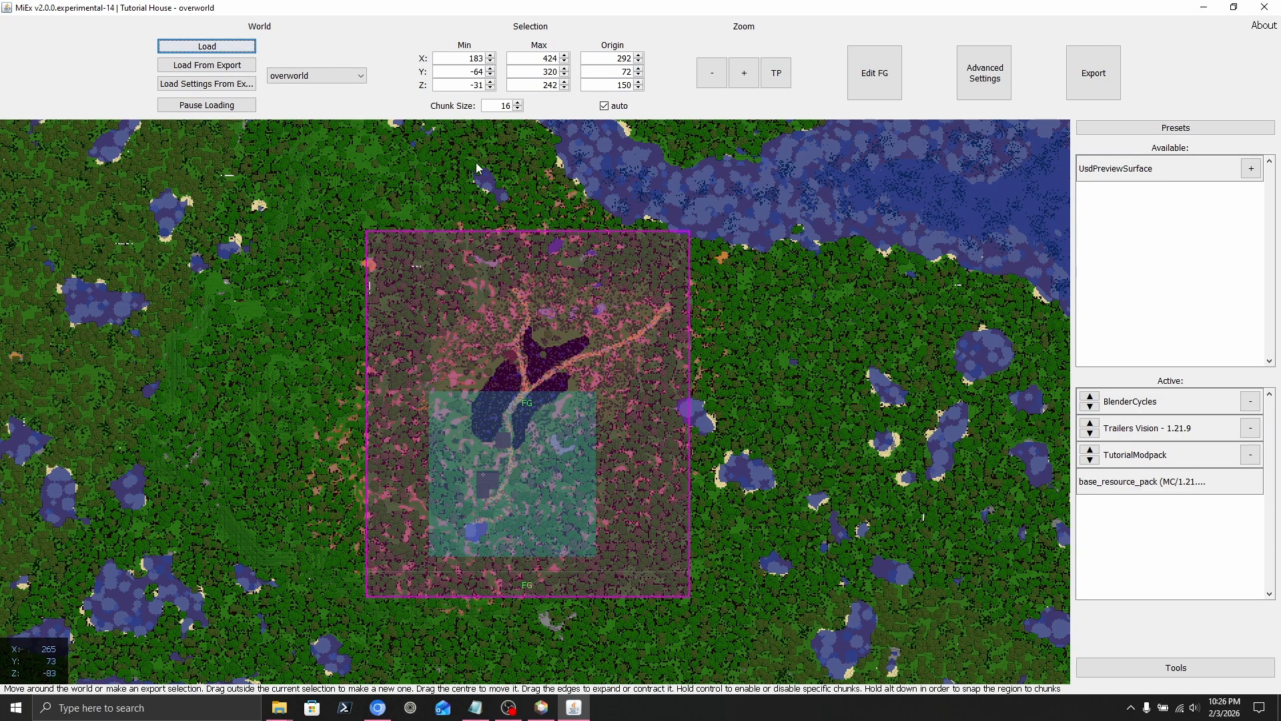
left_click(248, 50)
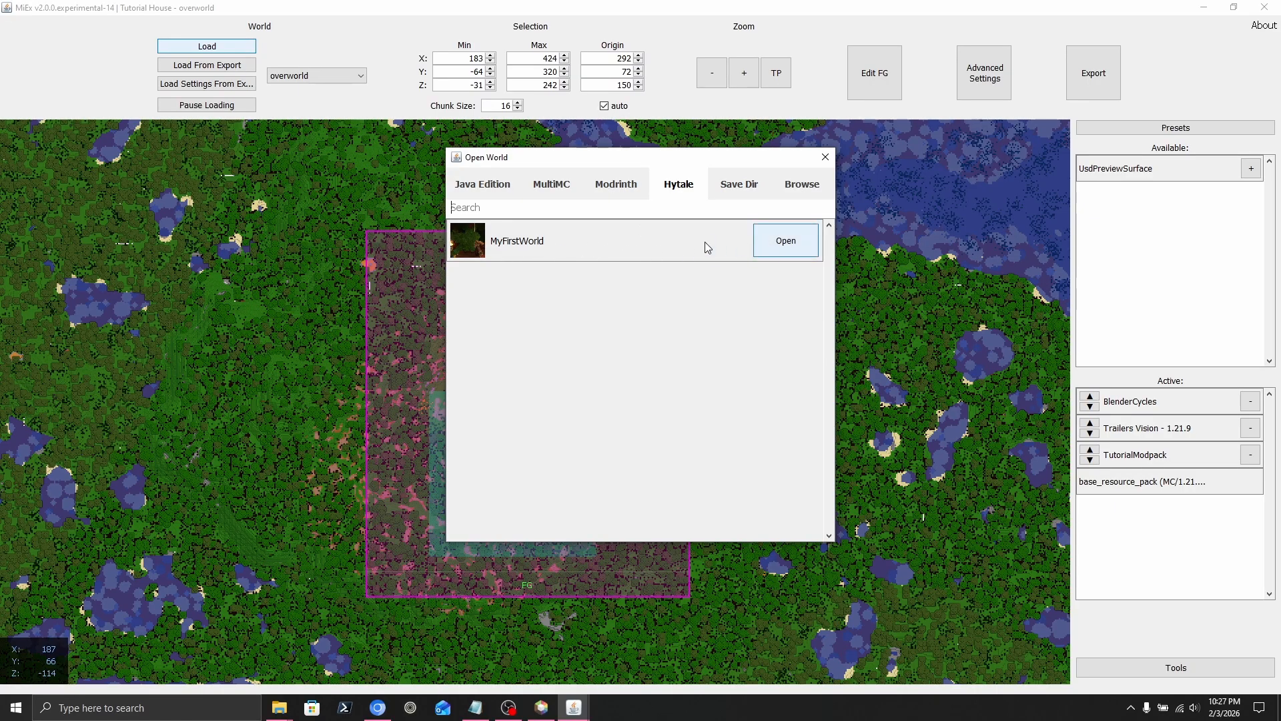
left_click(785, 249)
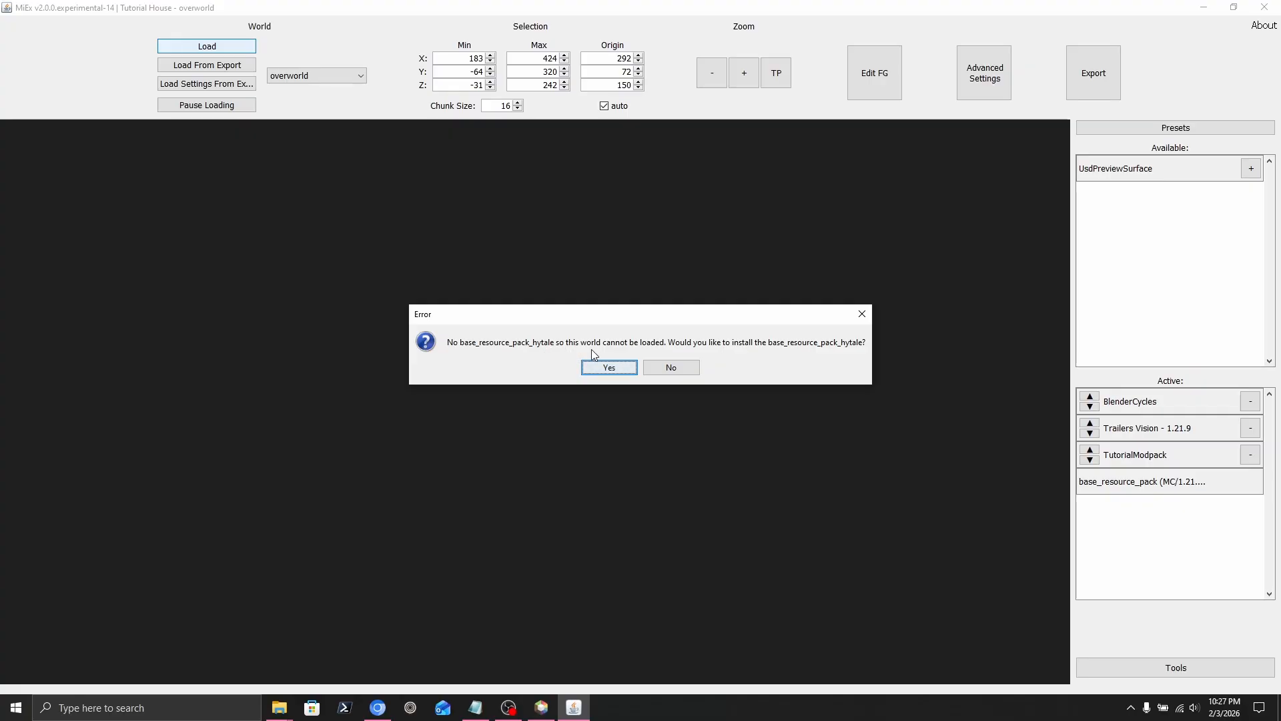
Install base_resource_pack_hytale, unpin Outlook from the taskbar, and acknowledge the update message.
left_click(609, 366)
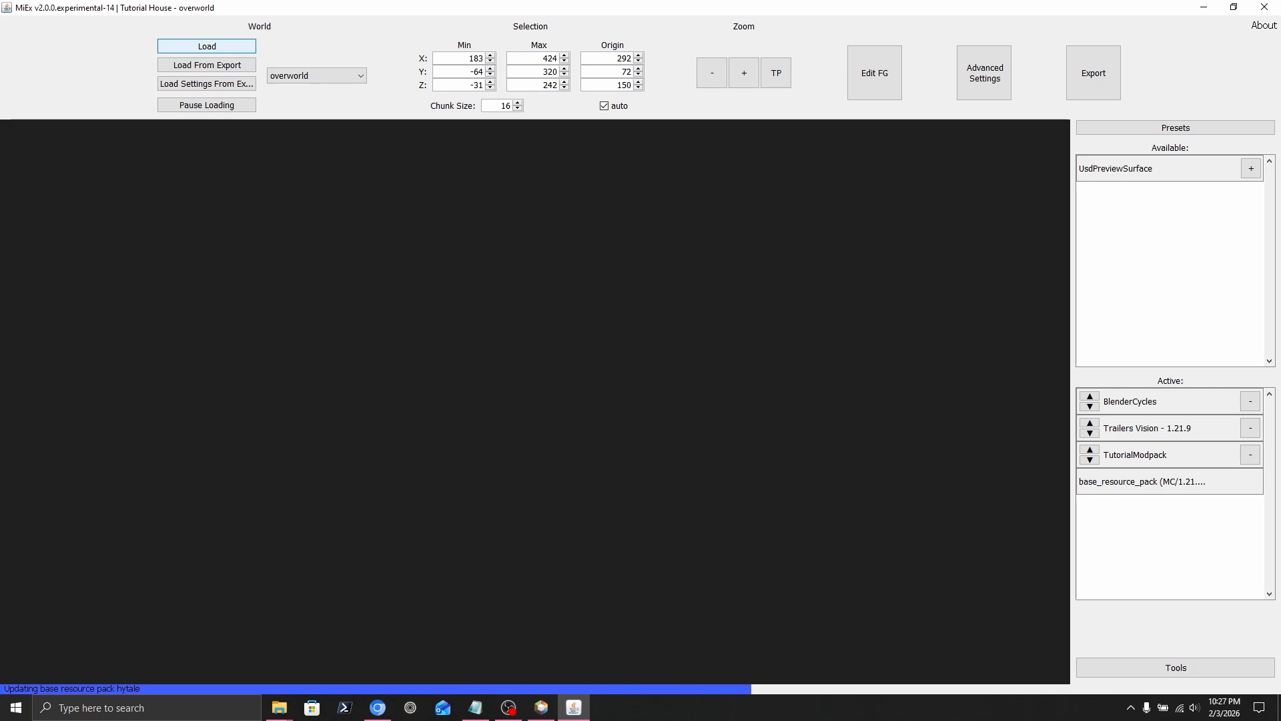
right_click(443, 708)
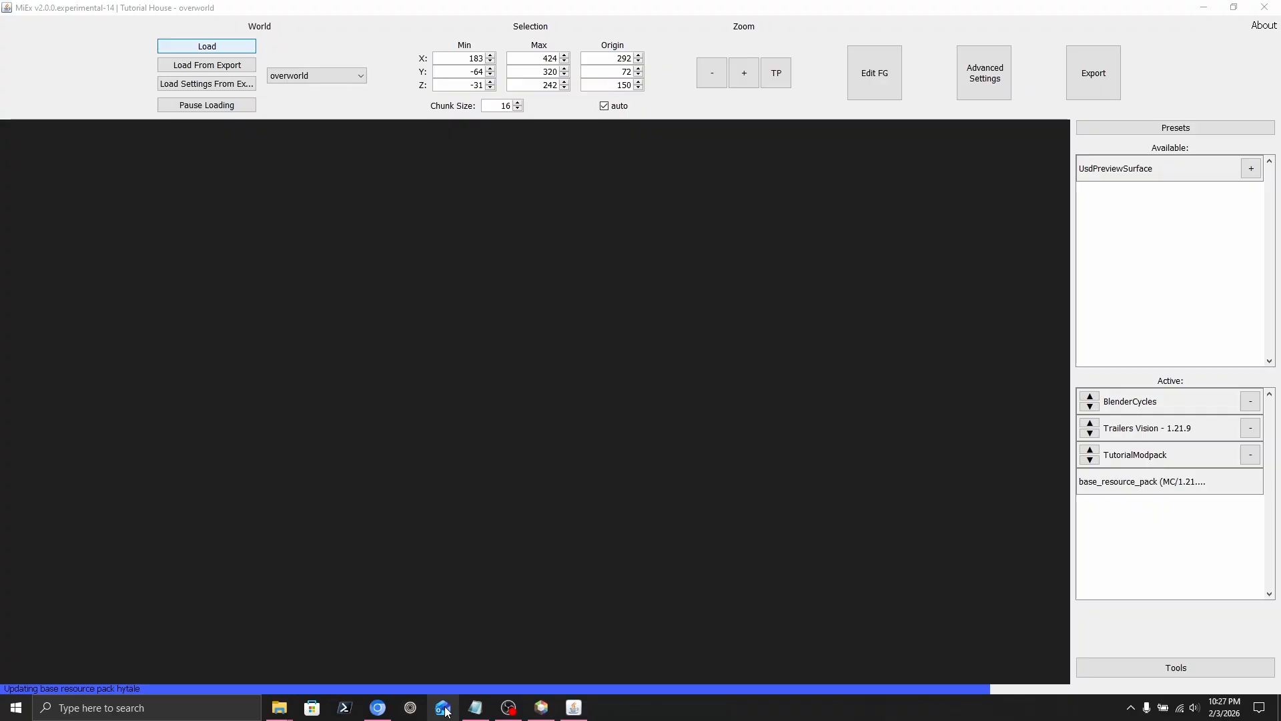
left_click(430, 679)
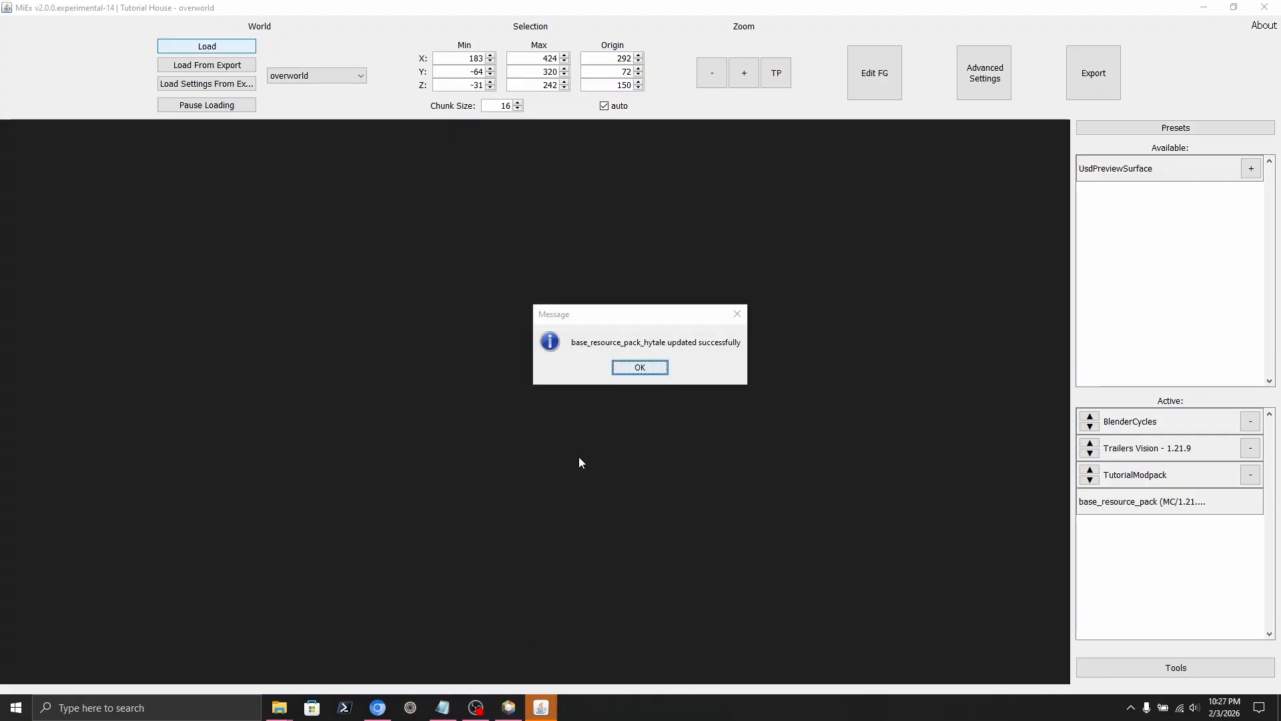
left_click(642, 368)
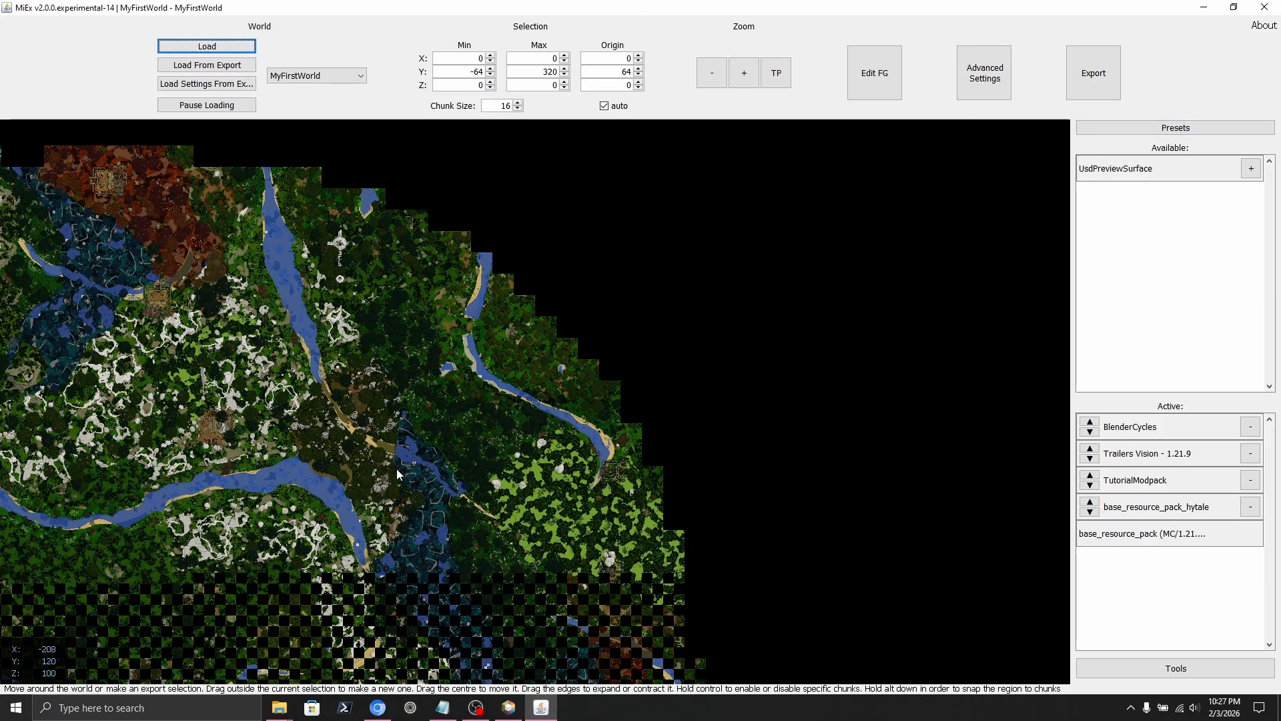
Pause chunk loading, pan across the world, resume loading and mark a trial export region.
scroll(397, 469, "up", 2)
left_click(207, 105)
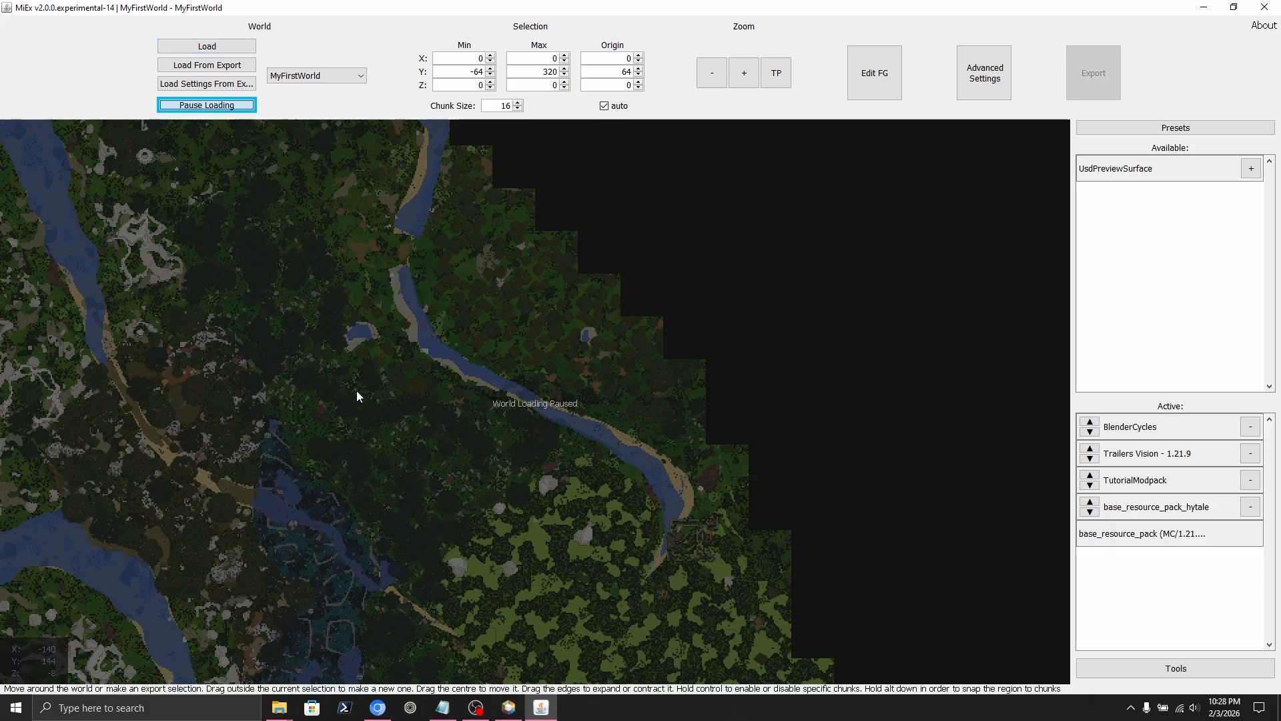
middle_click_drag(286, 402, 514, 412)
left_click(225, 109)
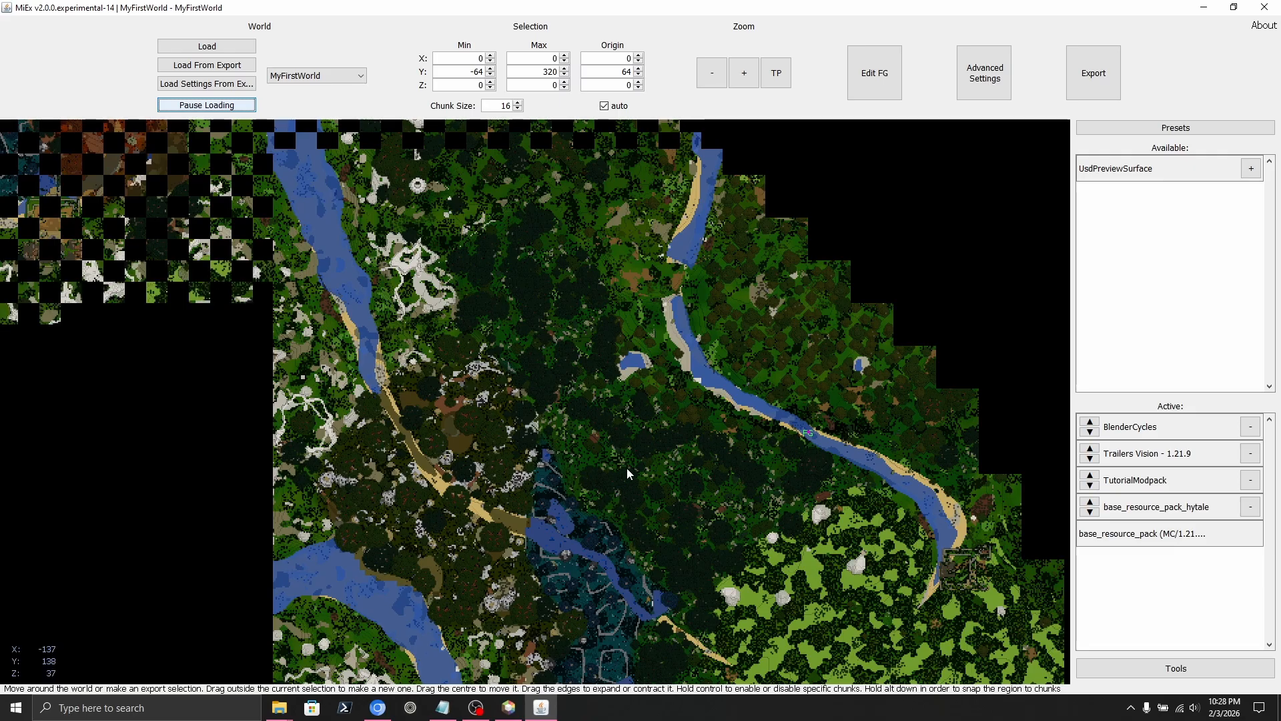
left_click_drag(581, 496, 472, 434)
Pan and zoom the map toward the blue forest and the world's top-left edge.
middle_click_drag(650, 361, 399, 246)
middle_click_drag(353, 139, 498, 334)
middle_click_drag(439, 267, 483, 375)
scroll(491, 361, "down", 2)
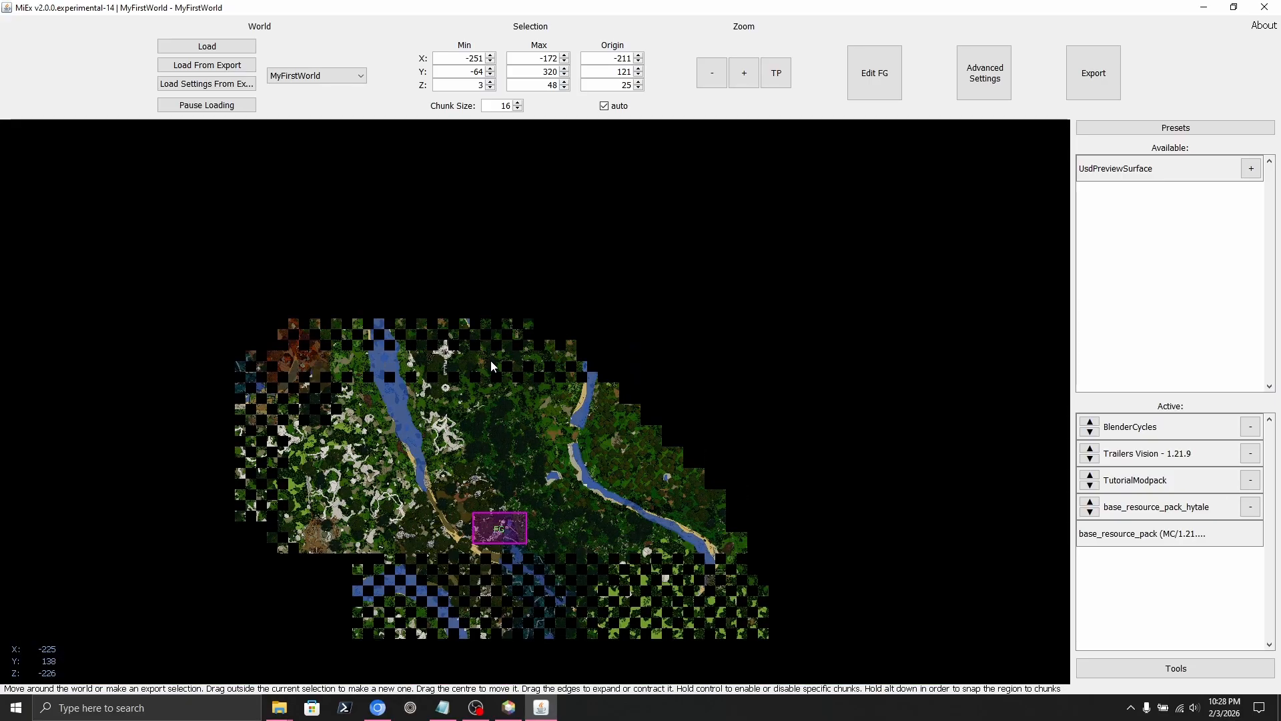
scroll(467, 355, "up", 5)
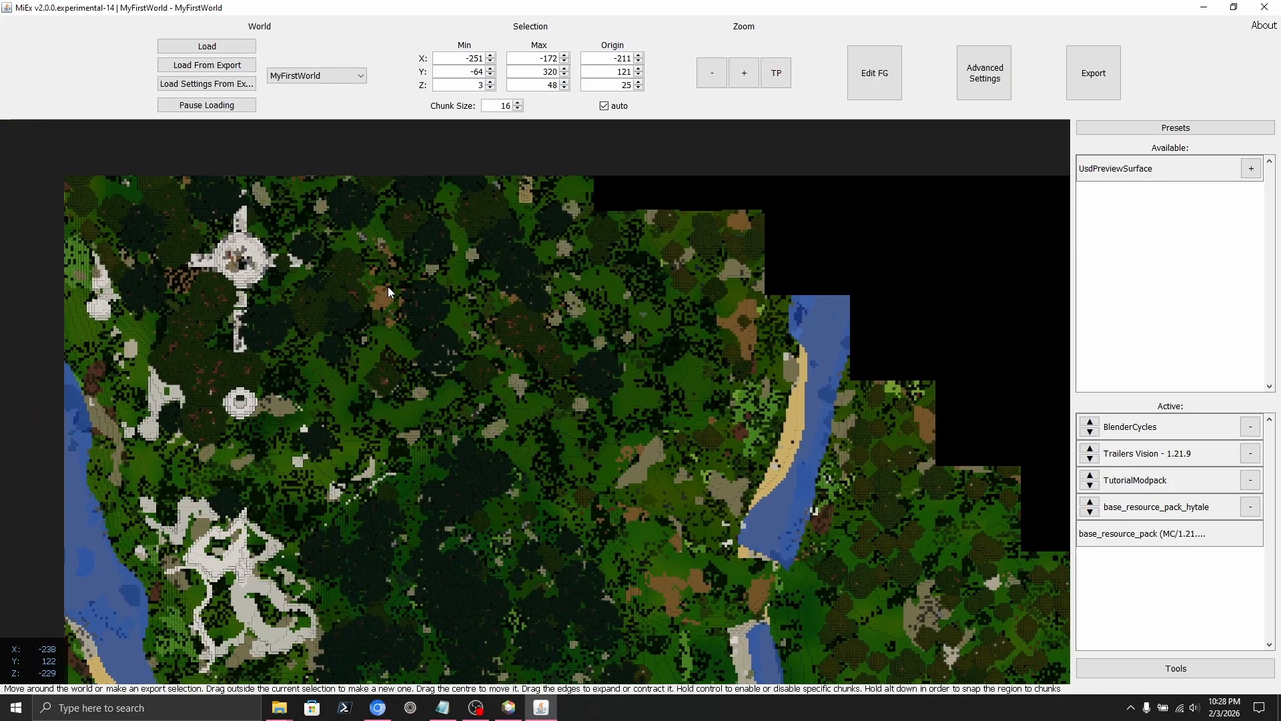
middle_click_drag(388, 287, 361, 492)
scroll(494, 373, "down", 4)
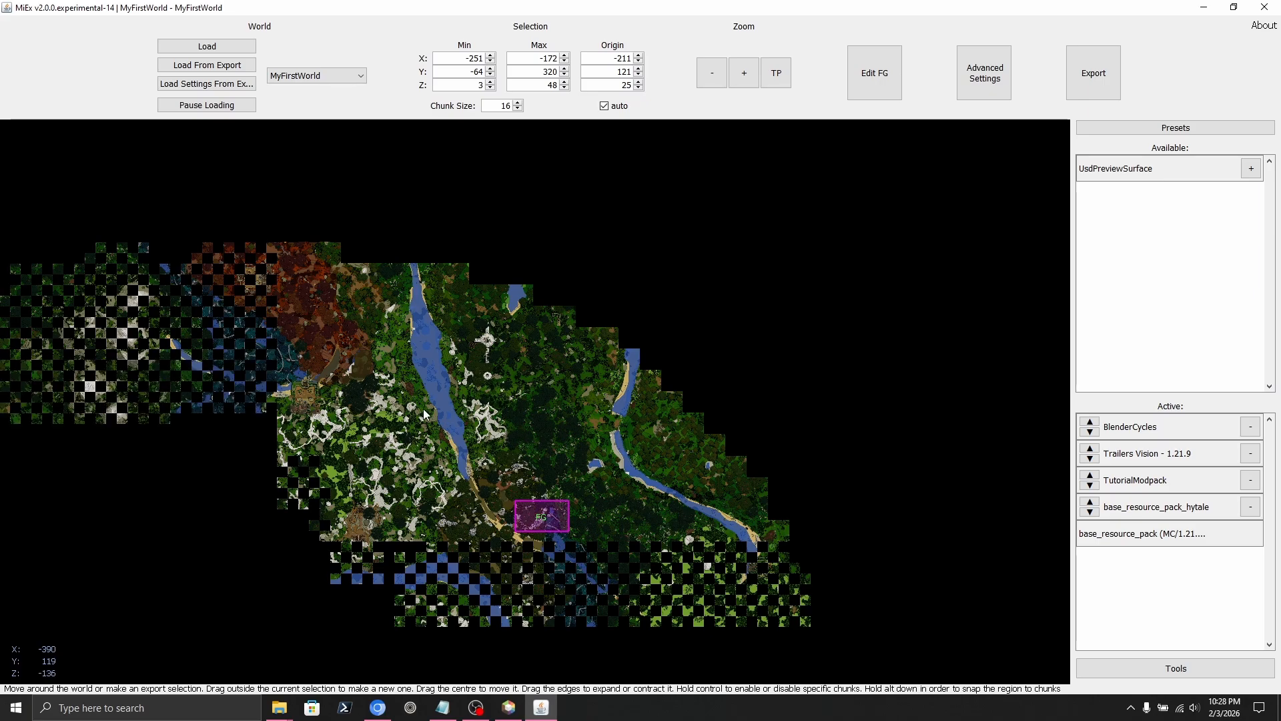
middle_click_drag(424, 413, 433, 351)
scroll(295, 327, "up", 1)
scroll(296, 327, "up", 1)
middle_click_drag(214, 318, 737, 451)
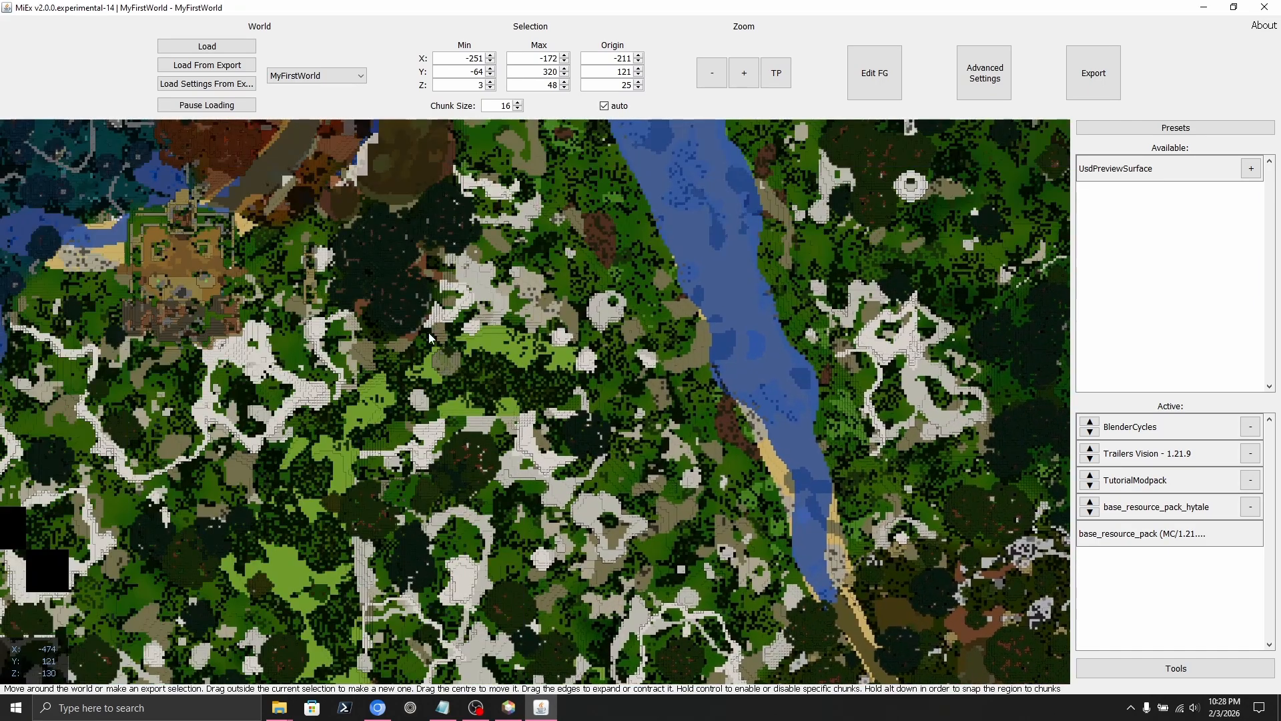
middle_click_drag(389, 330, 607, 399)
middle_click_drag(335, 317, 410, 380)
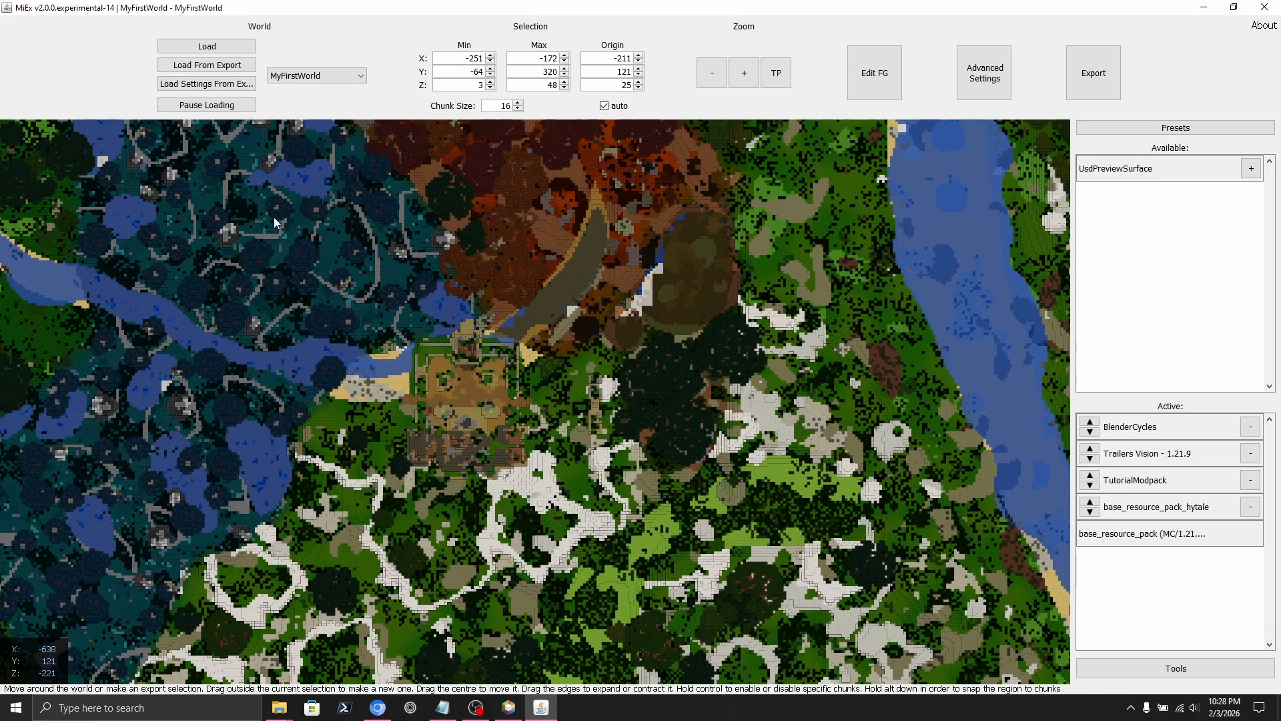
Mark an export region around the settlement, trim its lower-right corner, and enable LOD.
left_click_drag(265, 211, 688, 637)
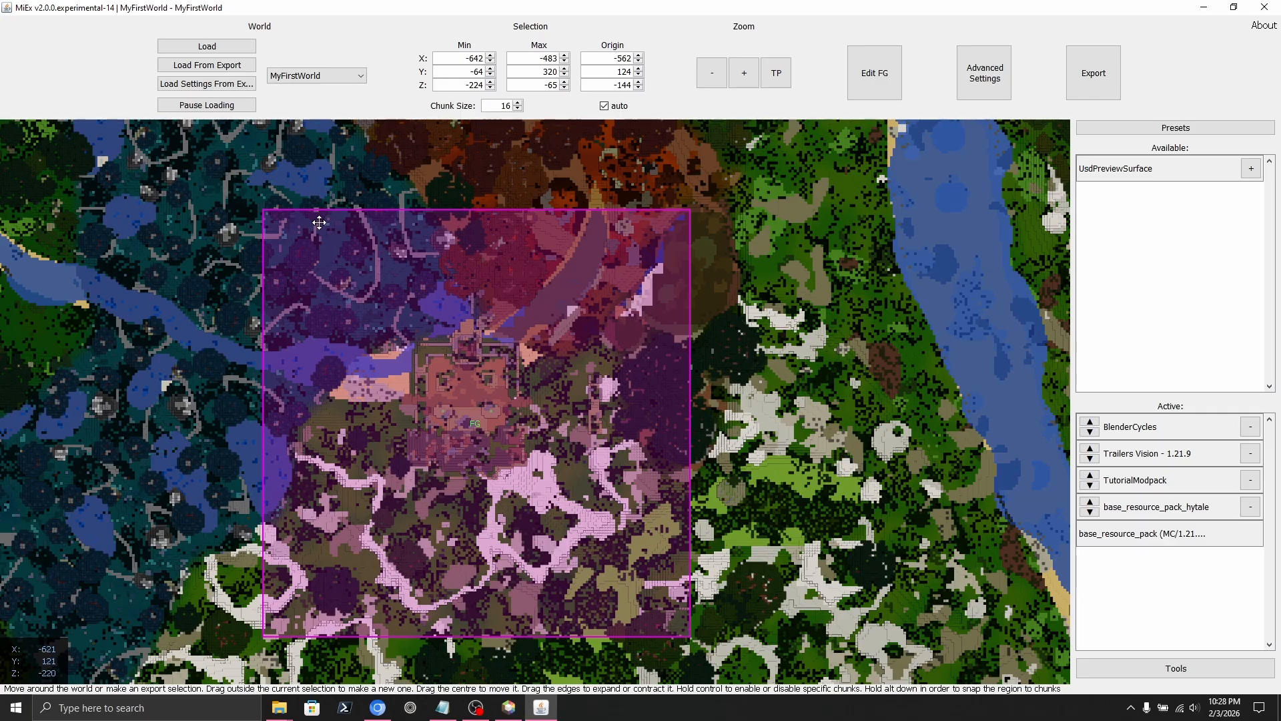
middle_click_drag(264, 212, 319, 276)
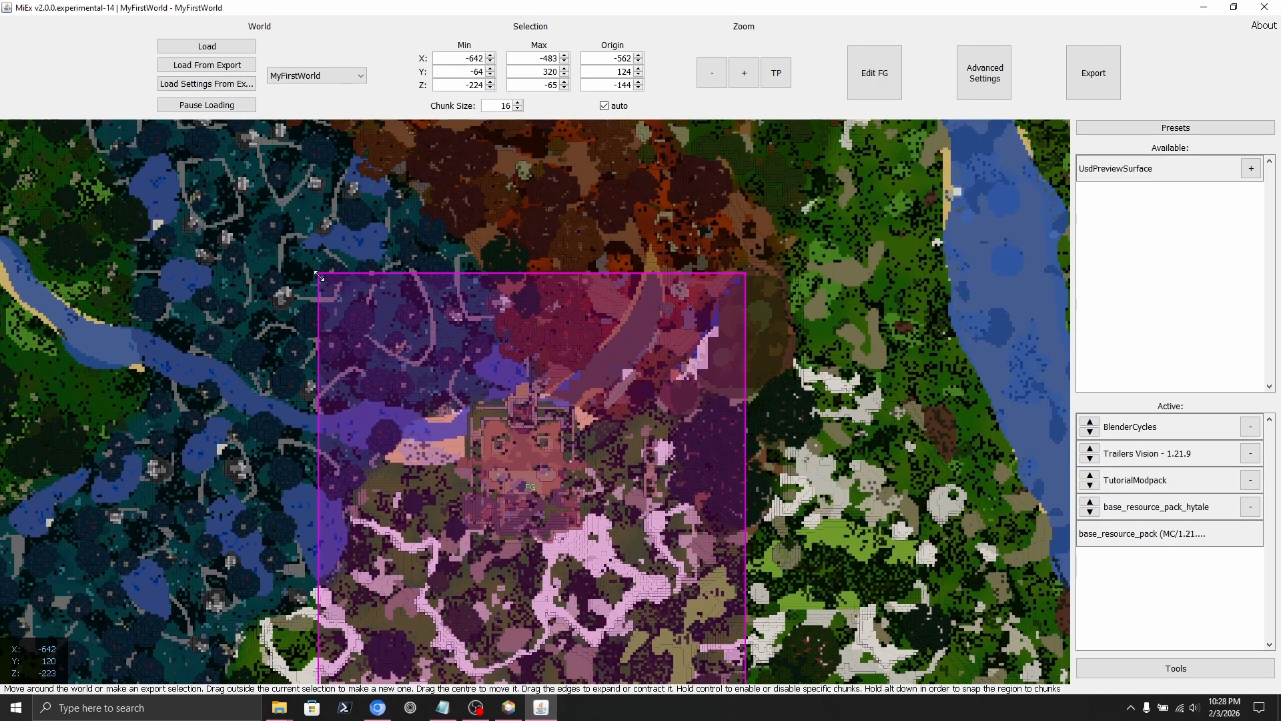
left_click_drag(319, 276, 231, 170)
scroll(441, 340, "down", 2)
scroll(522, 396, "up", 1)
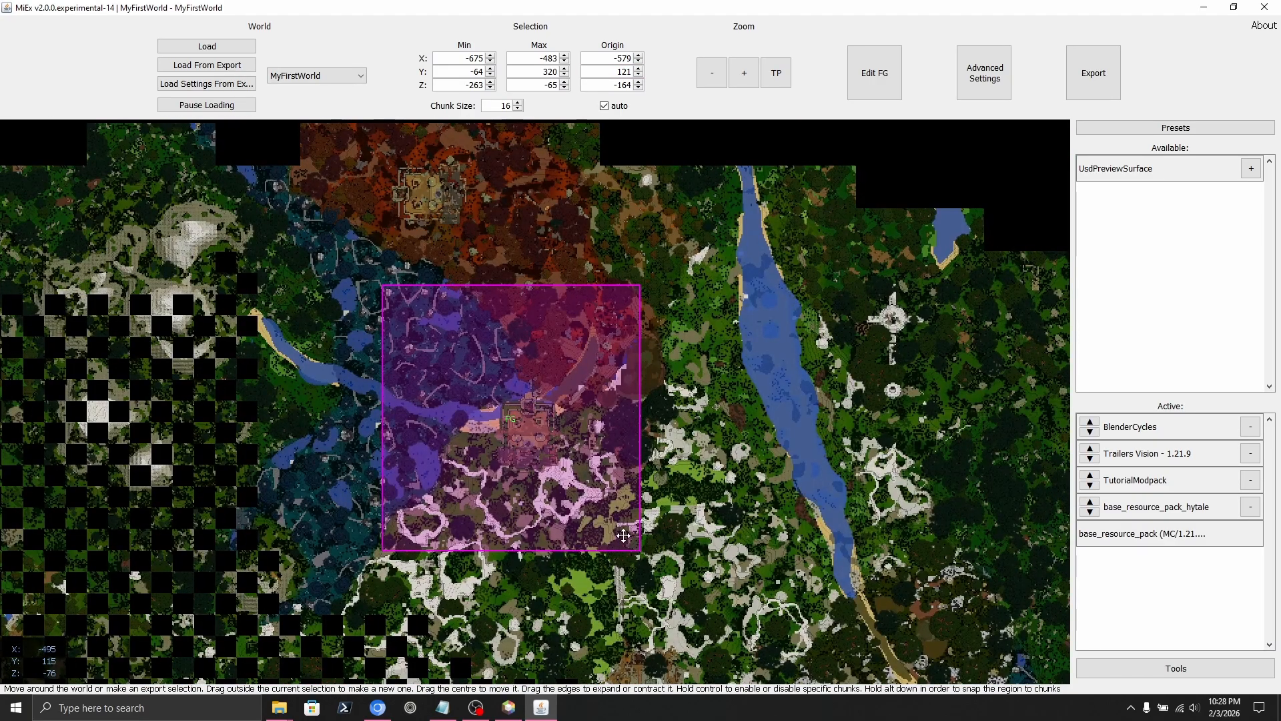
left_click_drag(640, 551, 685, 585)
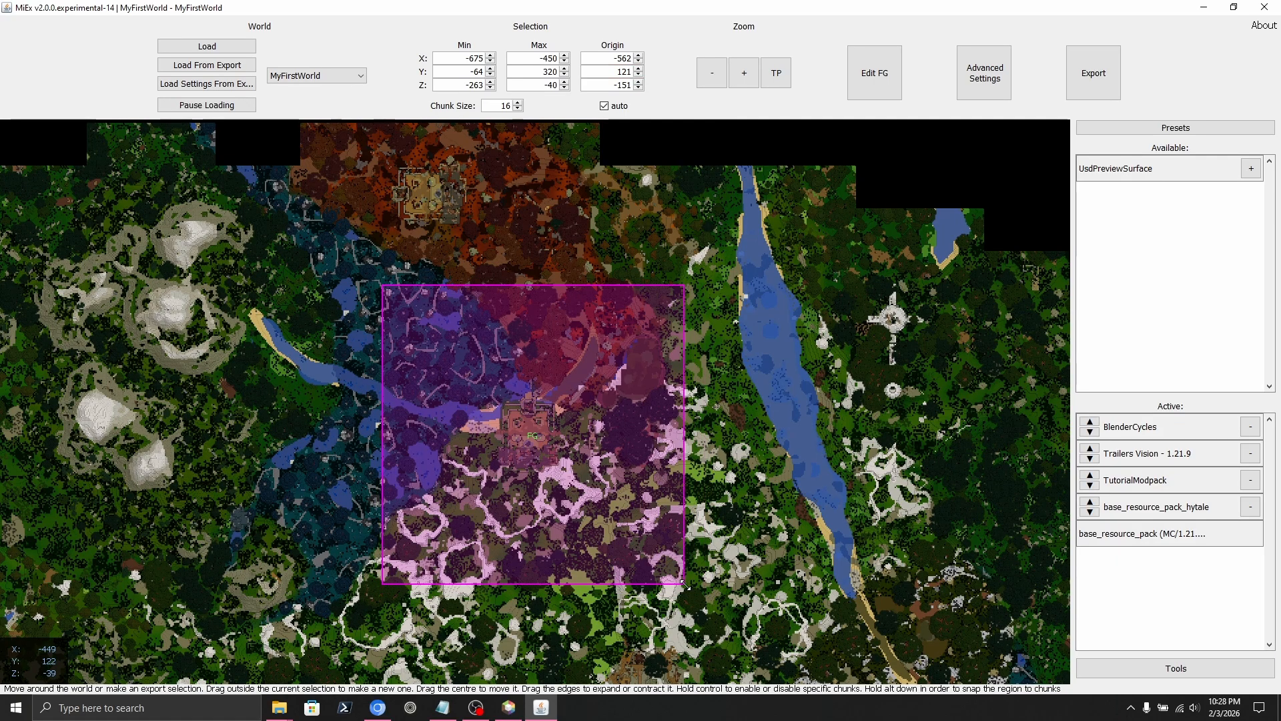
middle_click_drag(770, 503, 765, 465)
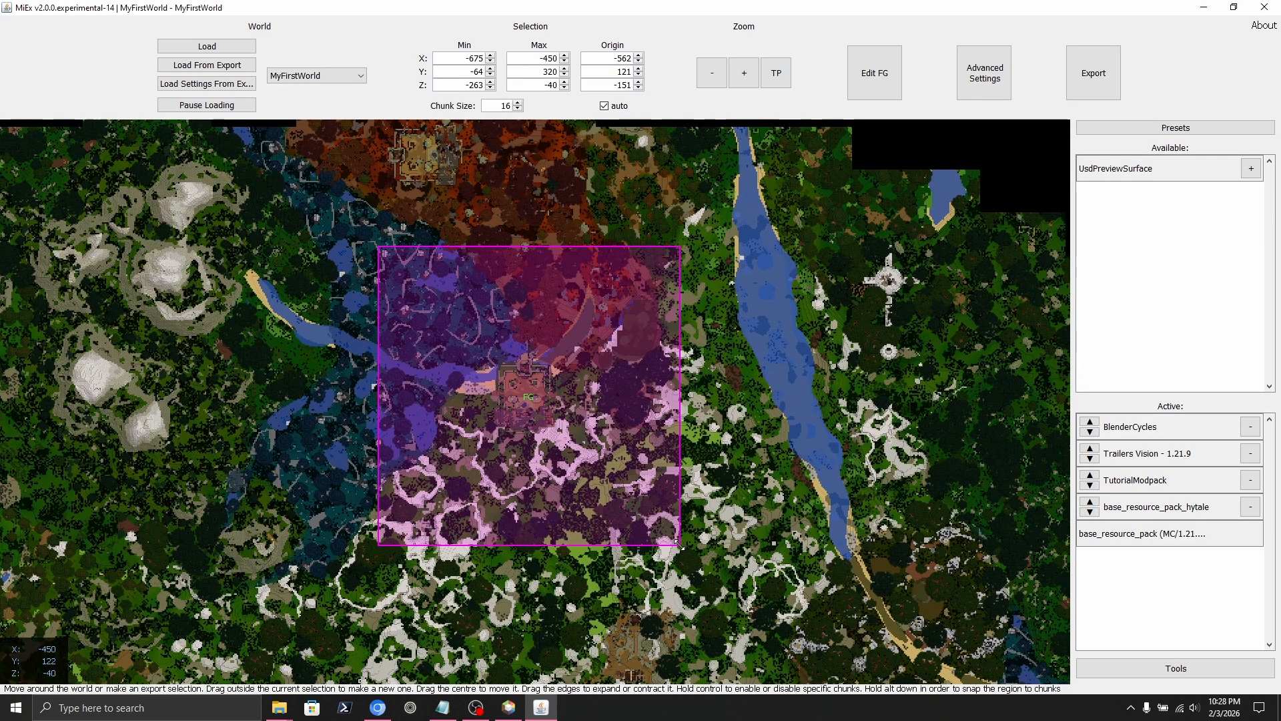
left_click_drag(680, 545, 674, 542)
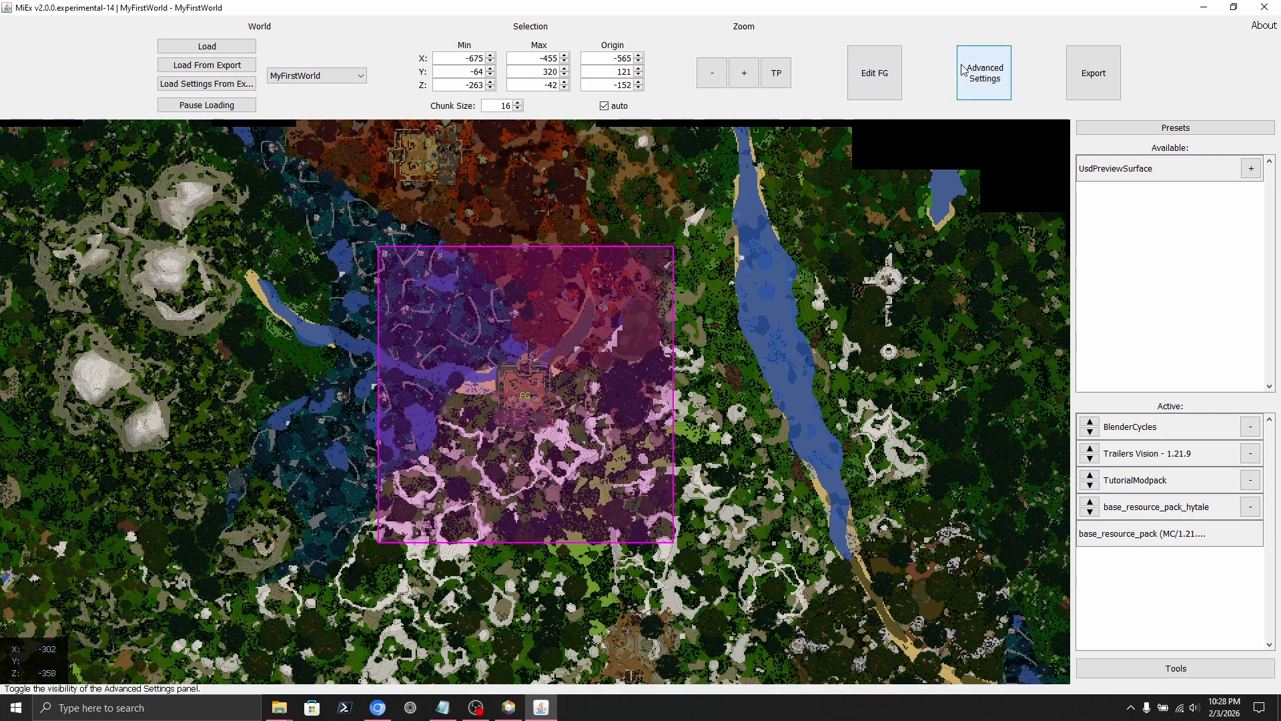
left_click(984, 74)
left_click(979, 128)
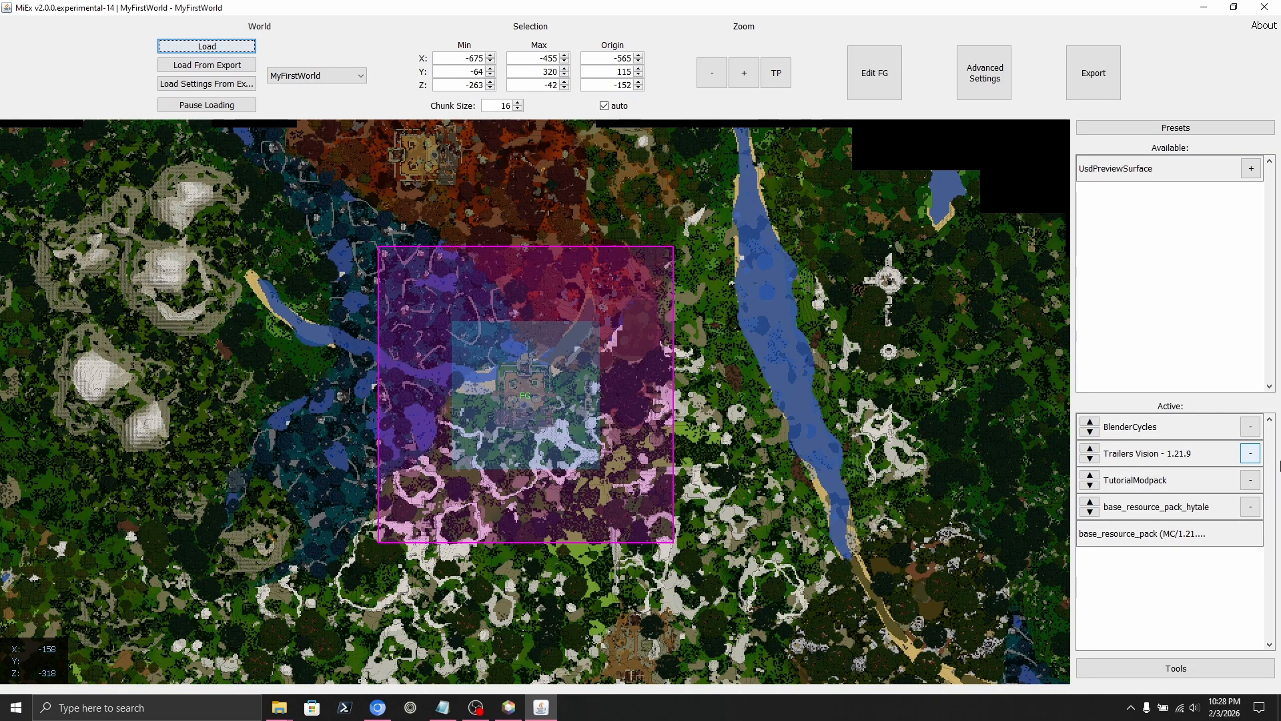
Deactivate TutorialModpack and Trailers Vision, then reopen the resource pack tools menu.
left_click(1250, 480)
left_click(1251, 453)
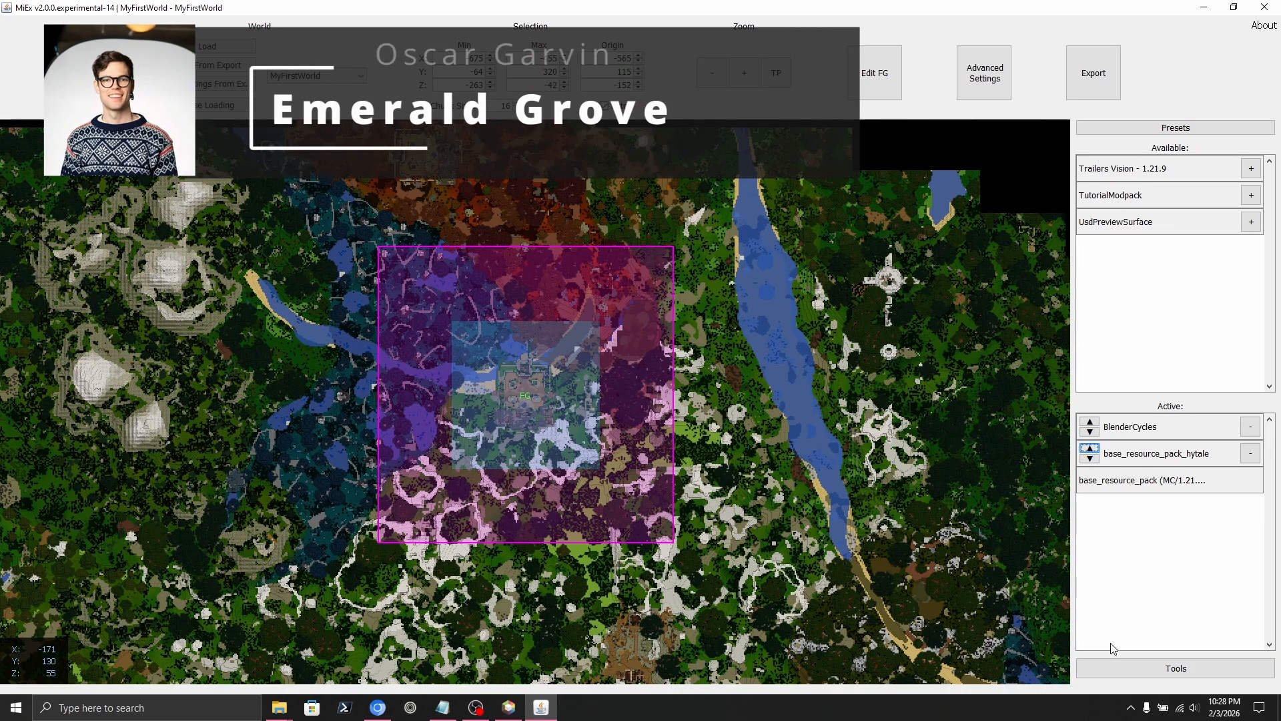
left_click(1140, 668)
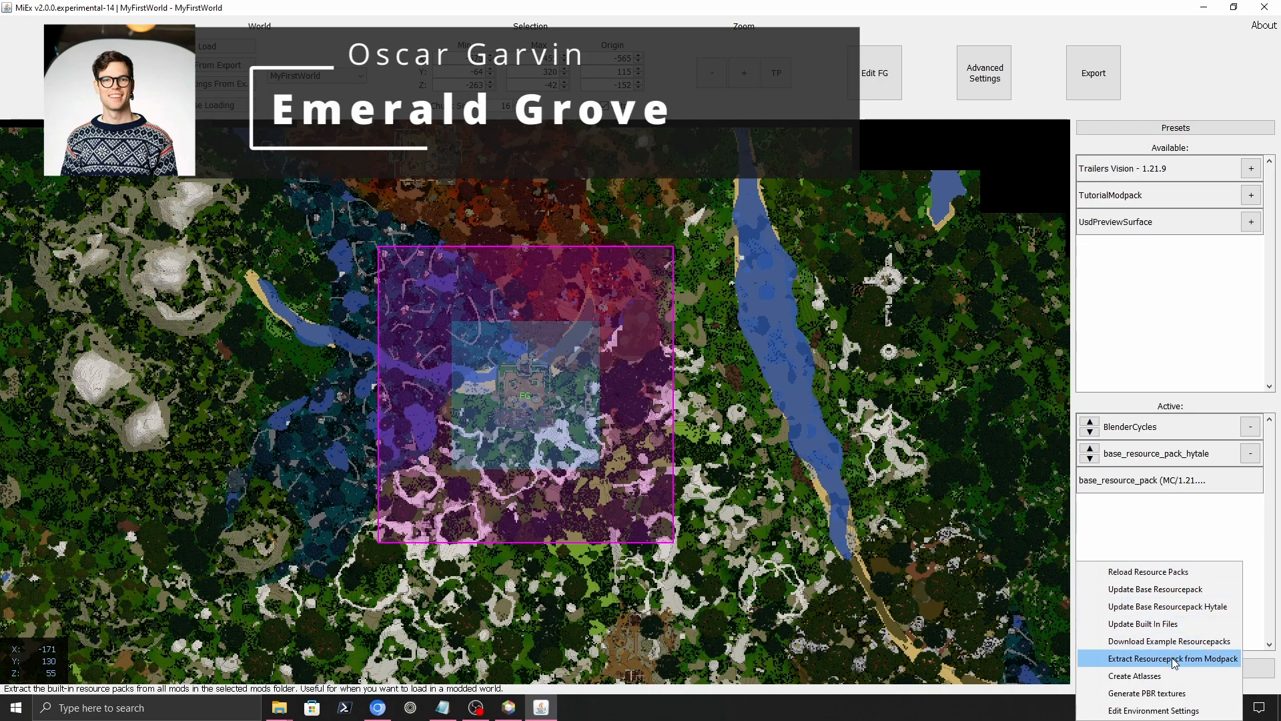
left_click(1138, 660)
left_click(758, 297)
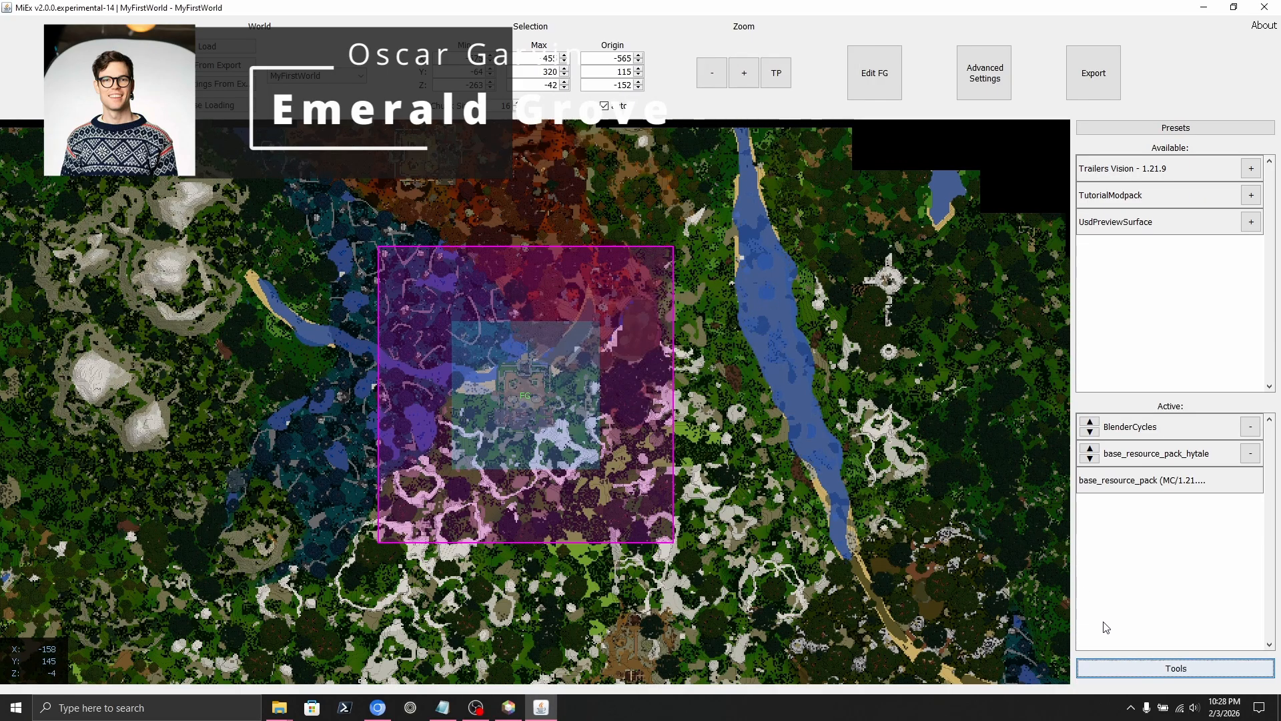
left_click(1138, 668)
Download the PBR_Blender example resource pack with MiEx's example pack downloader.
left_click(1145, 641)
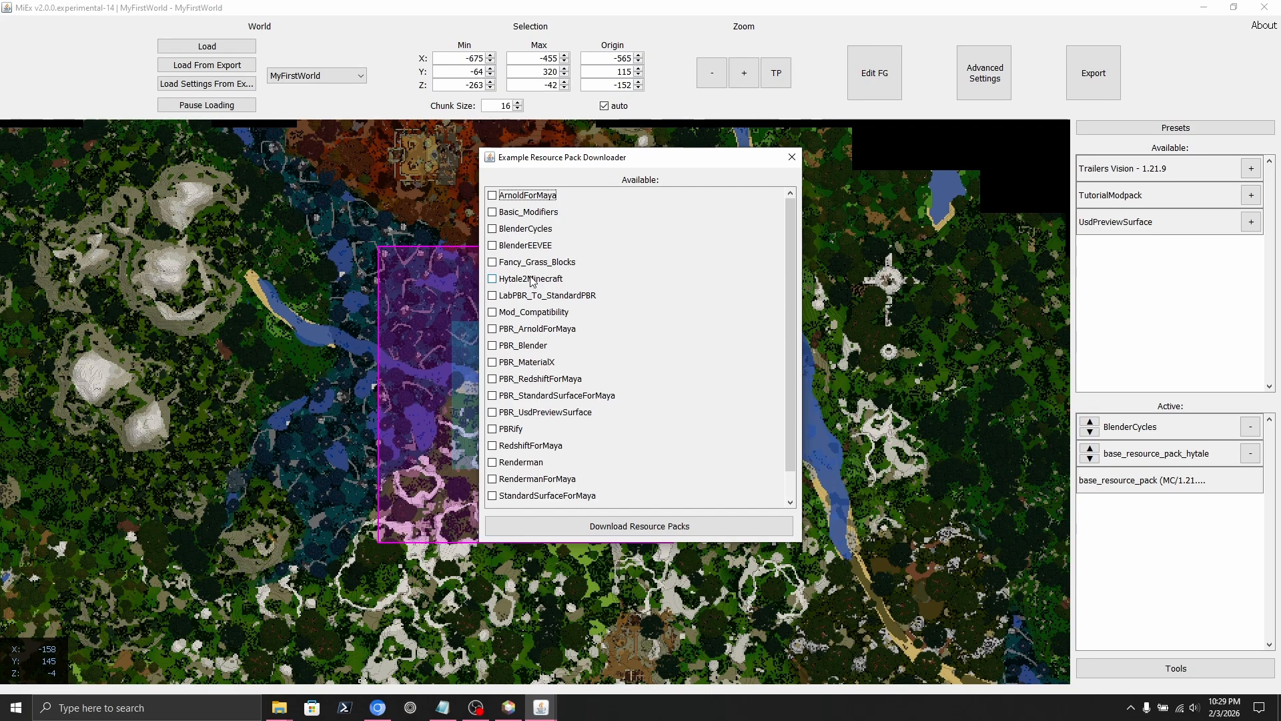
left_click(791, 157)
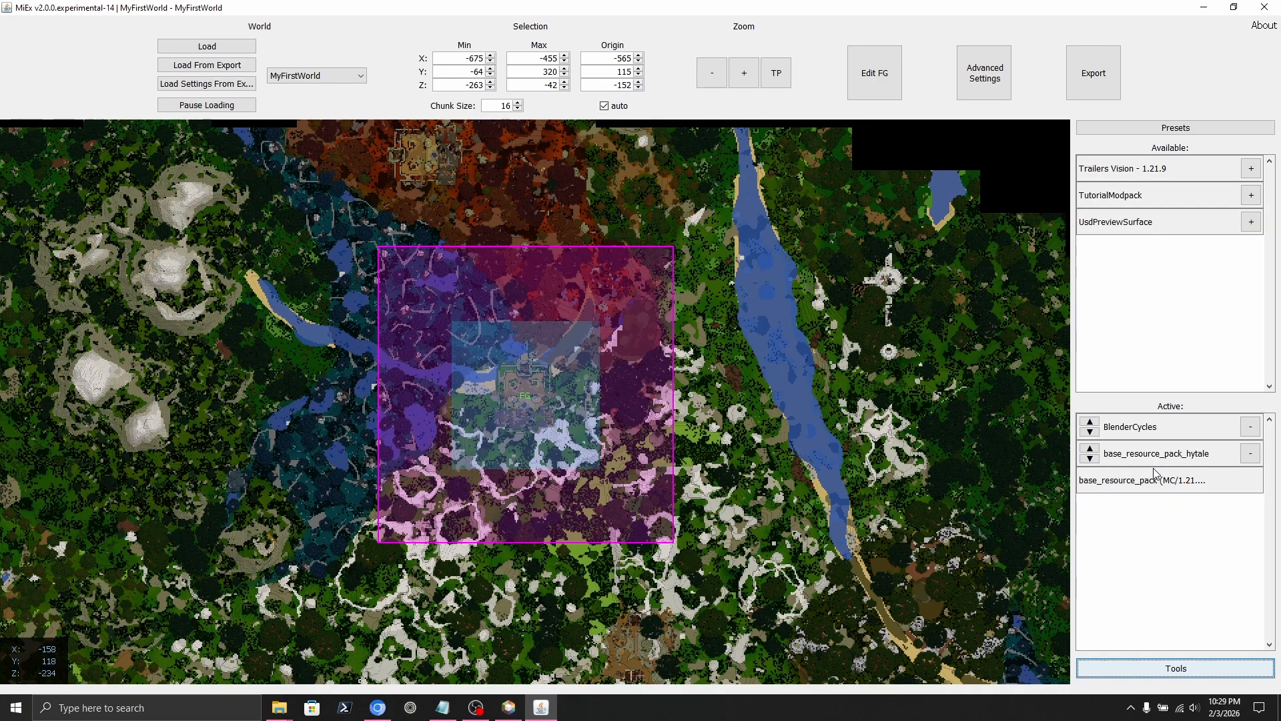
left_click(1188, 668)
left_click(1168, 640)
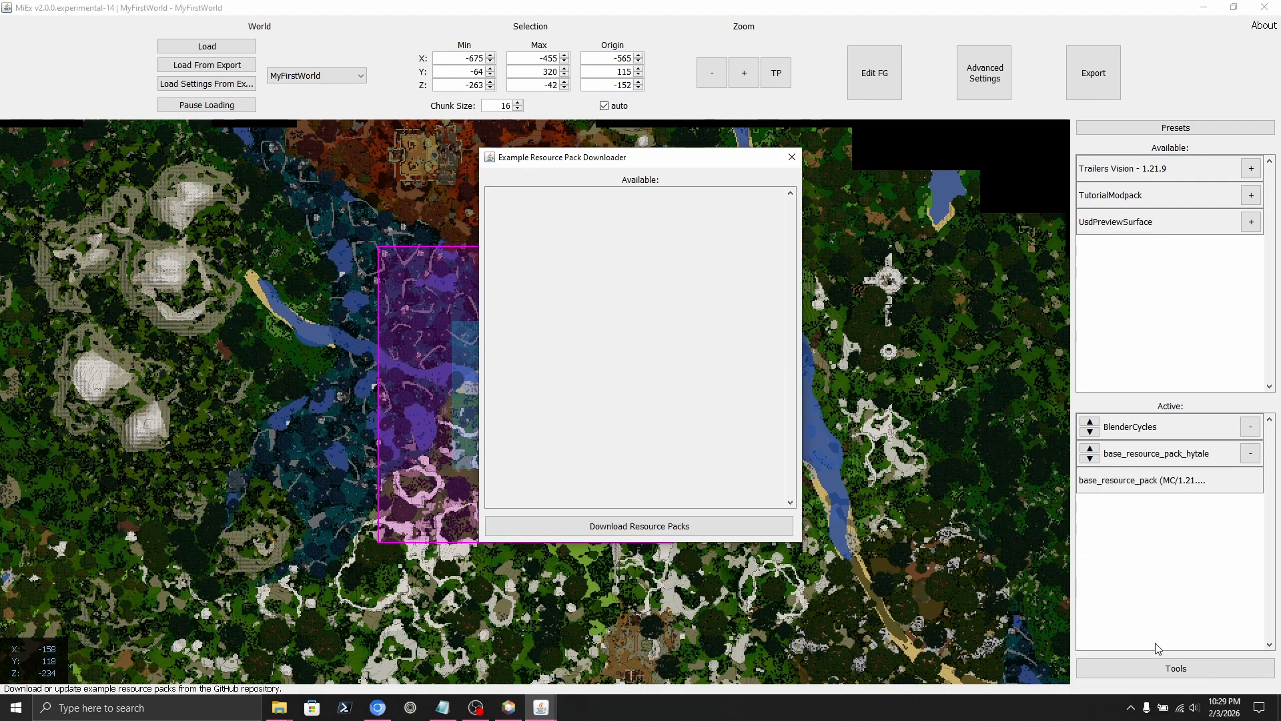
left_click(492, 346)
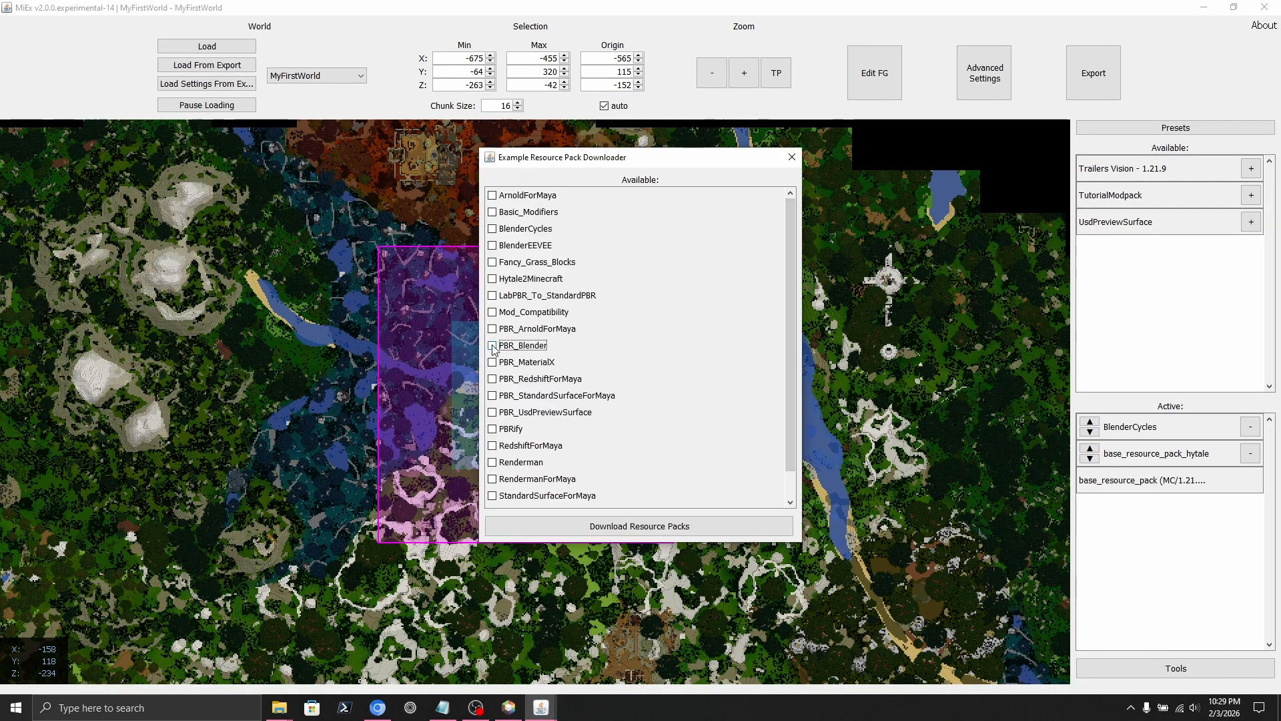
left_click(654, 525)
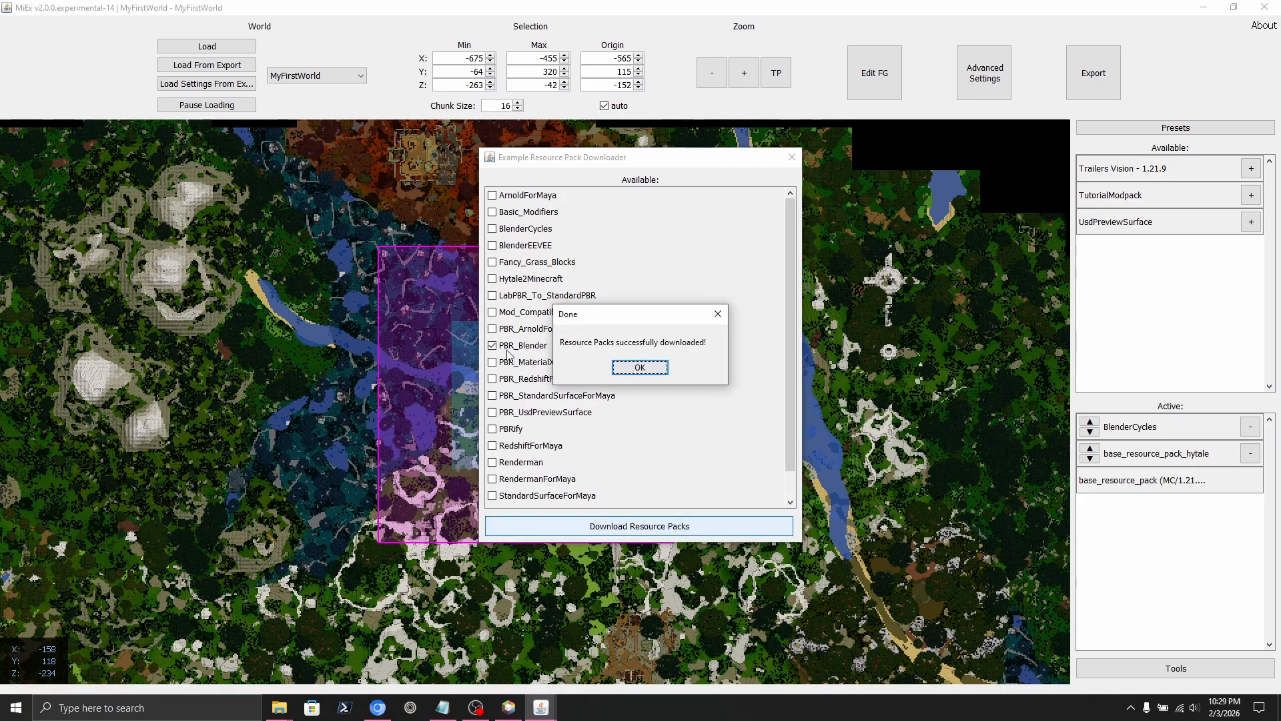
left_click(639, 368)
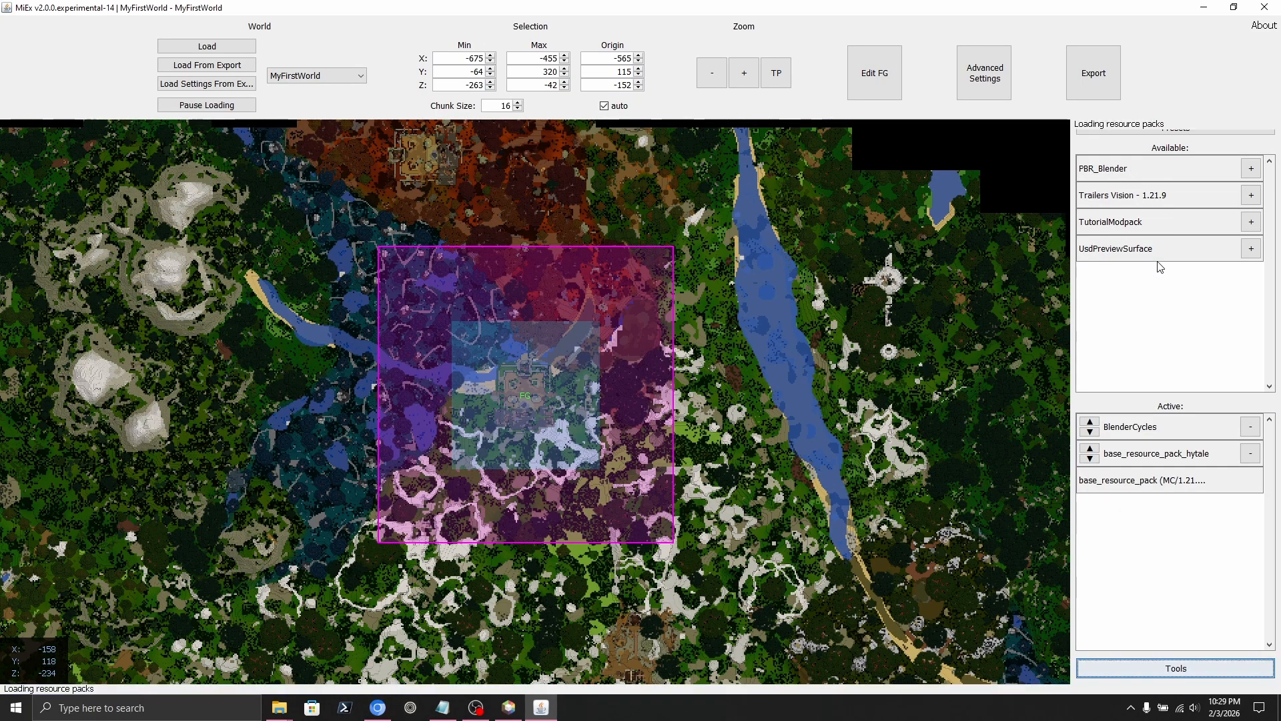
Activate PBR_Blender so it sits above BlenderCycles and base_resource_pack_hytale.
left_click(1252, 168)
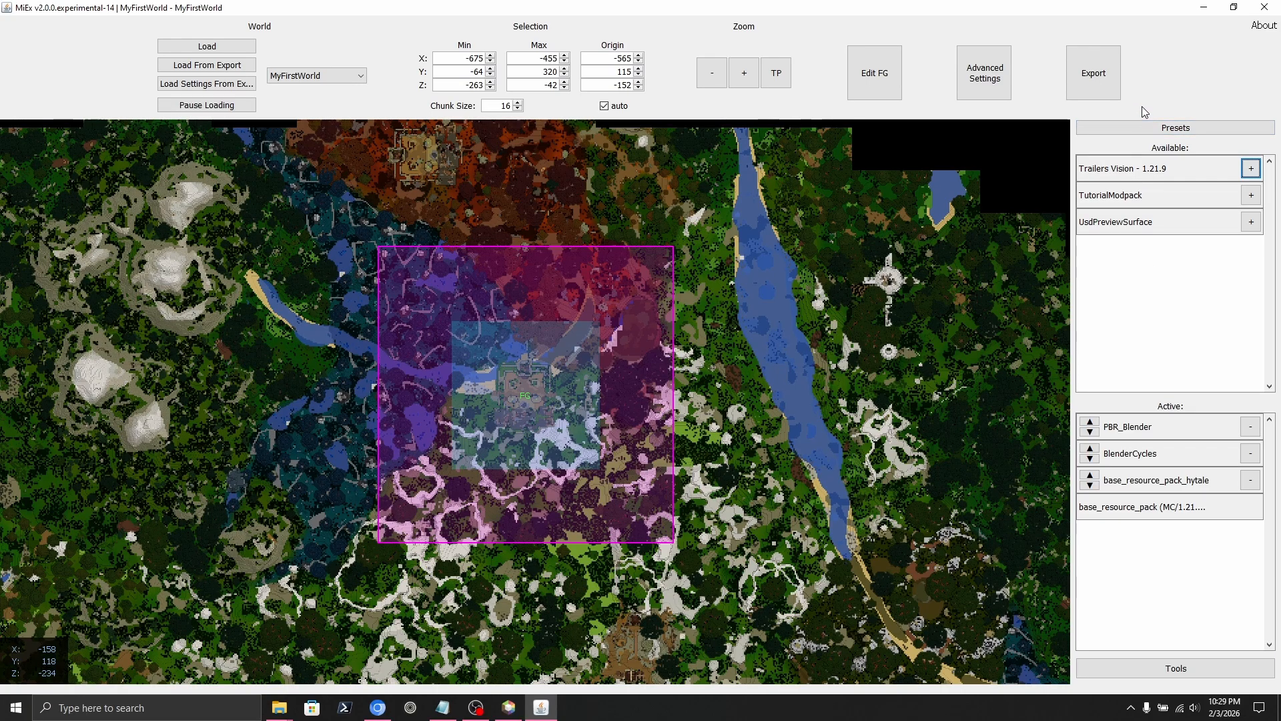
Start the export and create a new HytaleExport folder in the export directory.
left_click(1098, 80)
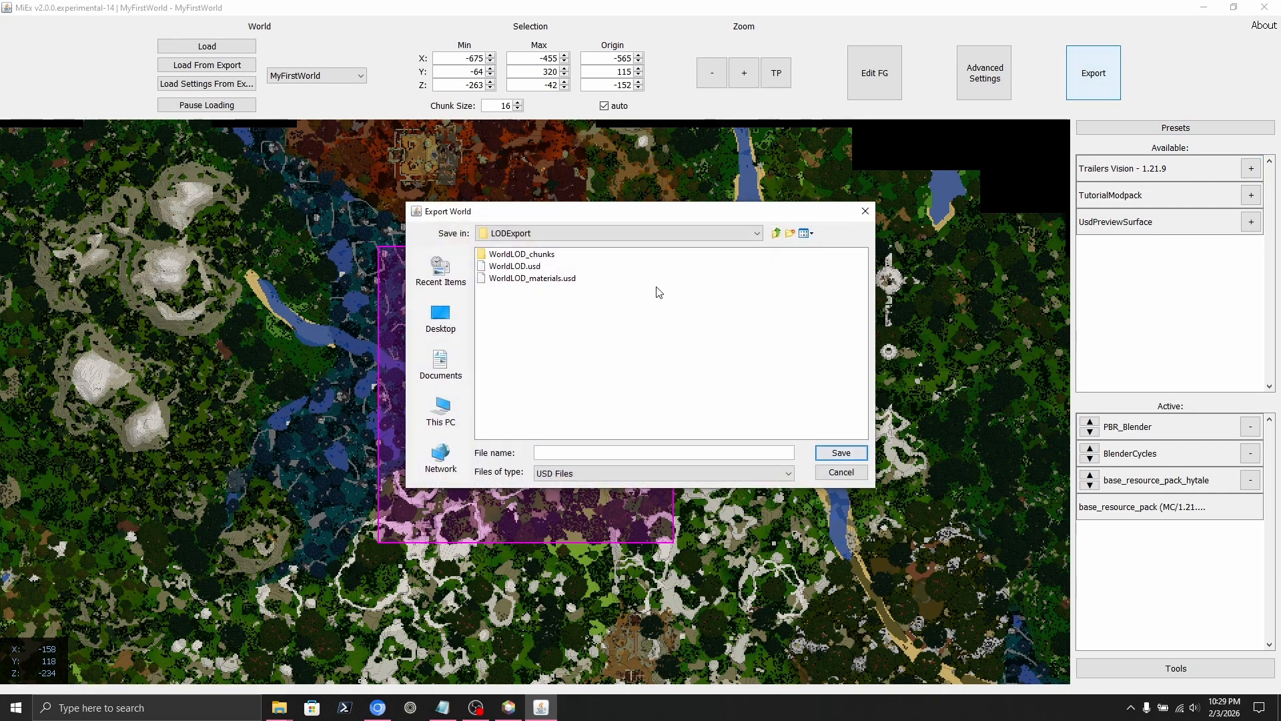
left_click(776, 232)
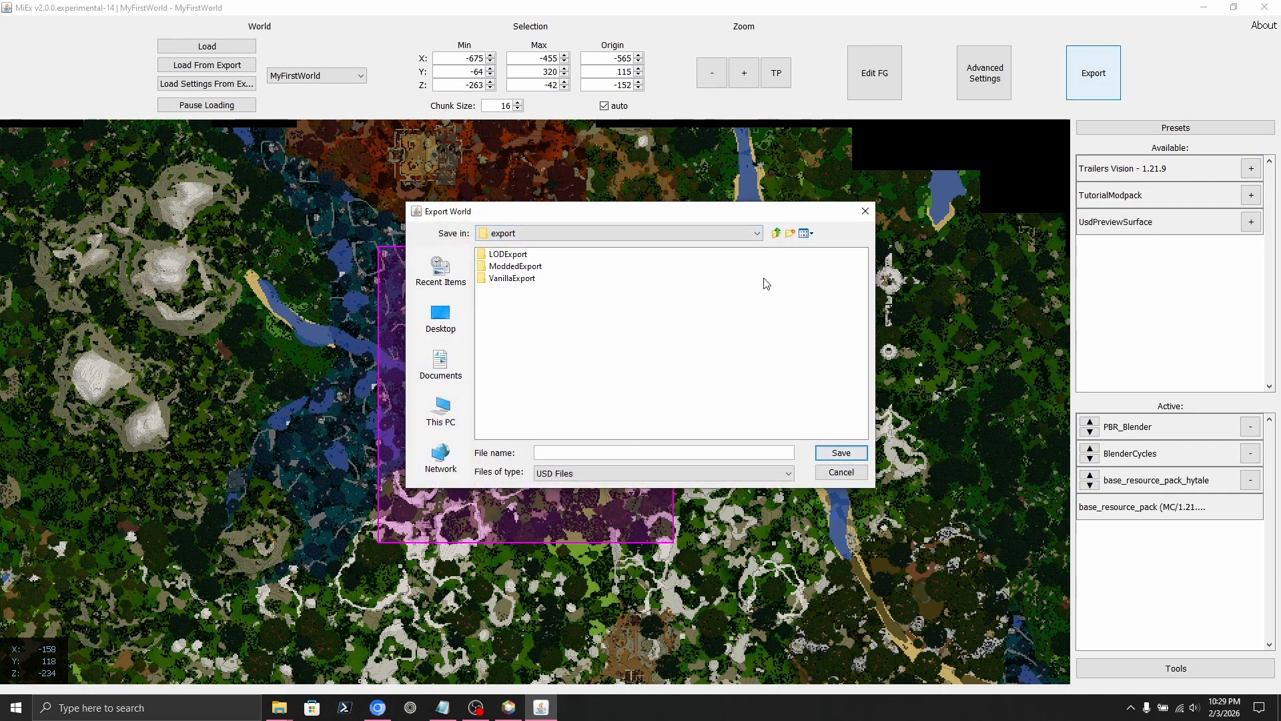
left_click(790, 234)
type("Hytale")
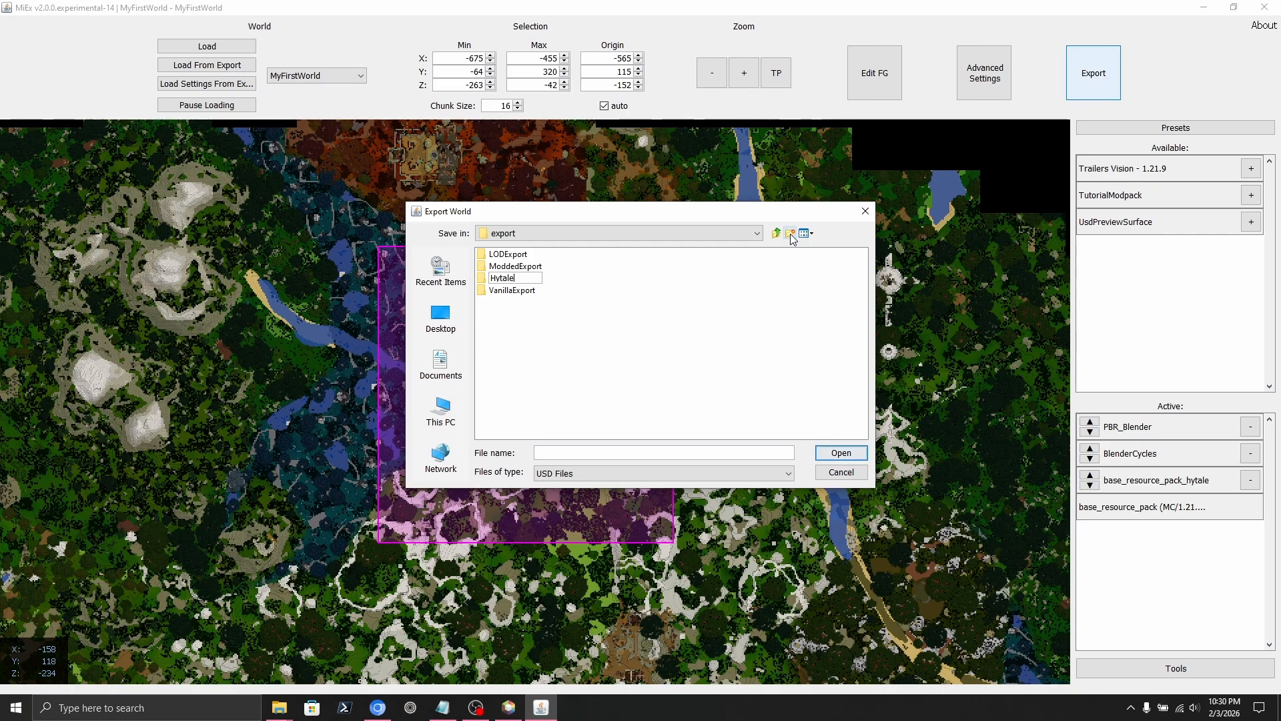
type("Export")
key("Return")
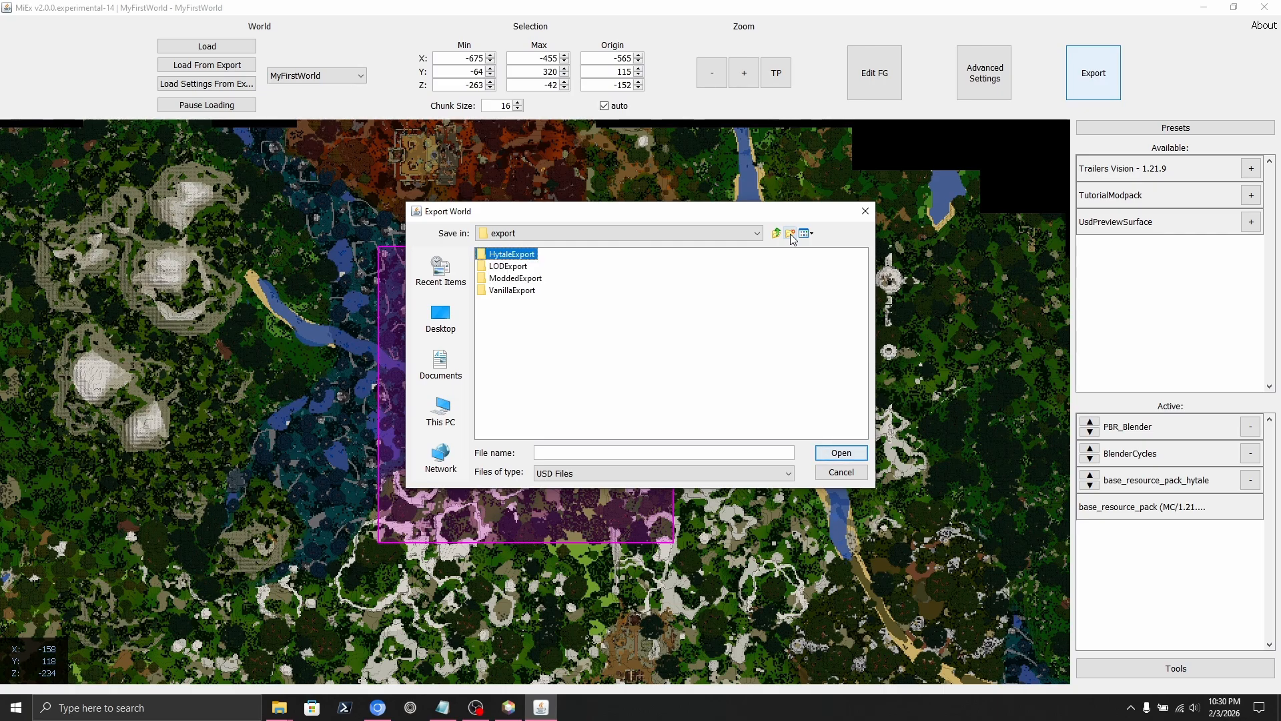
double_click(514, 254)
Export the selection as WorldExport and acknowledge the success message.
left_click(635, 452)
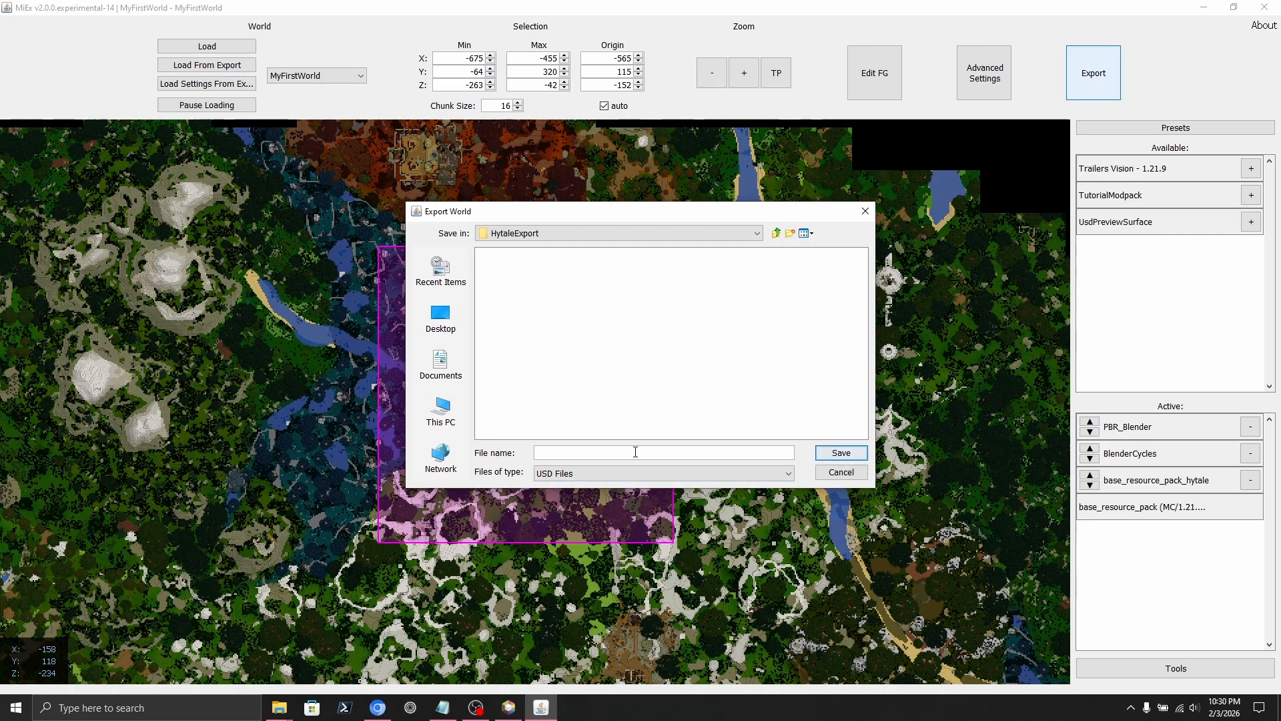
type("World")
type("Export")
key("Return")
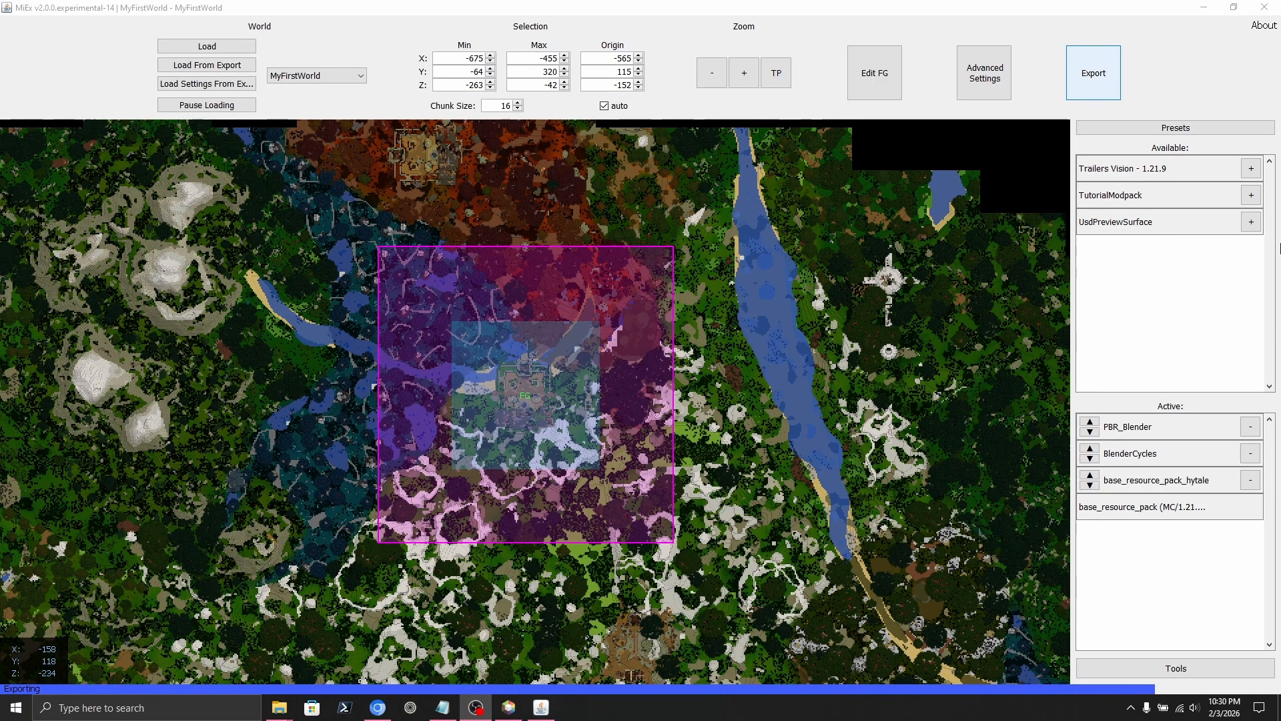
left_click(986, 14)
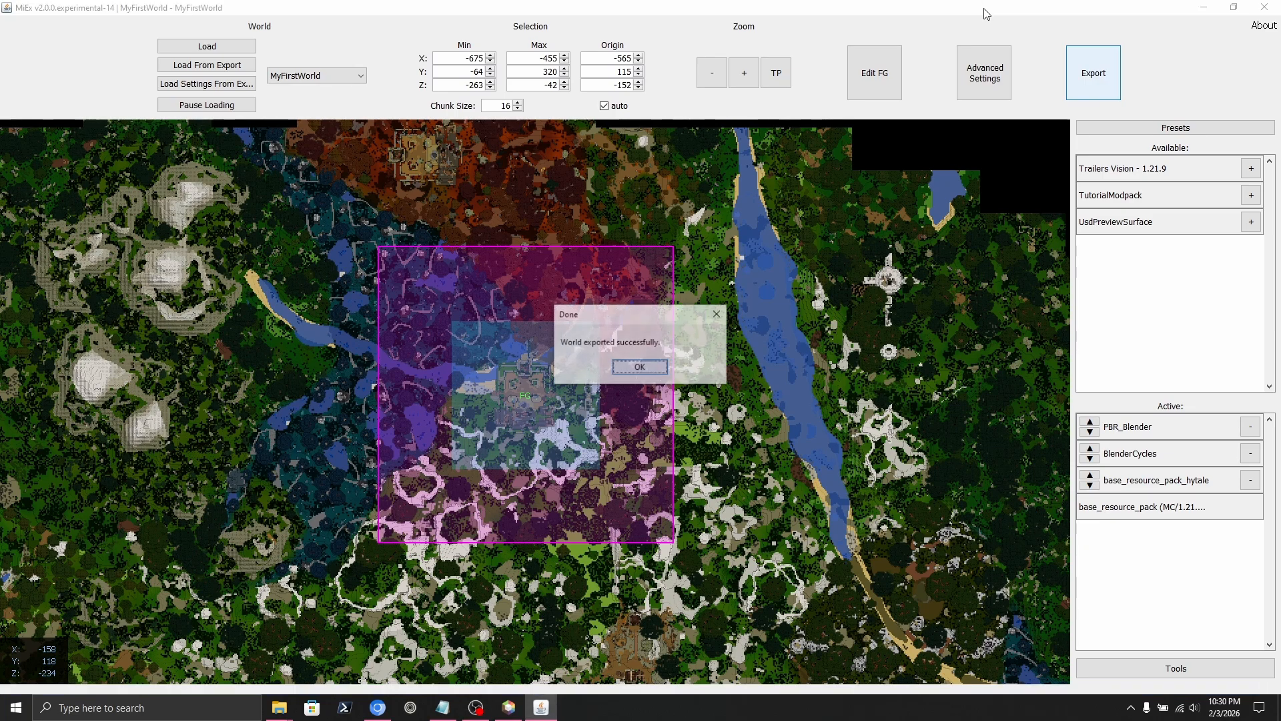
left_click(648, 368)
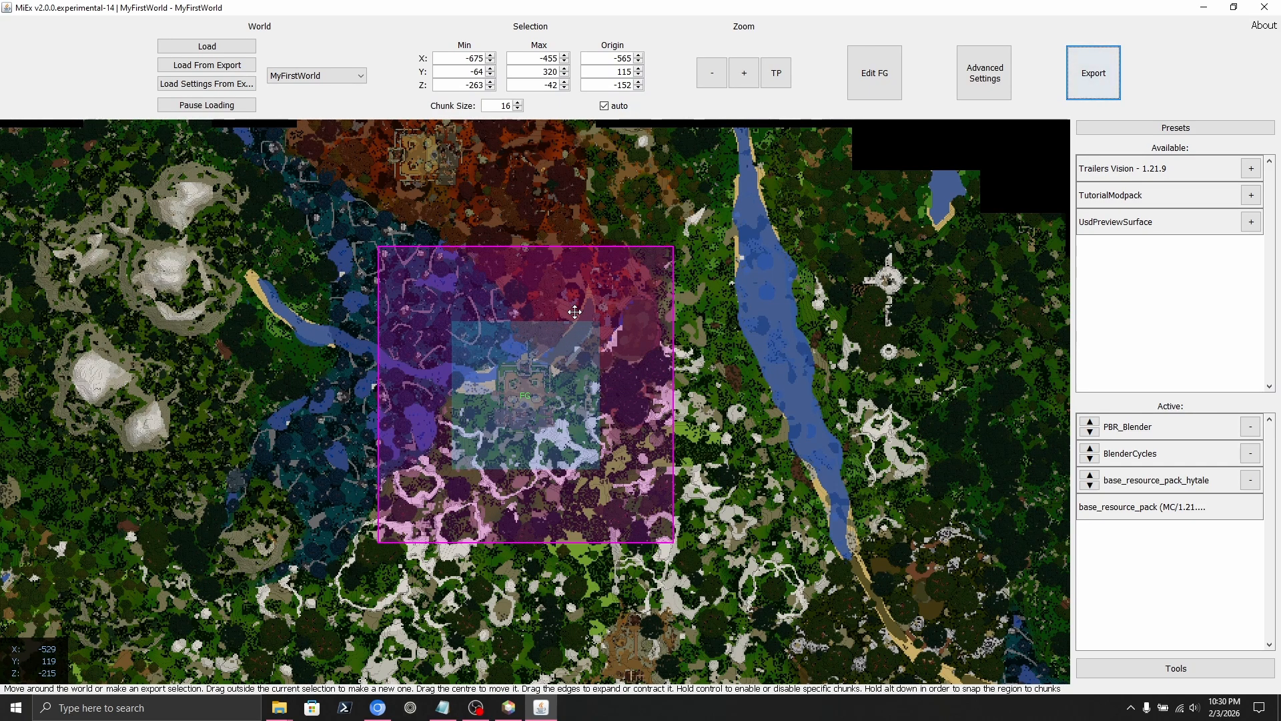
Close MiEx and launch Blender 5.0.1 Stable from Blender Launcher.
left_click(1264, 6)
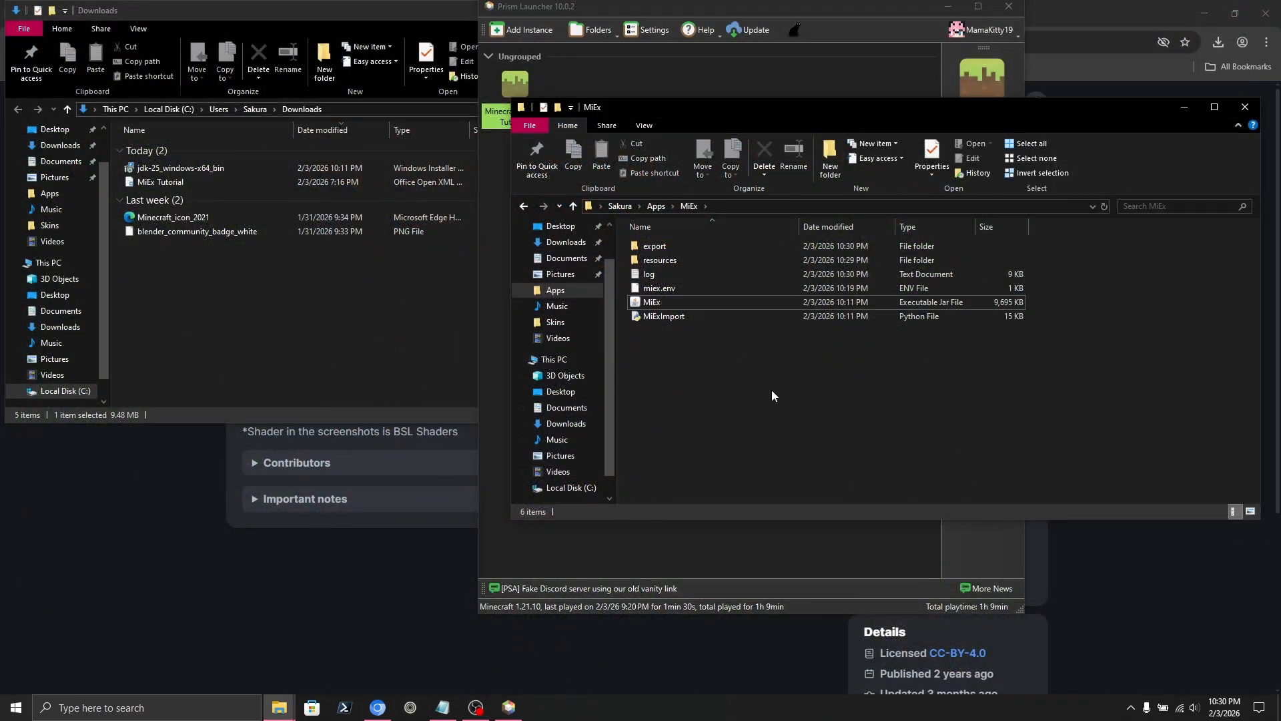
key("super+s")
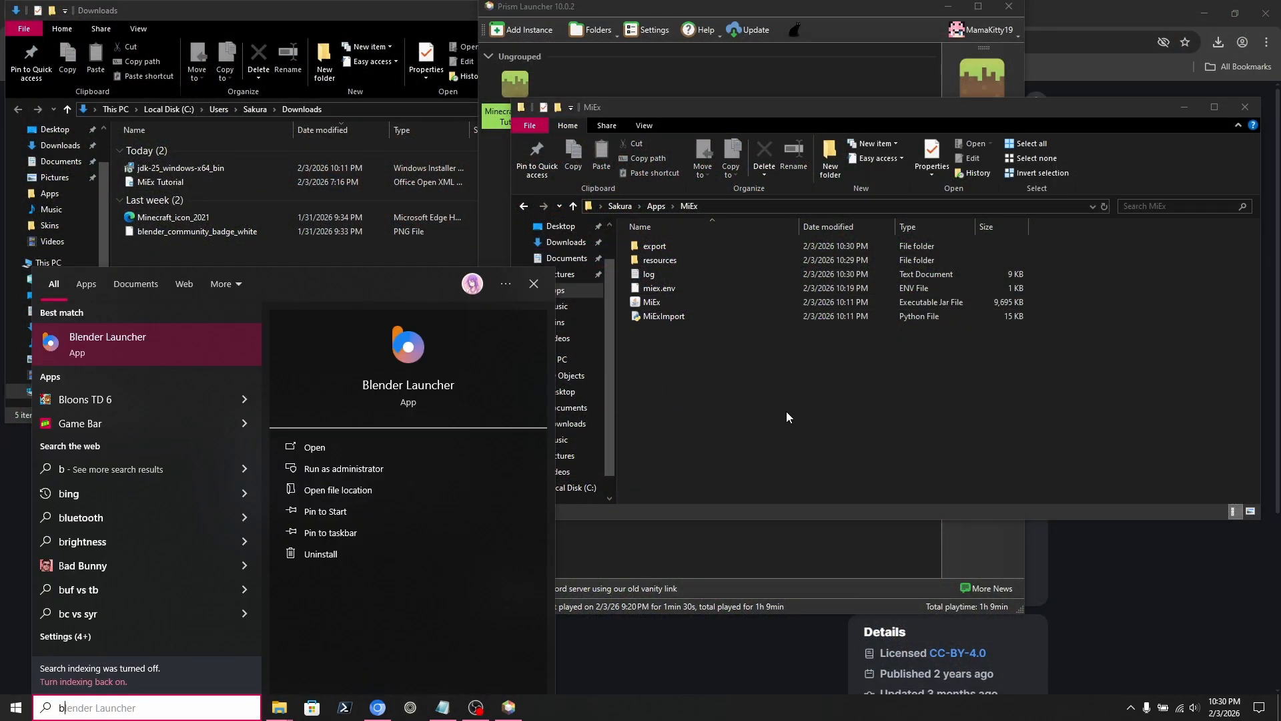
type("bl")
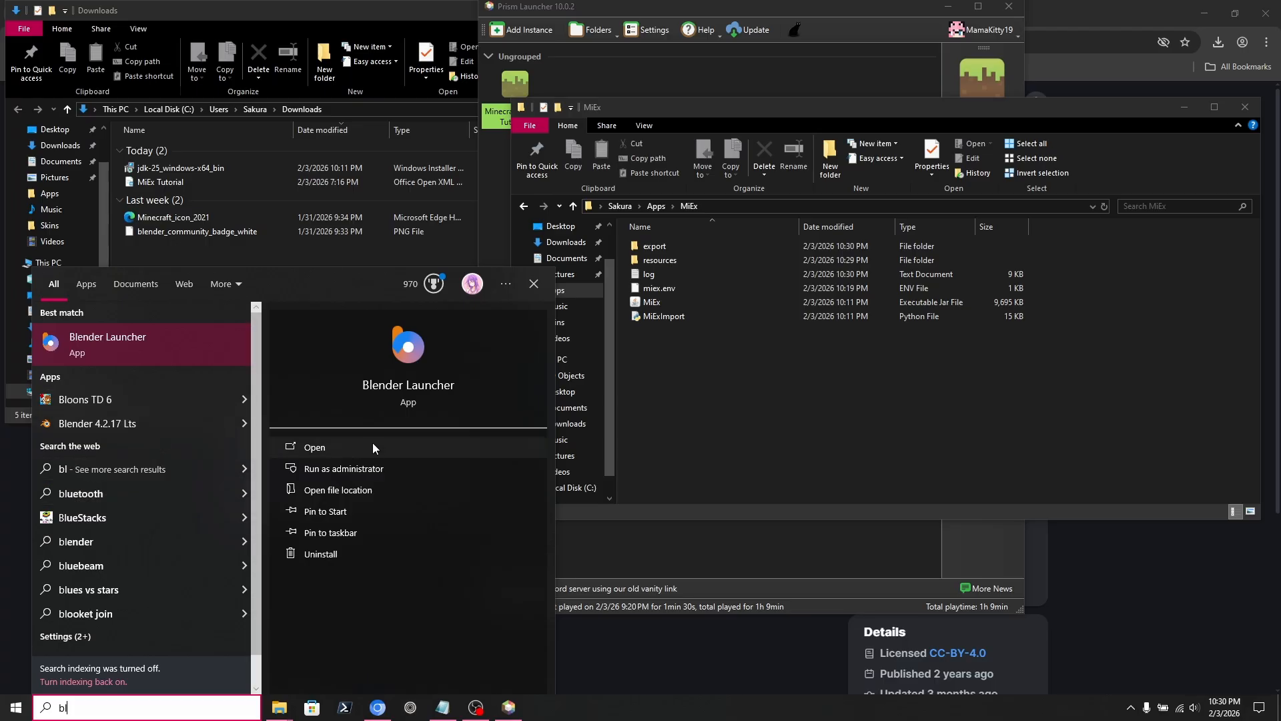
left_click(342, 448)
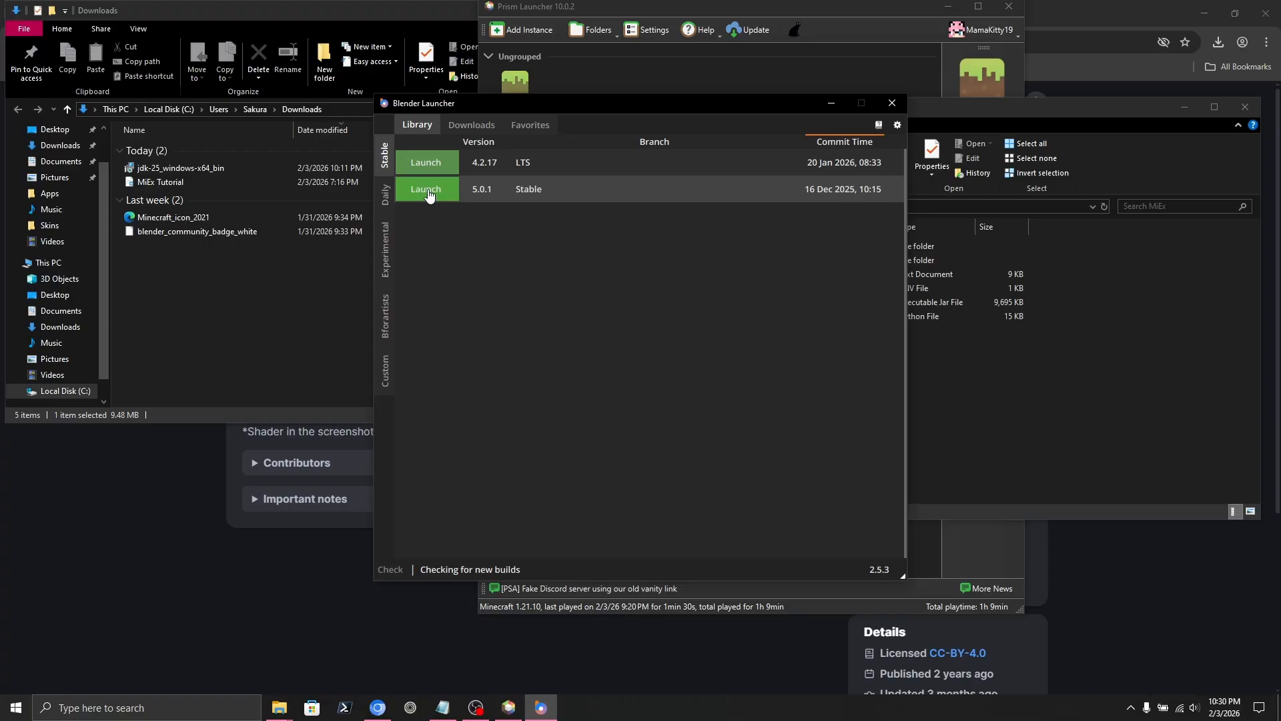
left_click(458, 200)
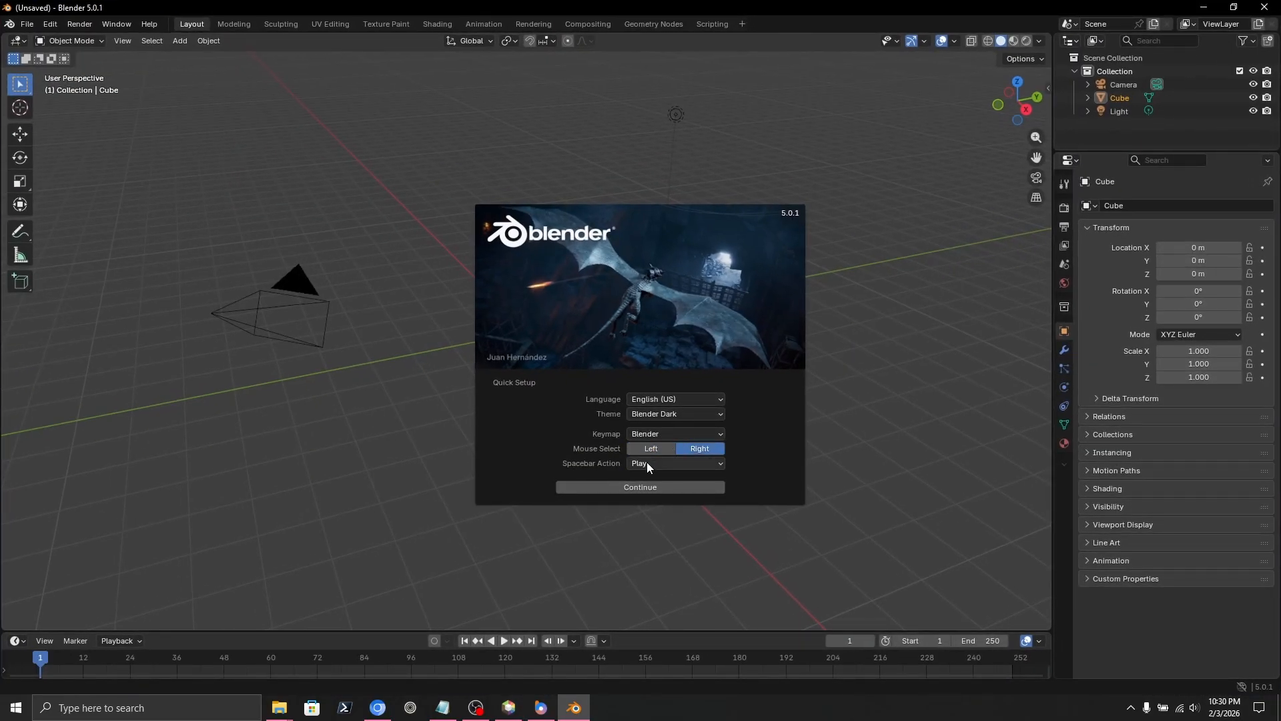
Finish Blender's quick setup with the Blender keymap and dismiss the splash screen.
left_click(649, 434)
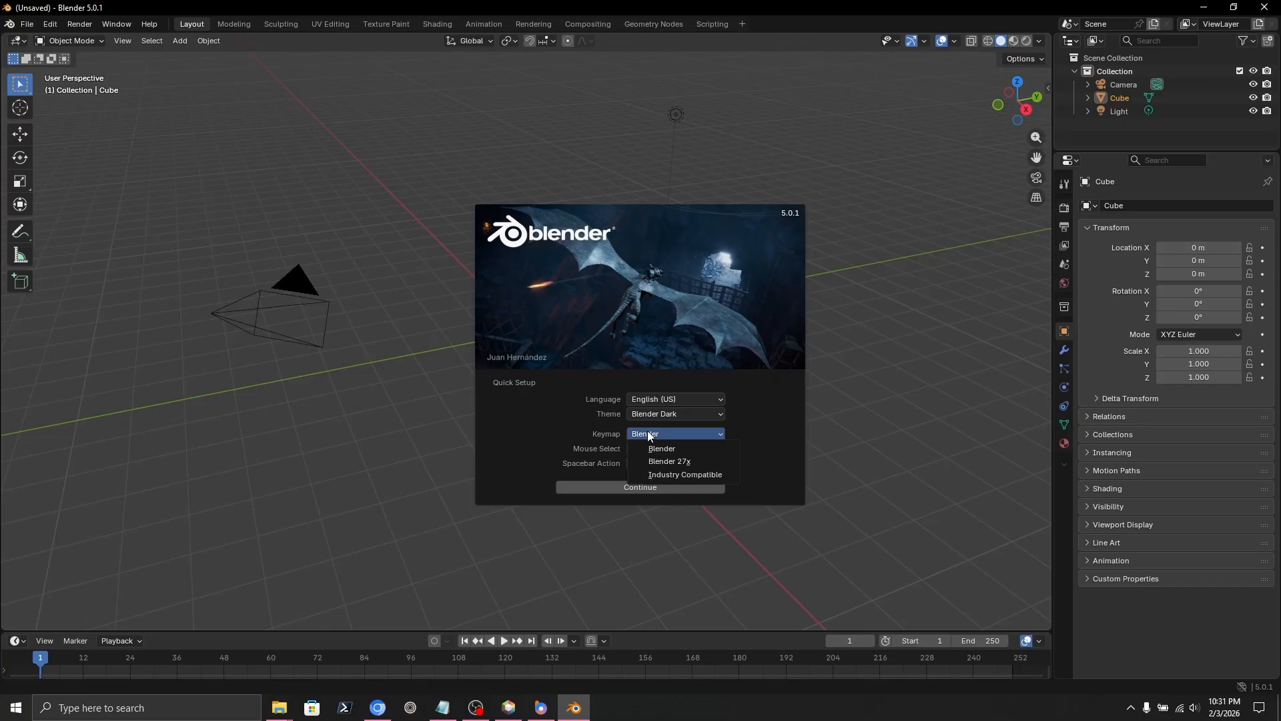
left_click(661, 448)
left_click(658, 485)
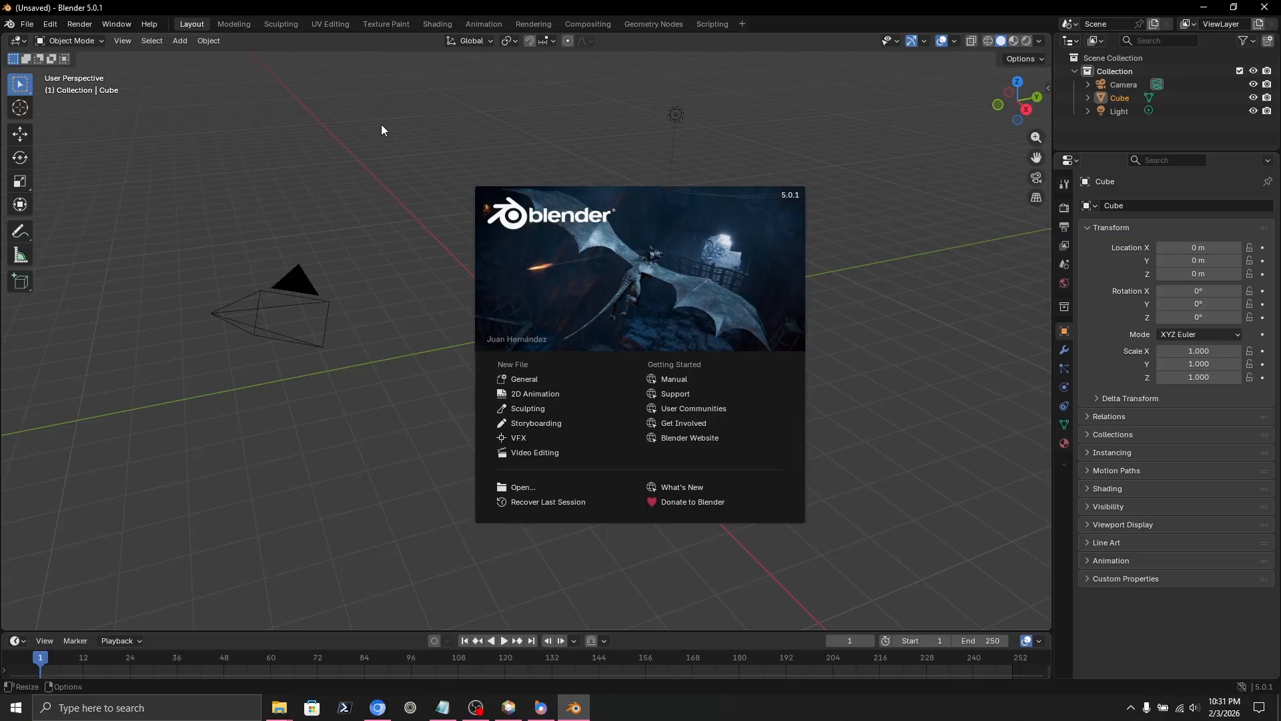
left_click(252, 115)
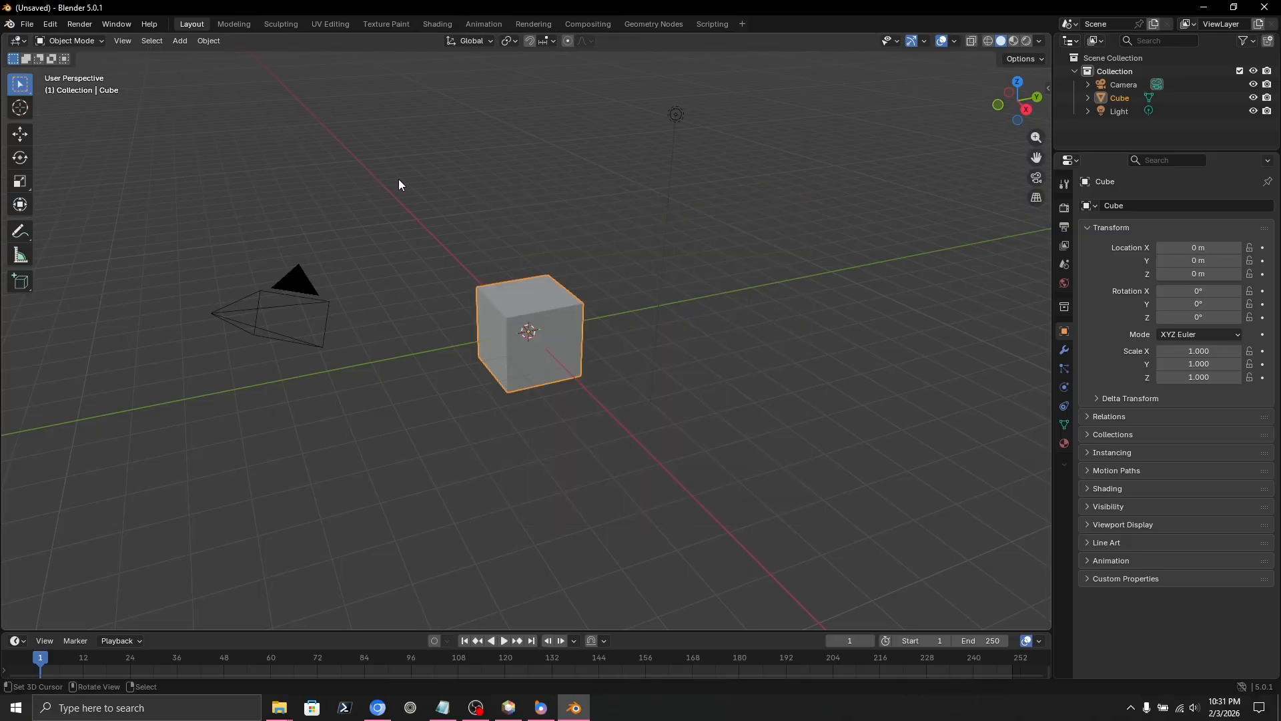
Open Blender's Preferences and move its window up to the screen centre.
left_click(50, 24)
left_click(102, 199)
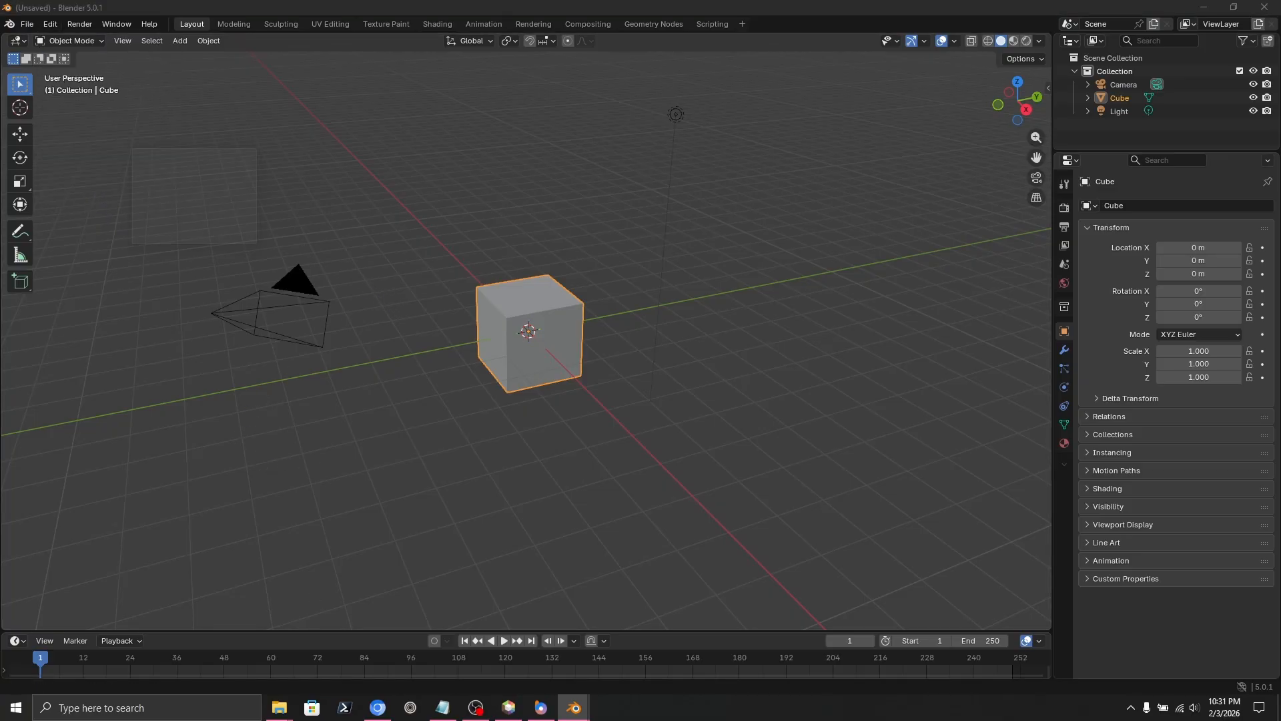
left_click_drag(505, 522, 506, 162)
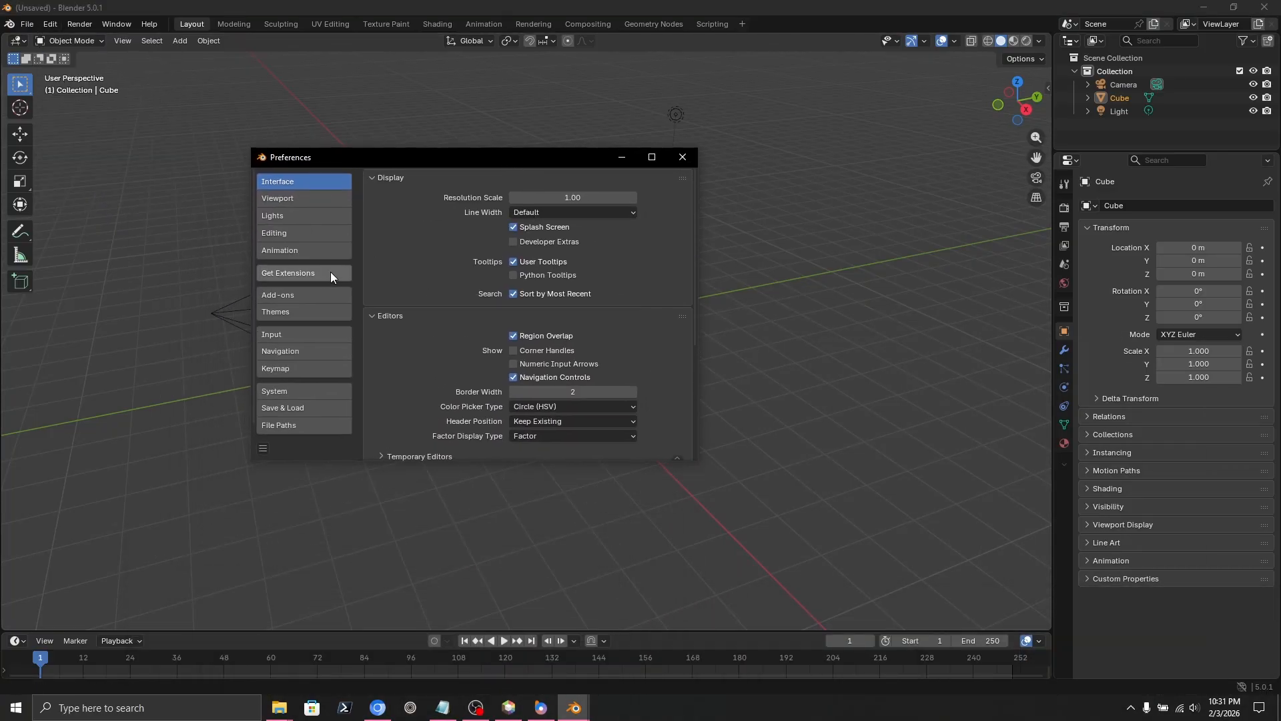
Install the MiExImport.py add-on from Home/Apps/MiEx, check its version 0.1.8 details, and close Preferences.
left_click(290, 295)
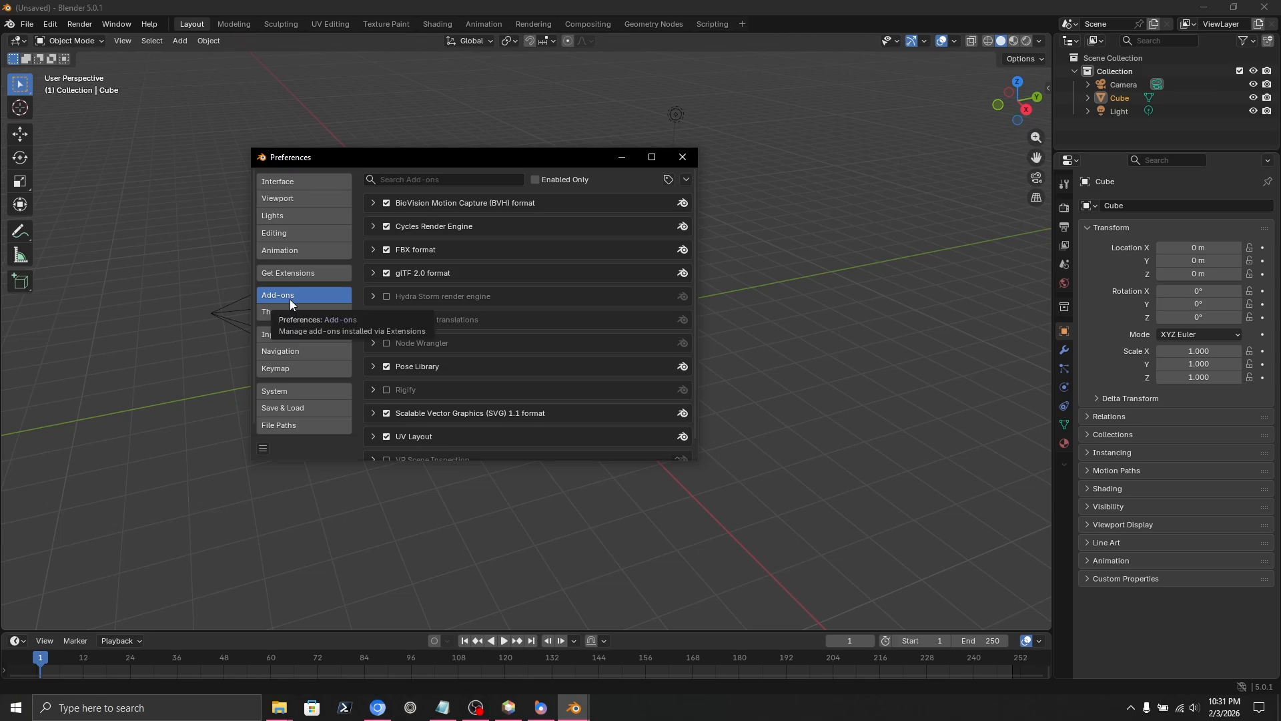
left_click(686, 179)
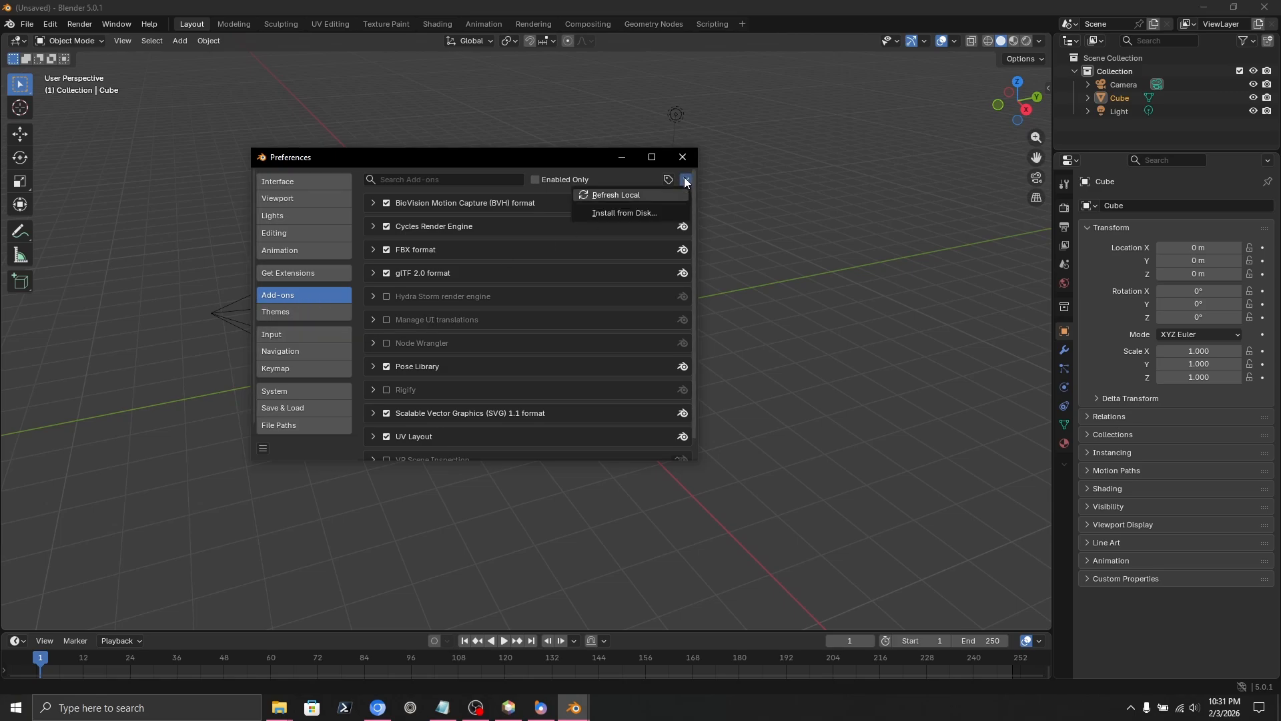
left_click(607, 214)
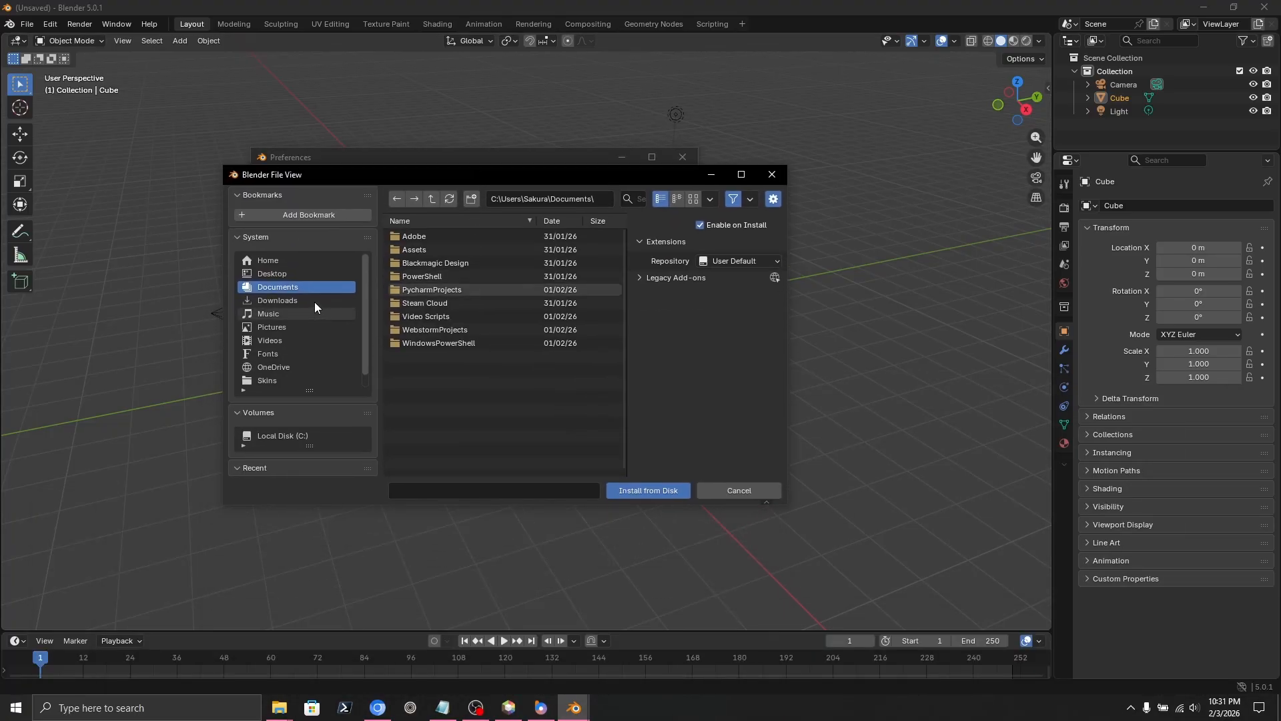
left_click(284, 259)
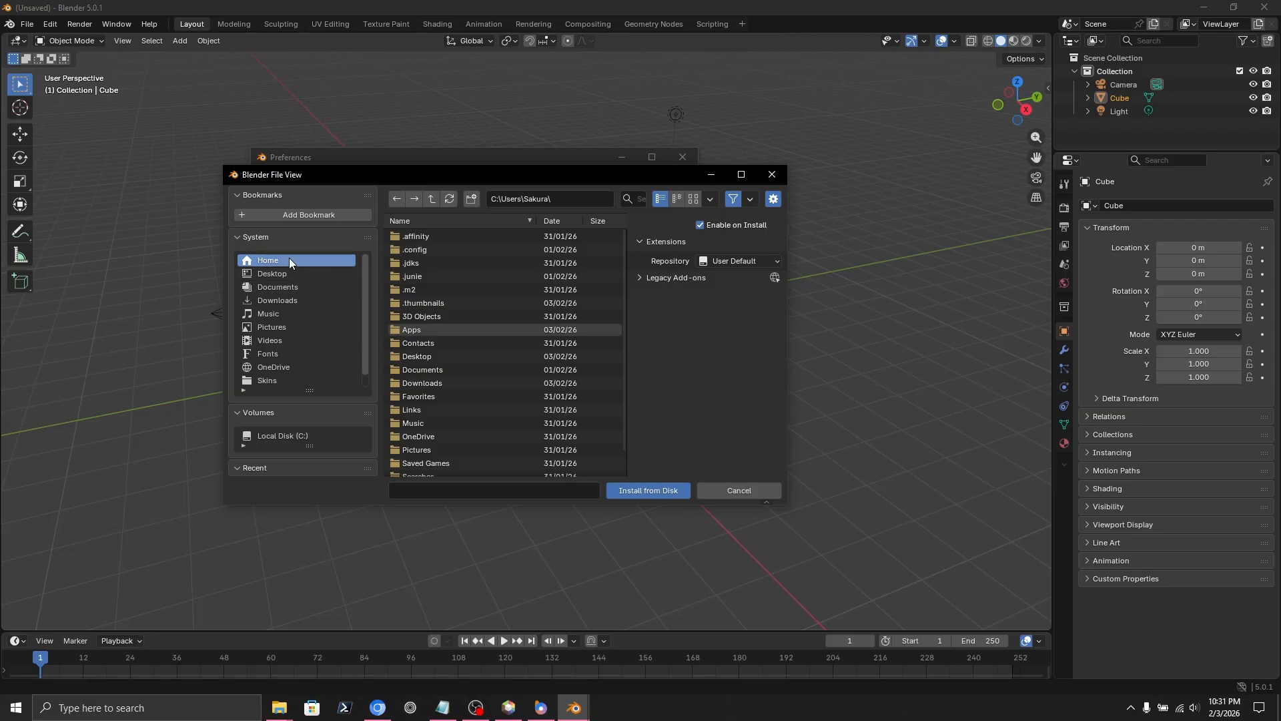
left_click(412, 327)
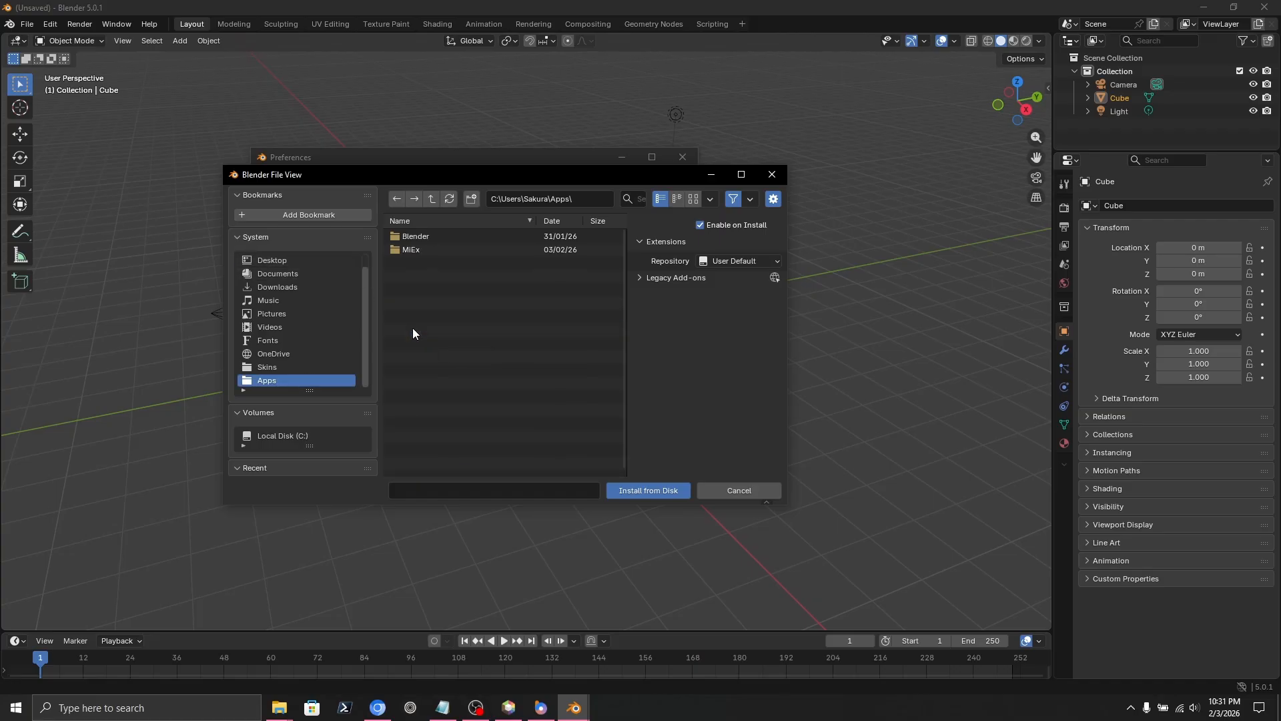
left_click(425, 250)
left_click(434, 263)
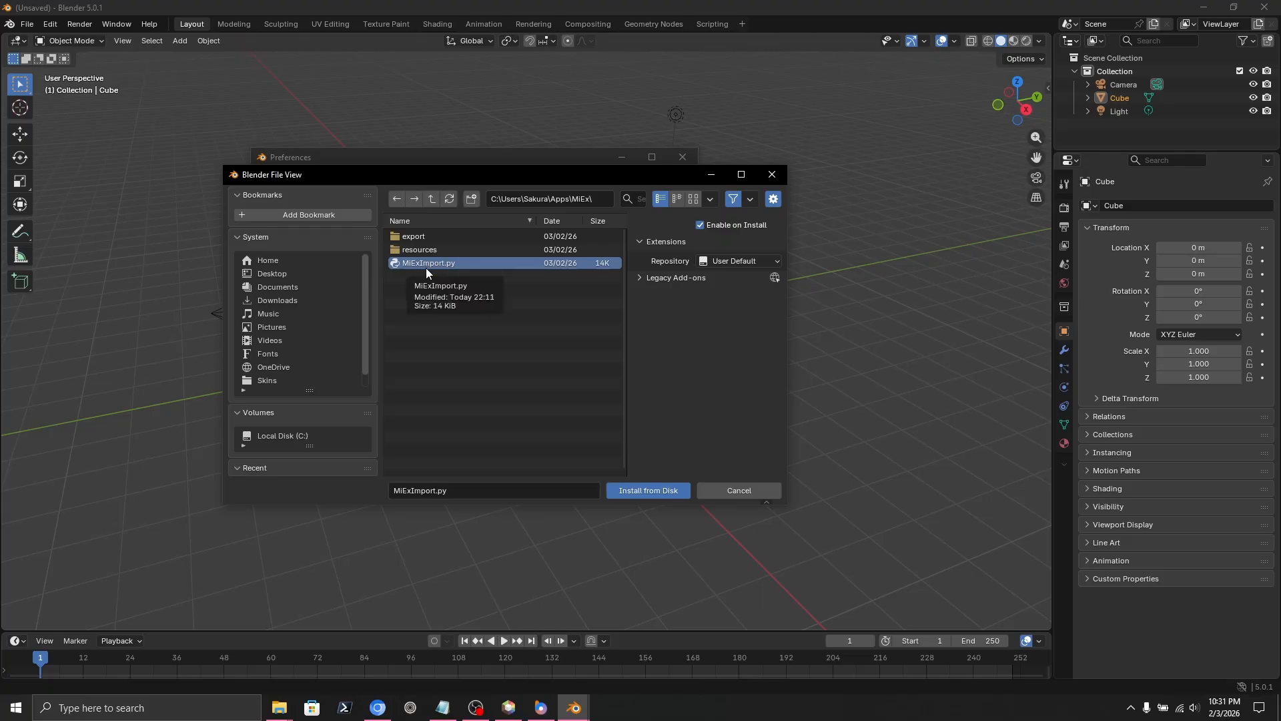
left_click(653, 492)
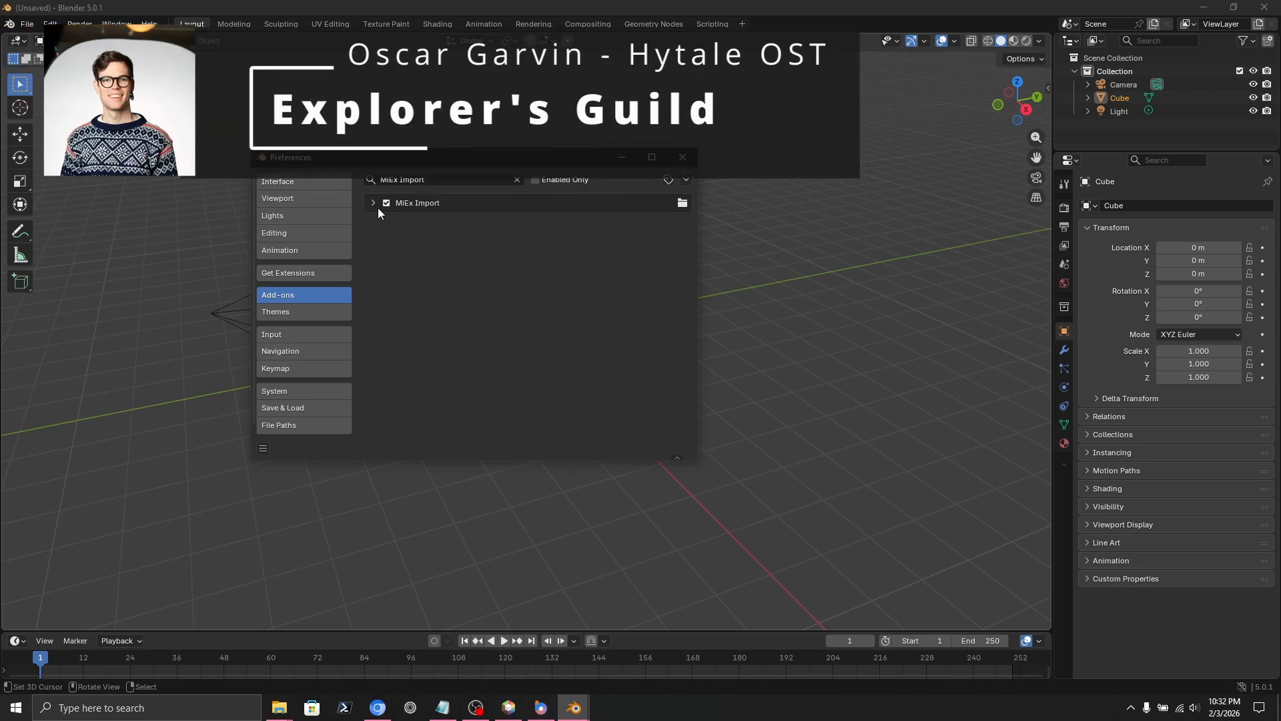
left_click(372, 203)
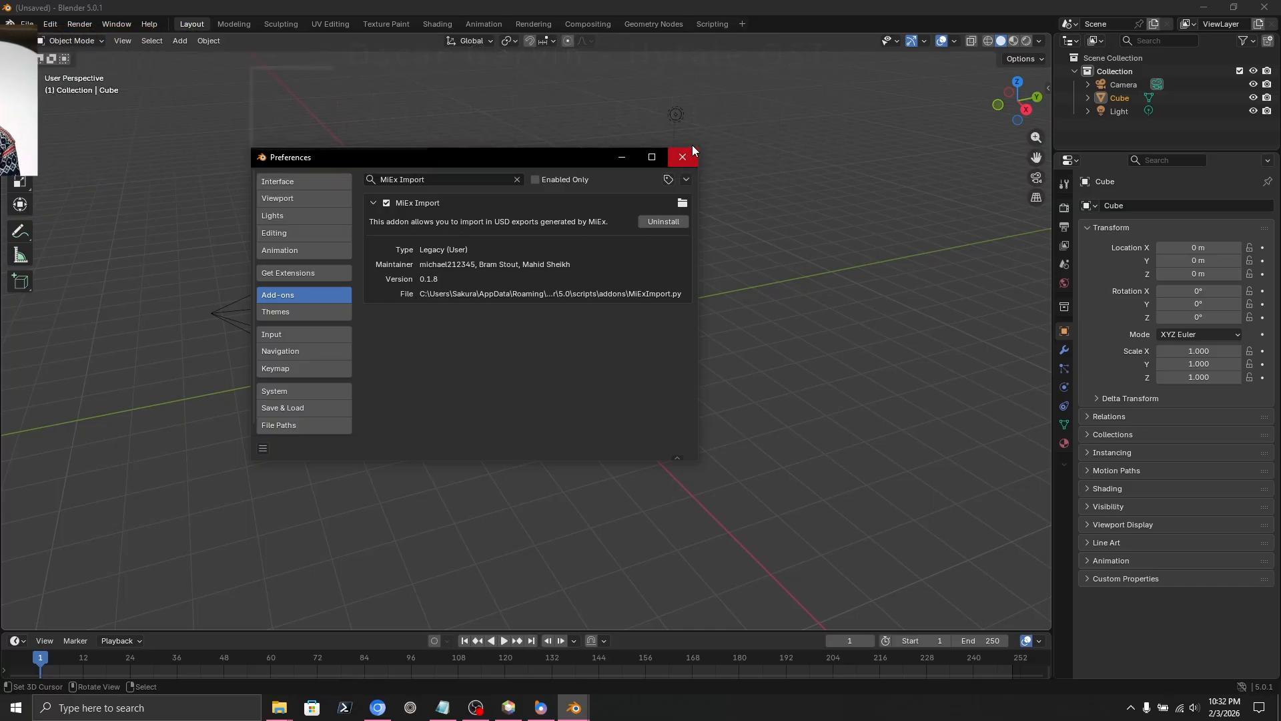
left_click(683, 157)
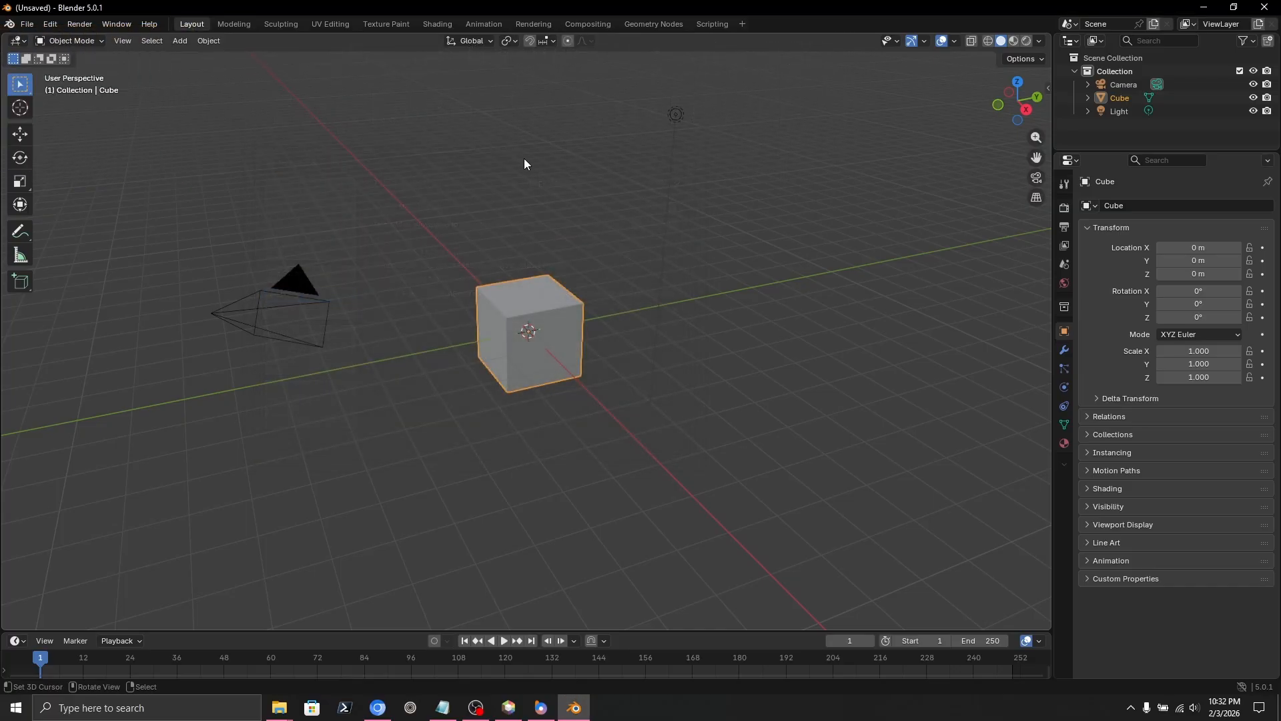
Delete the default camera, cube and light from the scene.
key("a")
key("x")
left_click(583, 268)
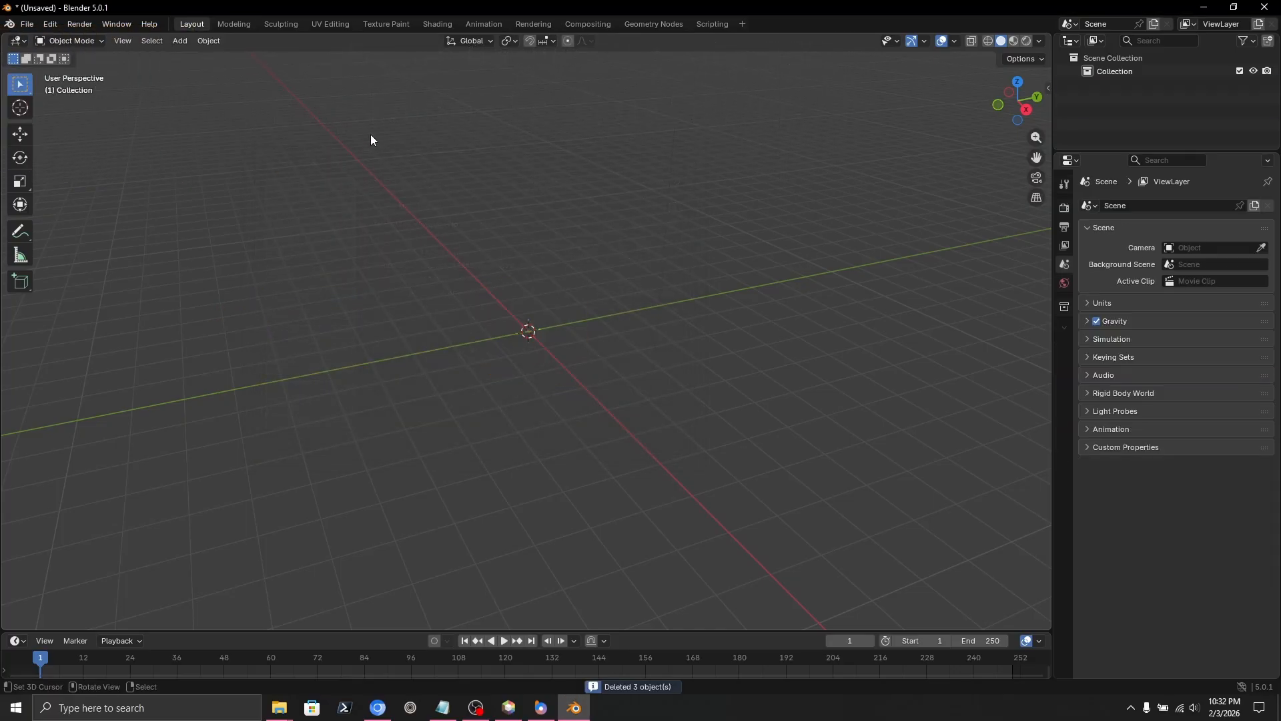
Import WorldHytale.usd from Apps/MiEx/export/HytaleExport using the MiEx (.usd) importer.
left_click(30, 24)
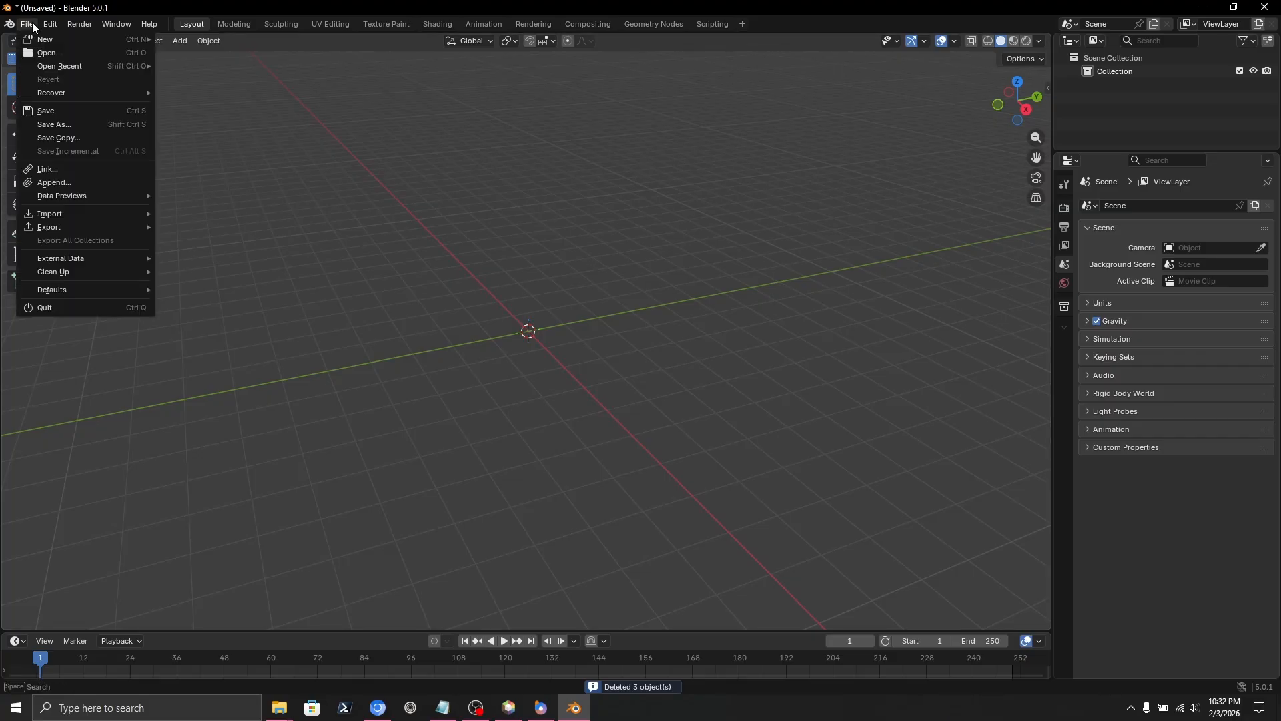
mouse_move(75, 212)
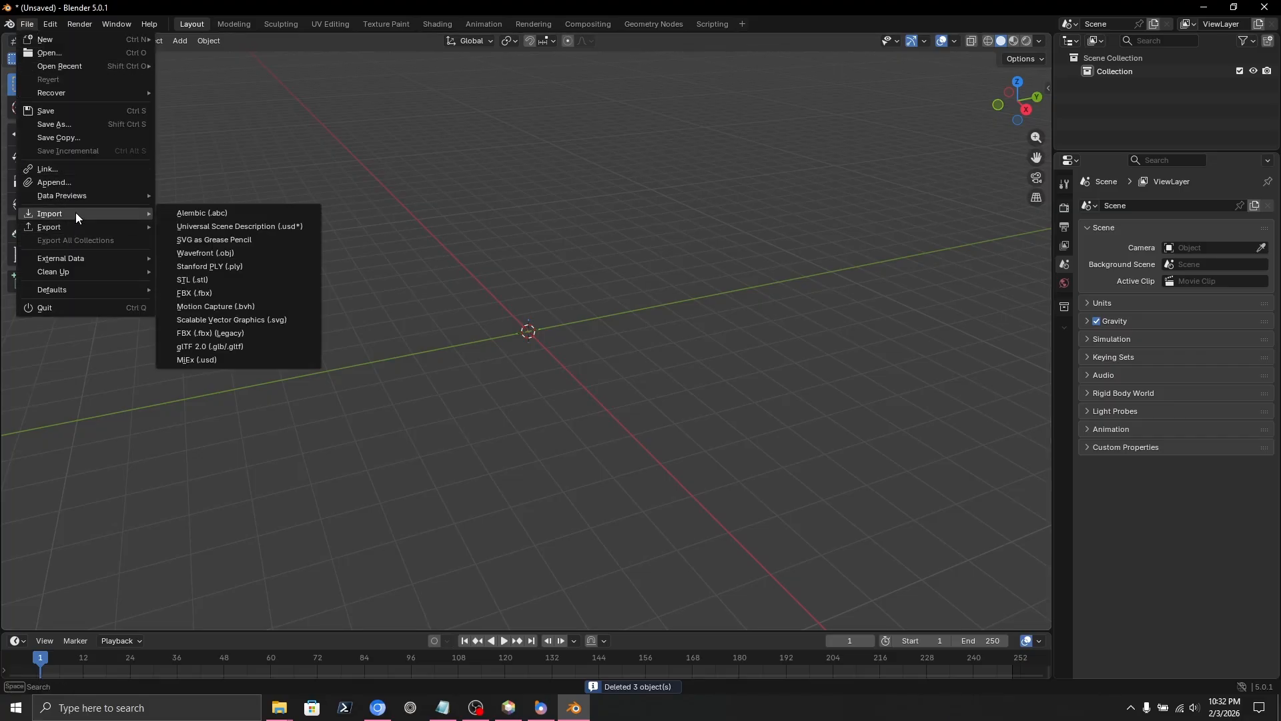
left_click(194, 359)
left_click(274, 259)
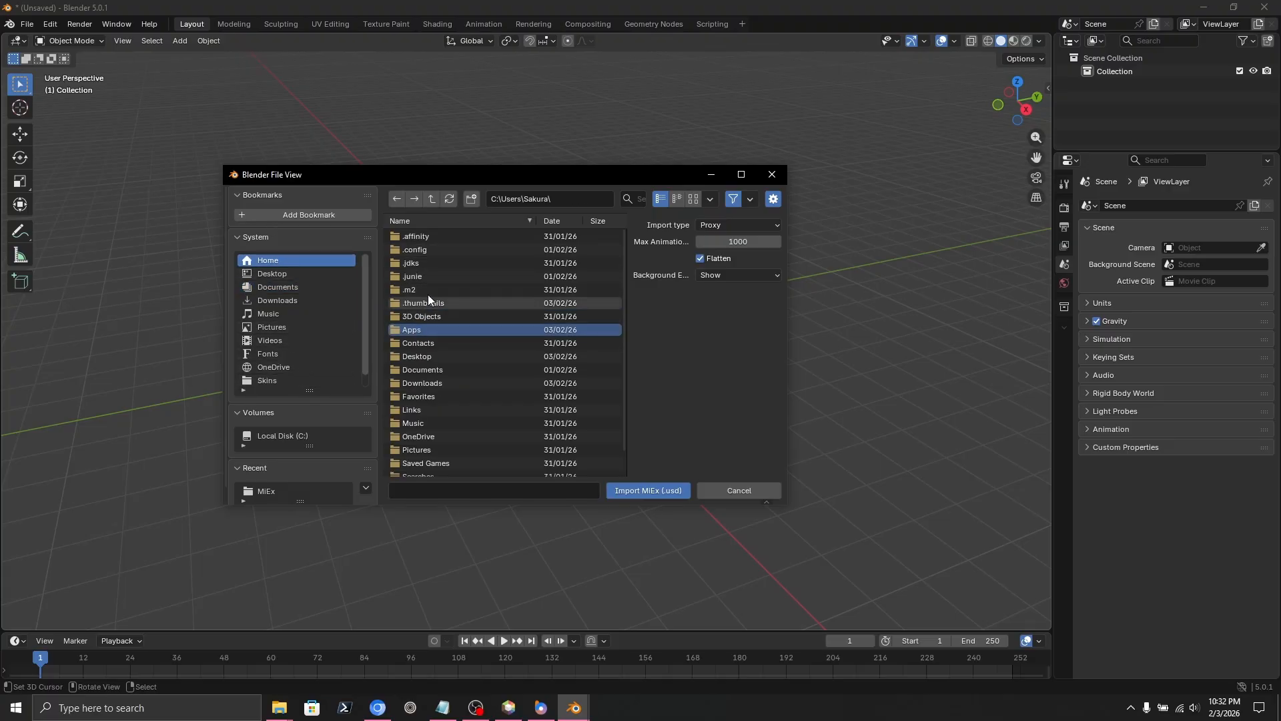
left_click(427, 327)
double_click(422, 248)
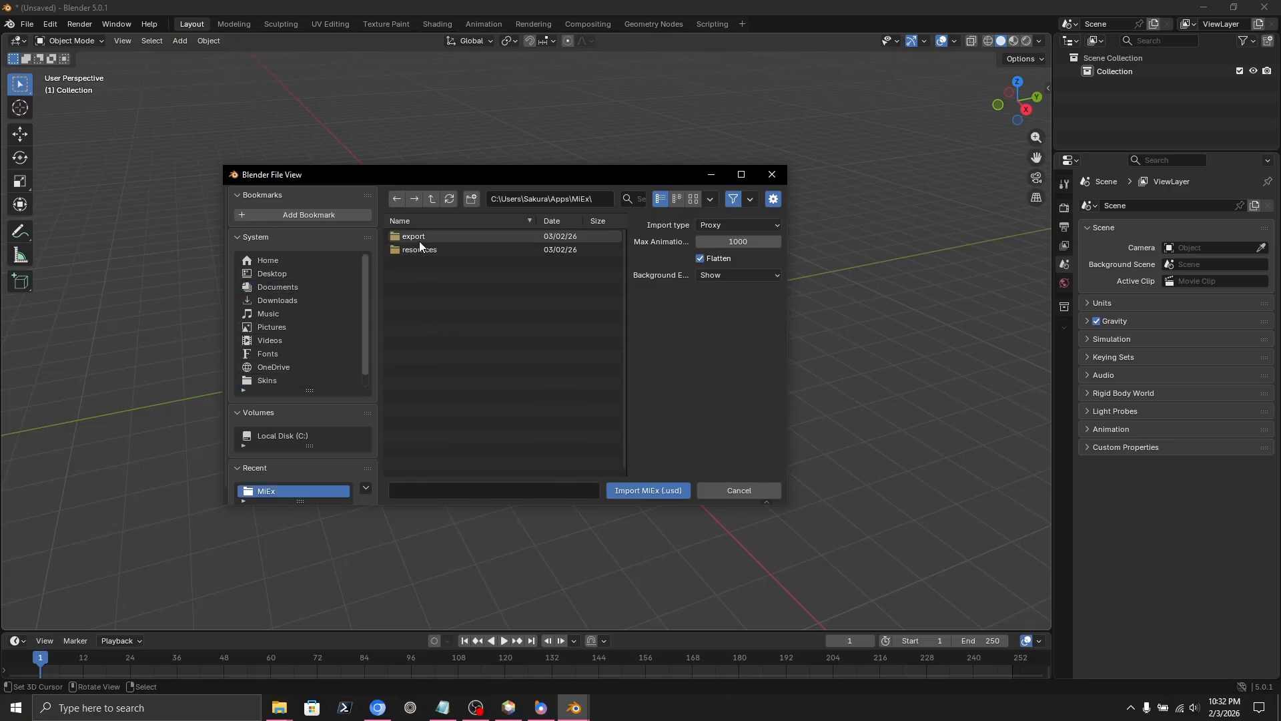
double_click(419, 237)
left_click(439, 237)
double_click(440, 238)
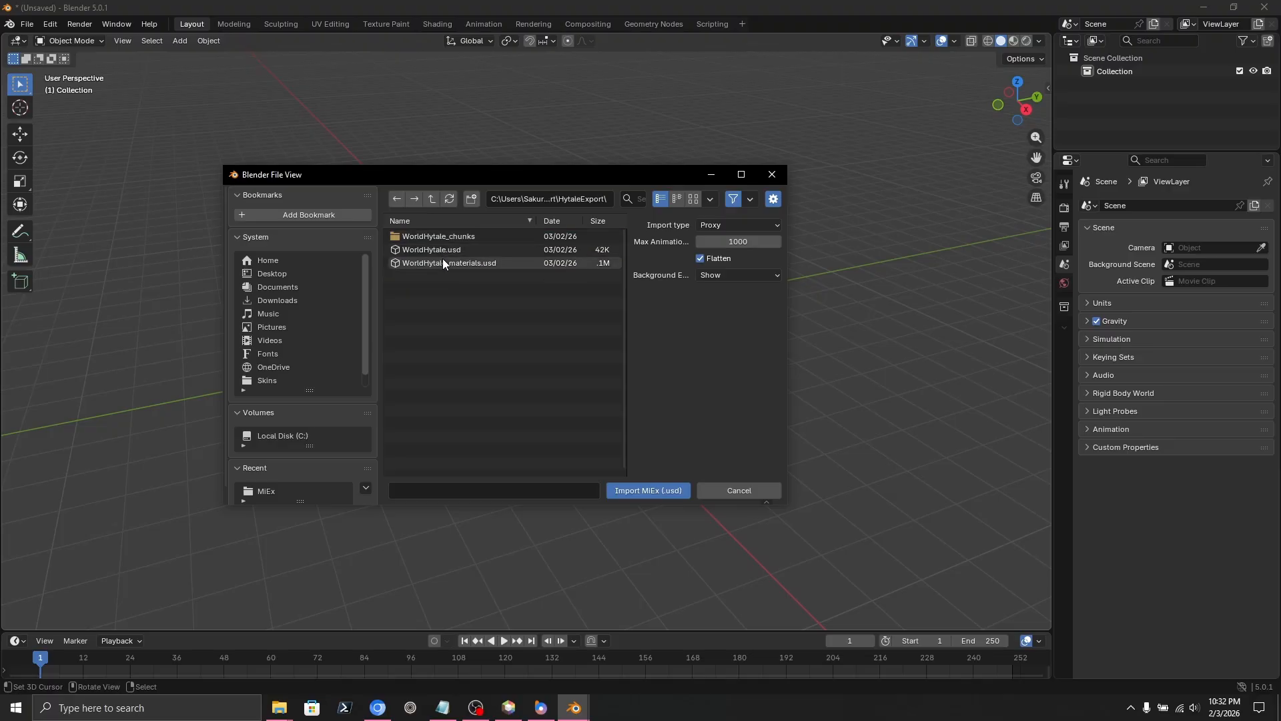
left_click(446, 251)
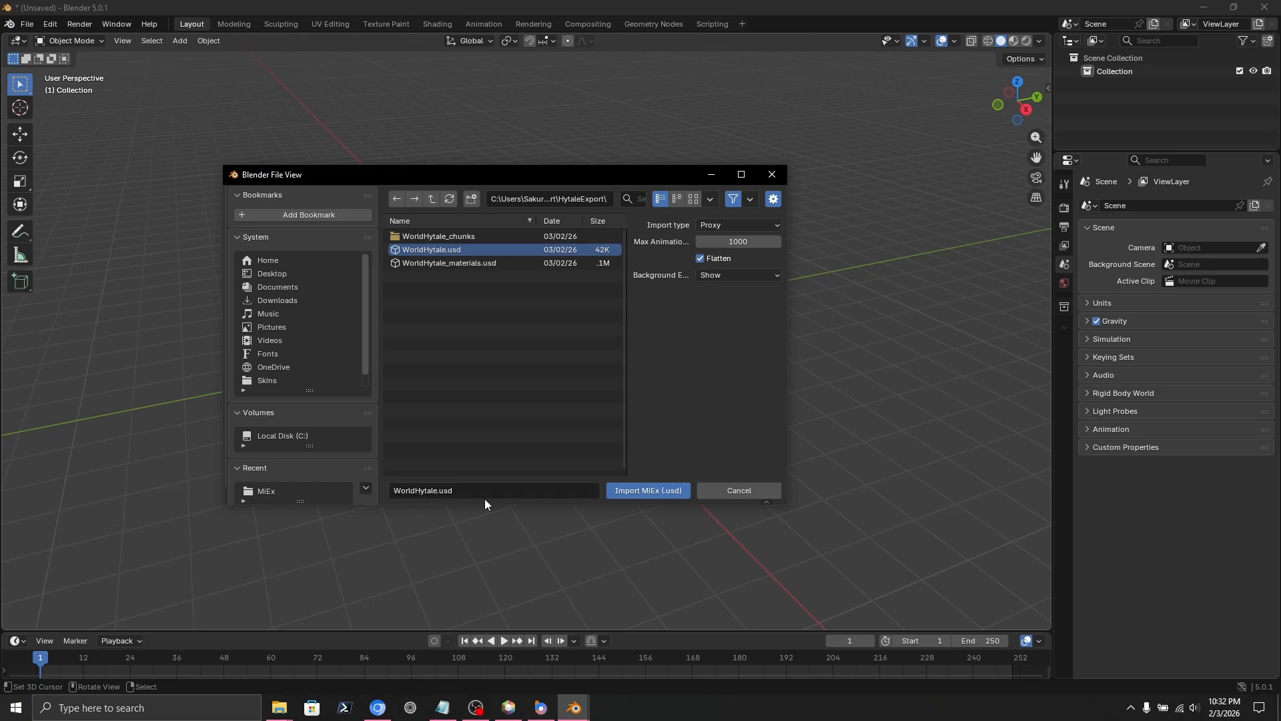
left_click(624, 489)
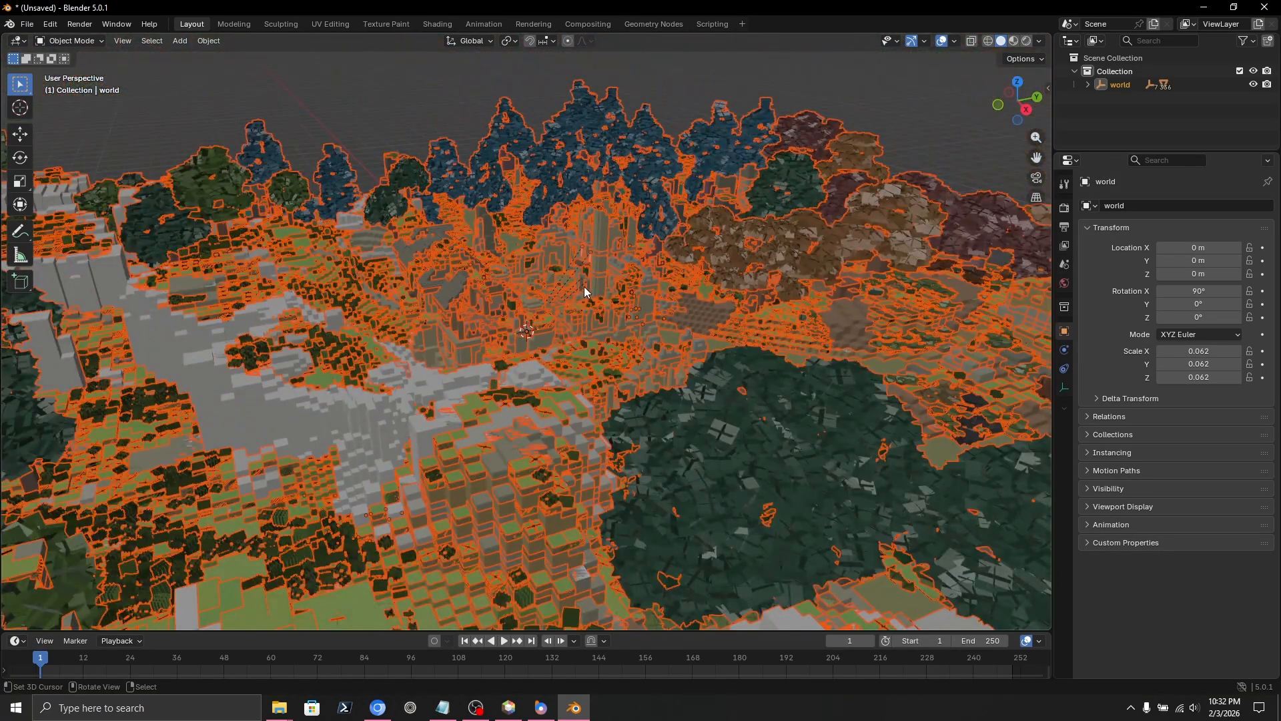
Switch the viewport to Material Preview and deselect everything to view the textured Hytale world.
mouse_move(585, 289)
middle_mouse_down()
mouse_move(647, 335)
mouse_move(786, 338)
middle_mouse_up()
key("z")
left_click(620, 283)
key("shift")
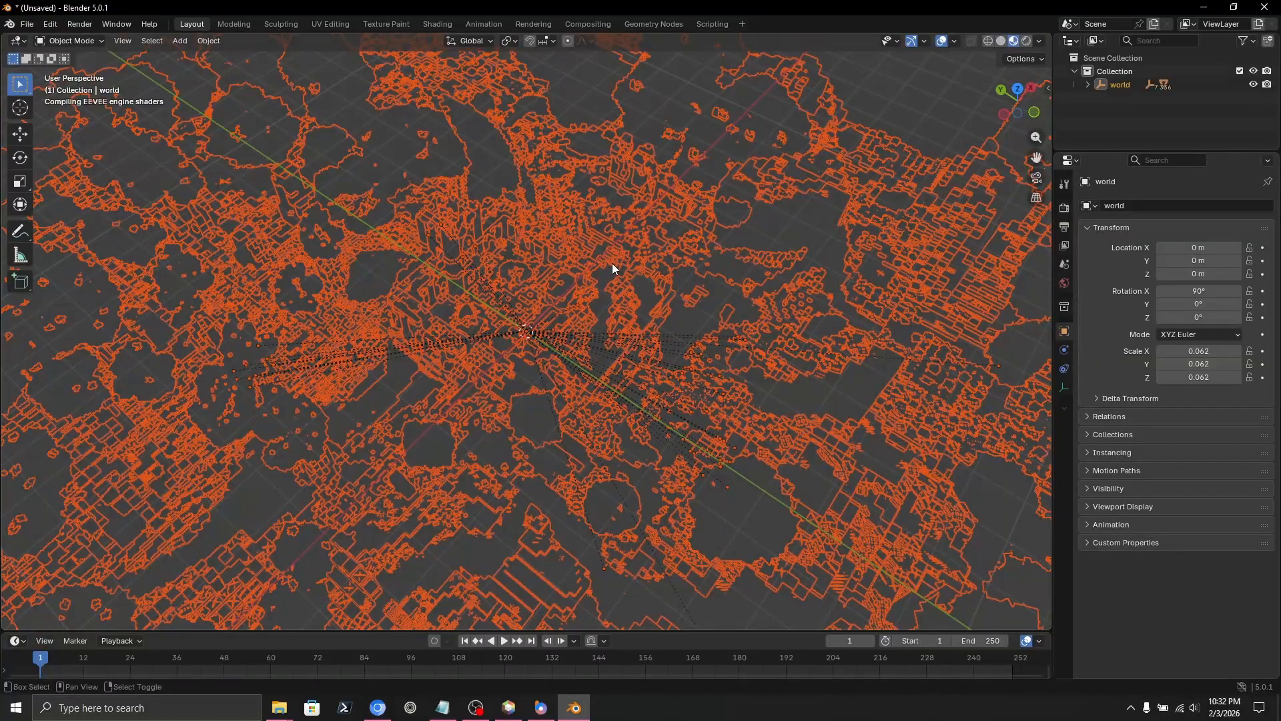
middle_click_drag(514, 243, 529, 329, "shift")
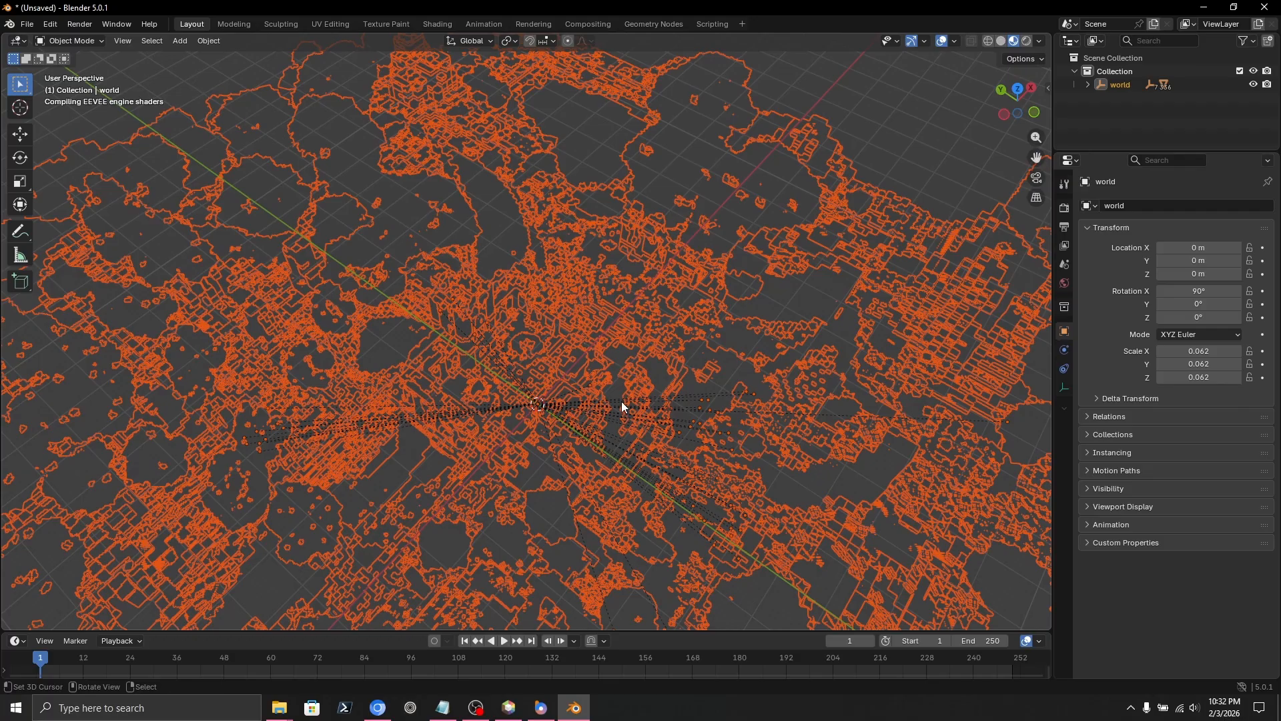
left_click(526, 413)
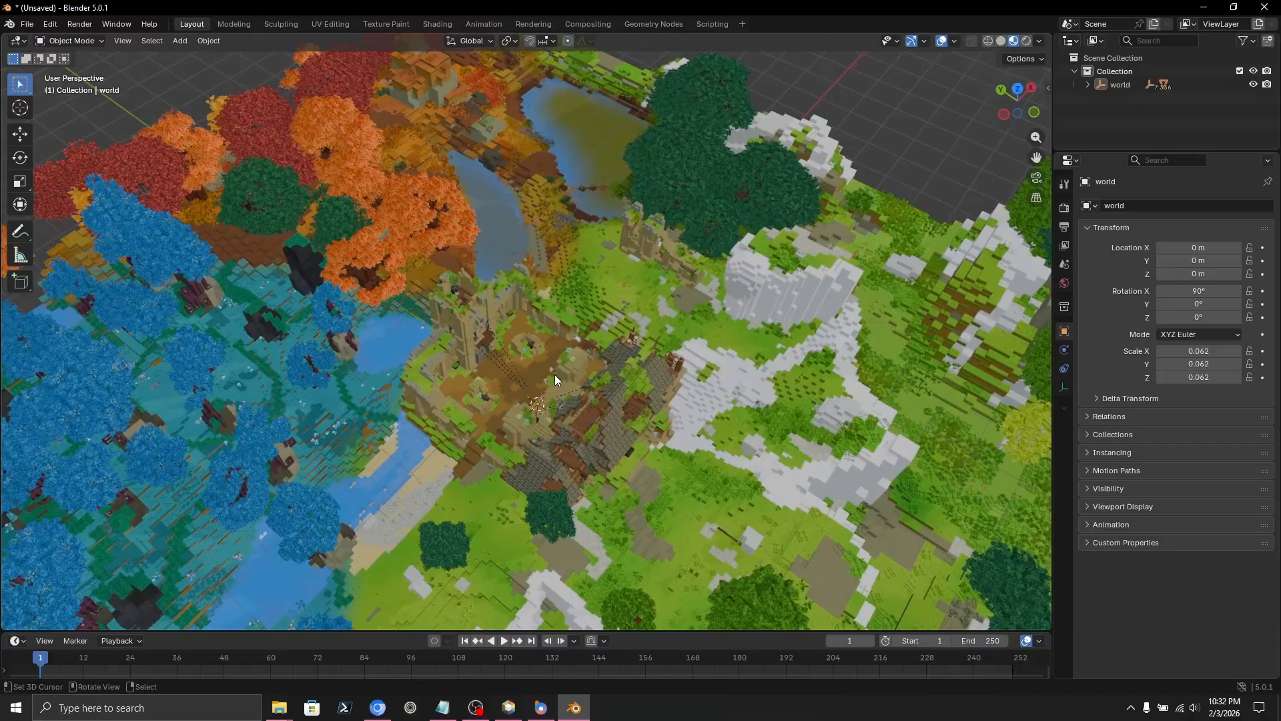
middle_click_drag(554, 374, 487, 332)
right_click(487, 331)
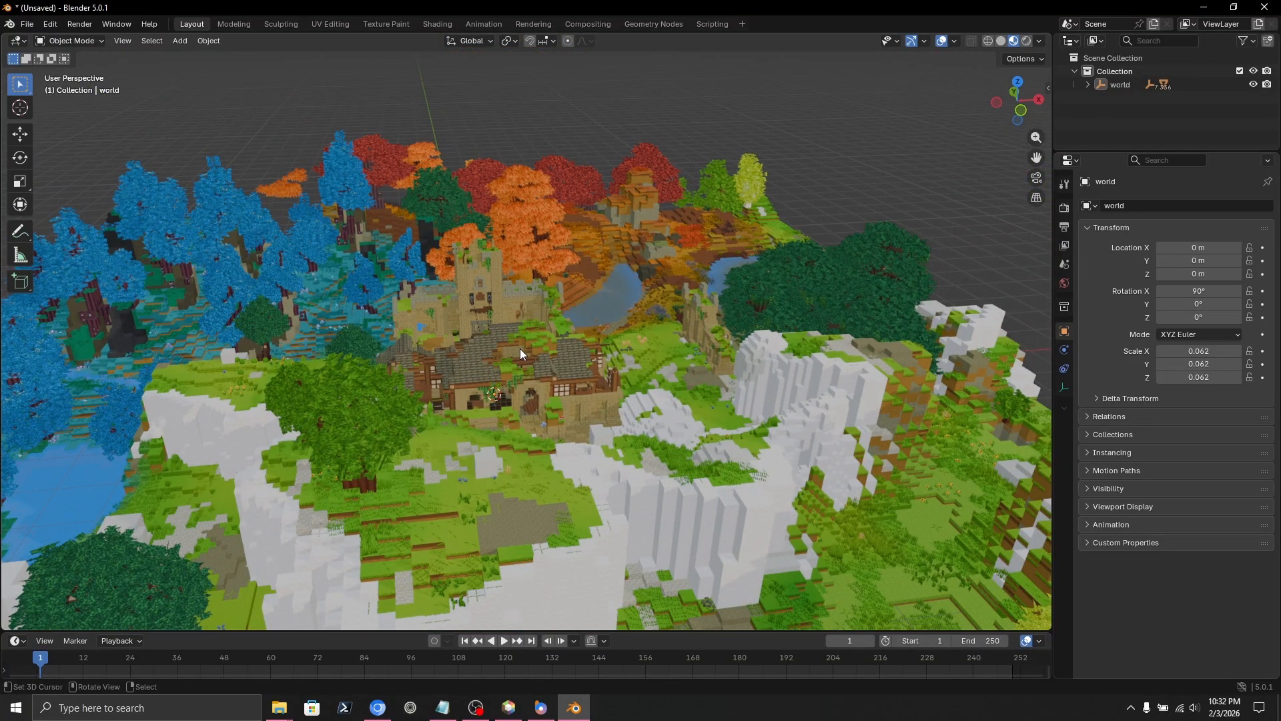
Fly over the village and down the path to the stone doorway and metal grate.
key("shift+grave")
key("w")
scroll(526, 331, "up", 16)
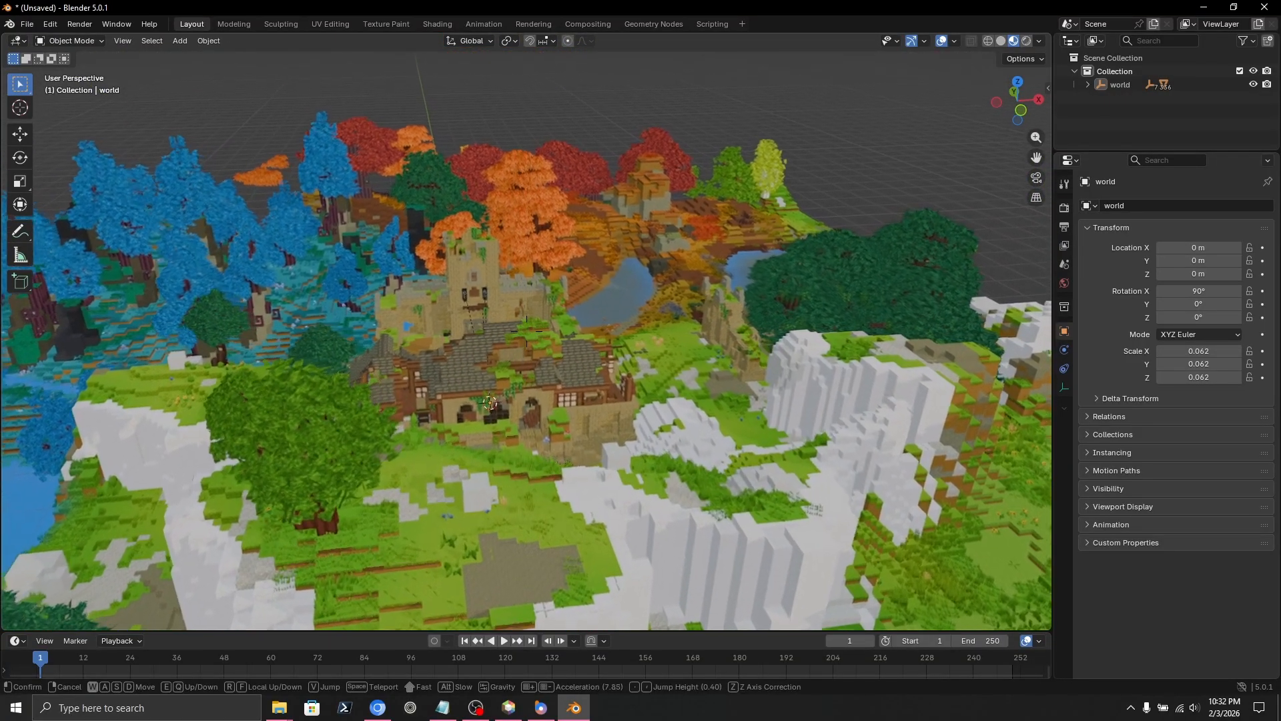
key("d")
key("w")
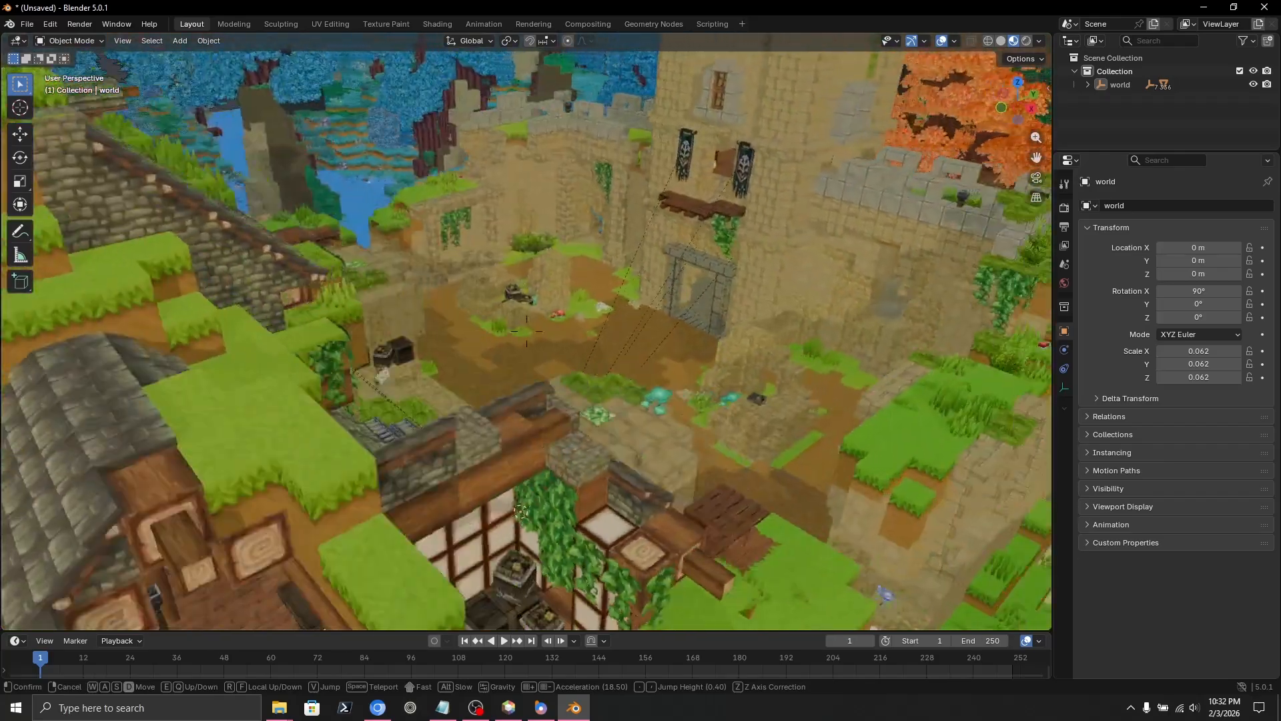
key("w")
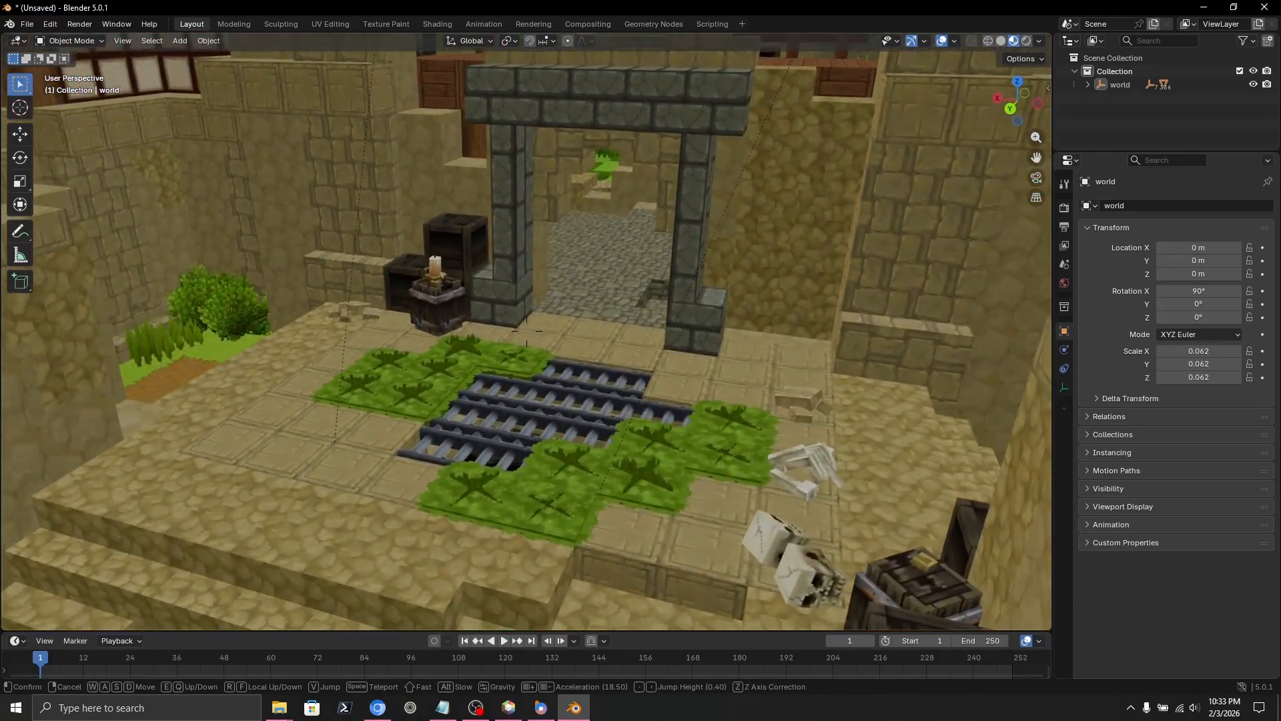
key("w")
key("s")
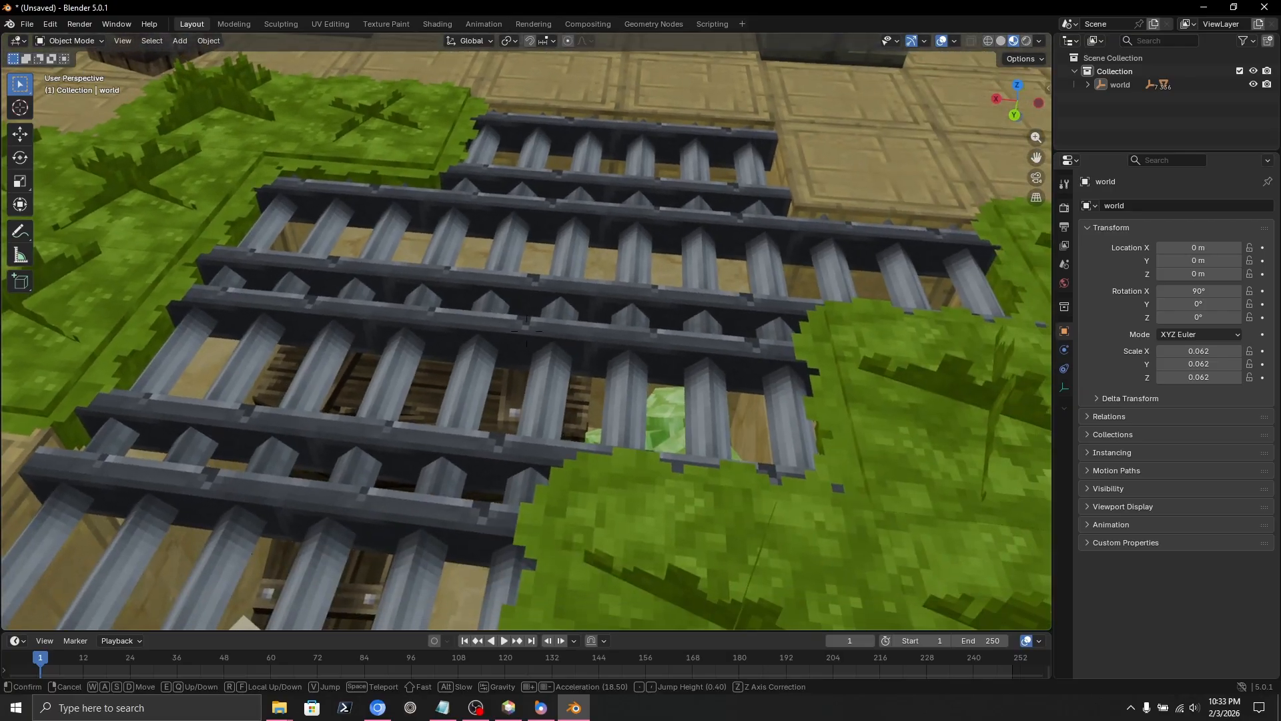
Fly through the ruined courtyard past the barrels and bench, then rise above and keep the view.
key("w")
key("a")
key("w")
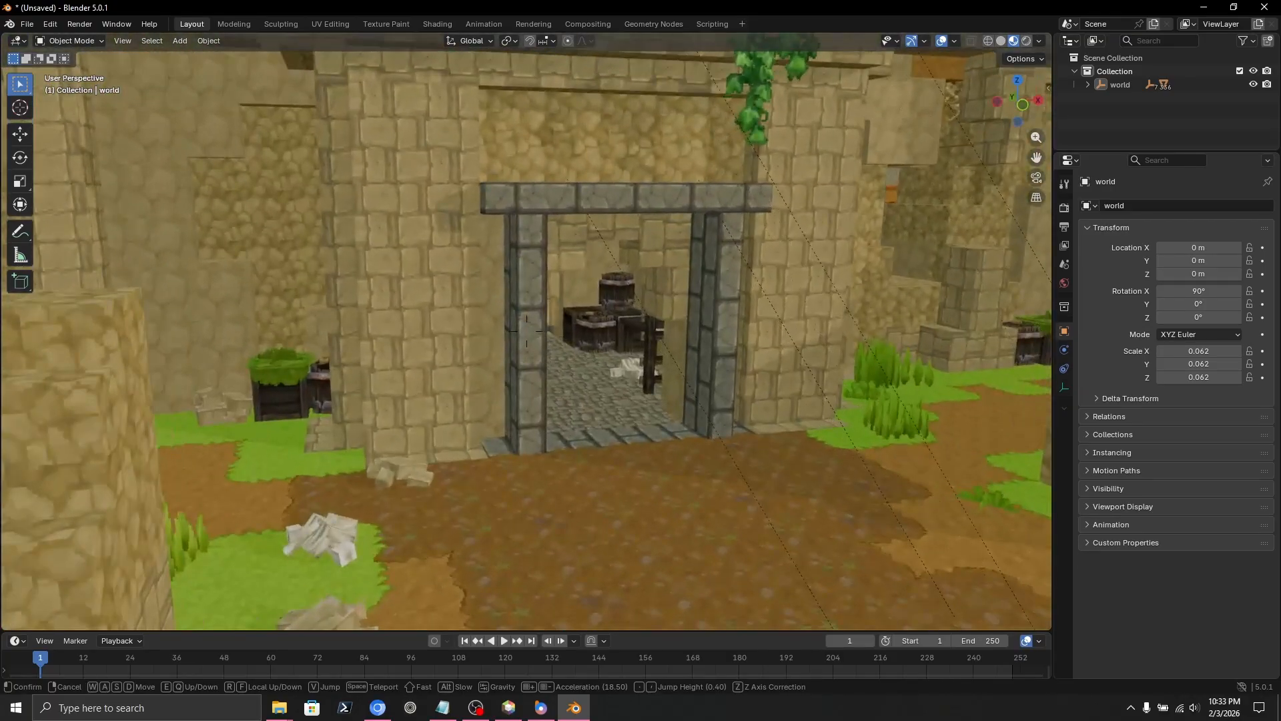
key("d")
key("w")
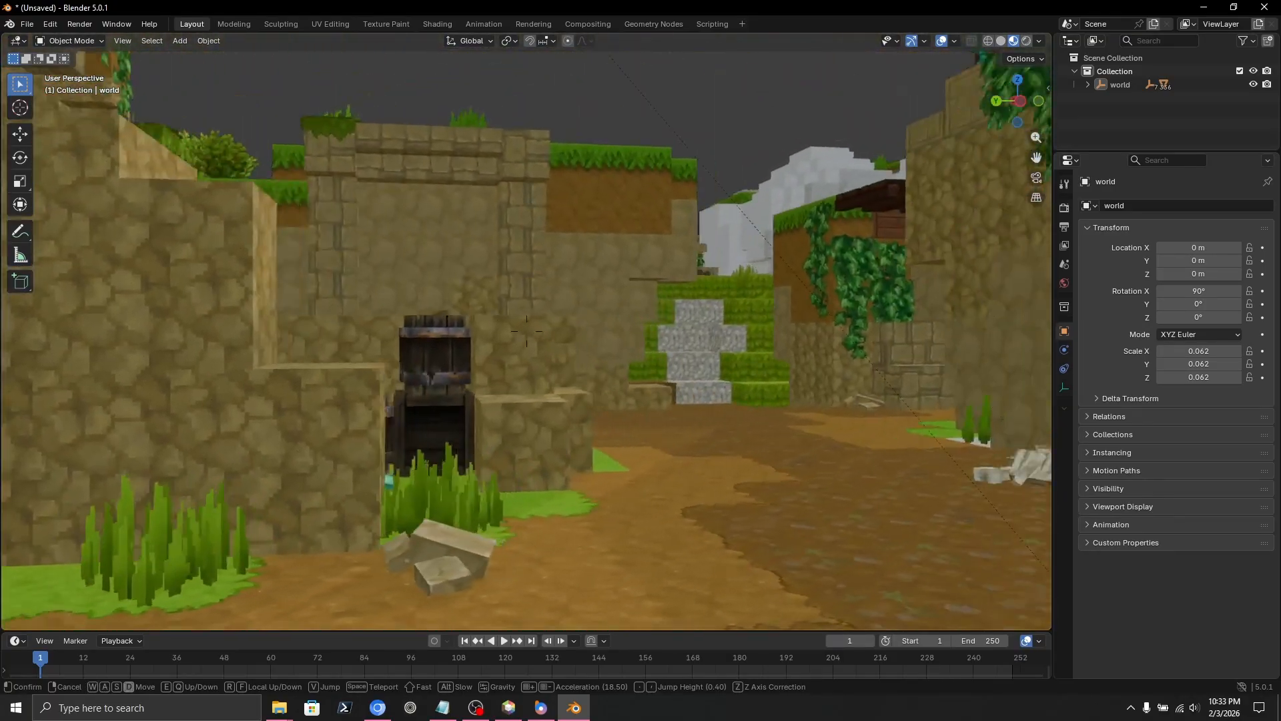
key("s")
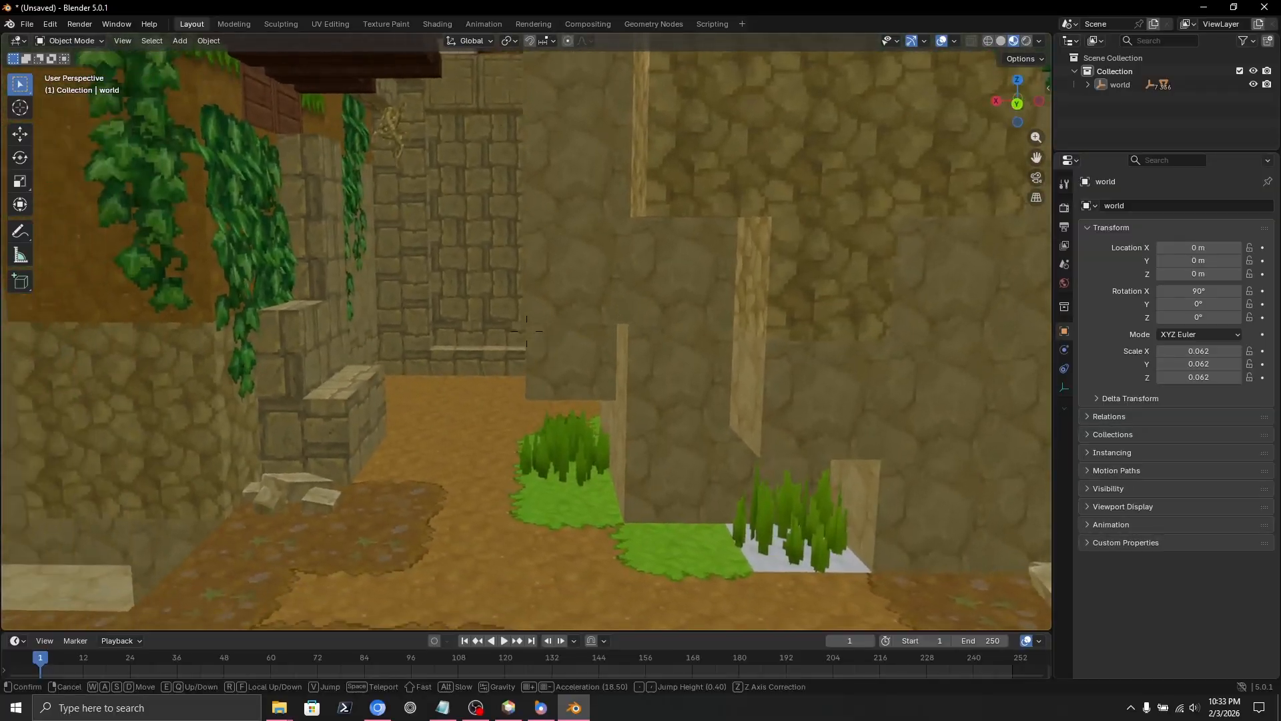
key("s")
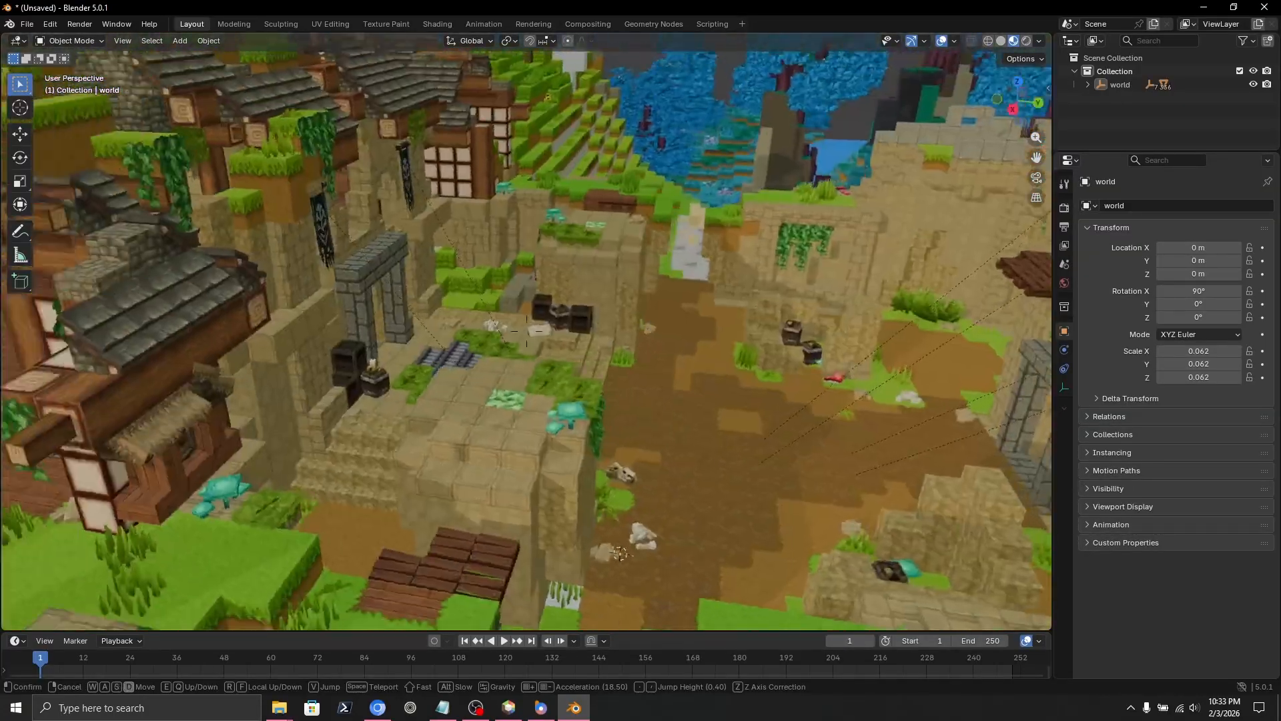
key("a")
key("a")
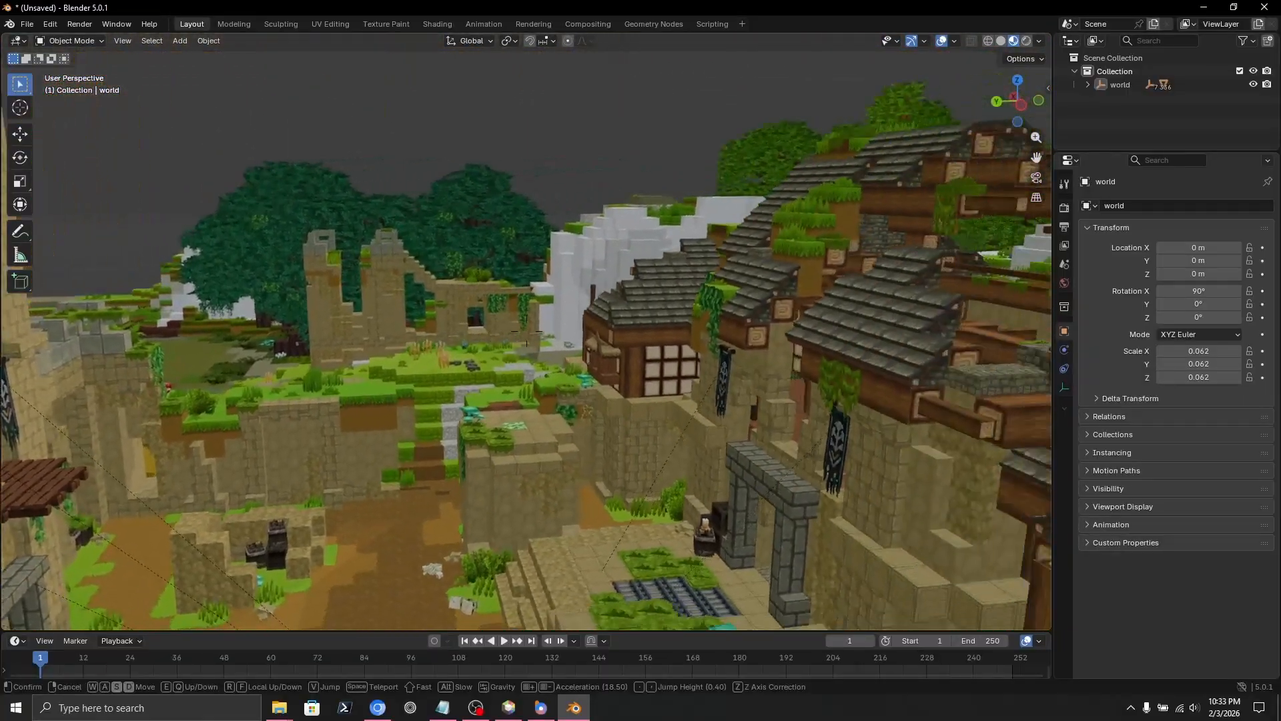
left_click(519, 349)
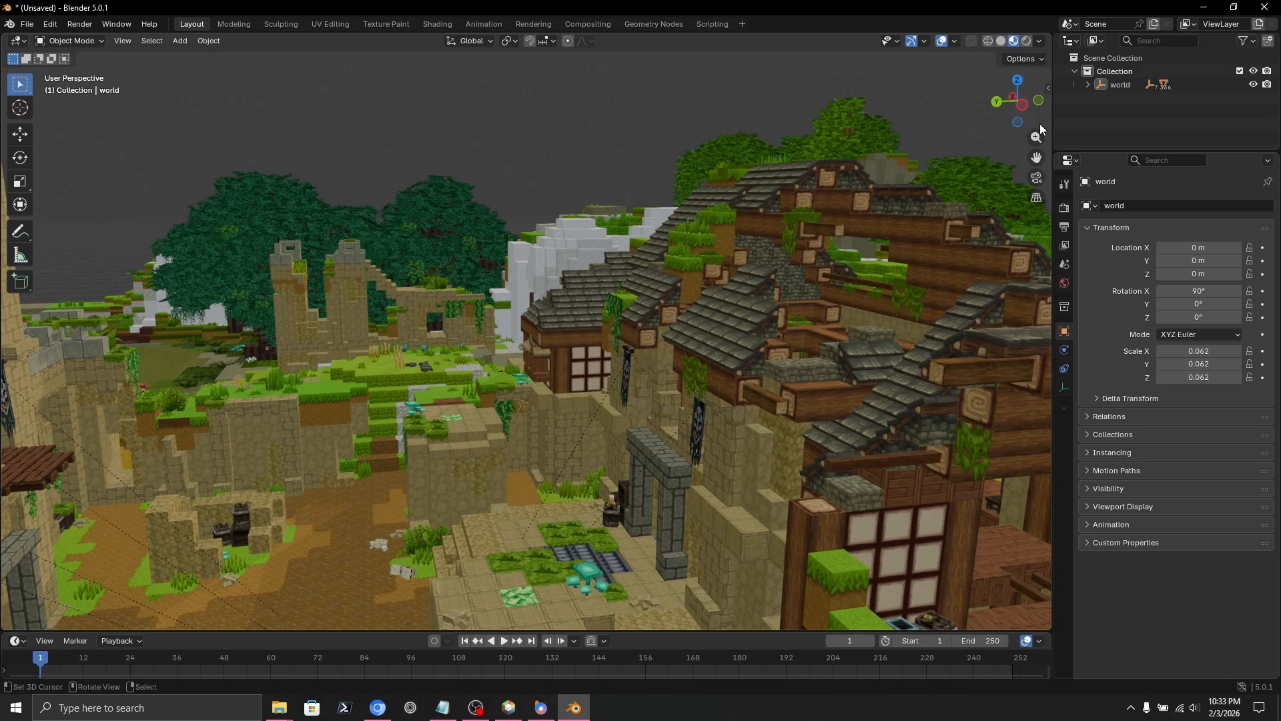
Delete the previous world's collection and purge the 930 unused data-blocks.
right_click(1123, 70)
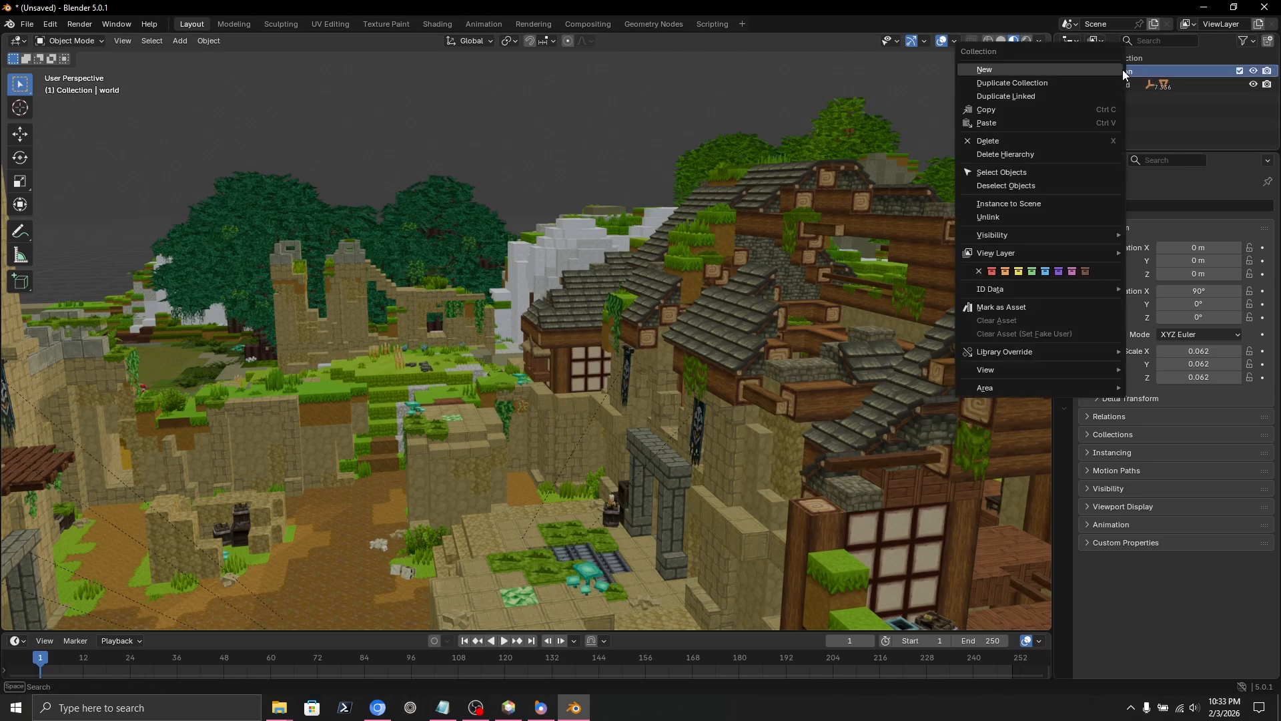
left_click(1003, 152)
key("q")
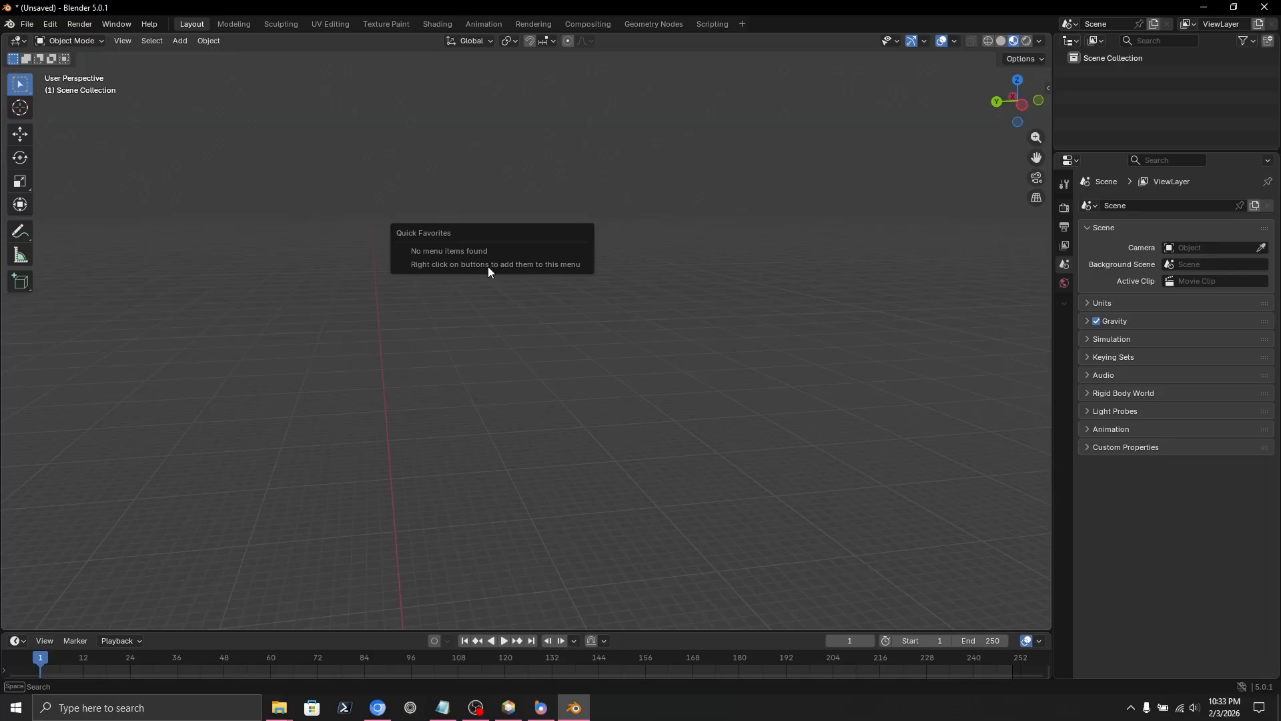
left_click(26, 24)
mouse_move(65, 259)
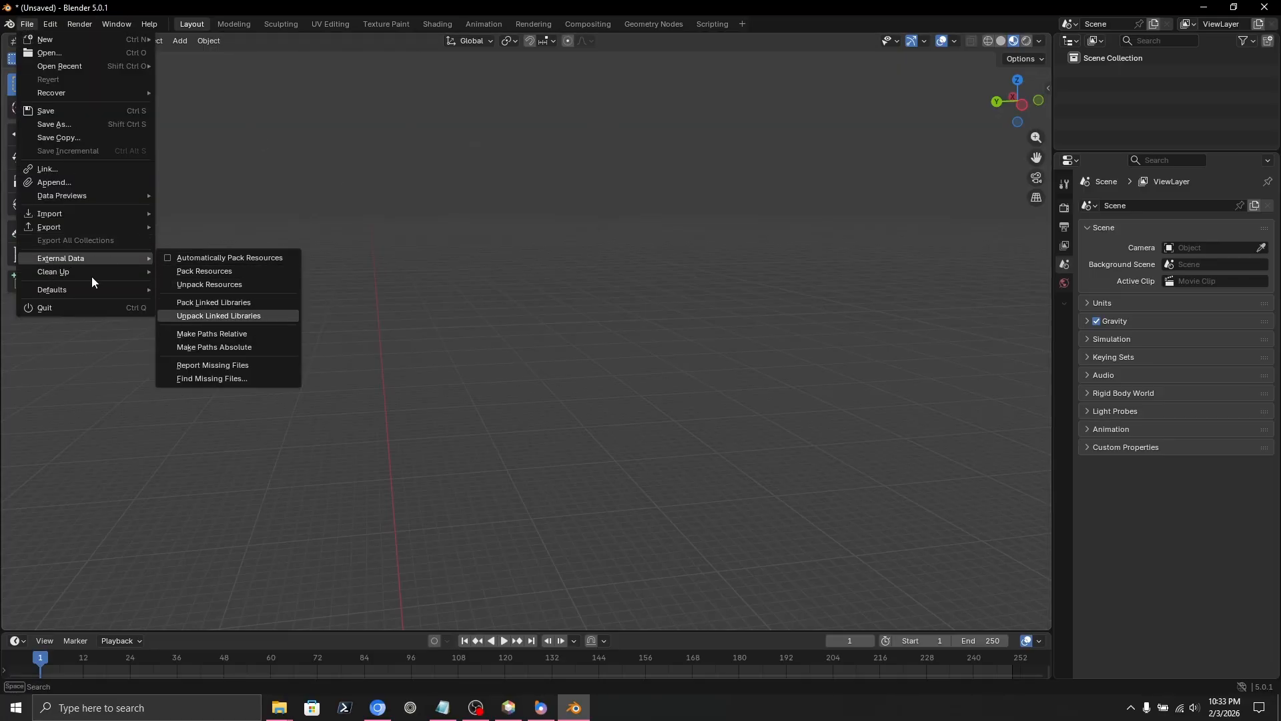
left_click(202, 270)
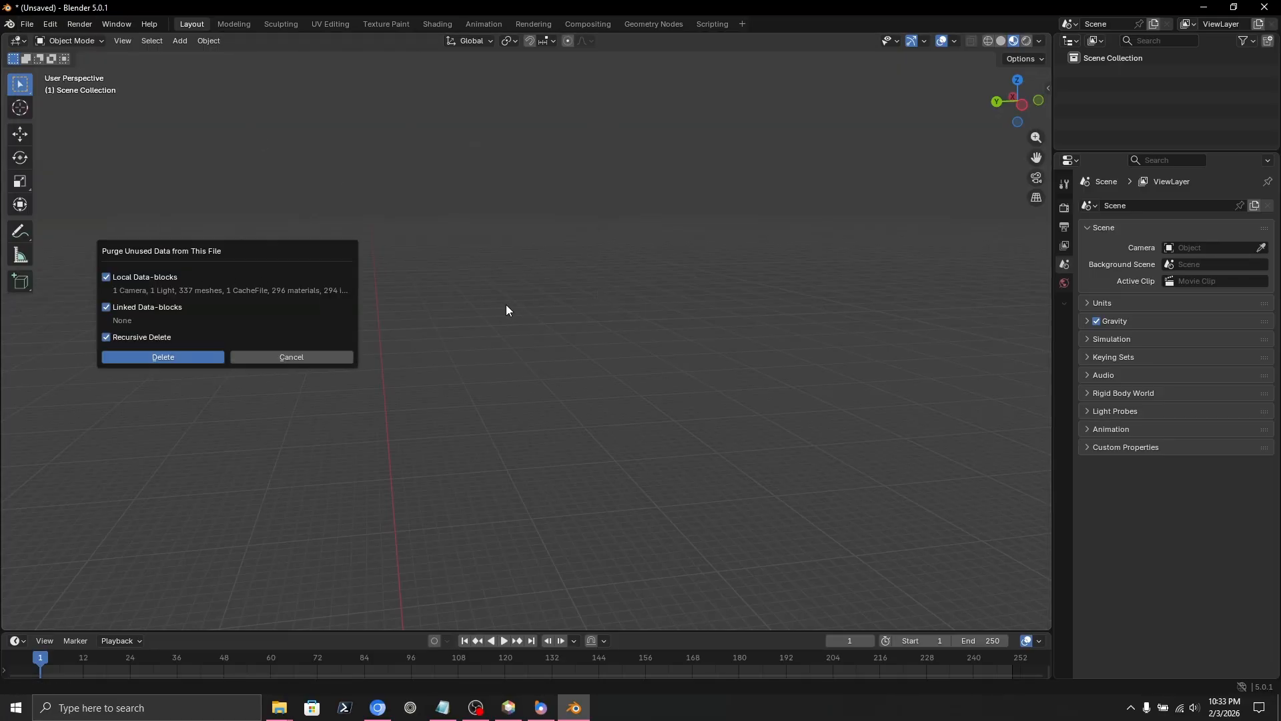
left_click(186, 359)
Import WorldLOD.usd from the LODExport folder with the MiEx (.usd) importer.
left_click(32, 24)
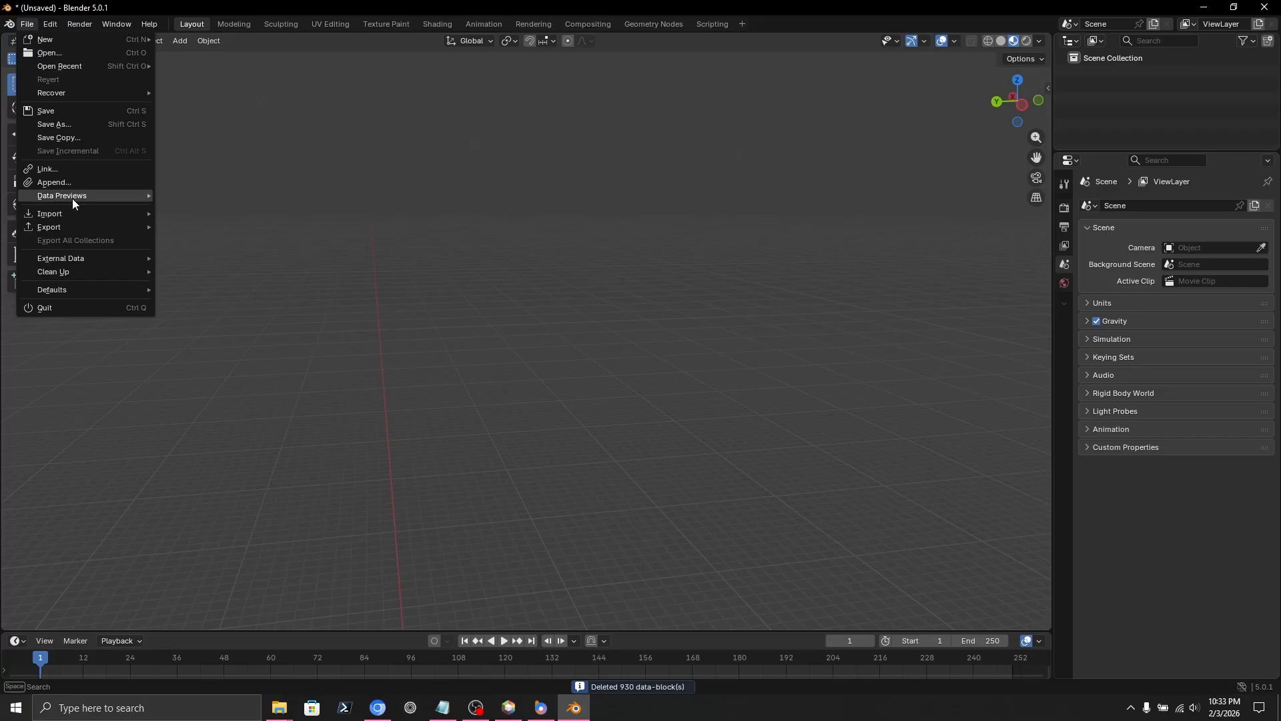
mouse_move(115, 218)
left_click(226, 363)
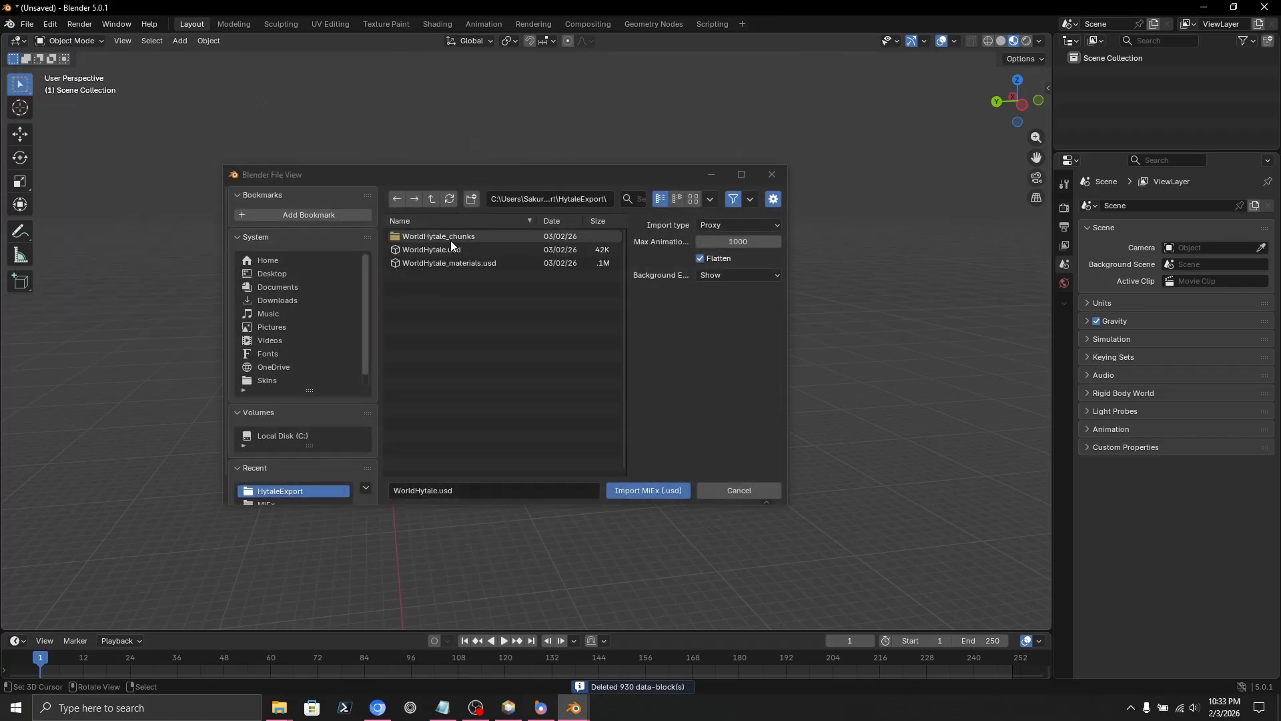
left_click(432, 199)
double_click(429, 252)
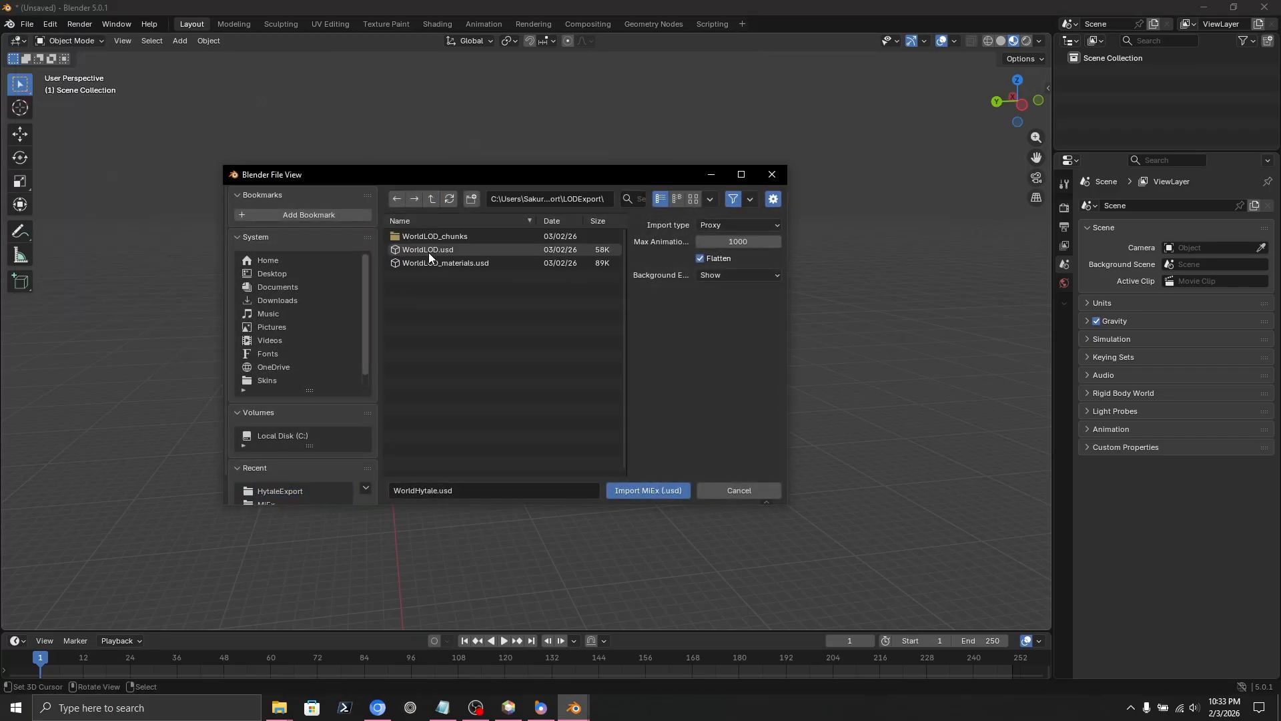
left_click(434, 249)
left_click(667, 489)
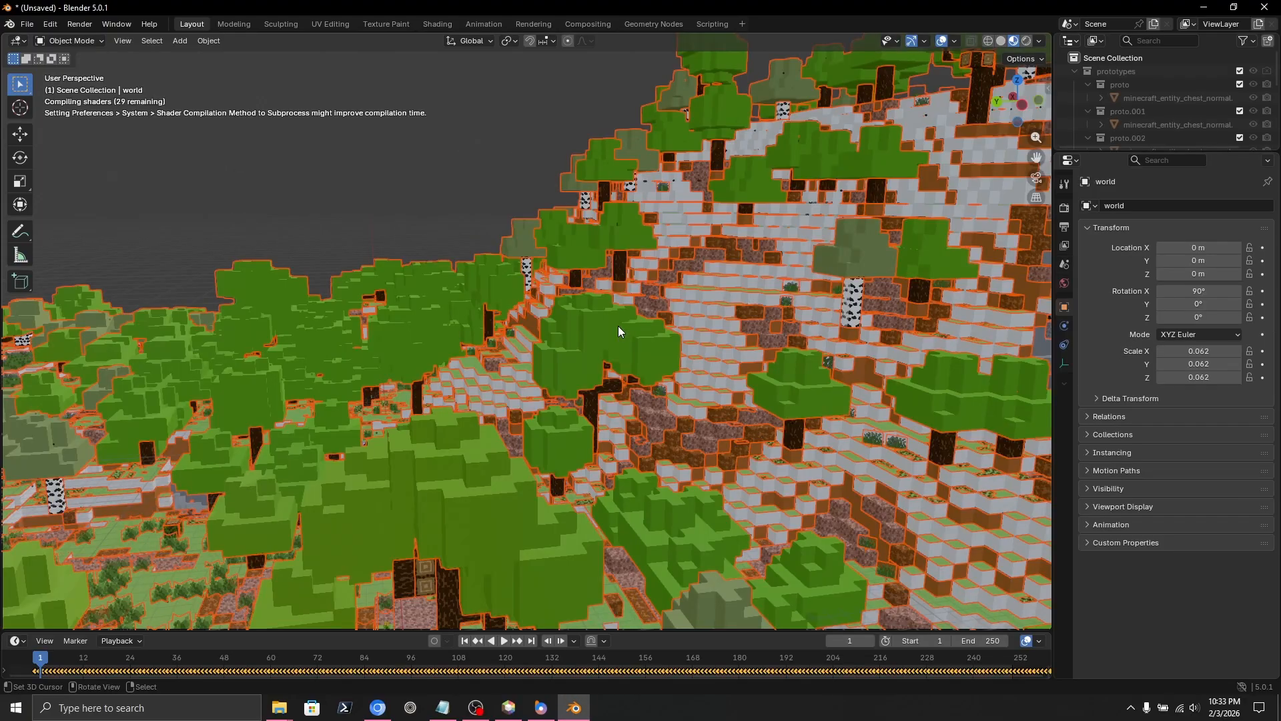
middle_click_drag(618, 326, 661, 289)
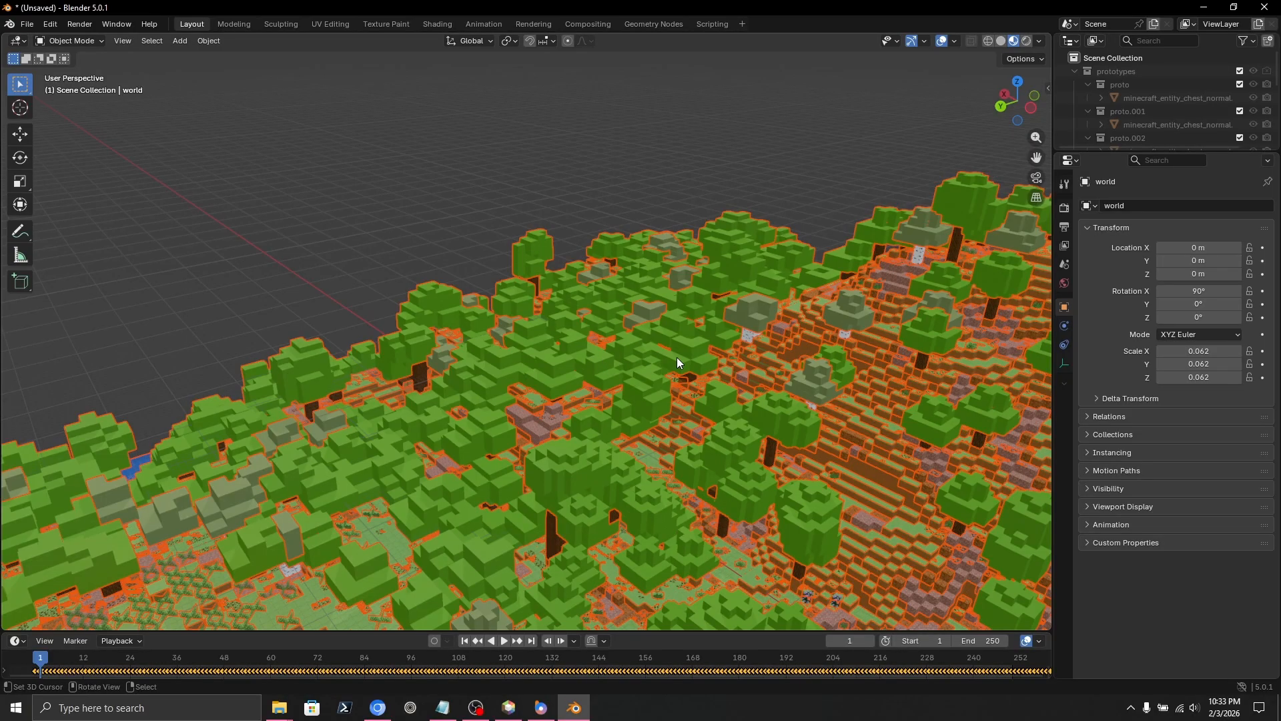
Fly down over the wheat field to the timber farmhouse and select its oak log blocks.
key("shift+grave")
key("w")
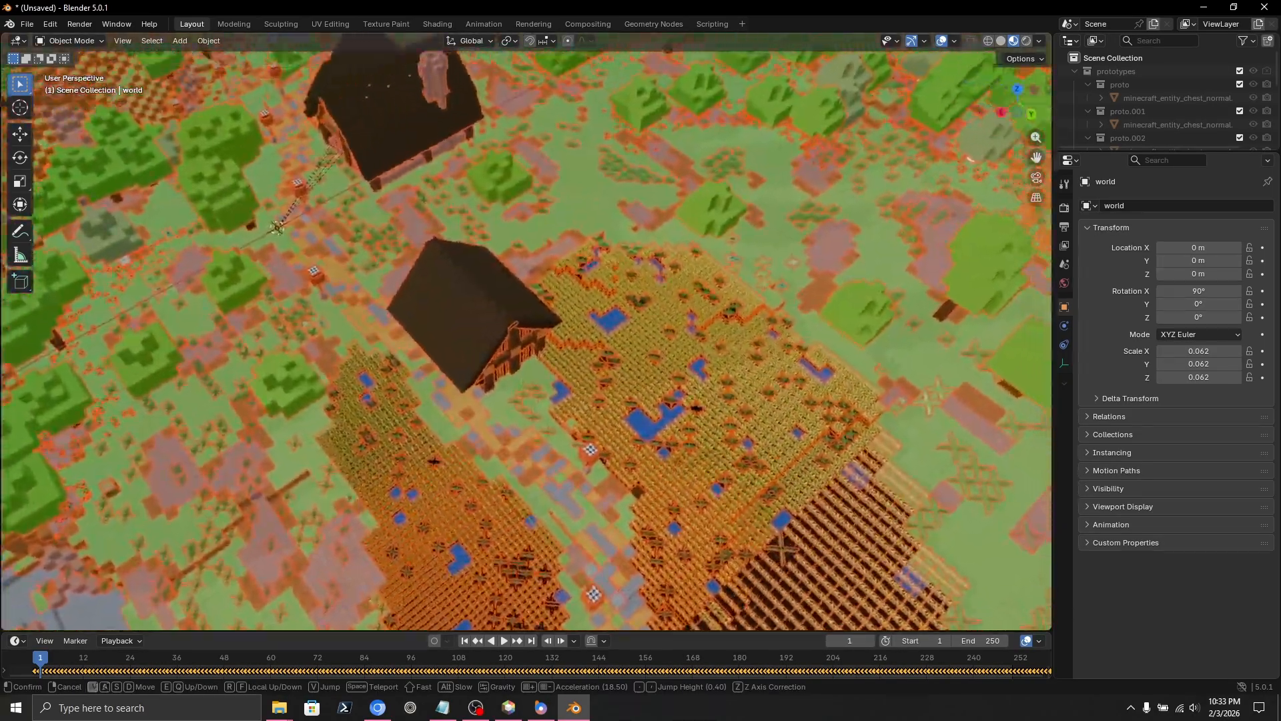
key("w")
key("a")
key("a")
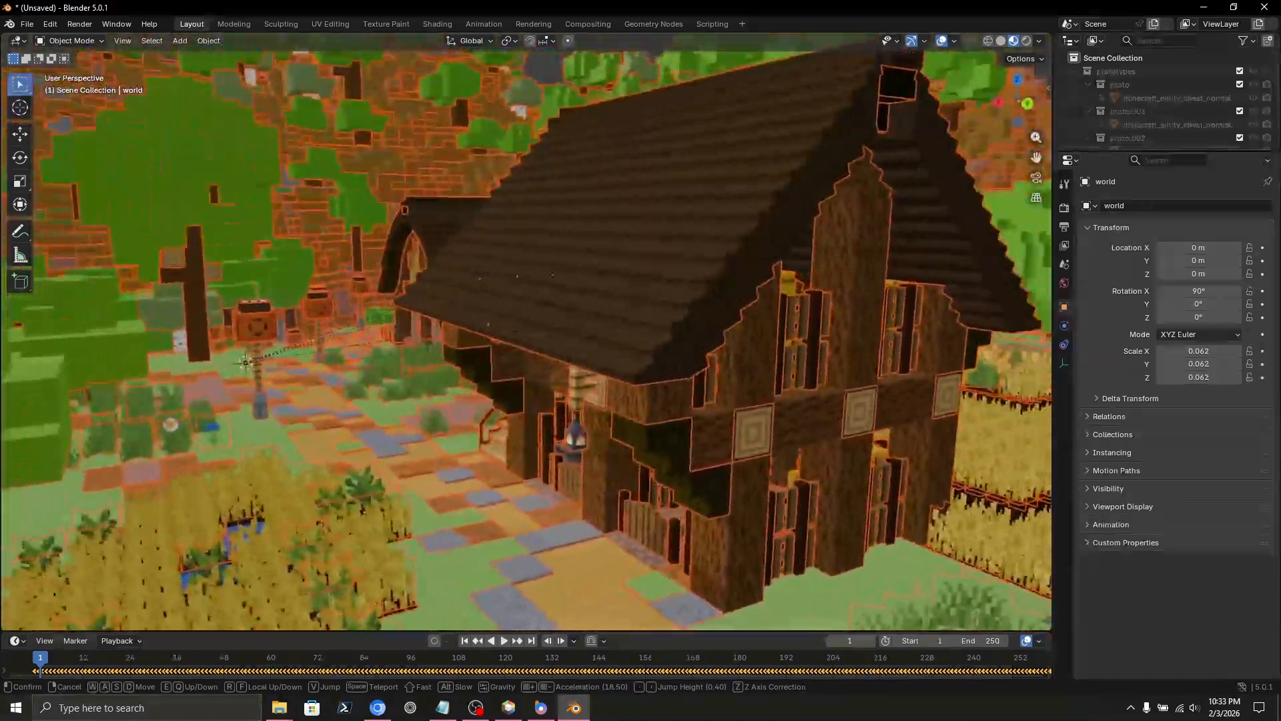
left_click(678, 340)
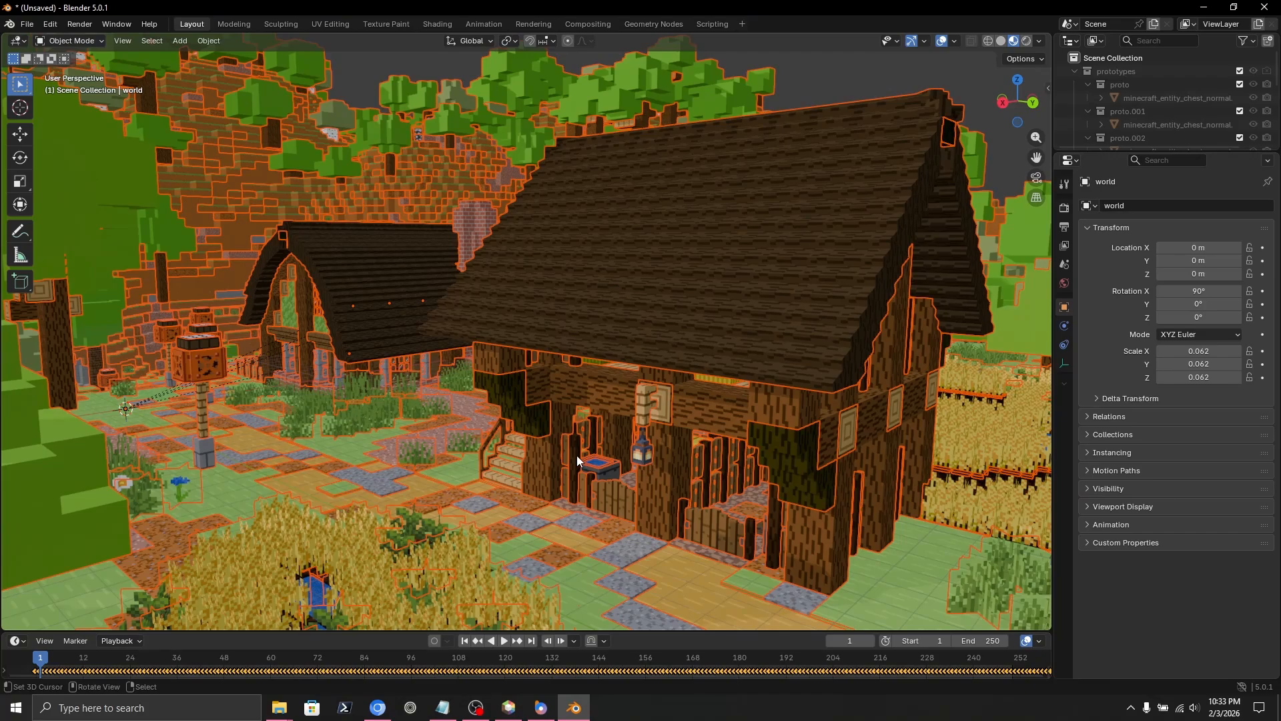
middle_click_drag(563, 403, 531, 380, "shift")
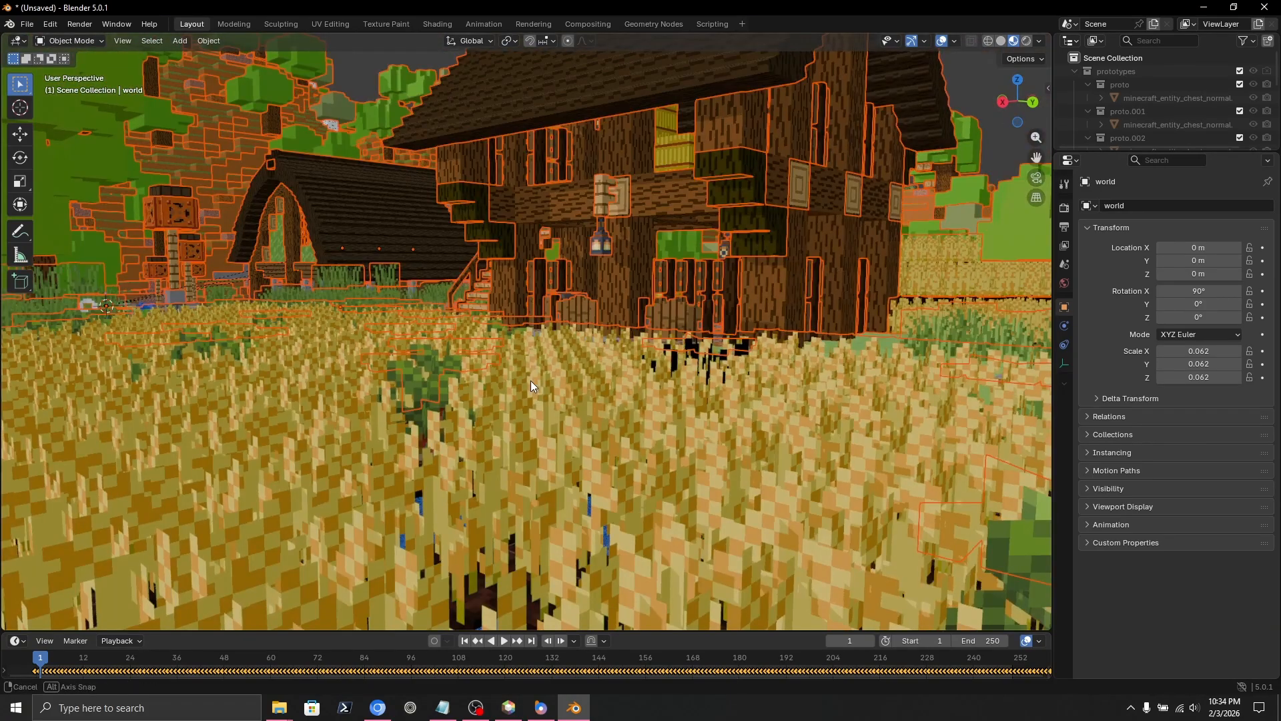
left_click(499, 252)
Duplicate the oak log blocks object, leaving the copy in place.
right_click(498, 247)
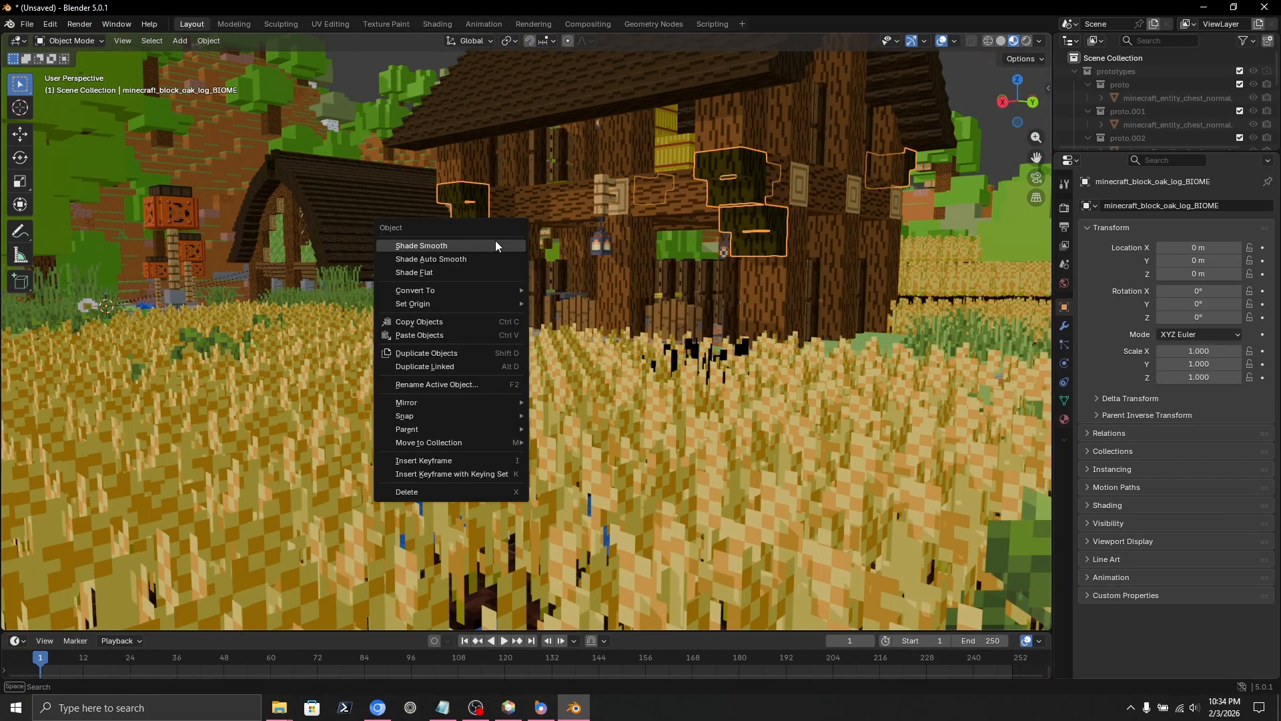
key("shift+d")
right_click(609, 252)
Walk around the timber house, approaching its walls and corner log blocks.
key("shift+grave")
key("d")
key("w")
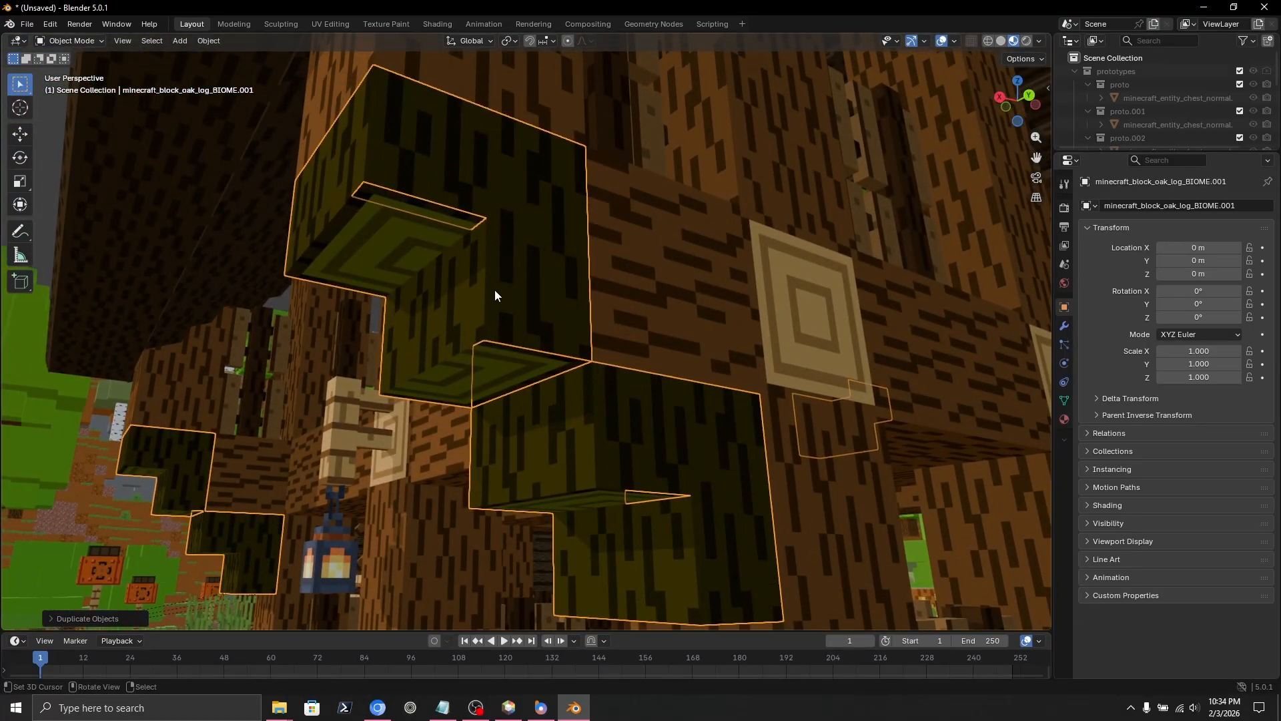
key("s")
key("a")
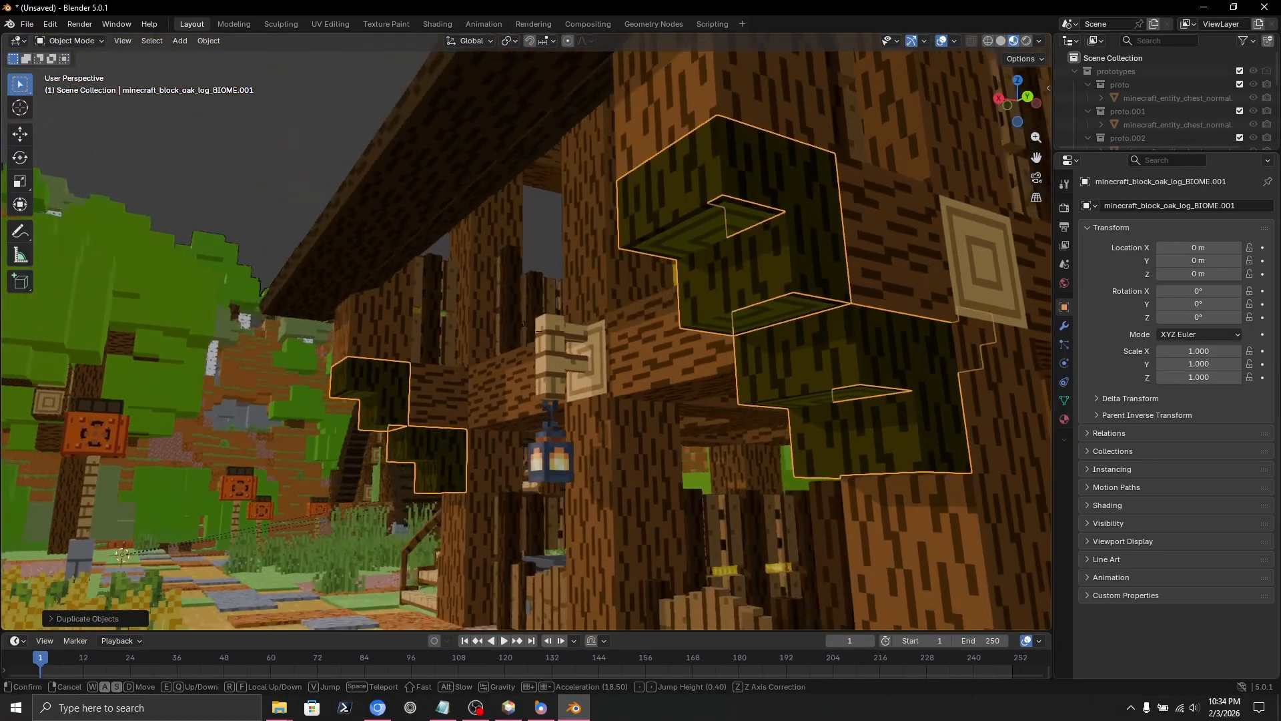
key("w")
key("a")
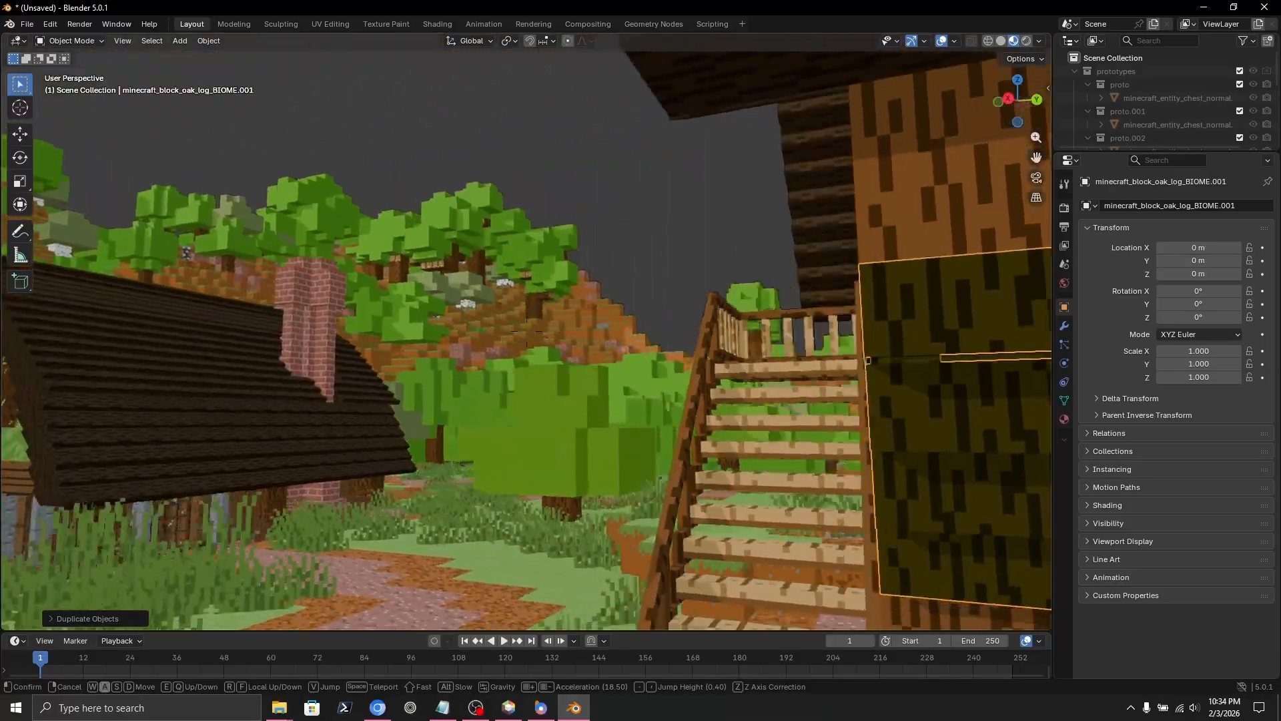
key("s")
key("d")
key("s")
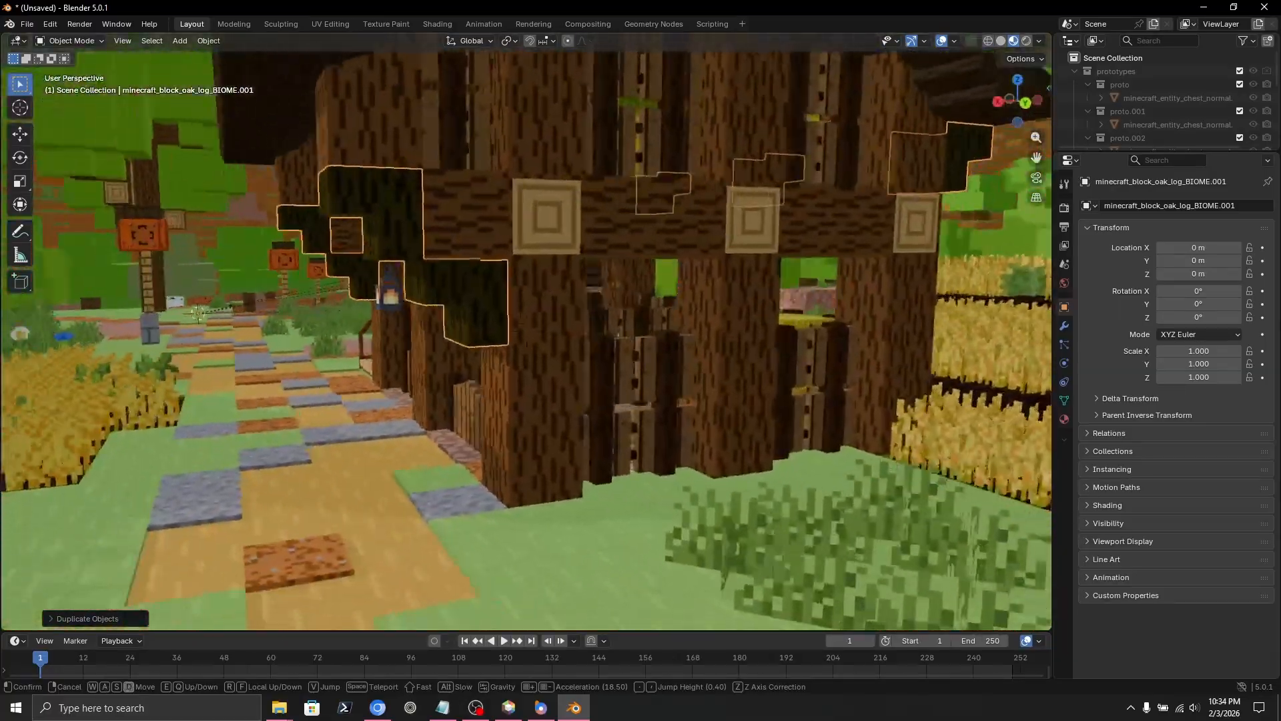
Tour the path past the house to the orange lantern posts and wheat field.
key("w")
key("w")
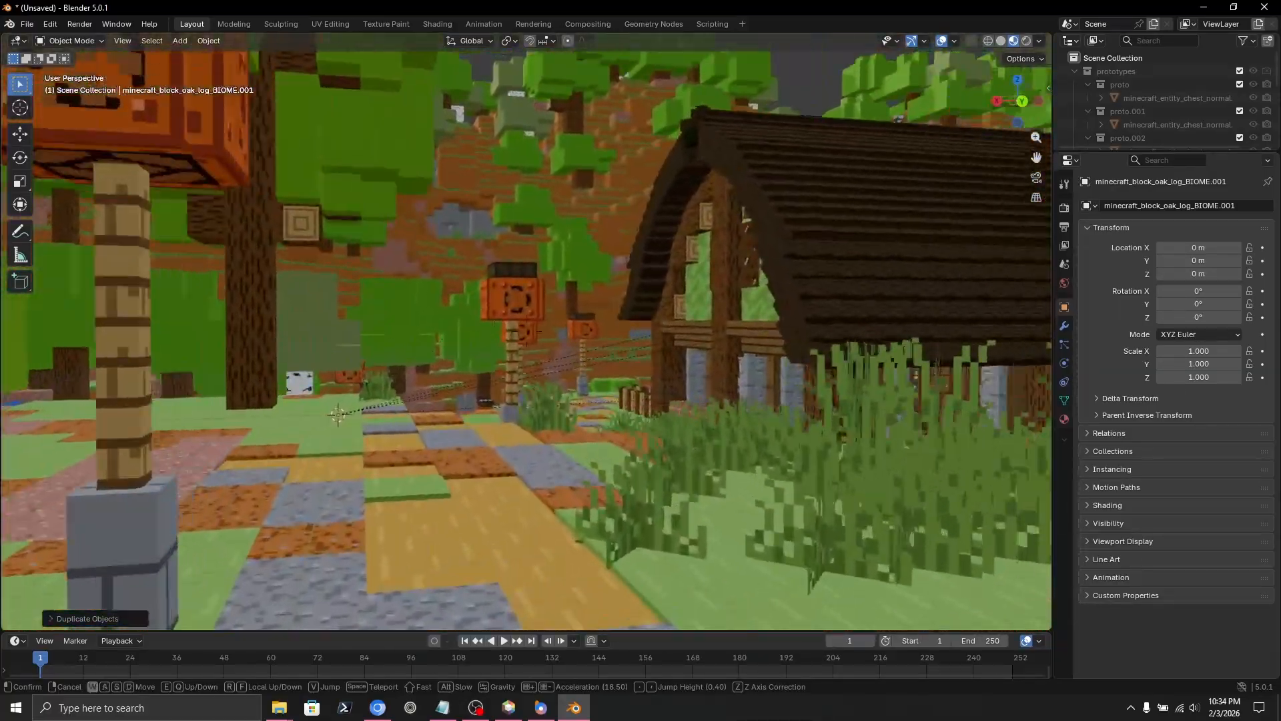
key("s")
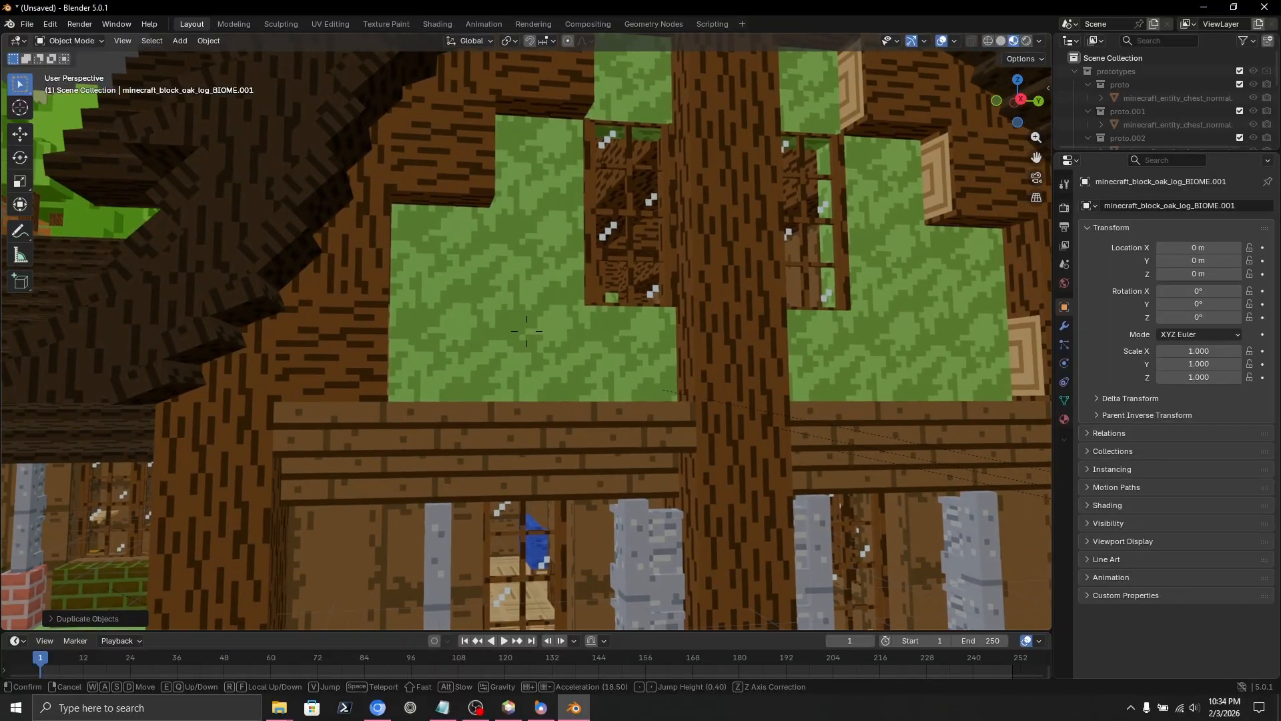
key("a")
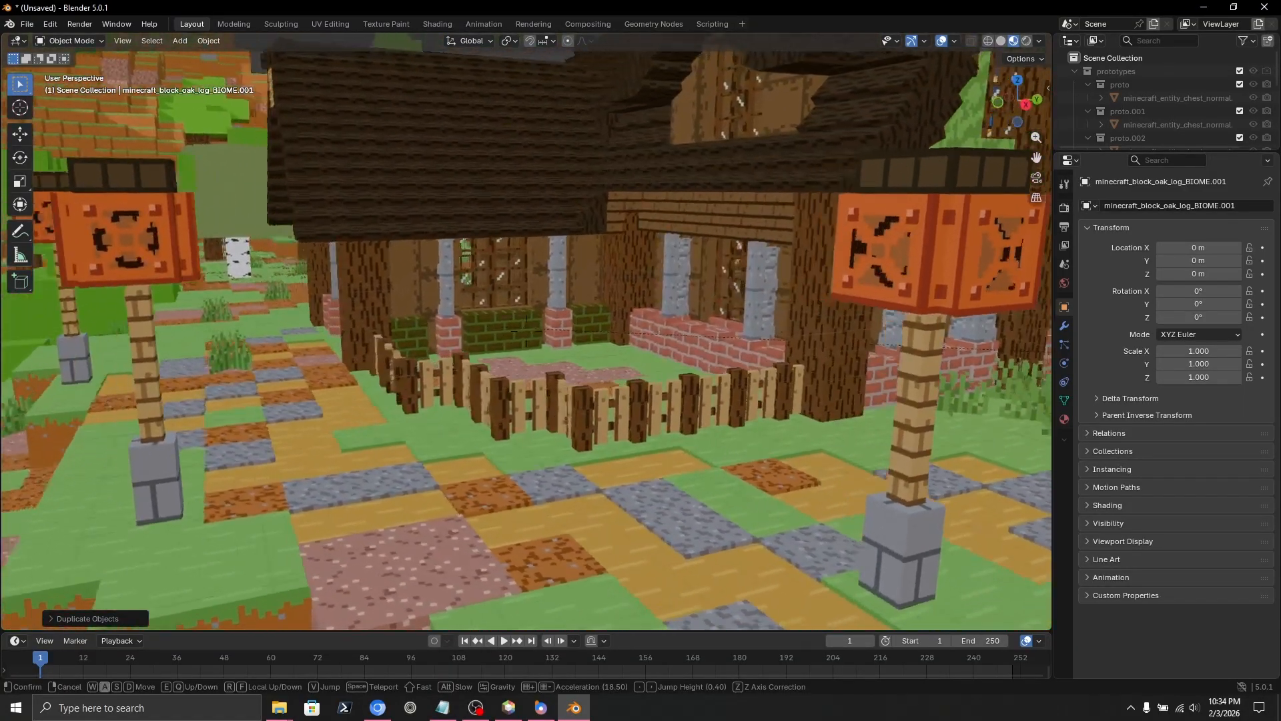
key("d")
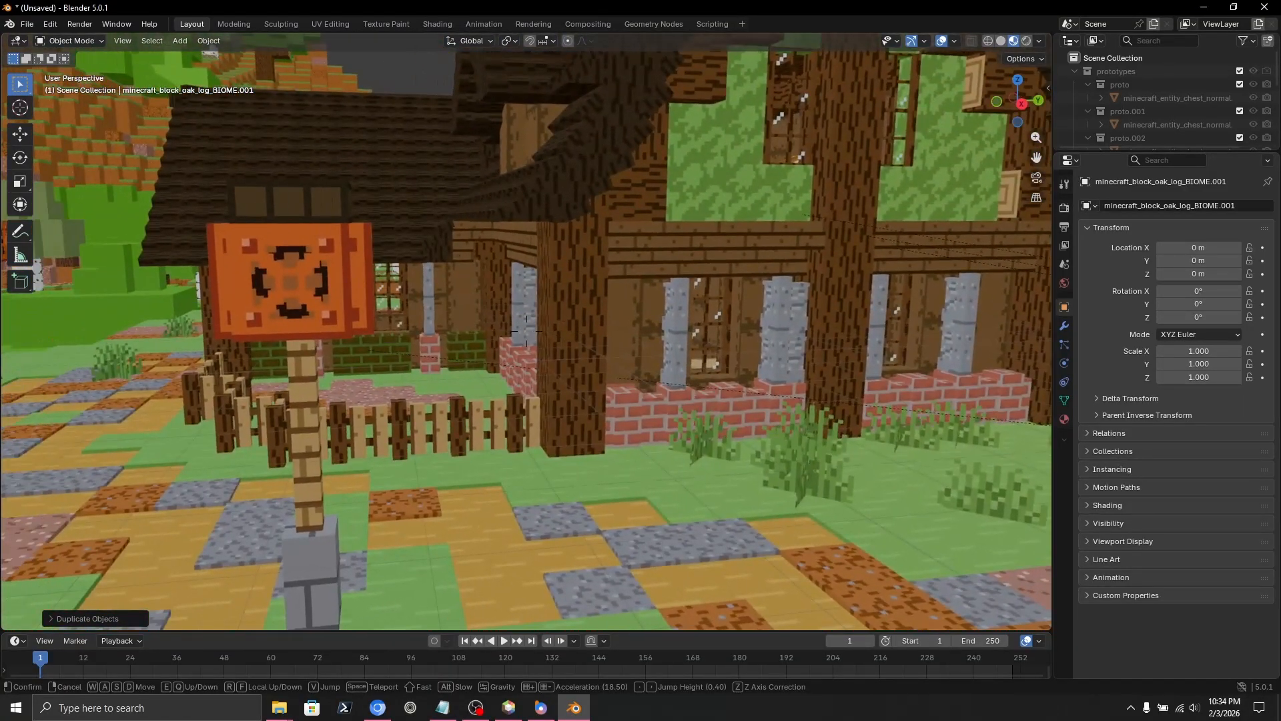
key("w")
key("d")
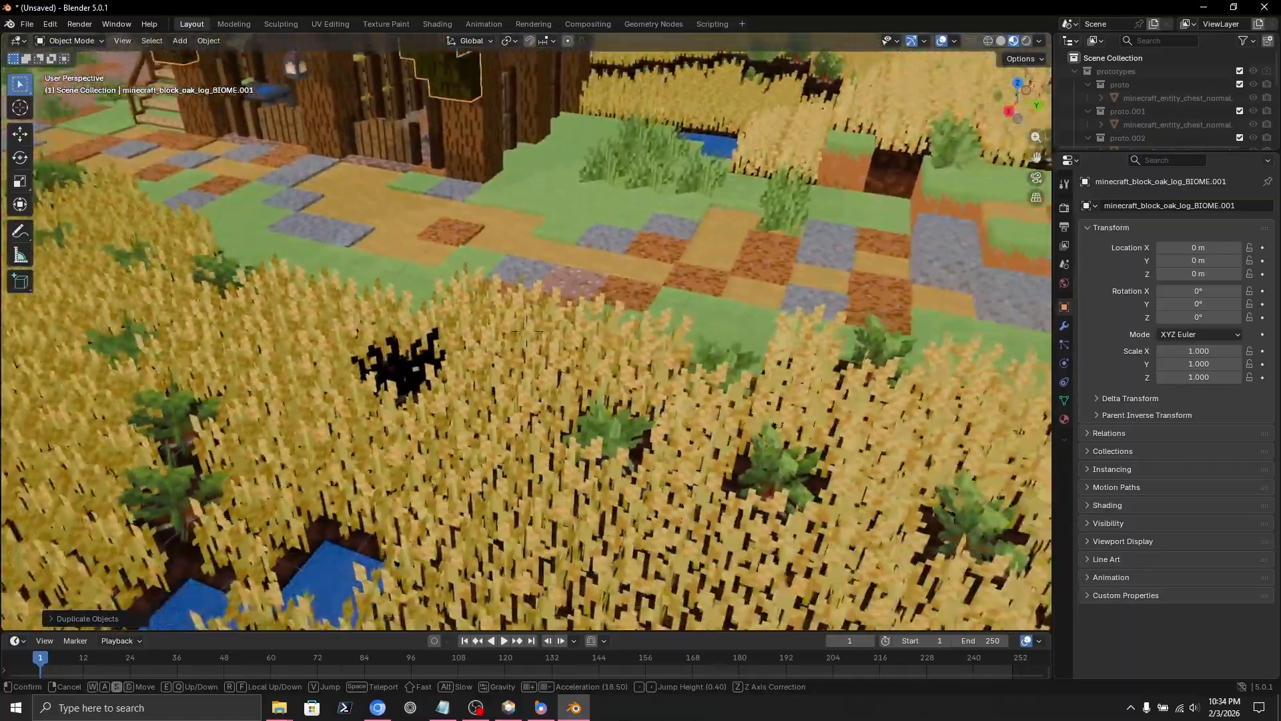
key("w")
key("w")
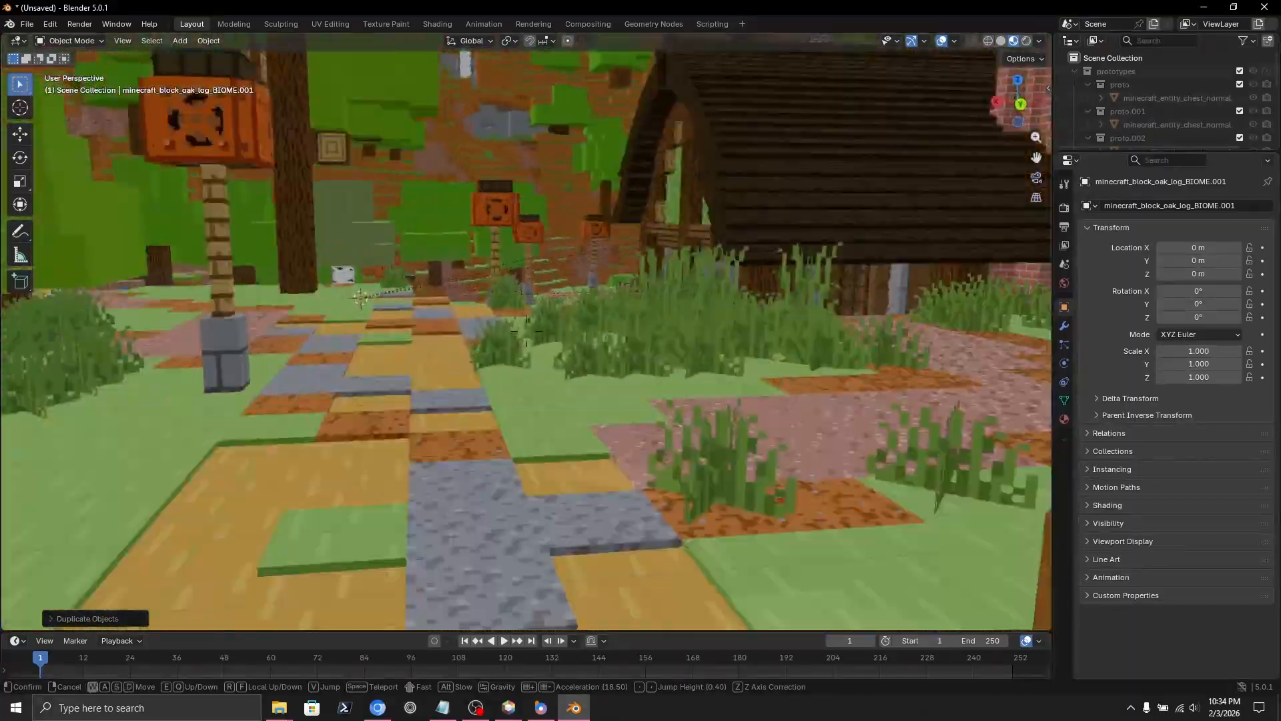
key("s")
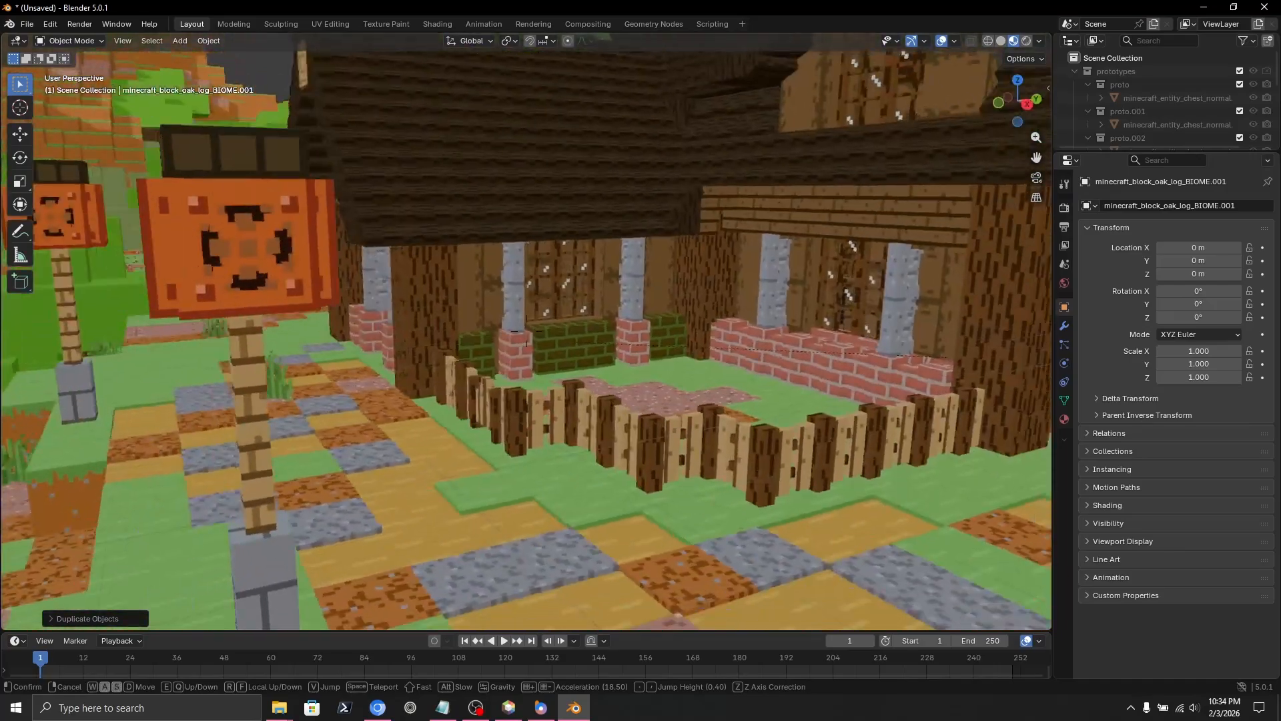
left_click(494, 334)
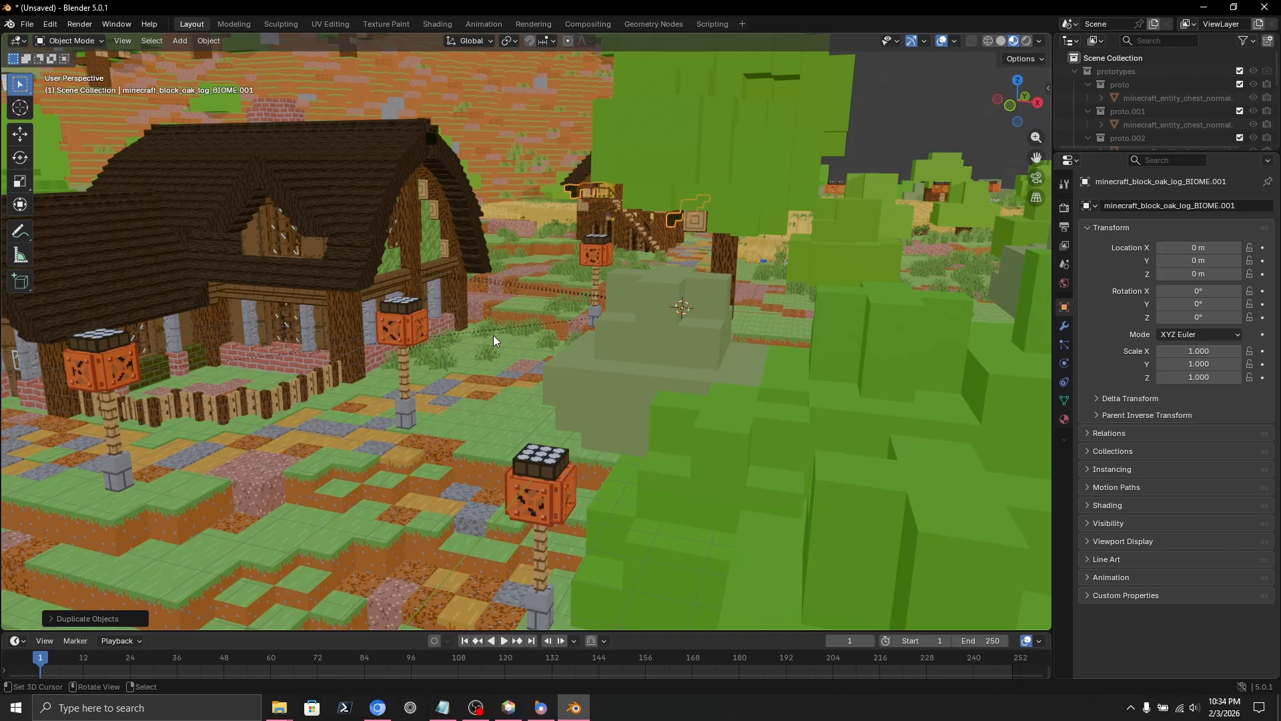
key("shift+grave")
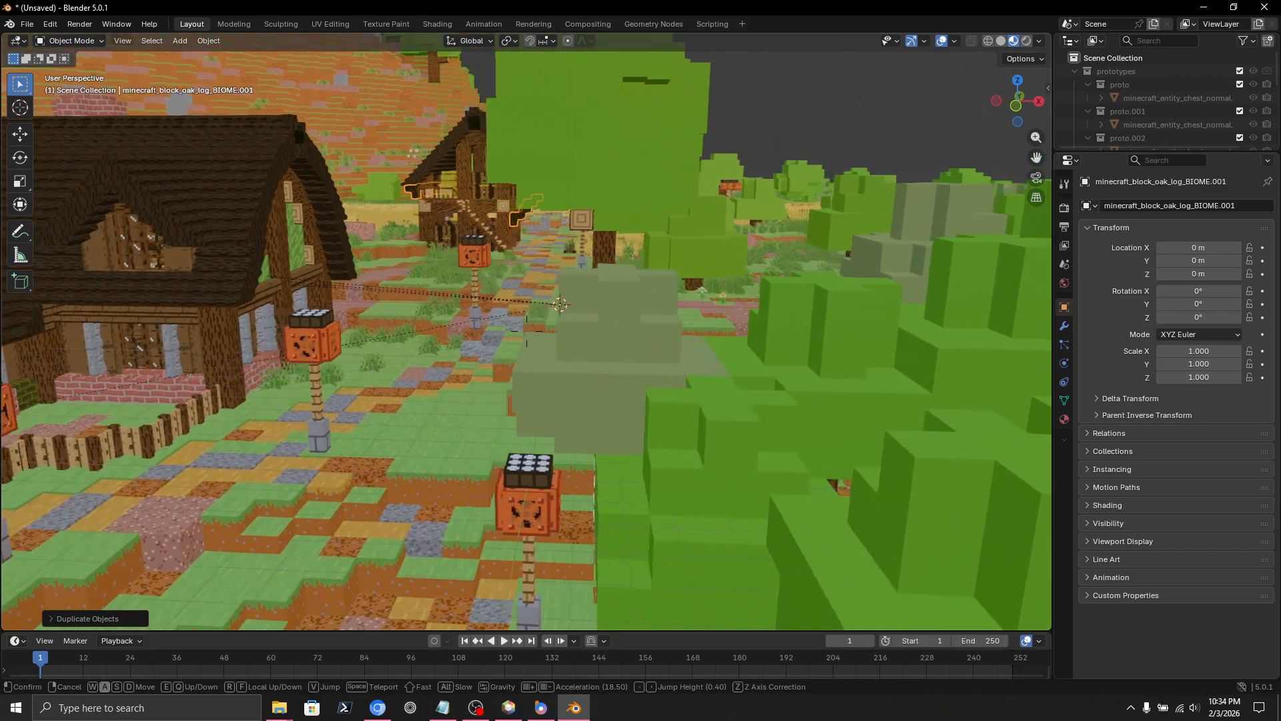
key("w")
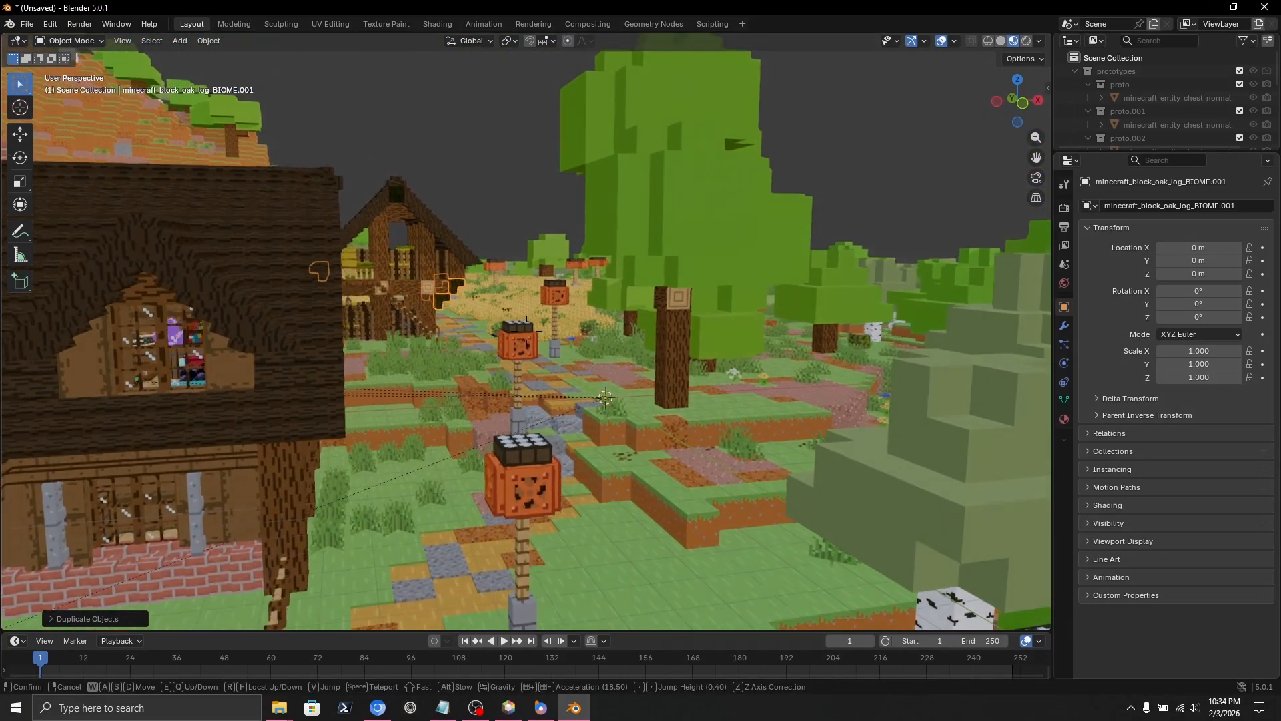